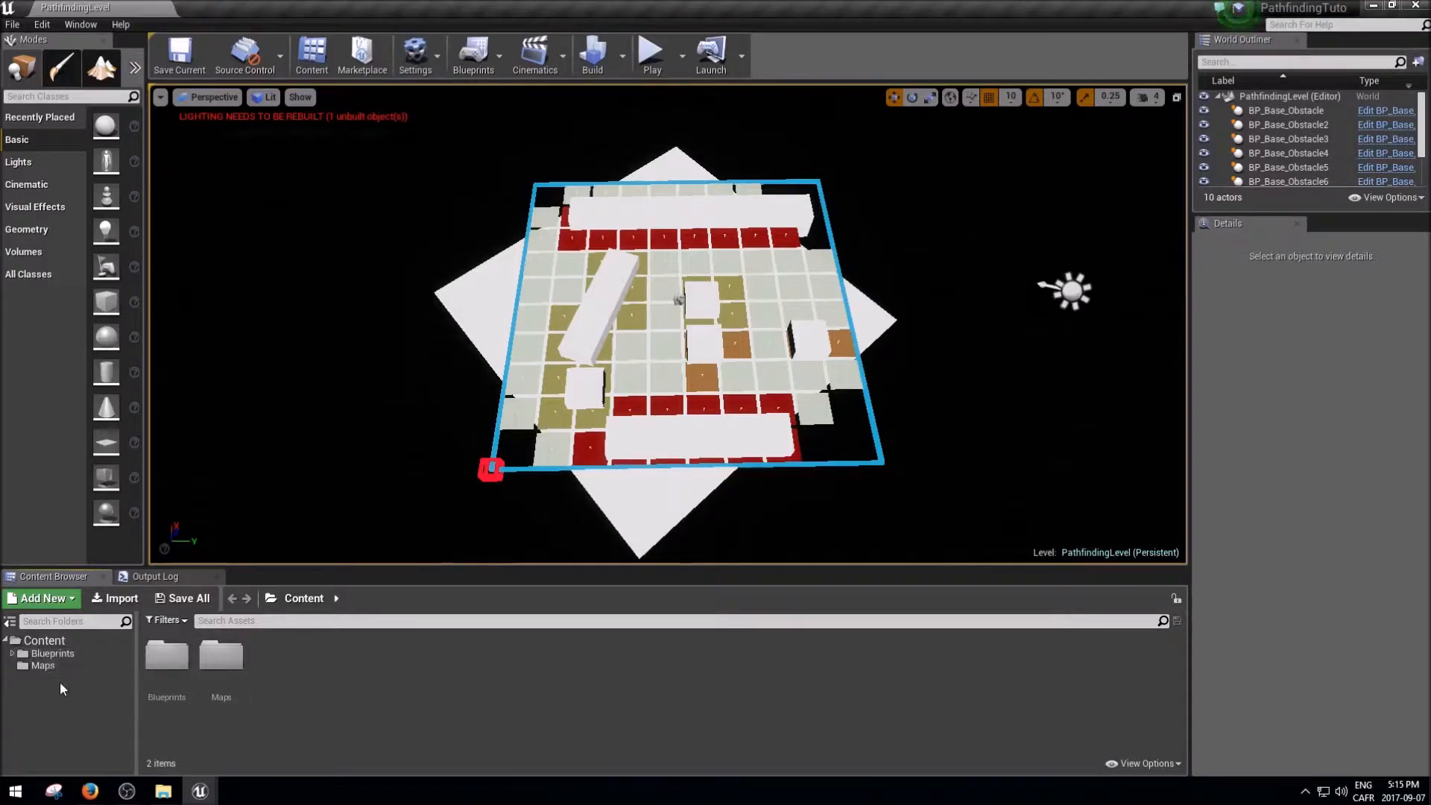
Step: Create a new folder named Assets directly under the Content folder
right_click(46, 643)
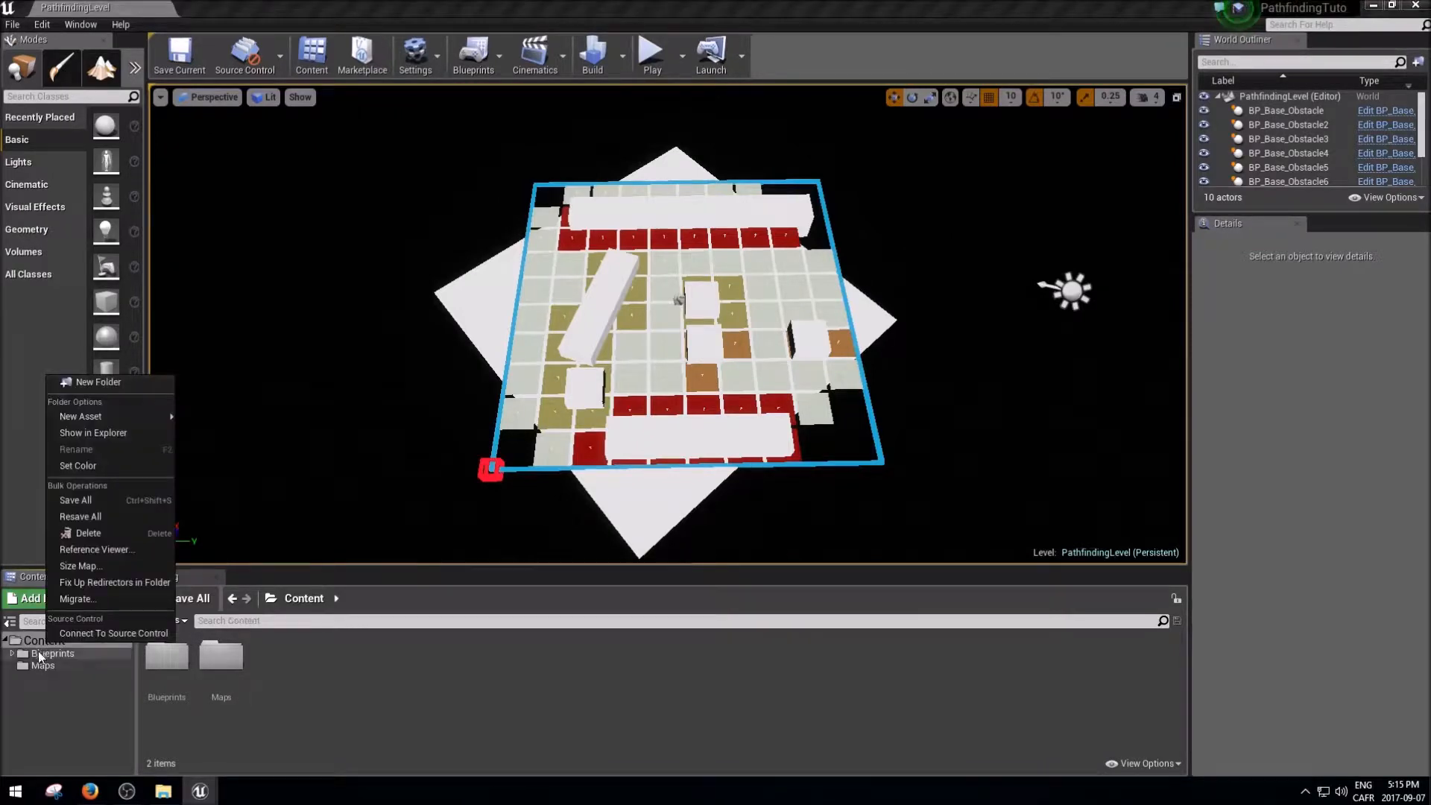
left_click(98, 382)
type("Assets")
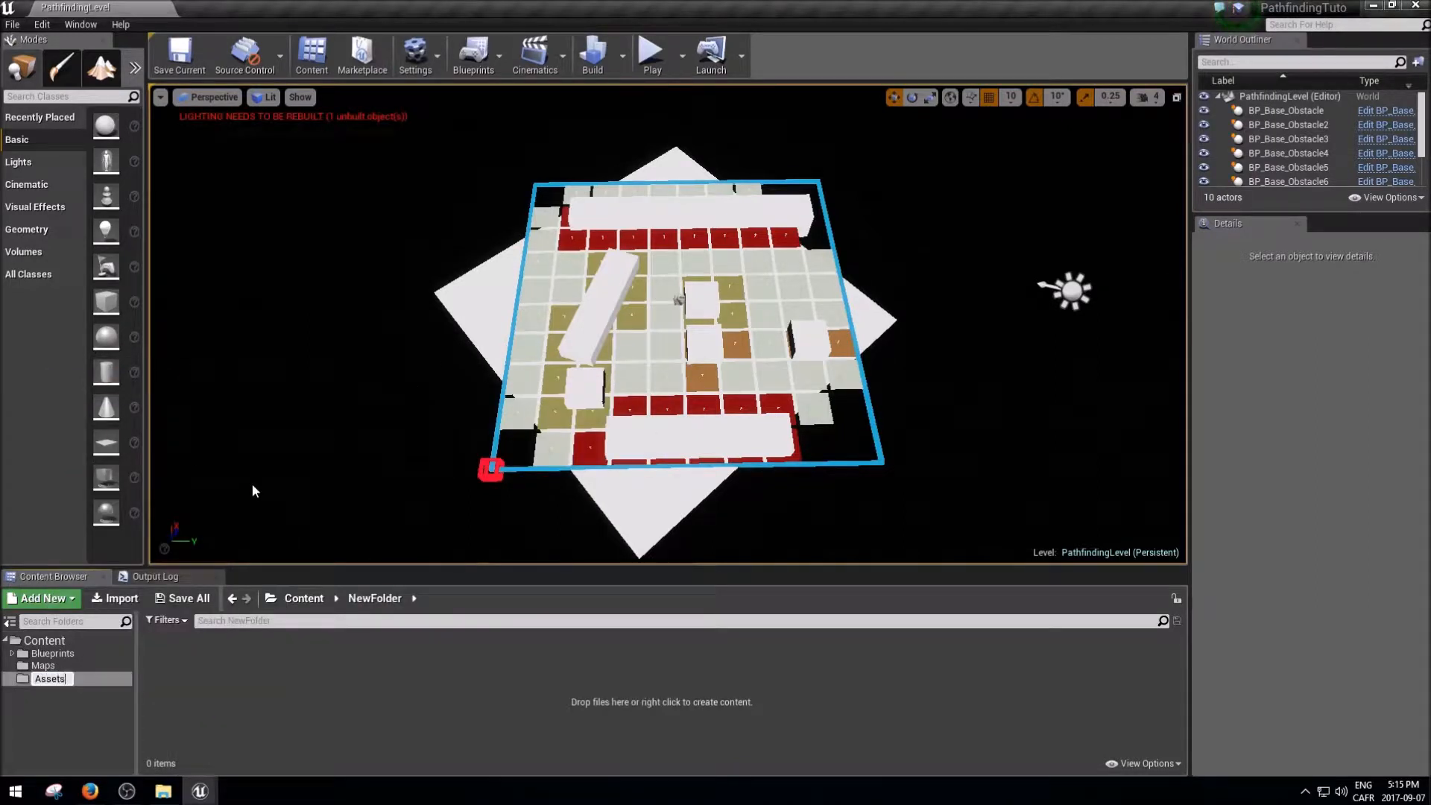
key("Return")
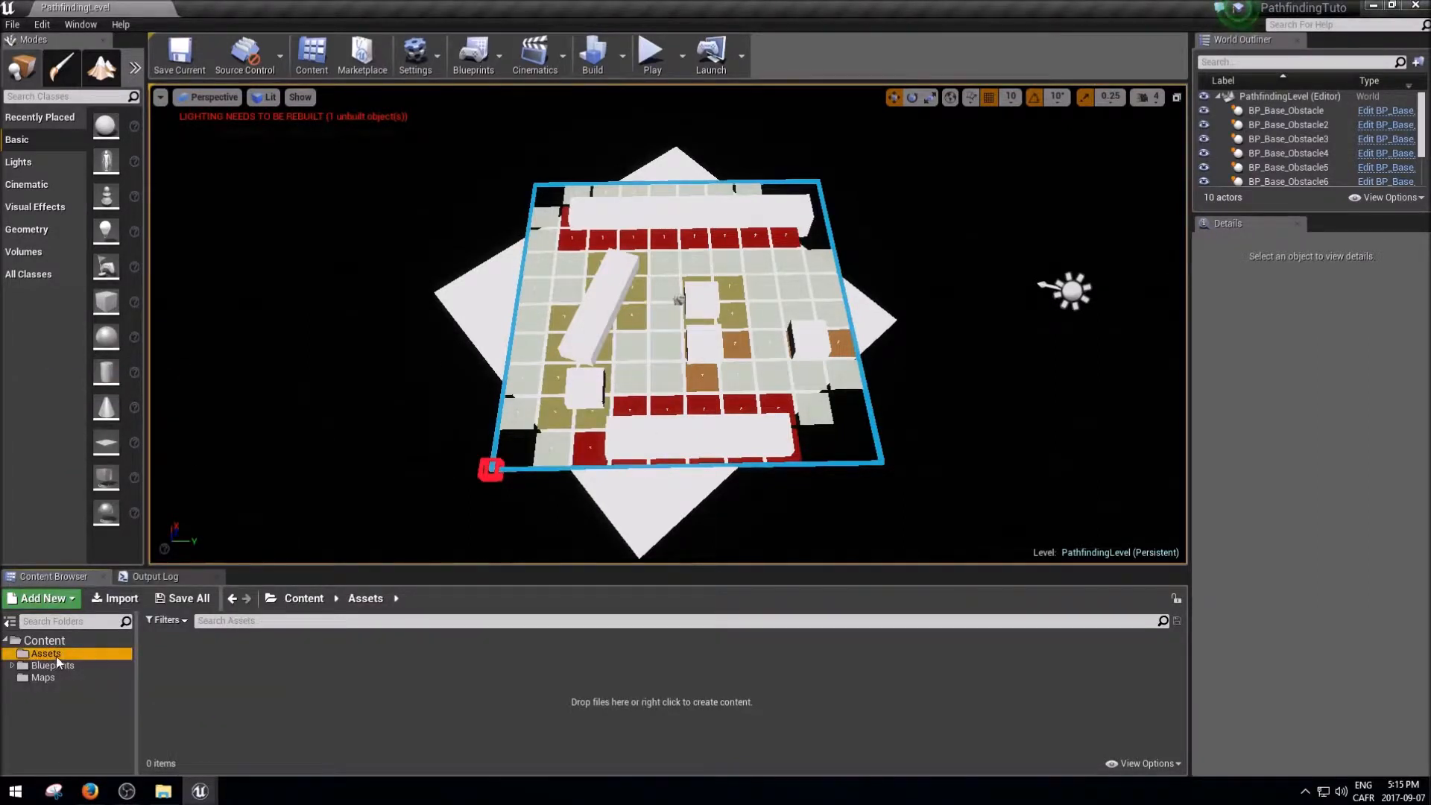
Step: Create a subfolder named Table inside the Assets folder and open it
left_click(238, 686)
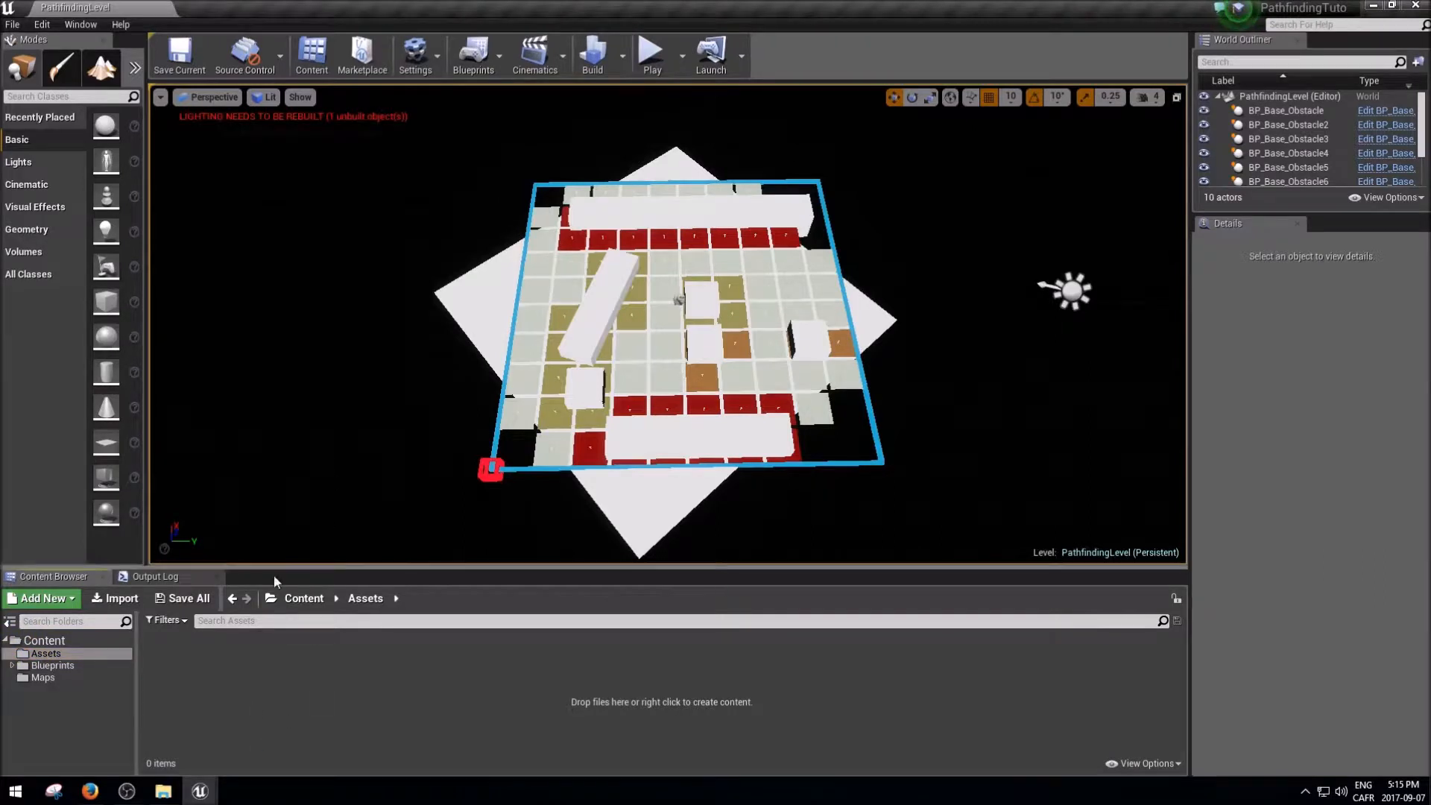
right_click(272, 686)
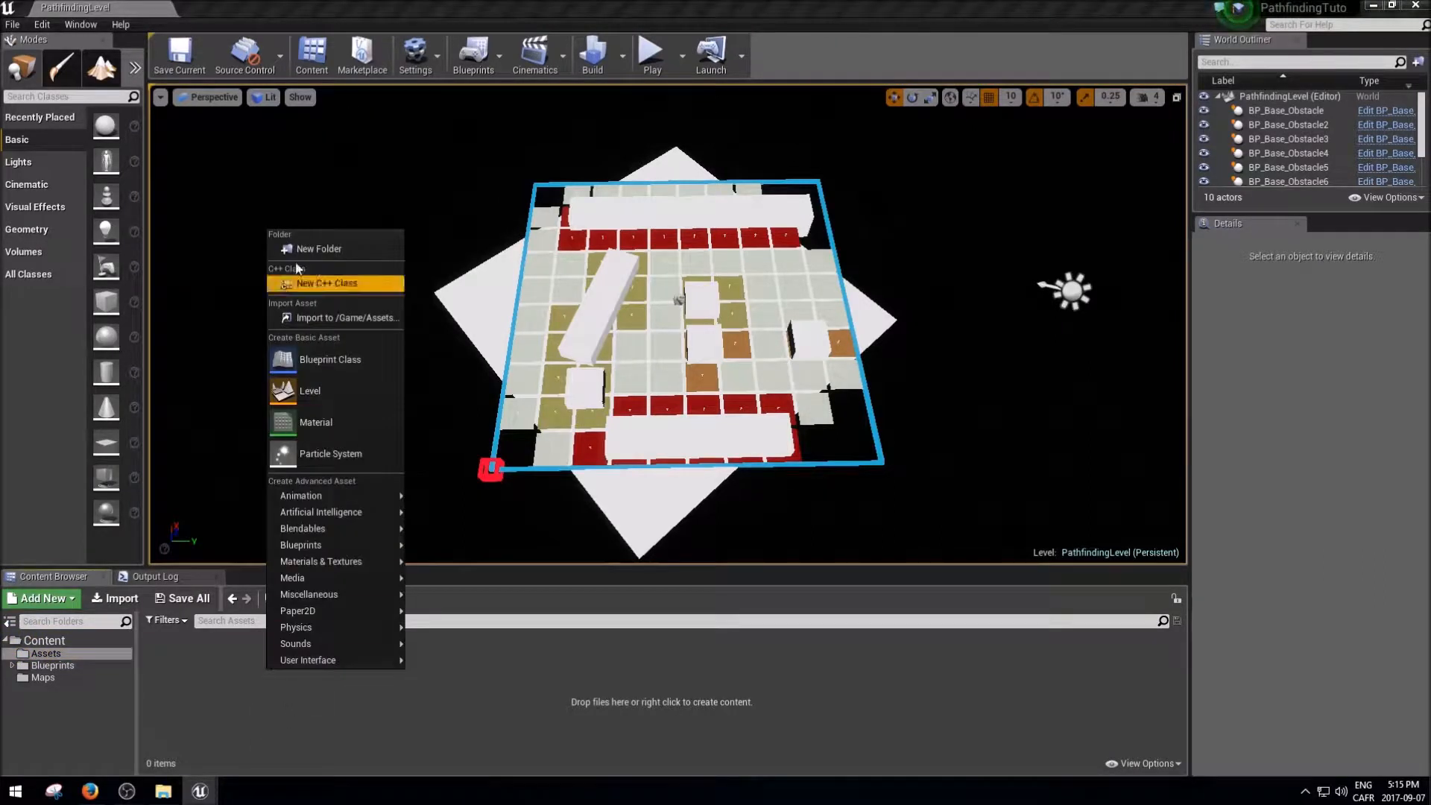
left_click(322, 250)
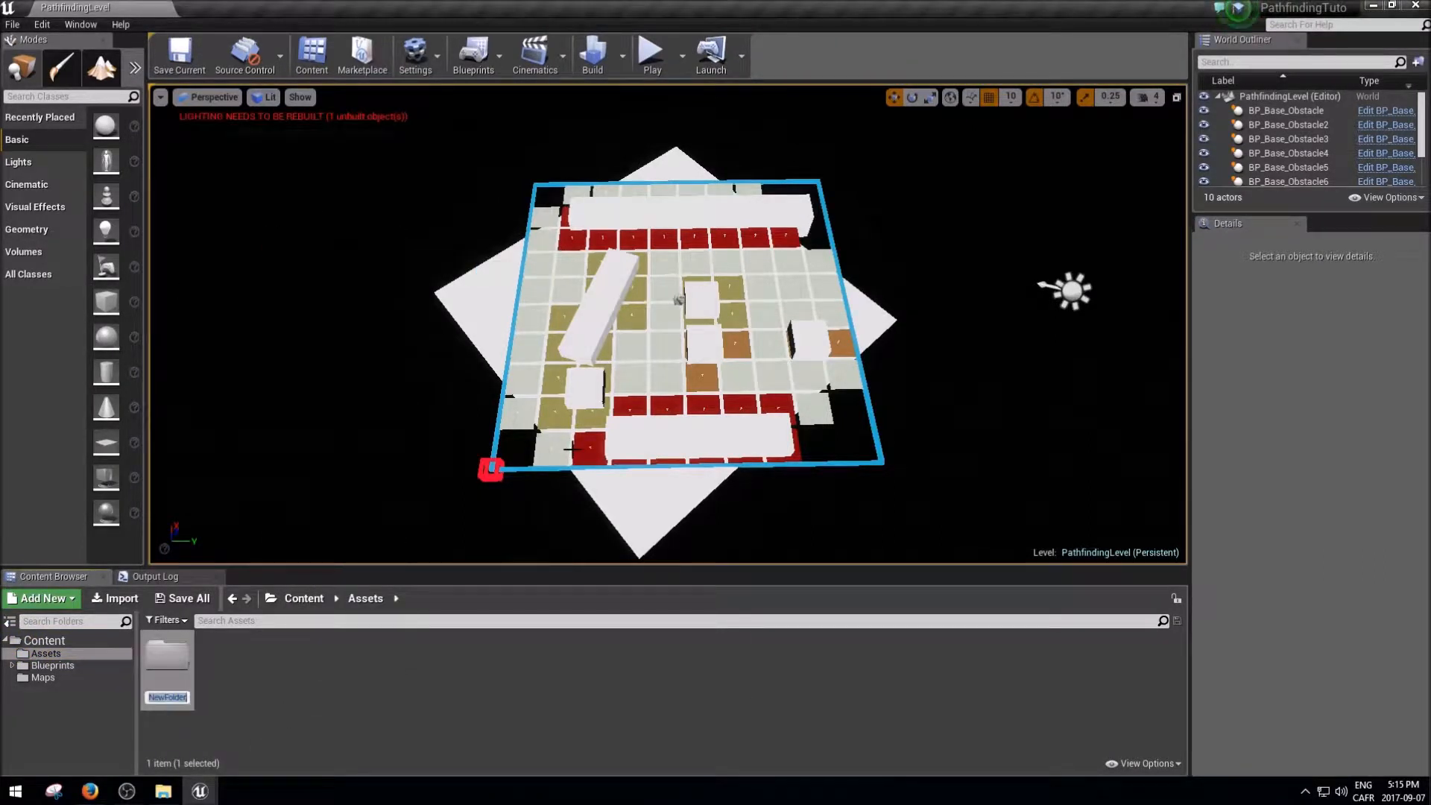
type("Table")
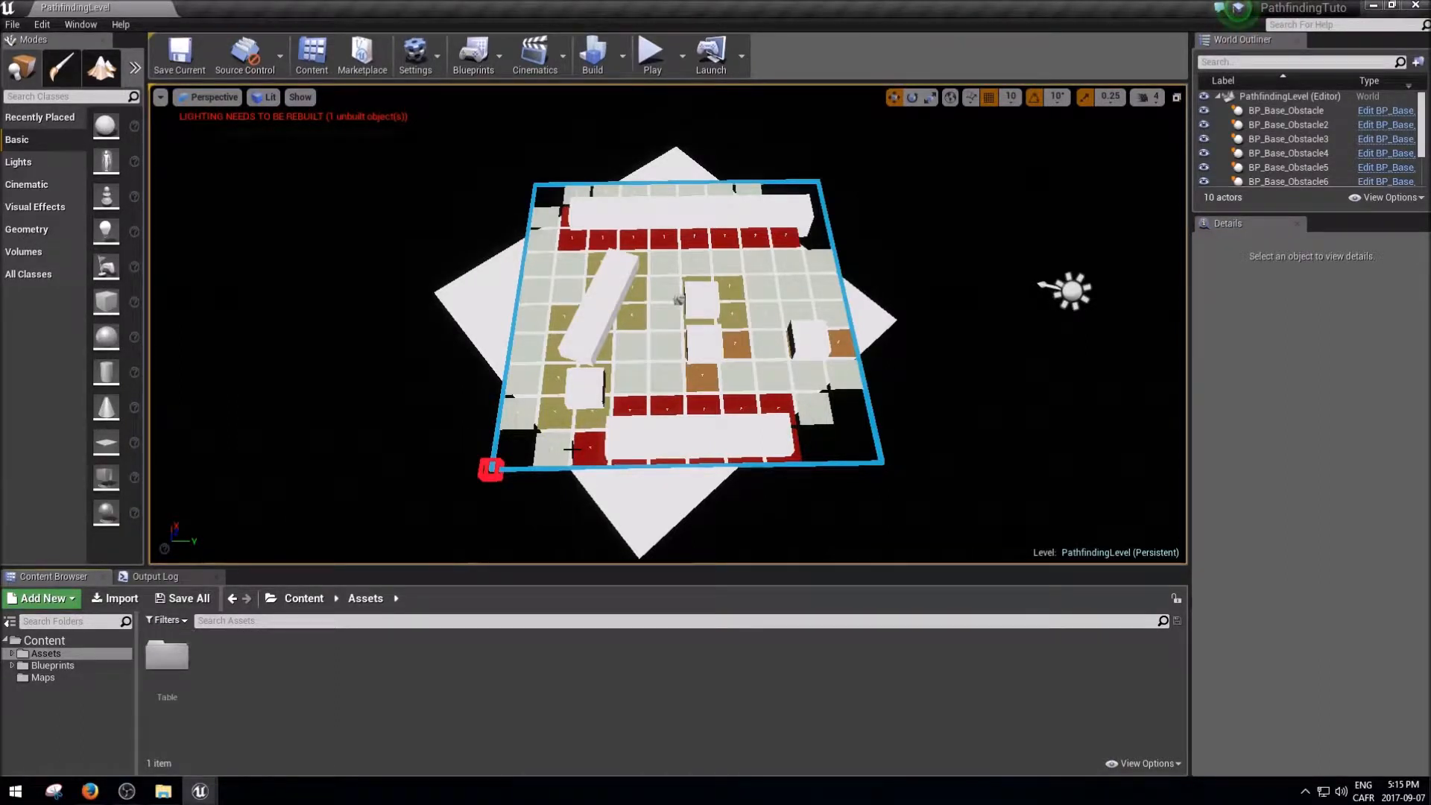
double_click(167, 656)
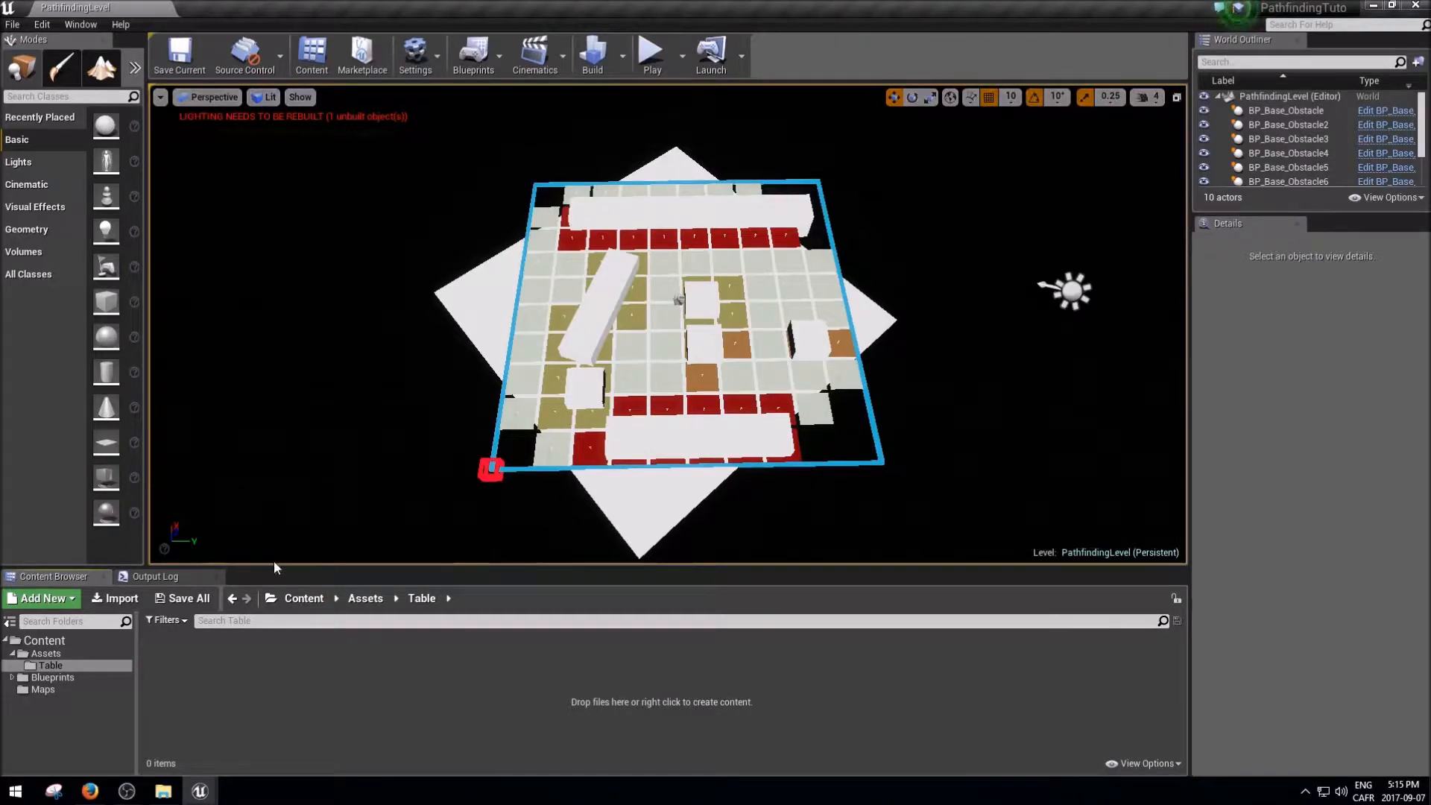
Step: Shrink and reposition the editor window so the mesh and texture files on the desktop are visible beside it
left_click_drag(766, 24, 1016, 12)
left_click_drag(763, 36, 968, 27)
left_click_drag(264, 120, 576, 359)
left_click_drag(560, 173, 223, 480)
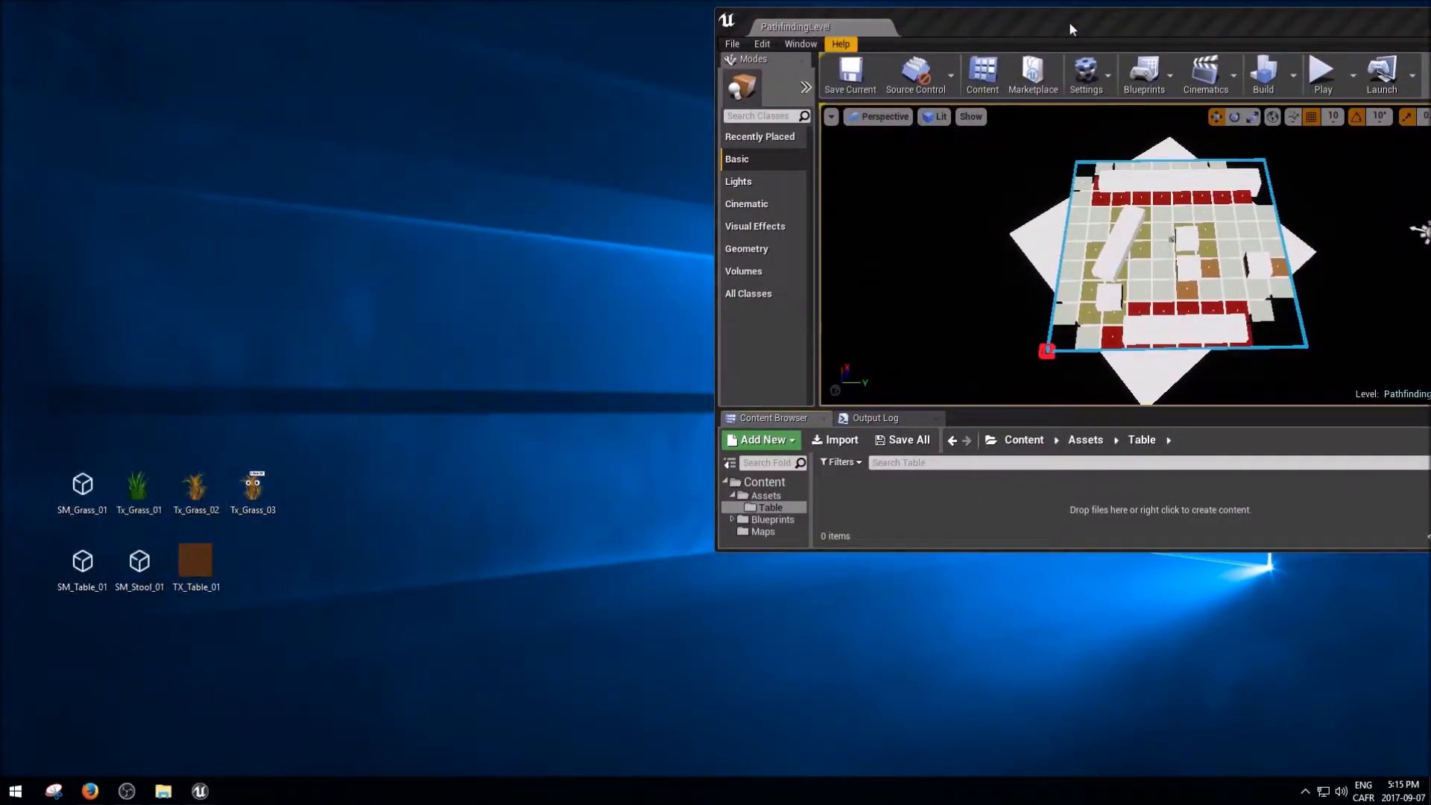
left_click_drag(1036, 26, 797, 25)
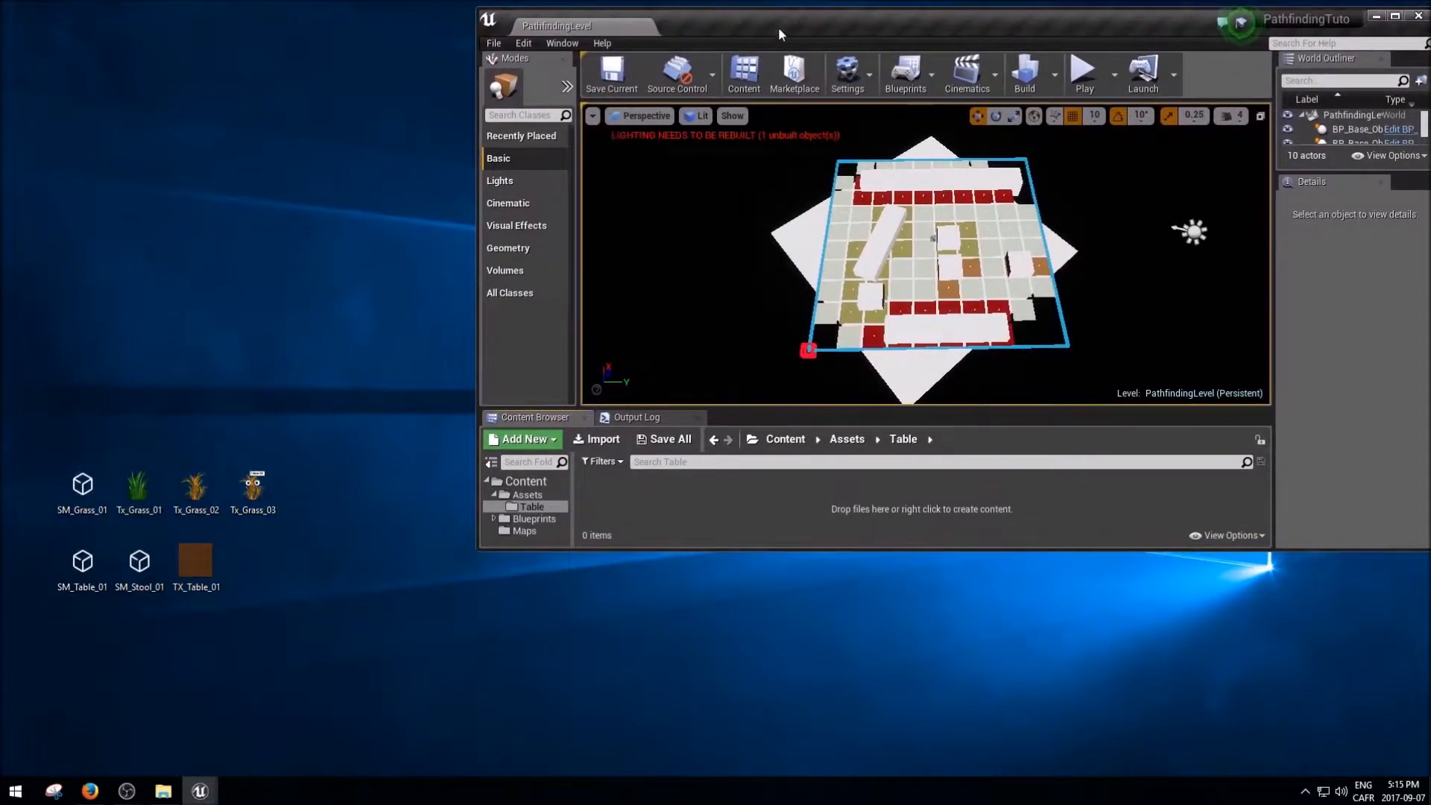
left_click_drag(699, 549, 731, 745)
left_click_drag(478, 8, 322, 1)
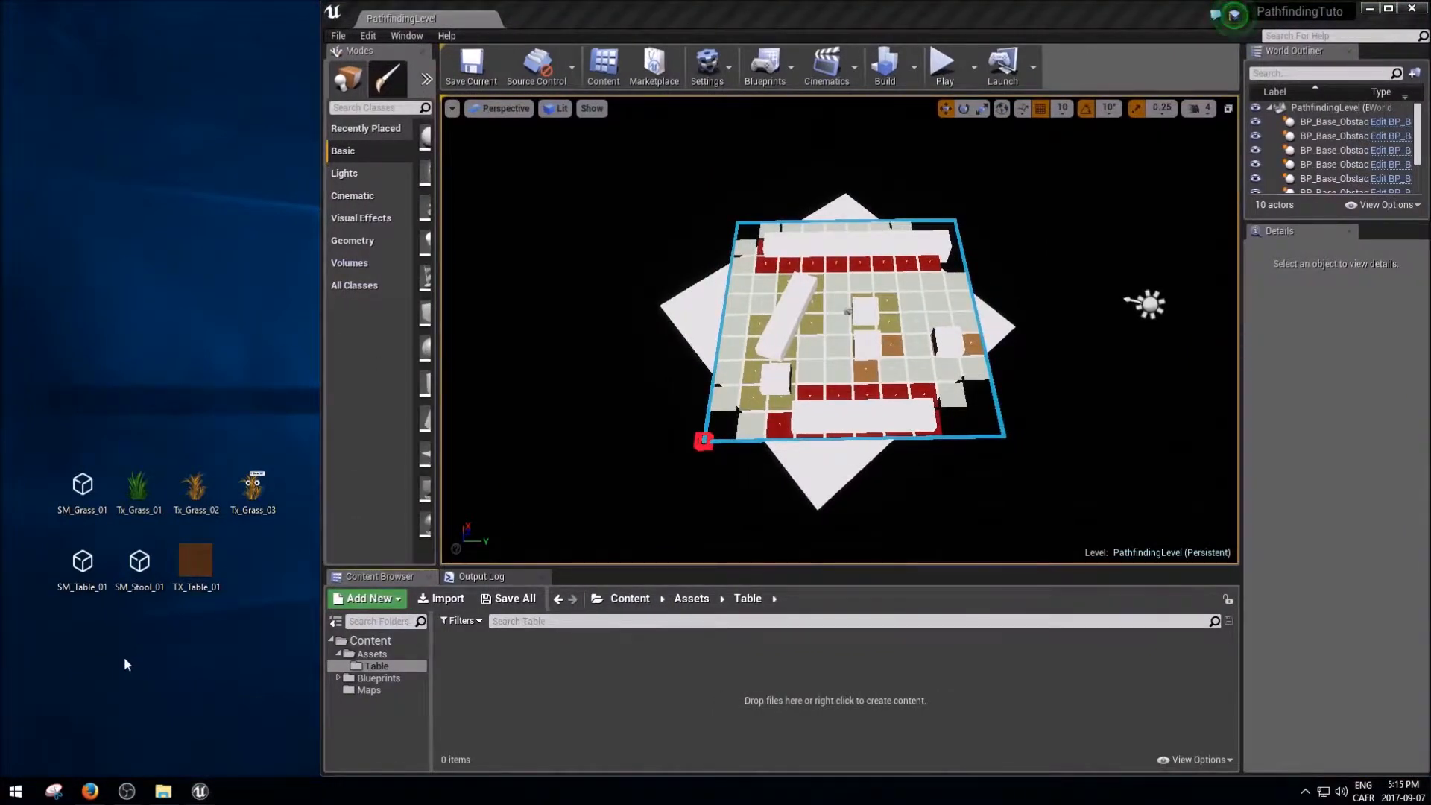
Step: Import the SM_Table_01 and SM_Stool_01 meshes from the desktop into the Table folder, with Import Materials and Import Textures disabled
left_click(88, 592)
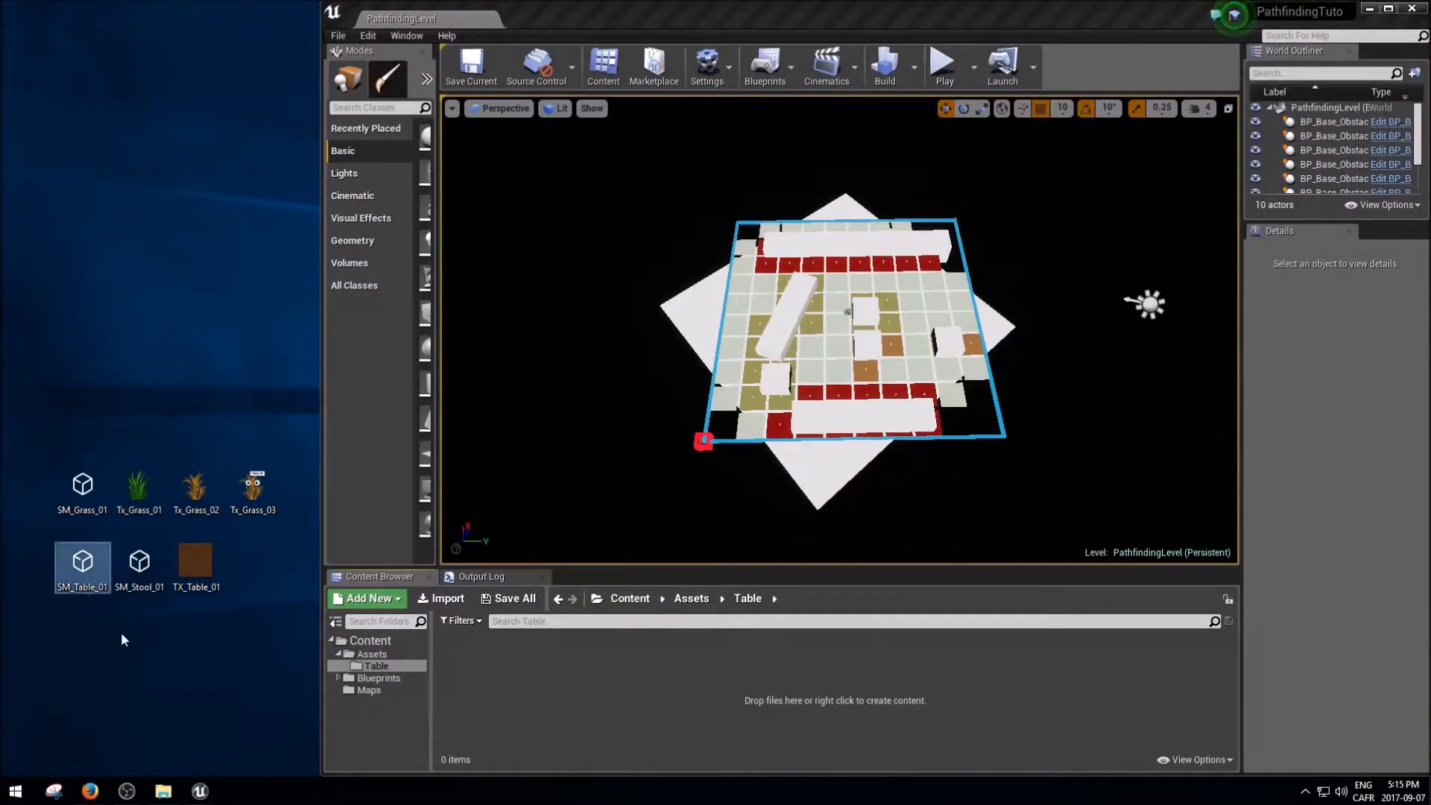
left_click(138, 564)
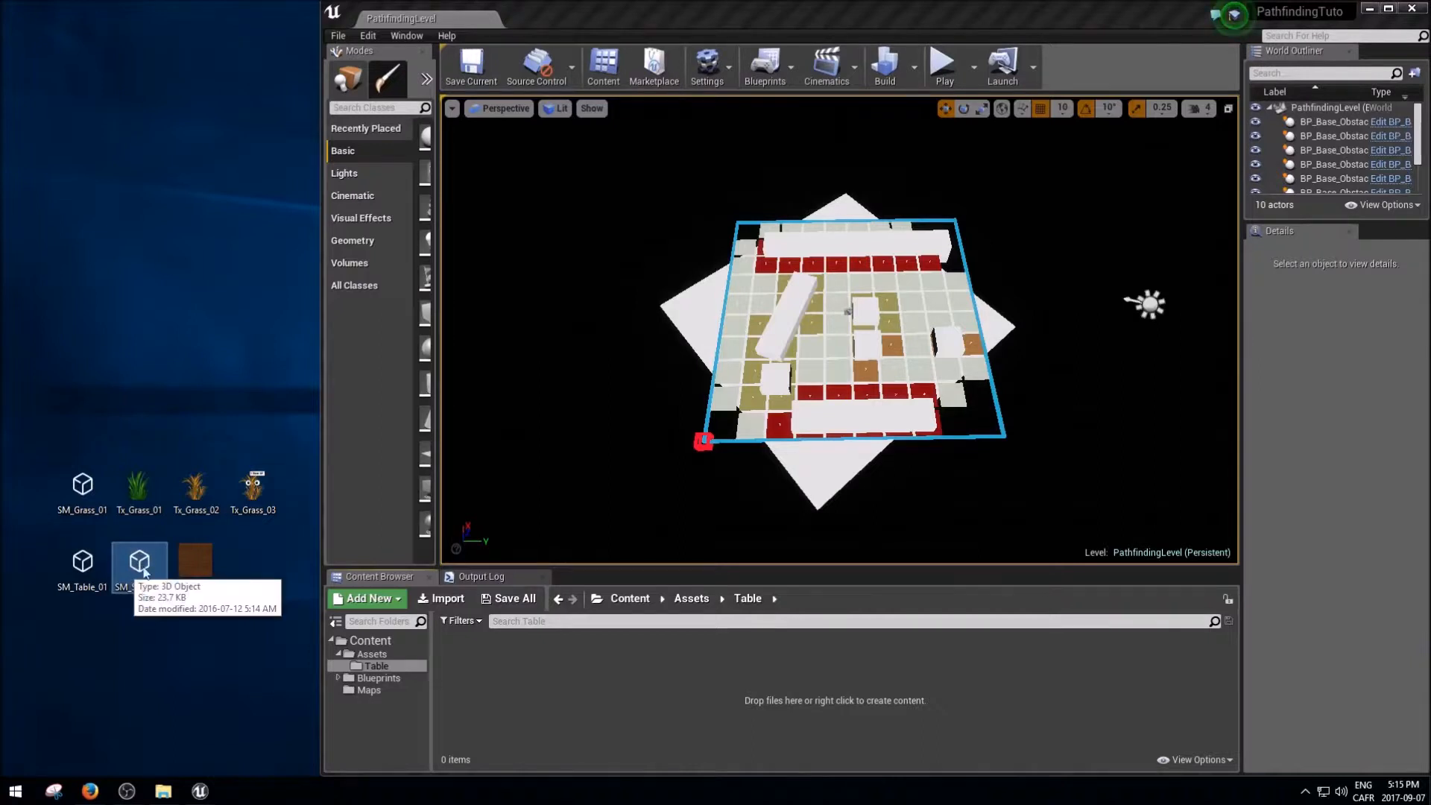
left_click_drag(66, 618, 262, 577)
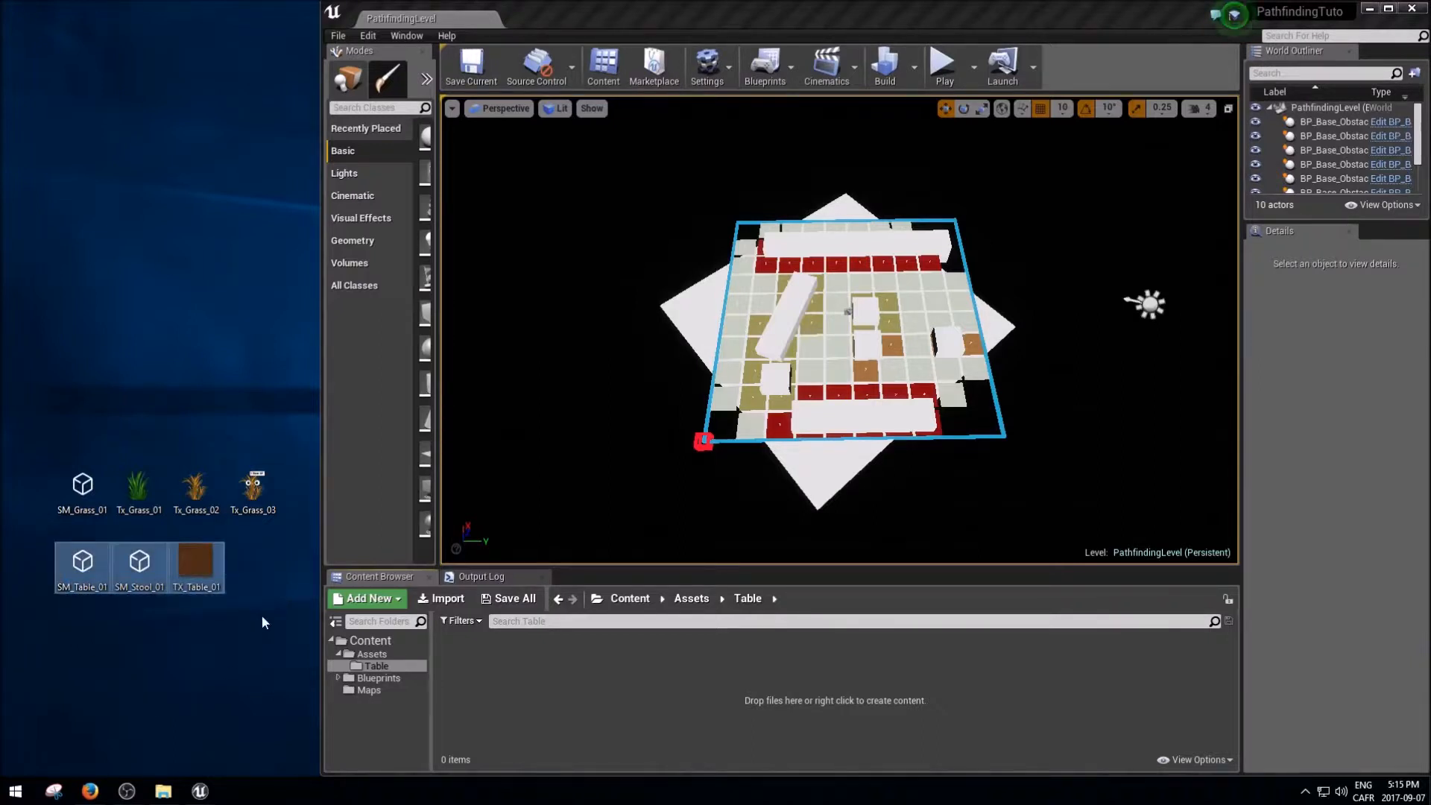
left_click_drag(87, 565, 76, 662)
left_click_drag(167, 671, 82, 569)
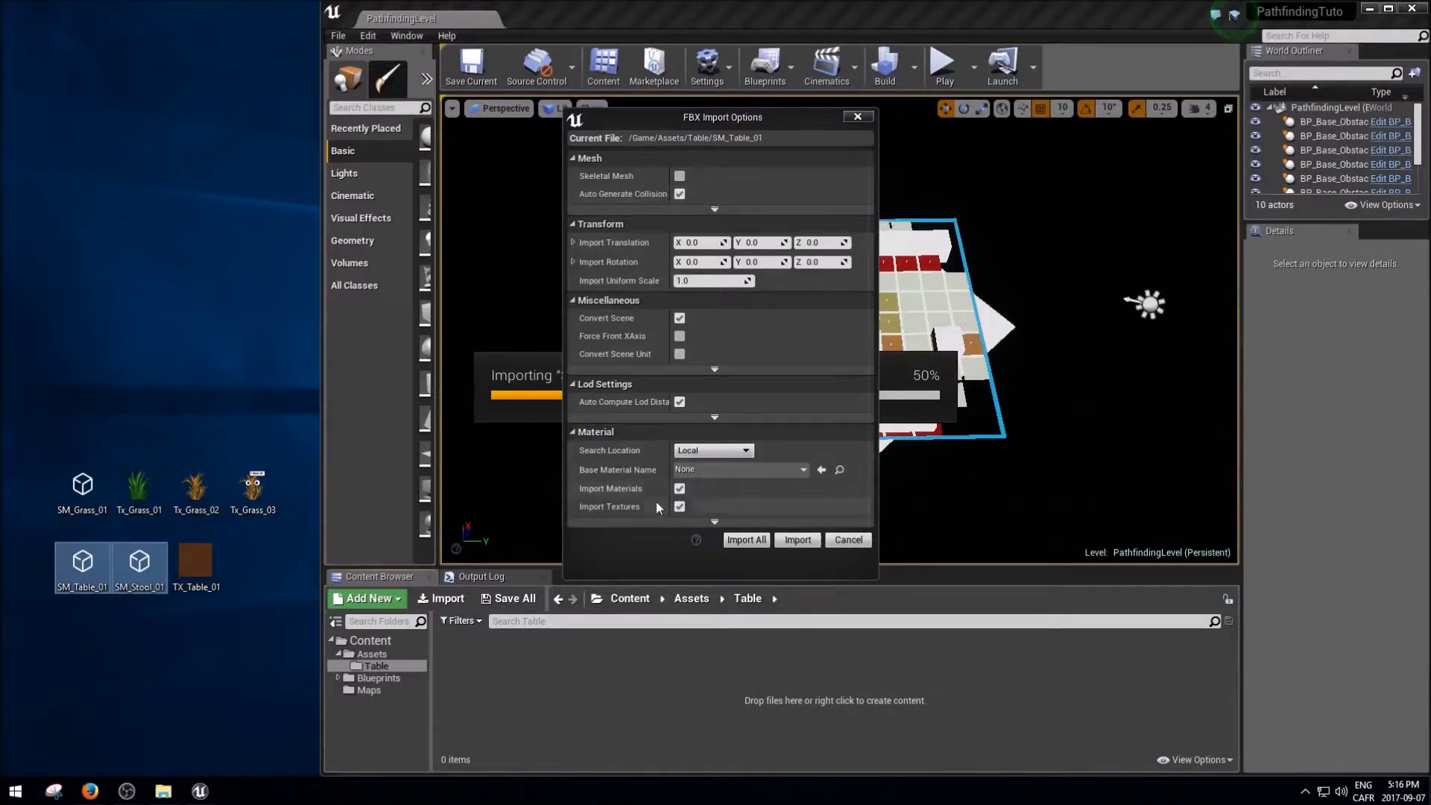
left_click(678, 488)
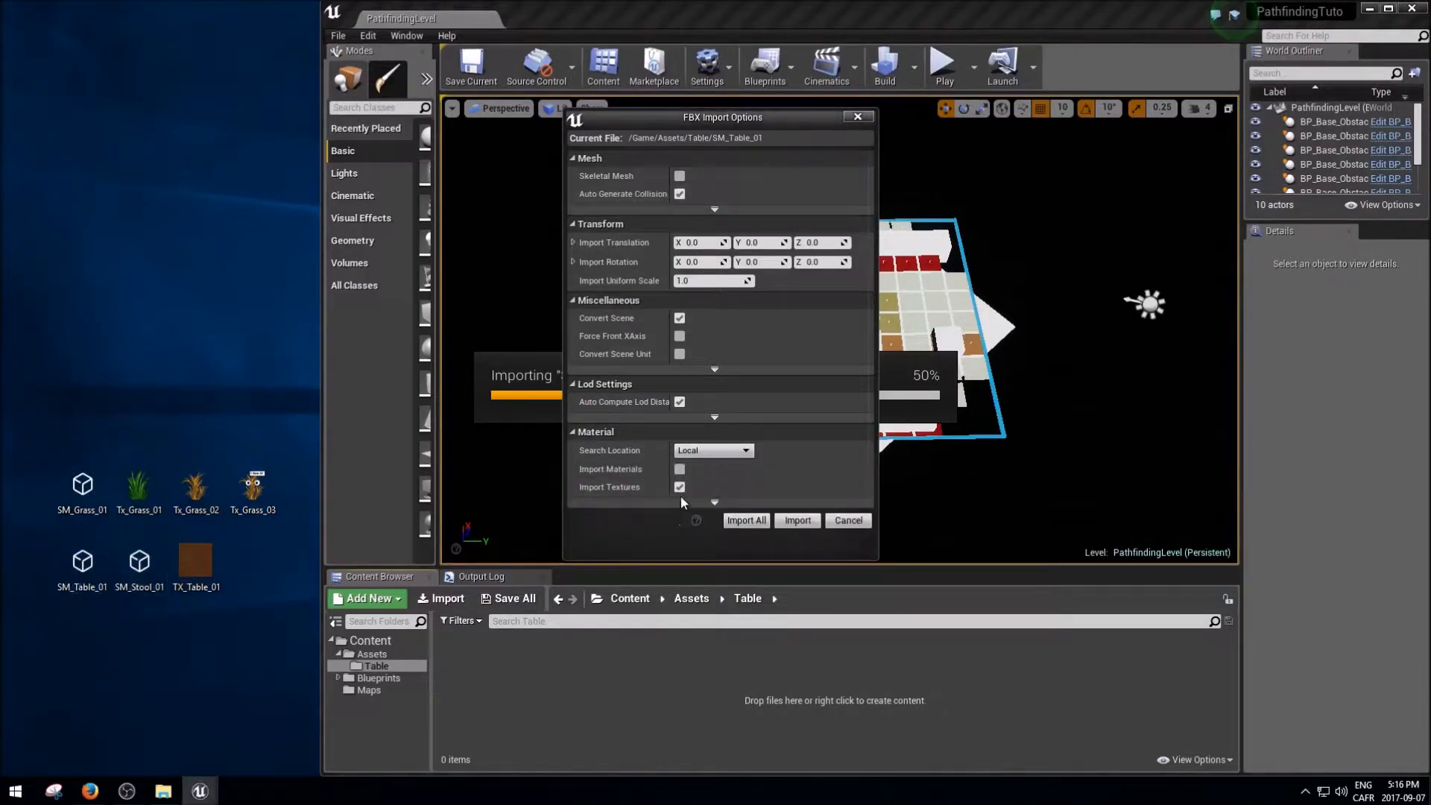
left_click(680, 490)
left_click(746, 520)
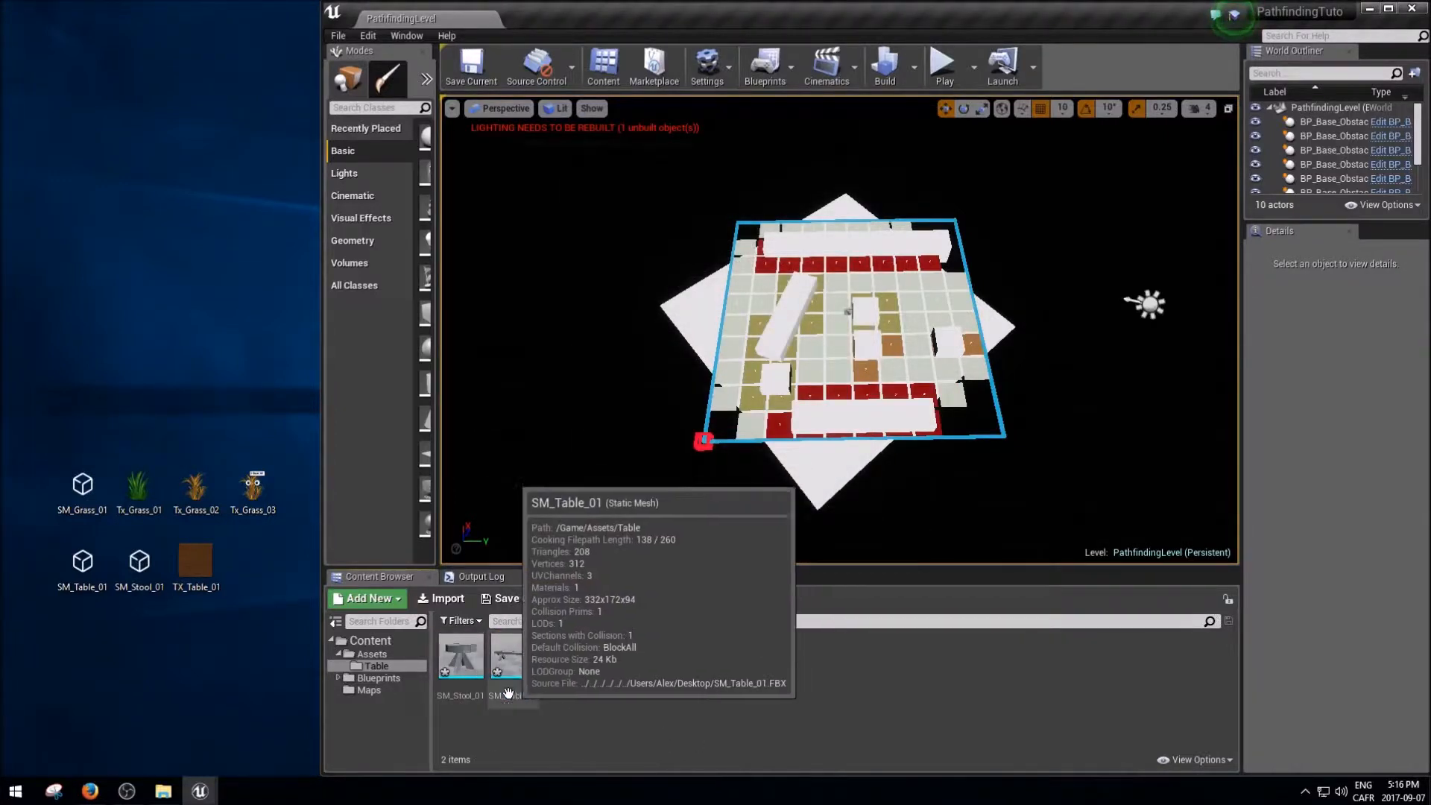
Step: Import the TX_Table_01 texture from the desktop into the Table folder and save all the new assets
left_click_drag(202, 588, 602, 672)
left_click(508, 599)
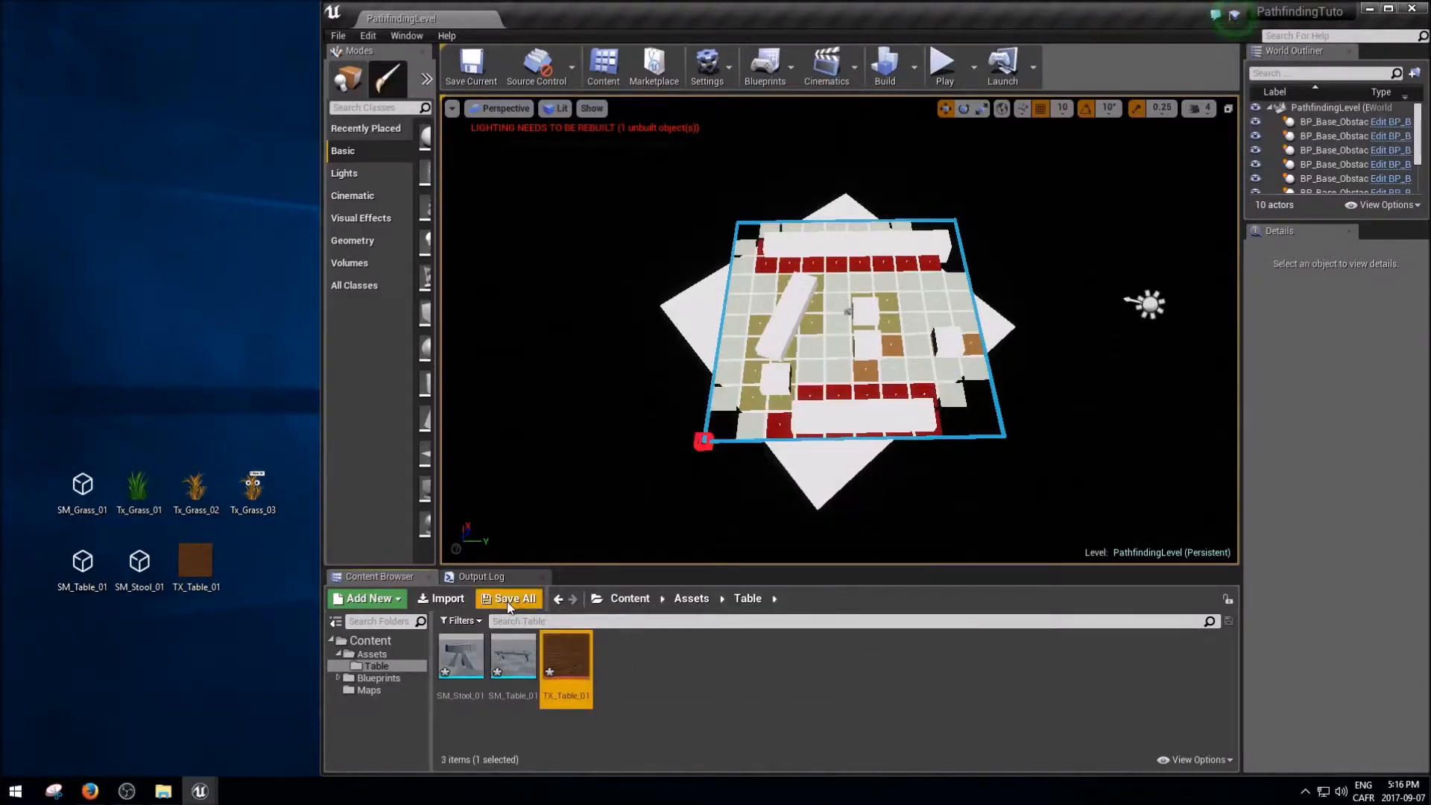
left_click(865, 534)
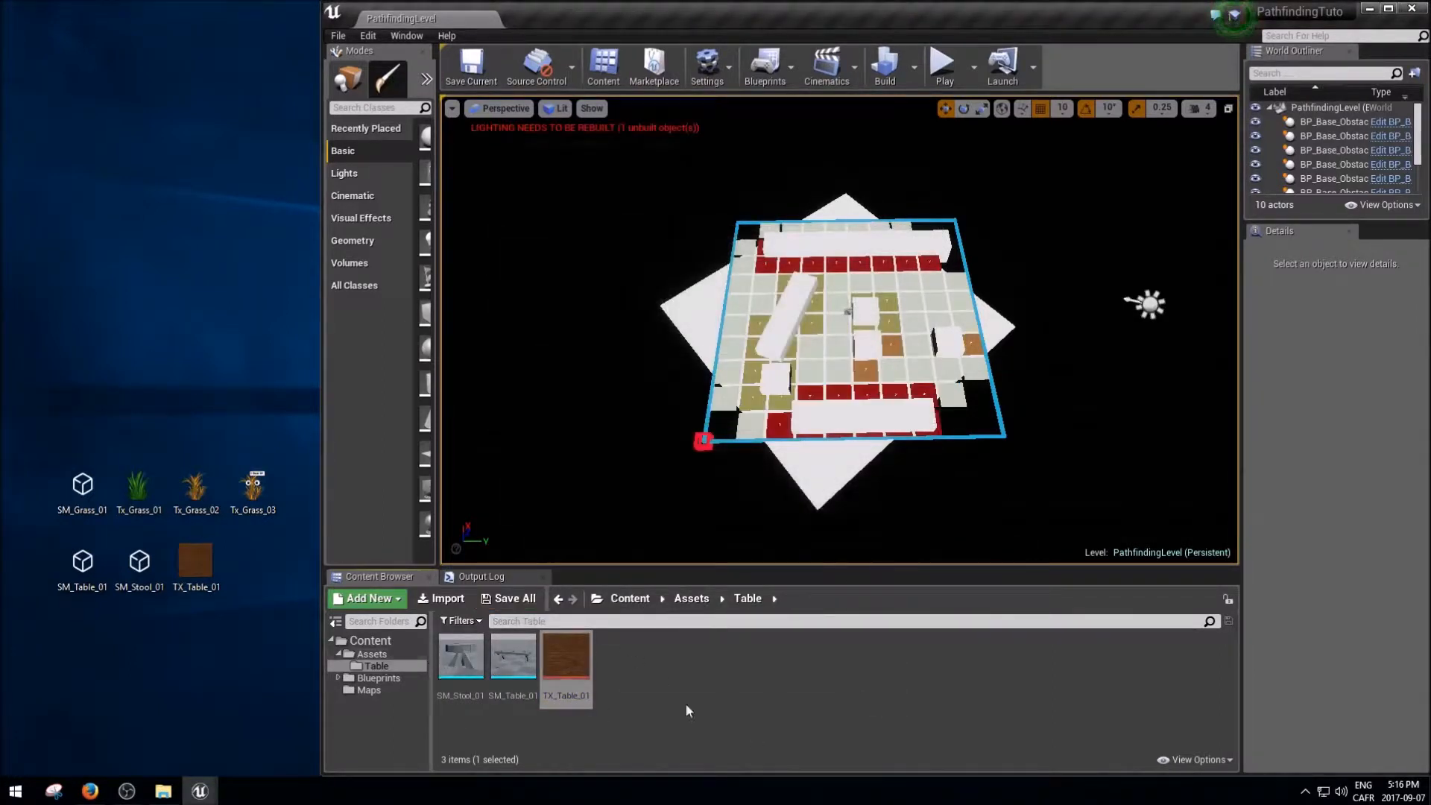
Step: Create a second subfolder named Grass inside the Assets folder
left_click(371, 653)
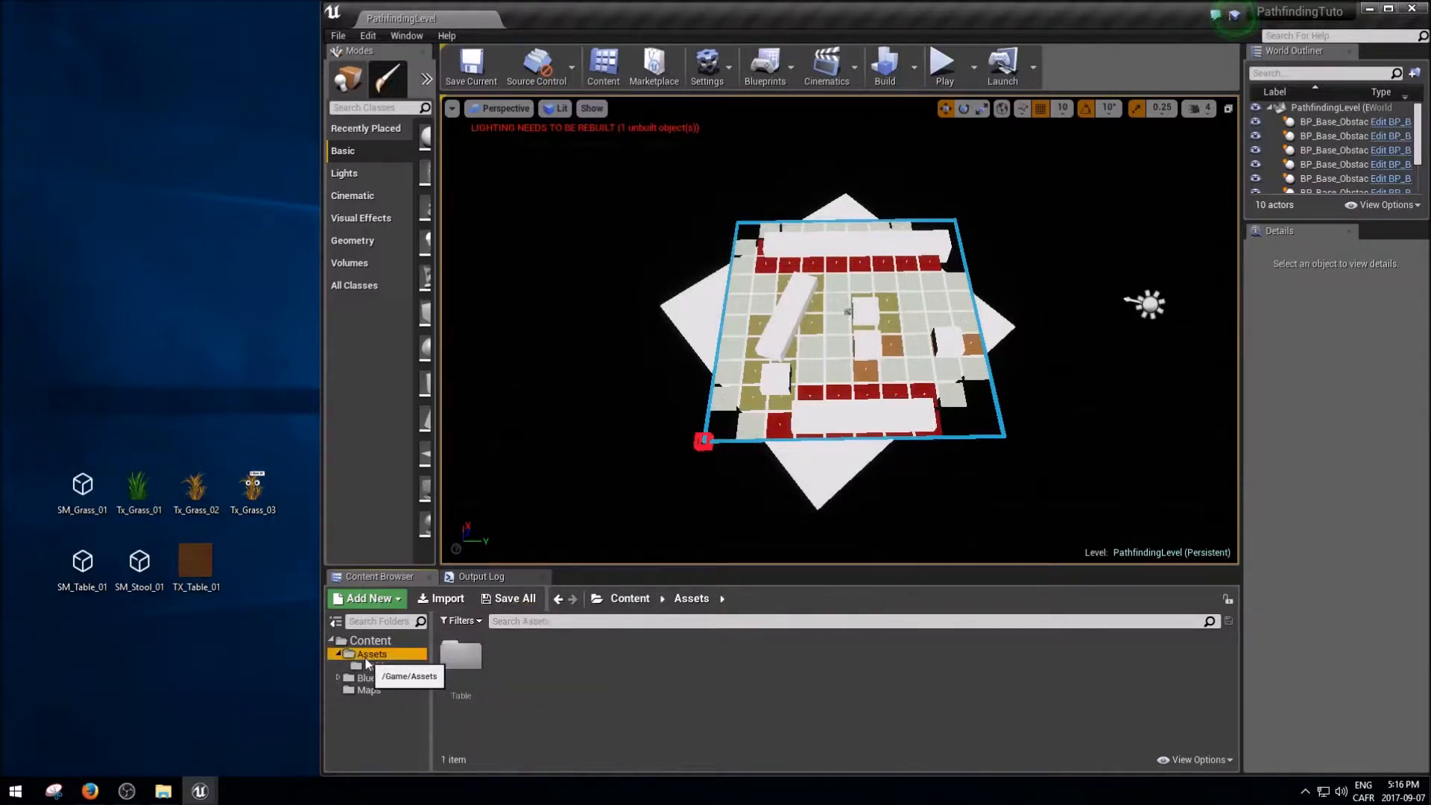
right_click(372, 654)
left_click(414, 396)
type("Grass")
key("Return")
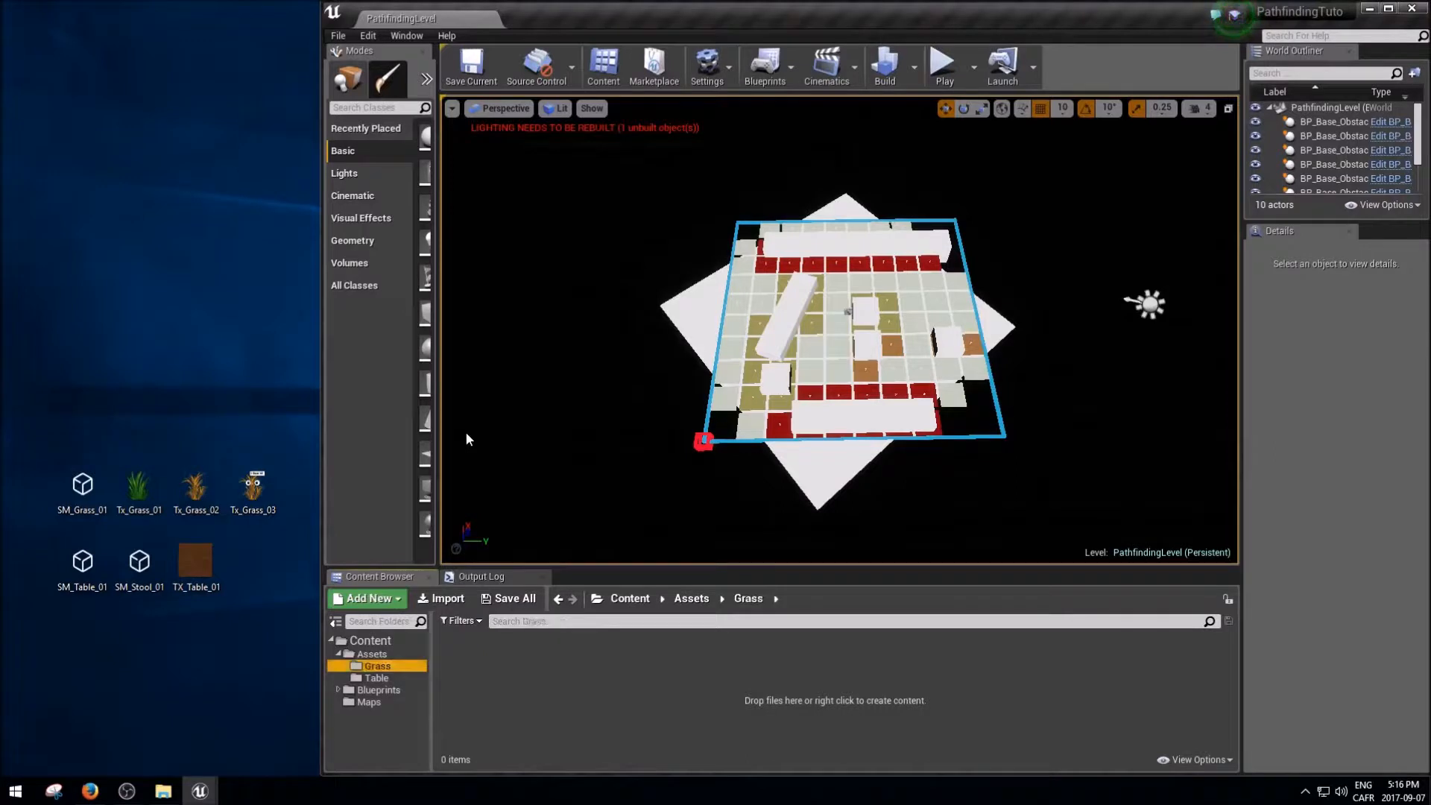
Step: Import the SM_Grass_01 mesh into the Grass folder without materials or textures, and close the message log
left_click_drag(83, 486, 550, 691)
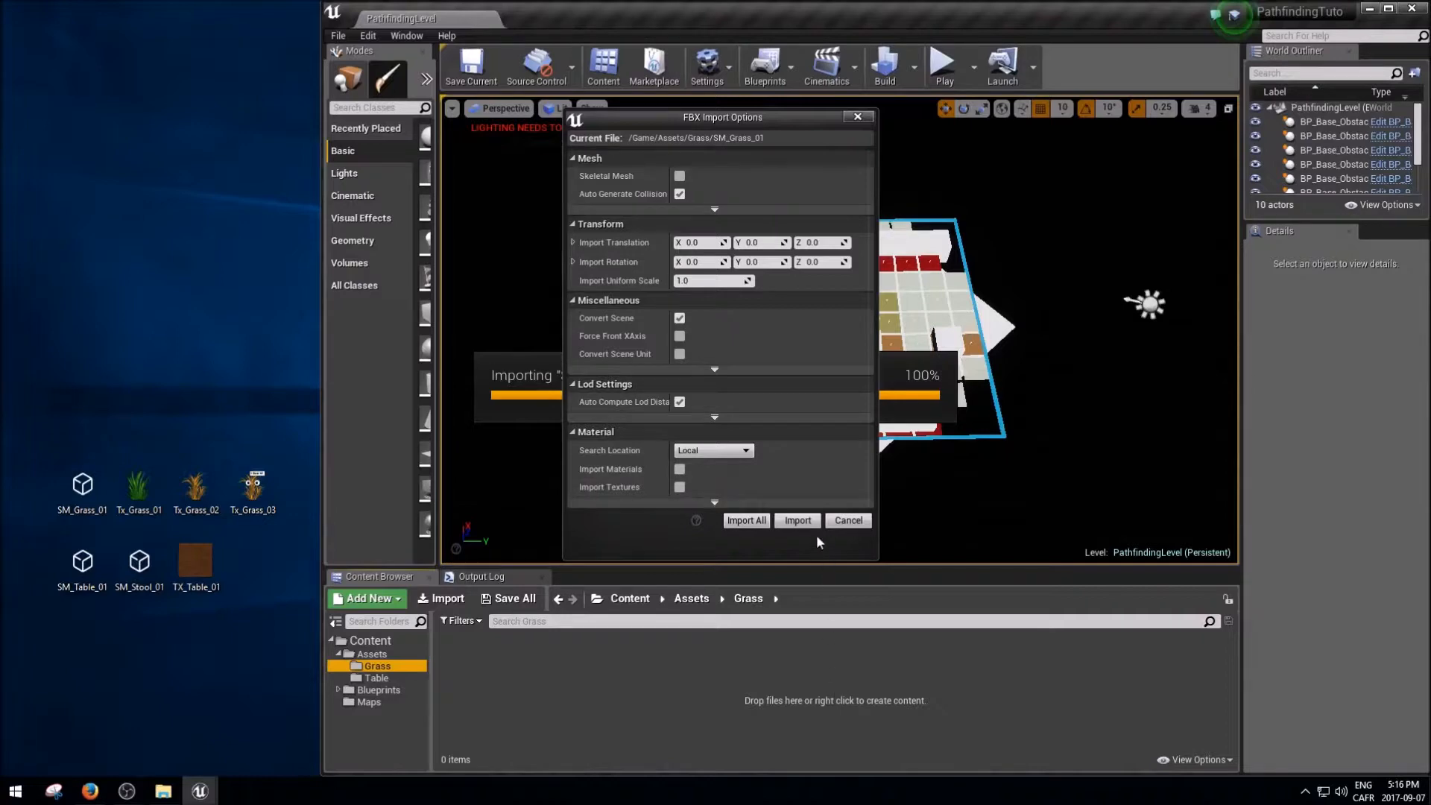
left_click(798, 520)
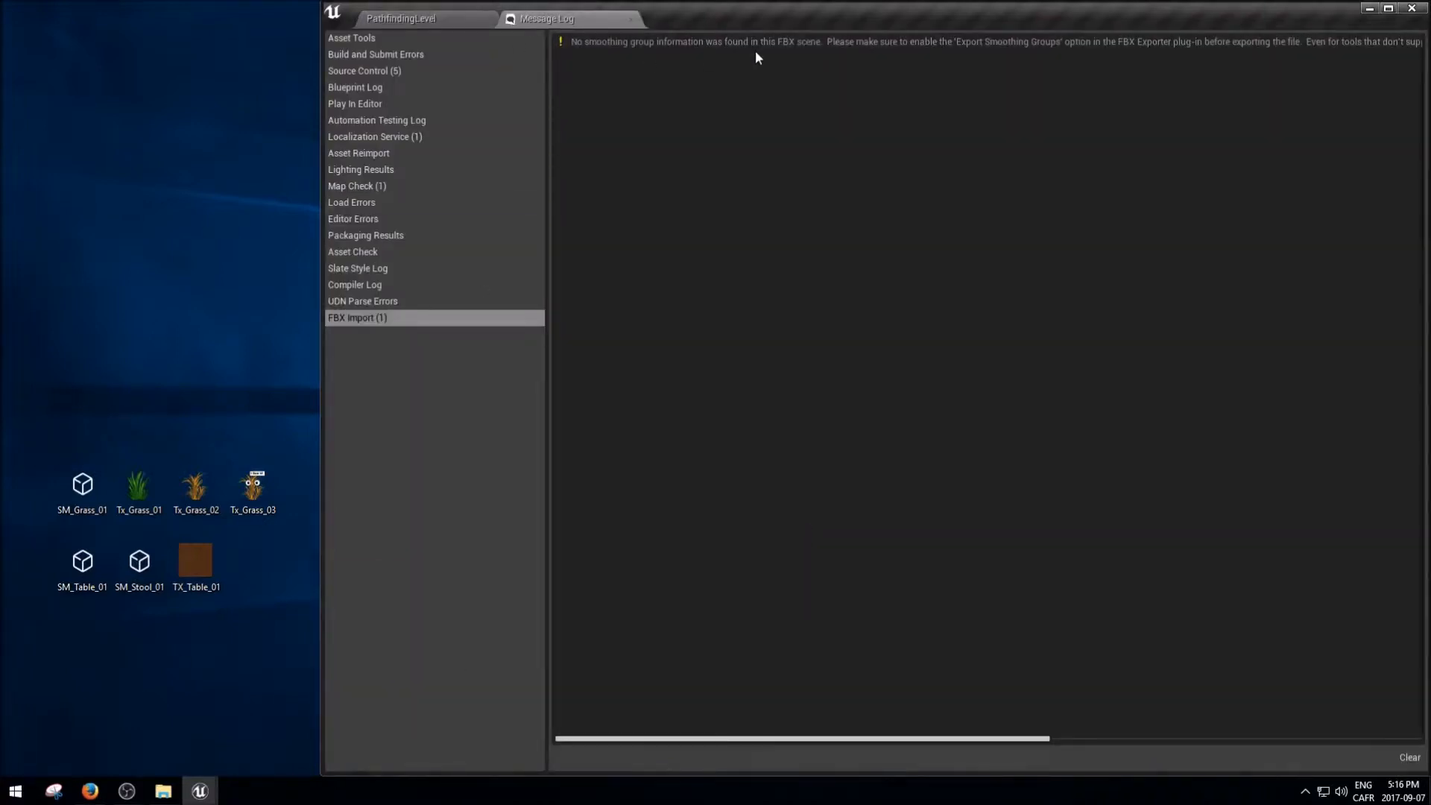
left_click(783, 44)
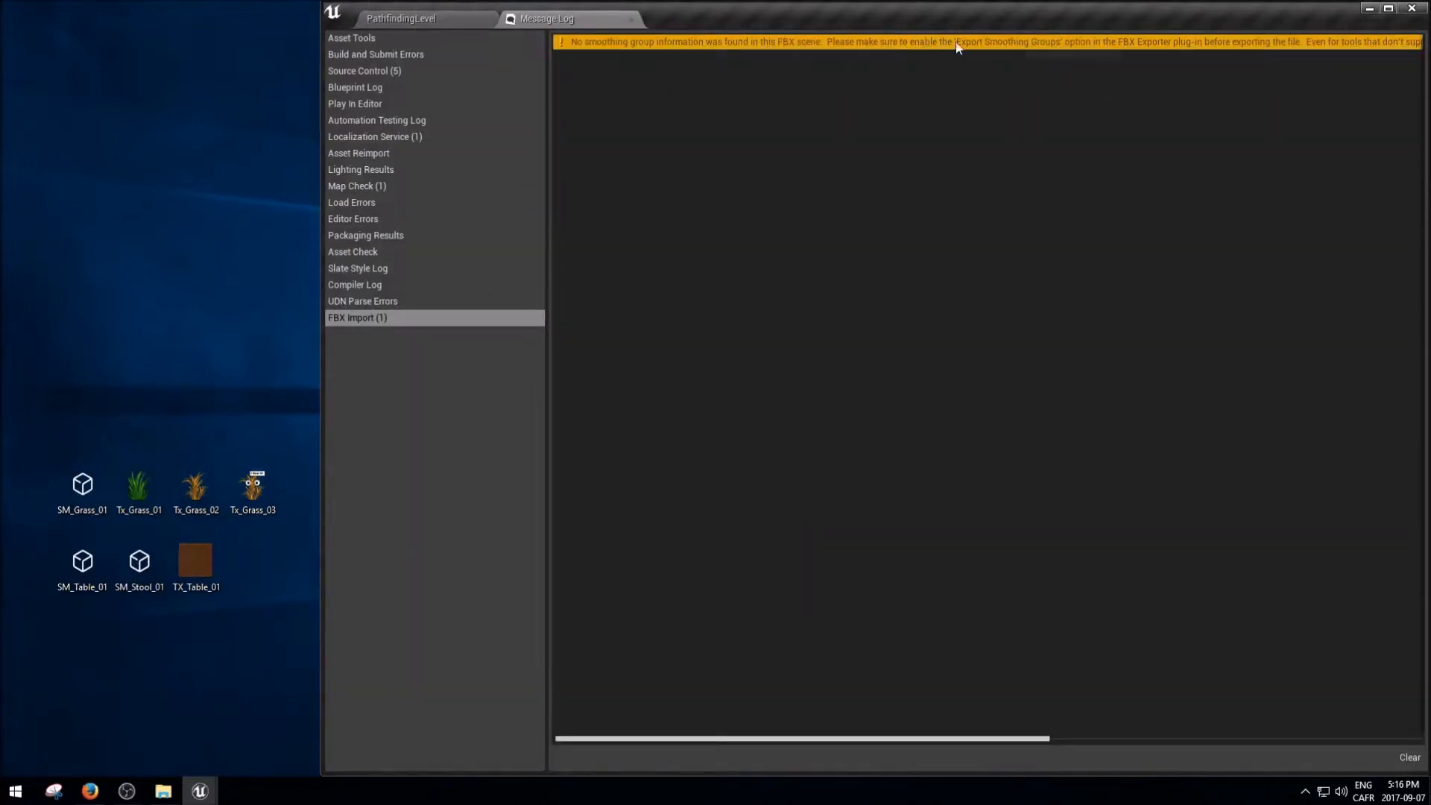
middle_click(577, 20)
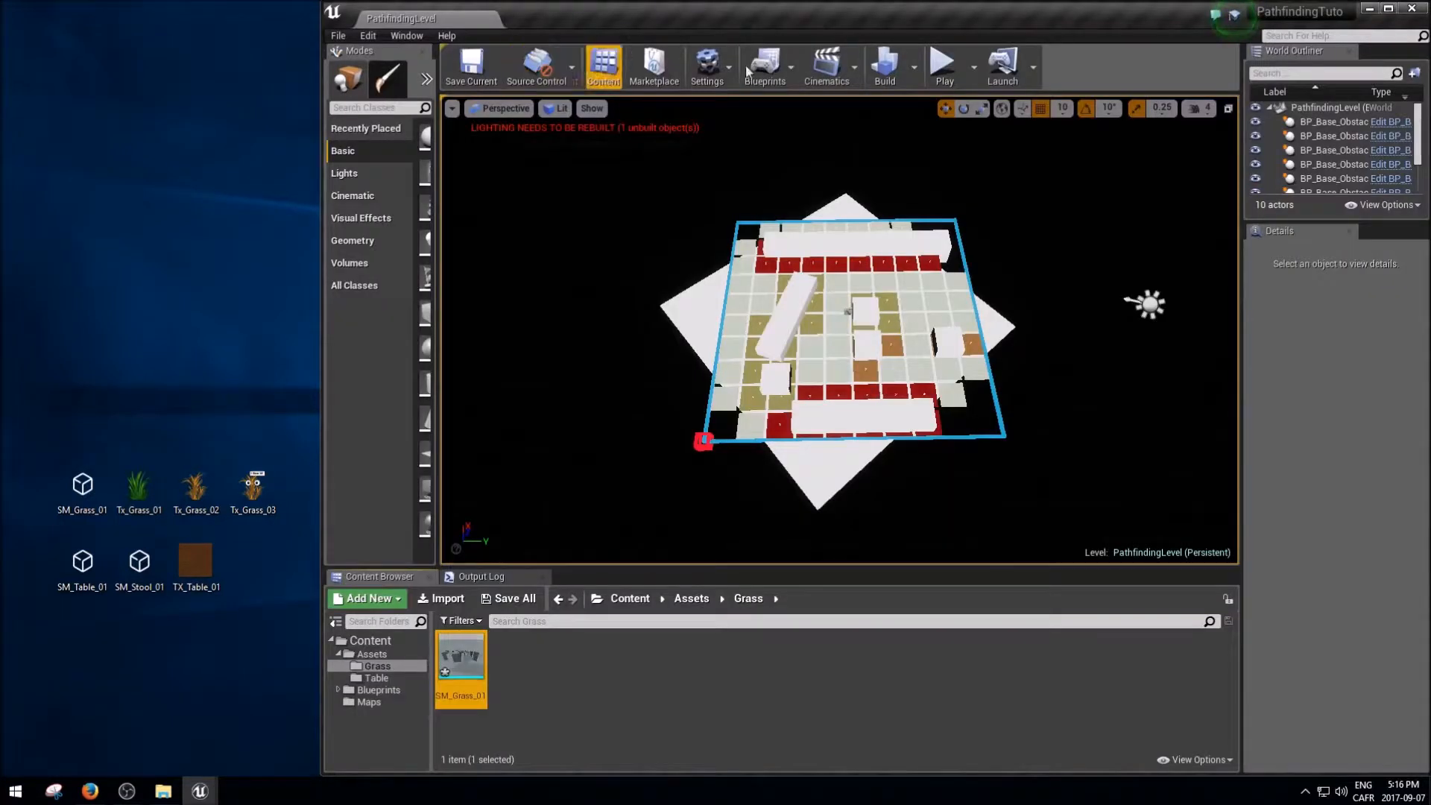
Step: Import the textures Tx_Grass_01, Tx_Grass_02 and Tx_Grass_03 into the Grass folder and save all the grass assets
left_click(570, 719)
left_click_drag(113, 447, 288, 509)
left_click_drag(640, 700, 558, 667)
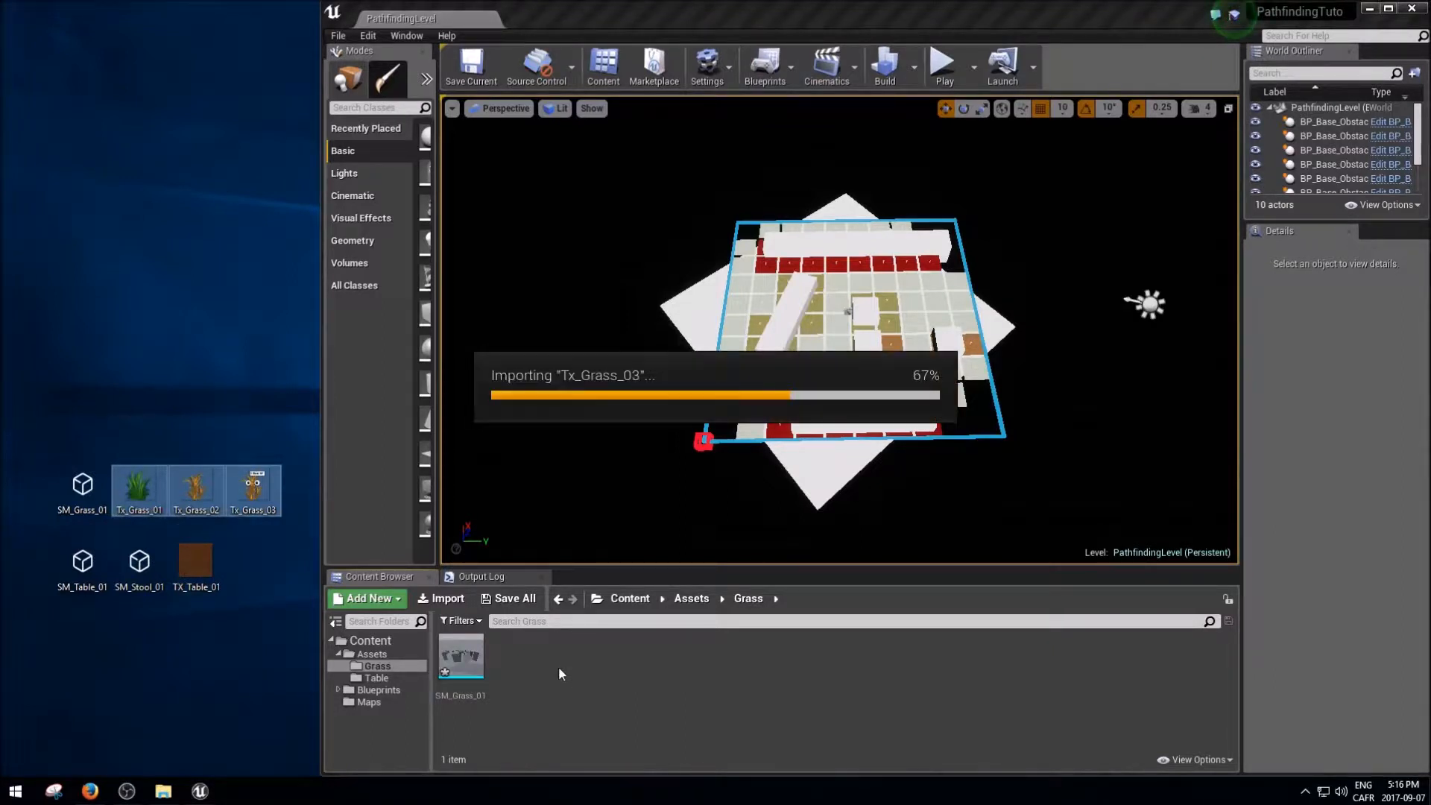
left_click(509, 598)
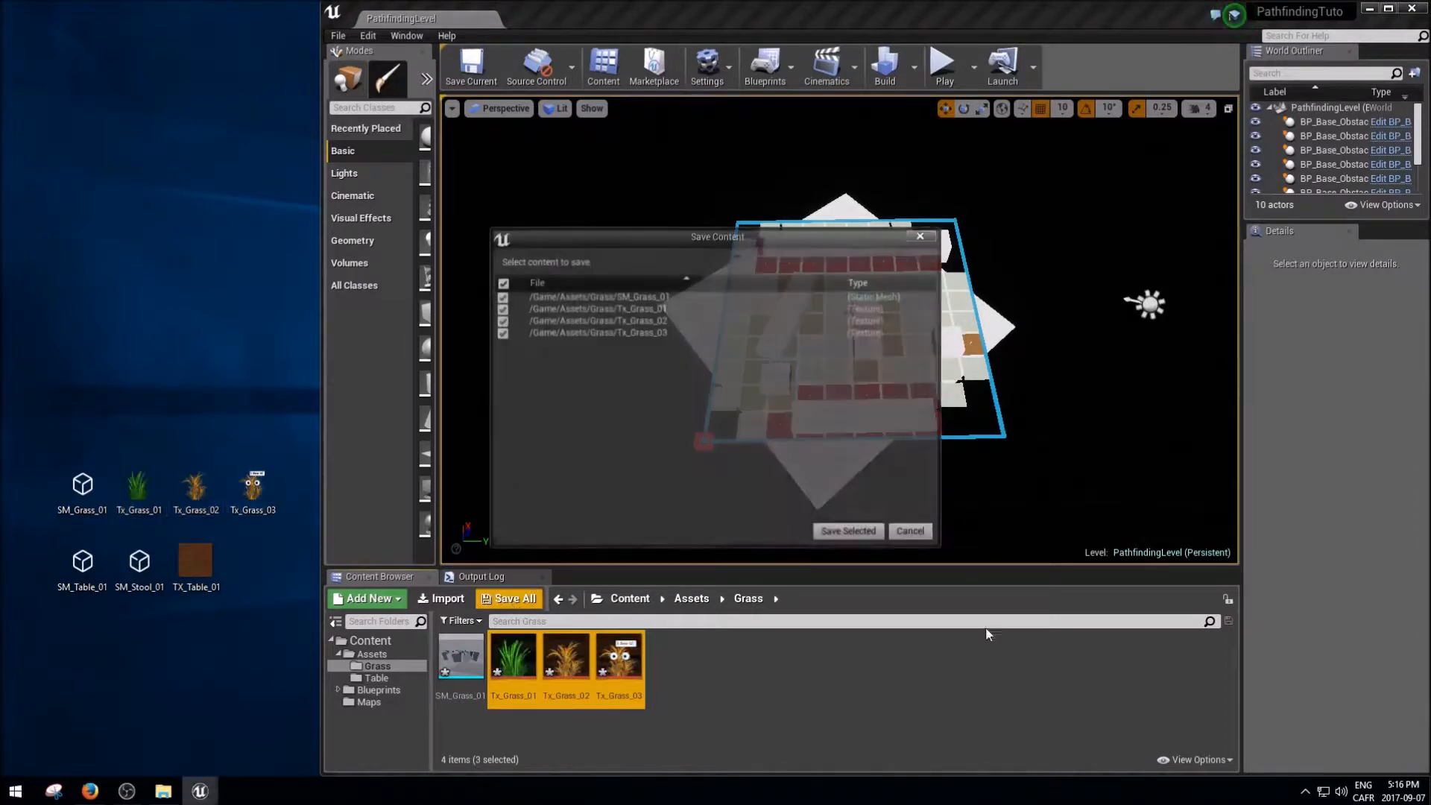
left_click(849, 531)
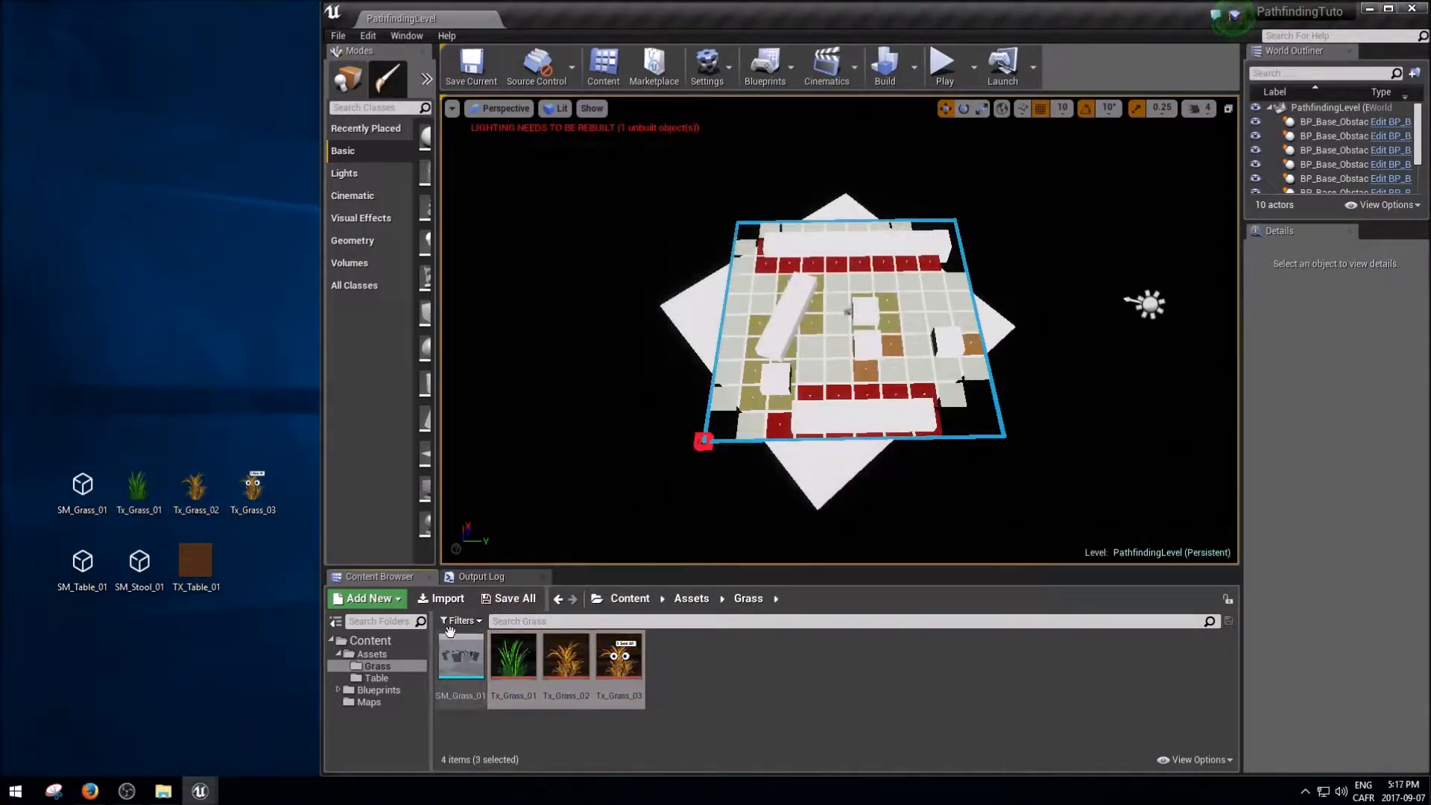
Step: Create a new material named MT_Table_01 in the Table folder
left_click(377, 666)
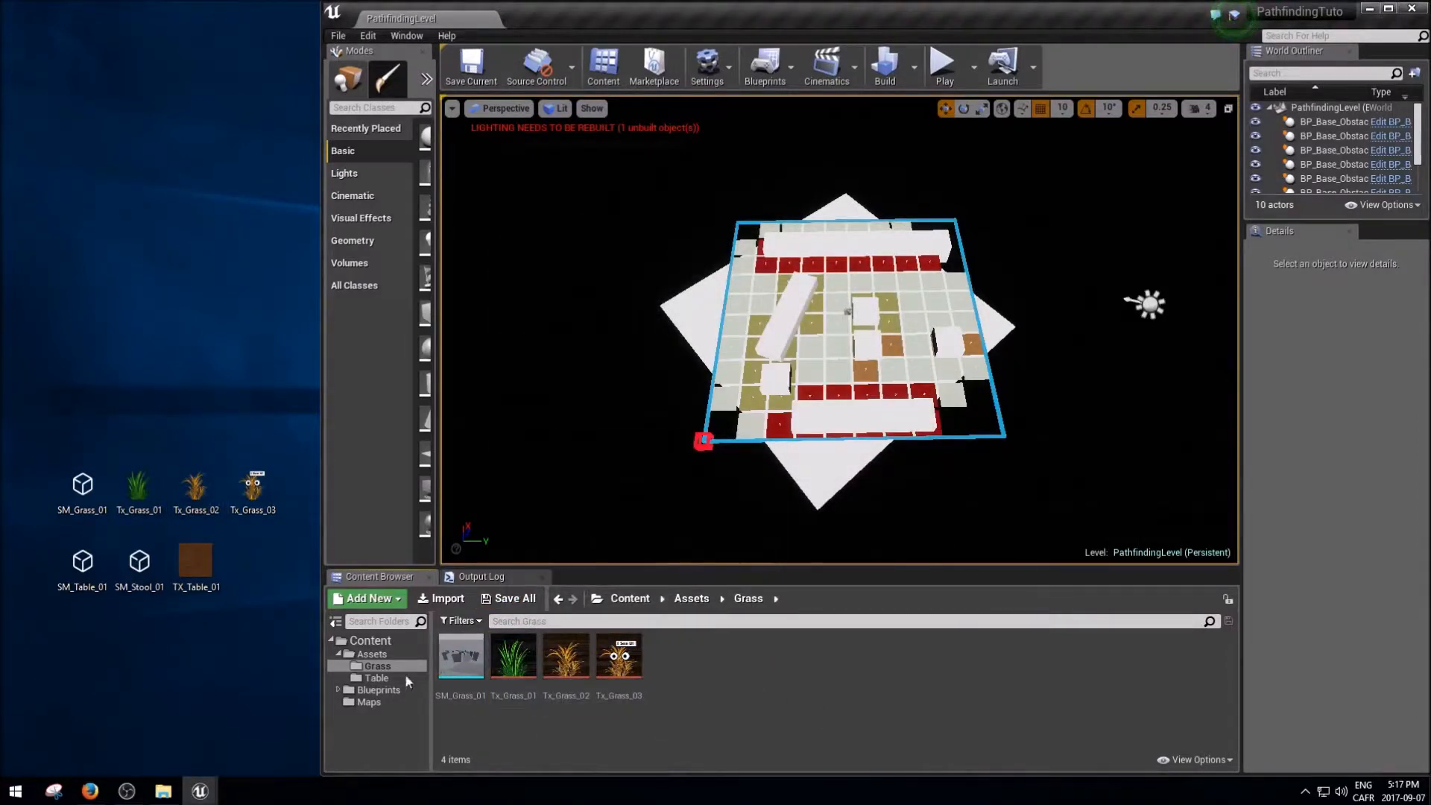
left_click(374, 678)
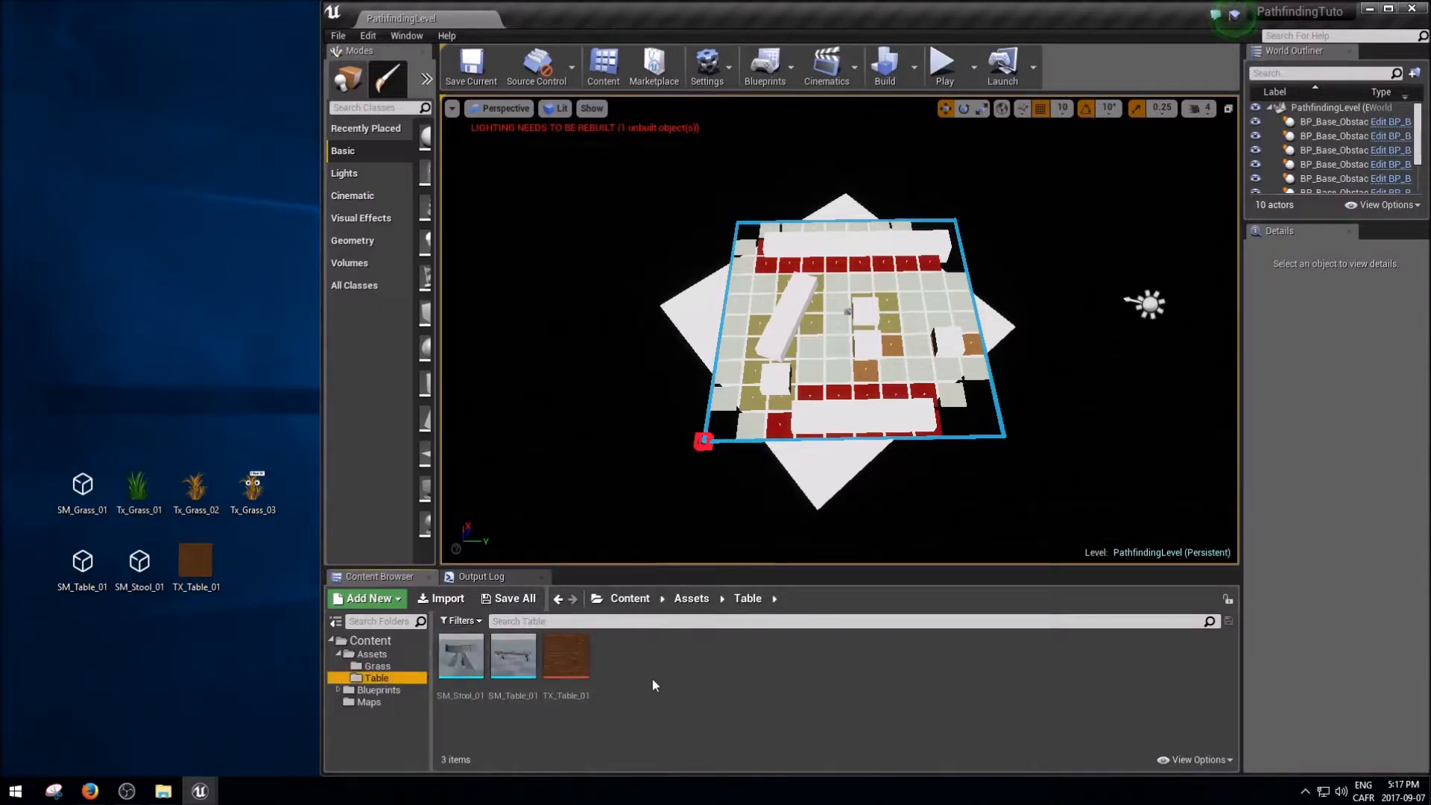
right_click(651, 678)
left_click(692, 430)
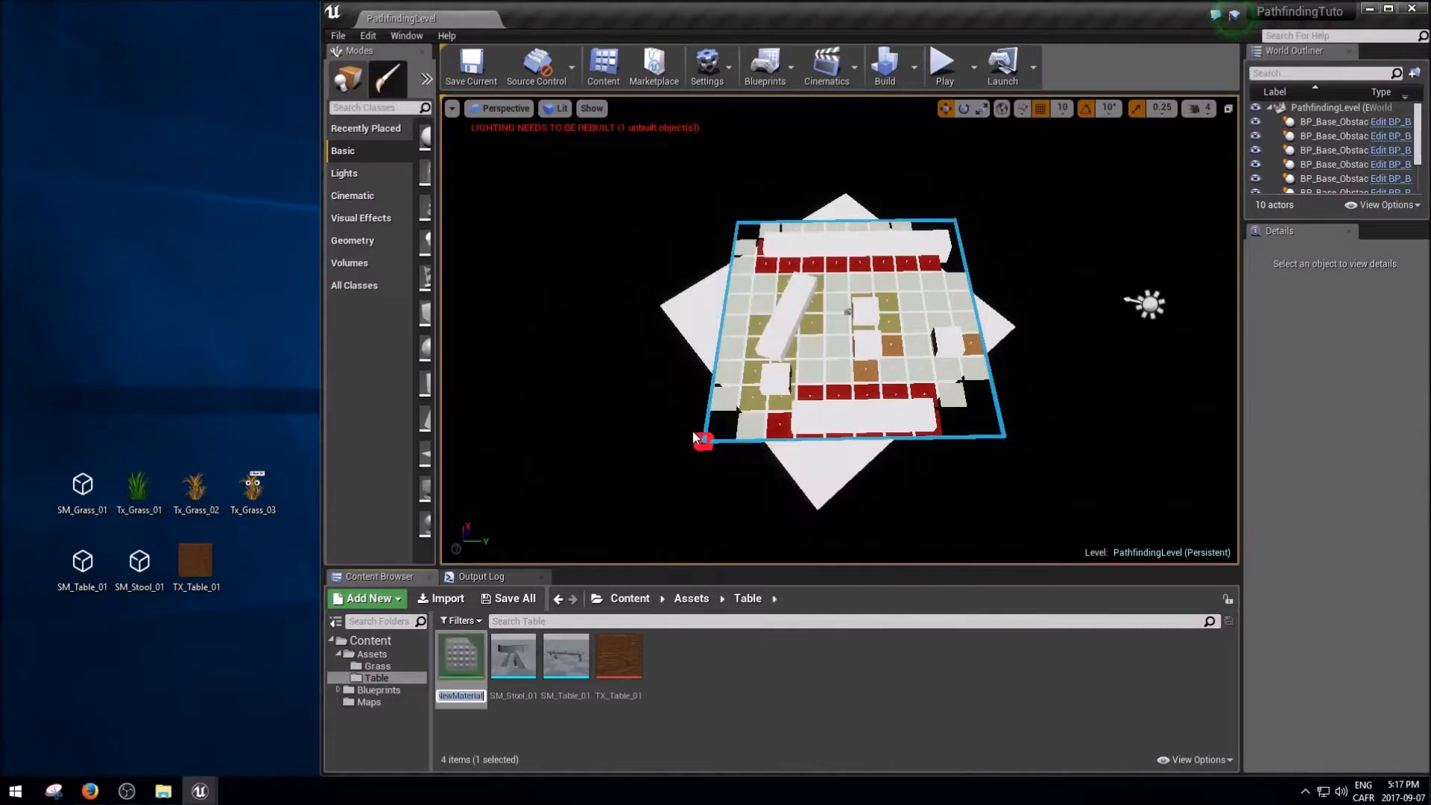
type("MT_")
type("Table_01")
key("Return")
Step: Open the MT_Table_01 material and add the TX_Table_01 texture to its graph as a Texture Sample node
double_click(462, 659)
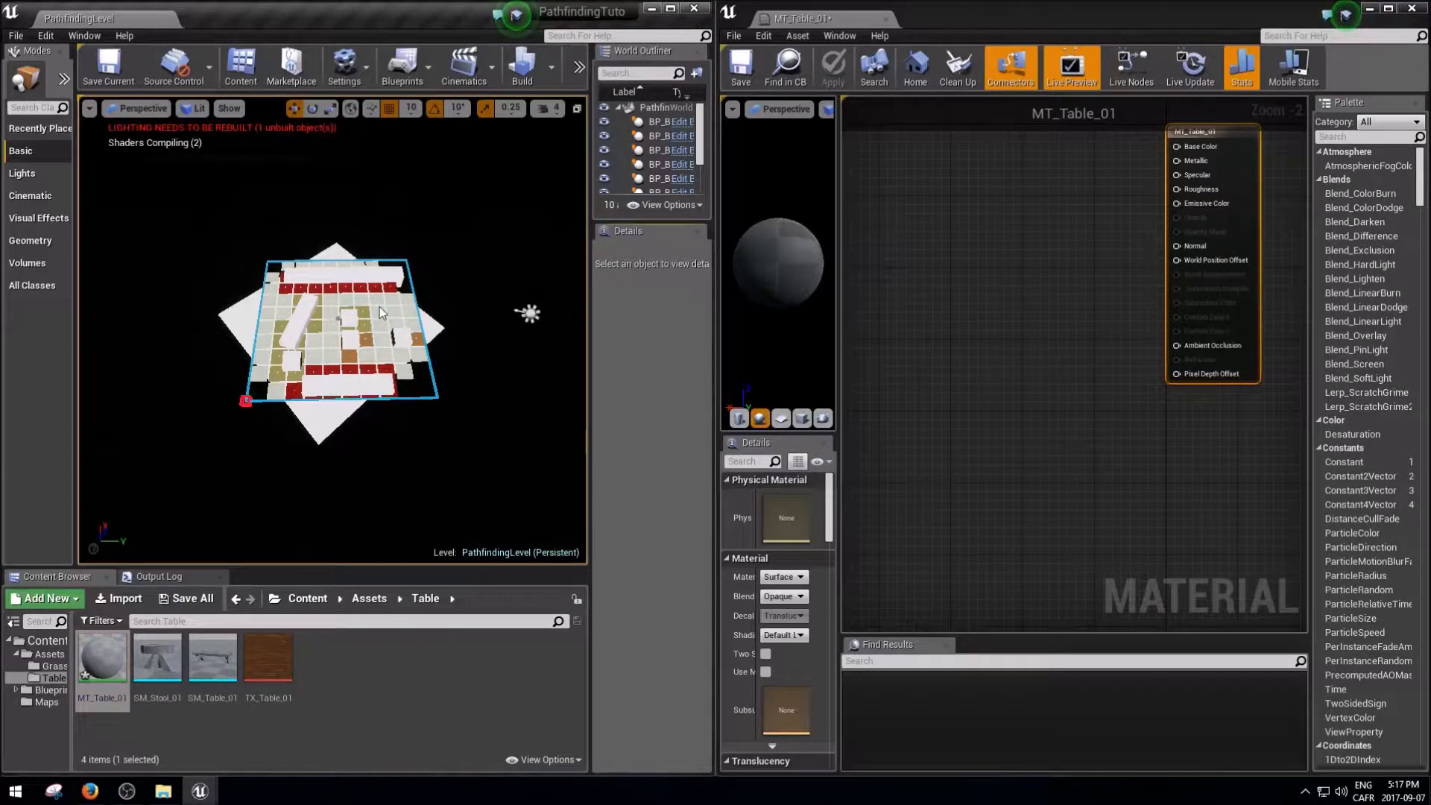
left_click(349, 693)
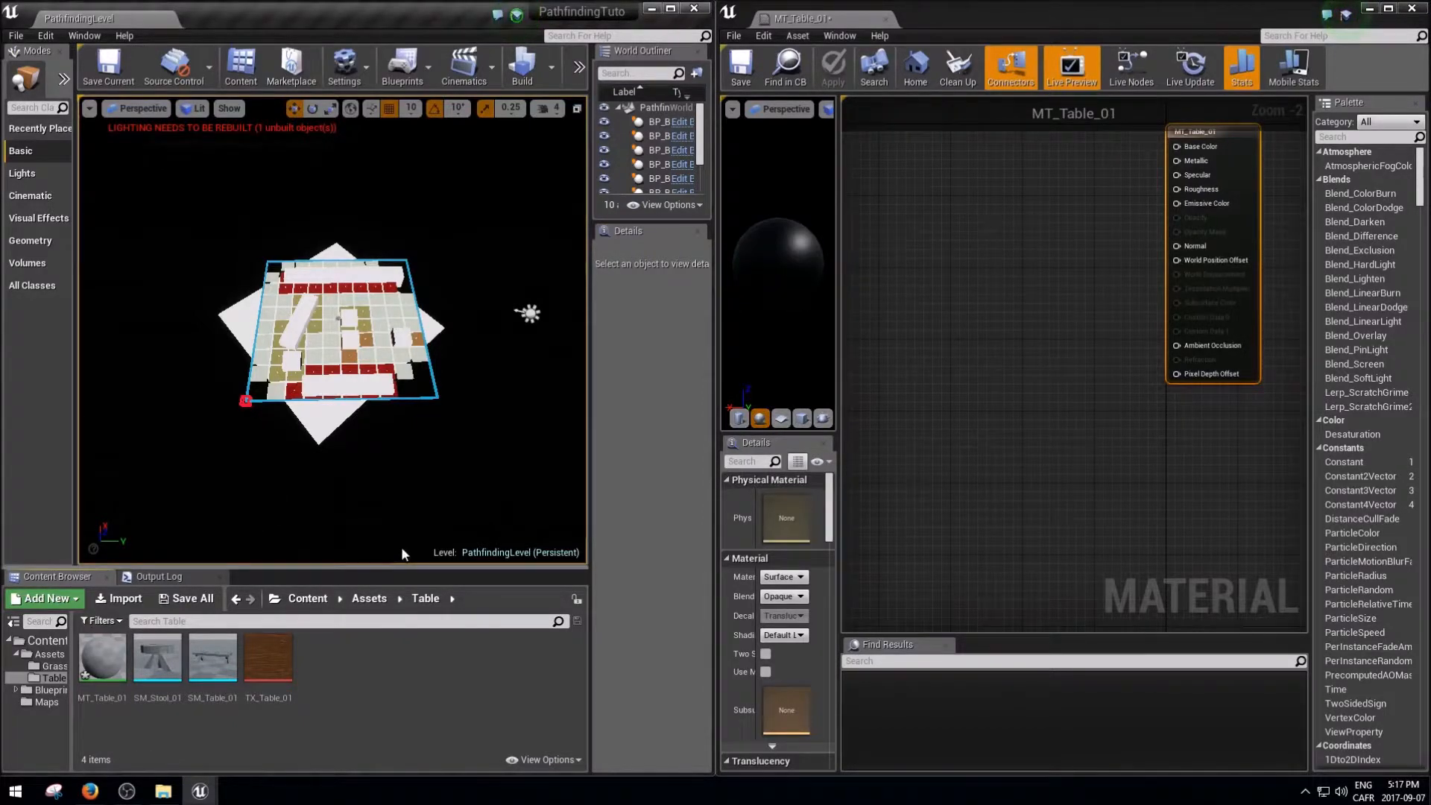
left_click(1012, 356)
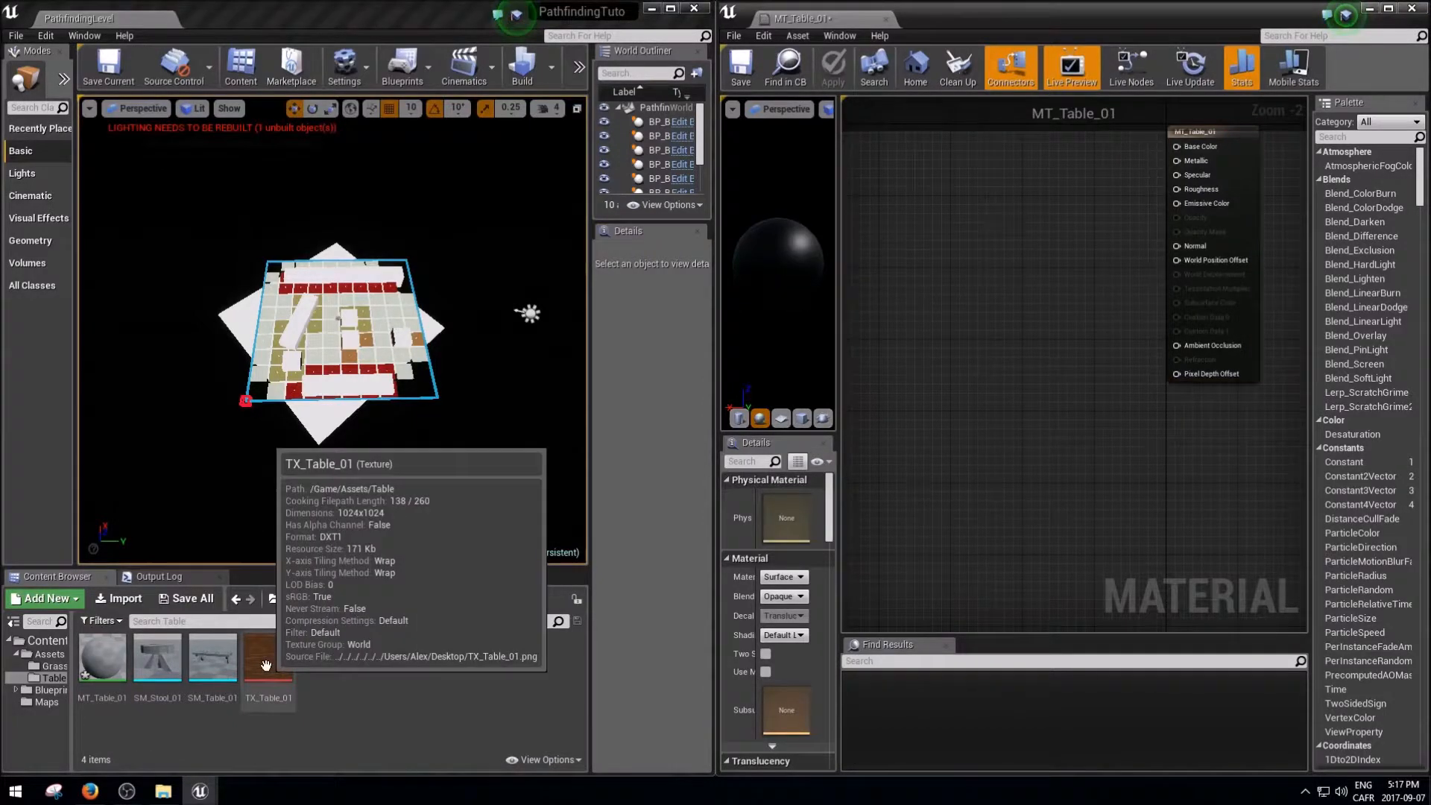
left_click_drag(266, 665, 894, 221)
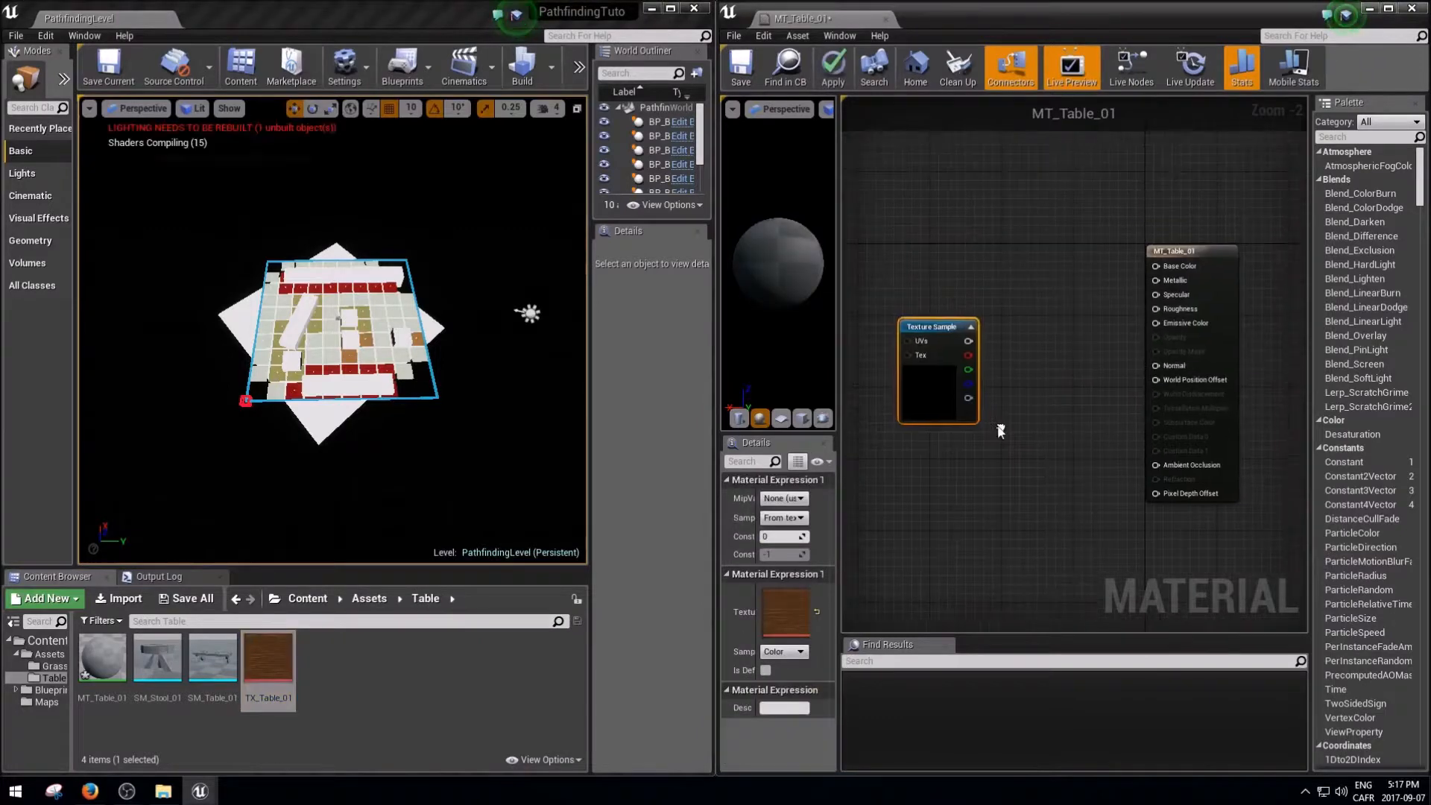
Step: Connect the texture sample to Base Color, wire a constant of 0 to Metallic, Specular and Roughness, and apply the MT_Table_01 material
left_click_drag(968, 341, 1173, 270)
left_click_drag(910, 407, 969, 331)
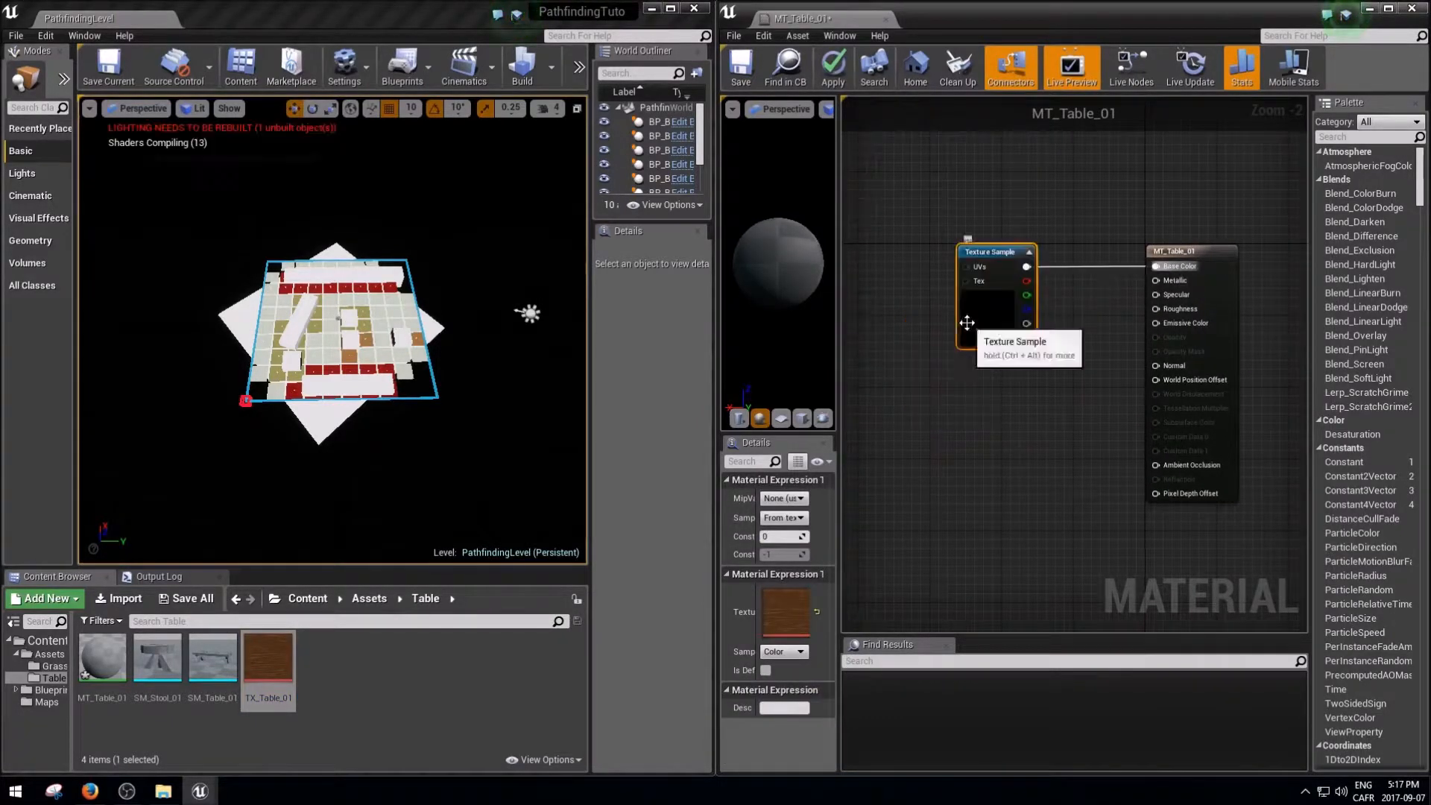
left_click(1084, 338)
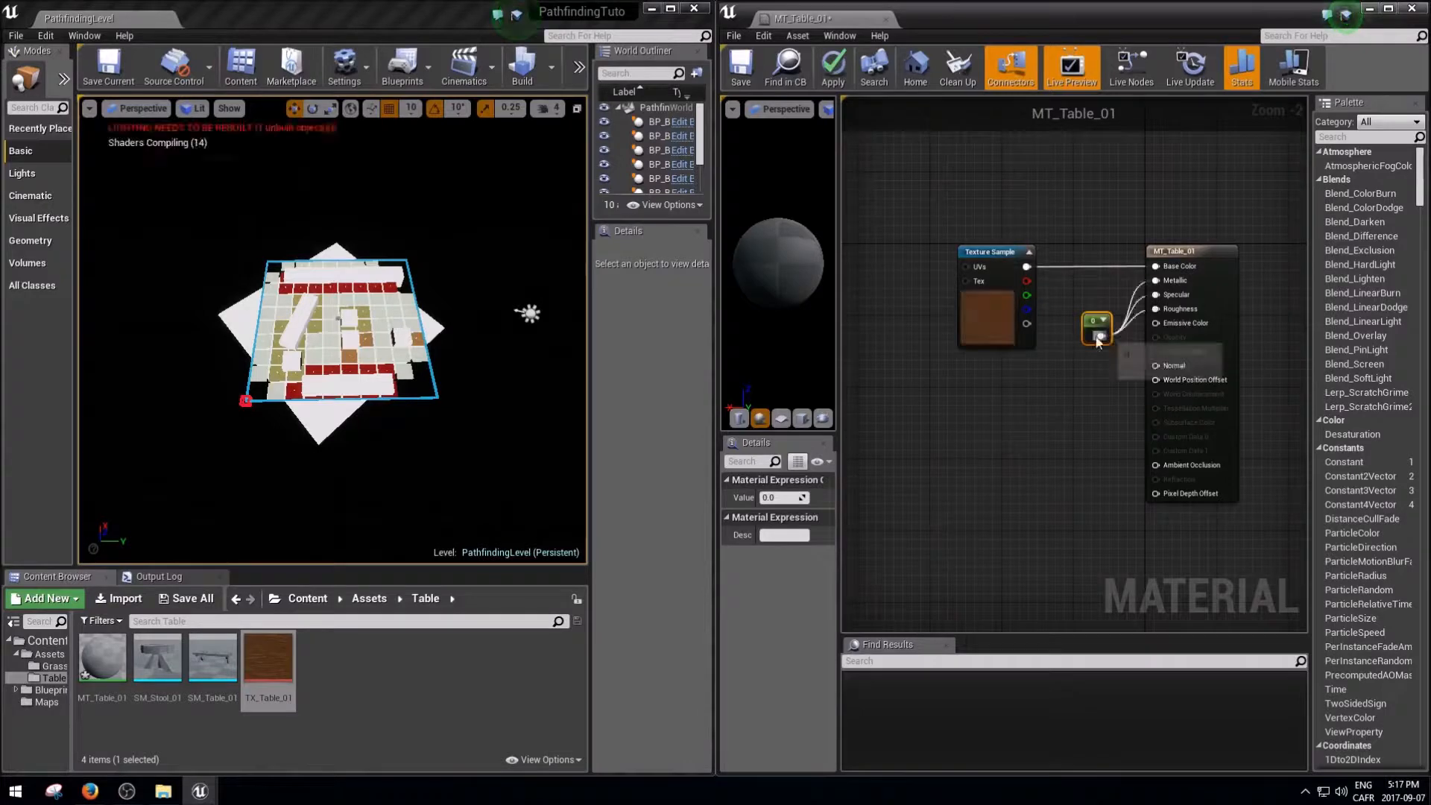
left_click_drag(1093, 331, 1110, 315)
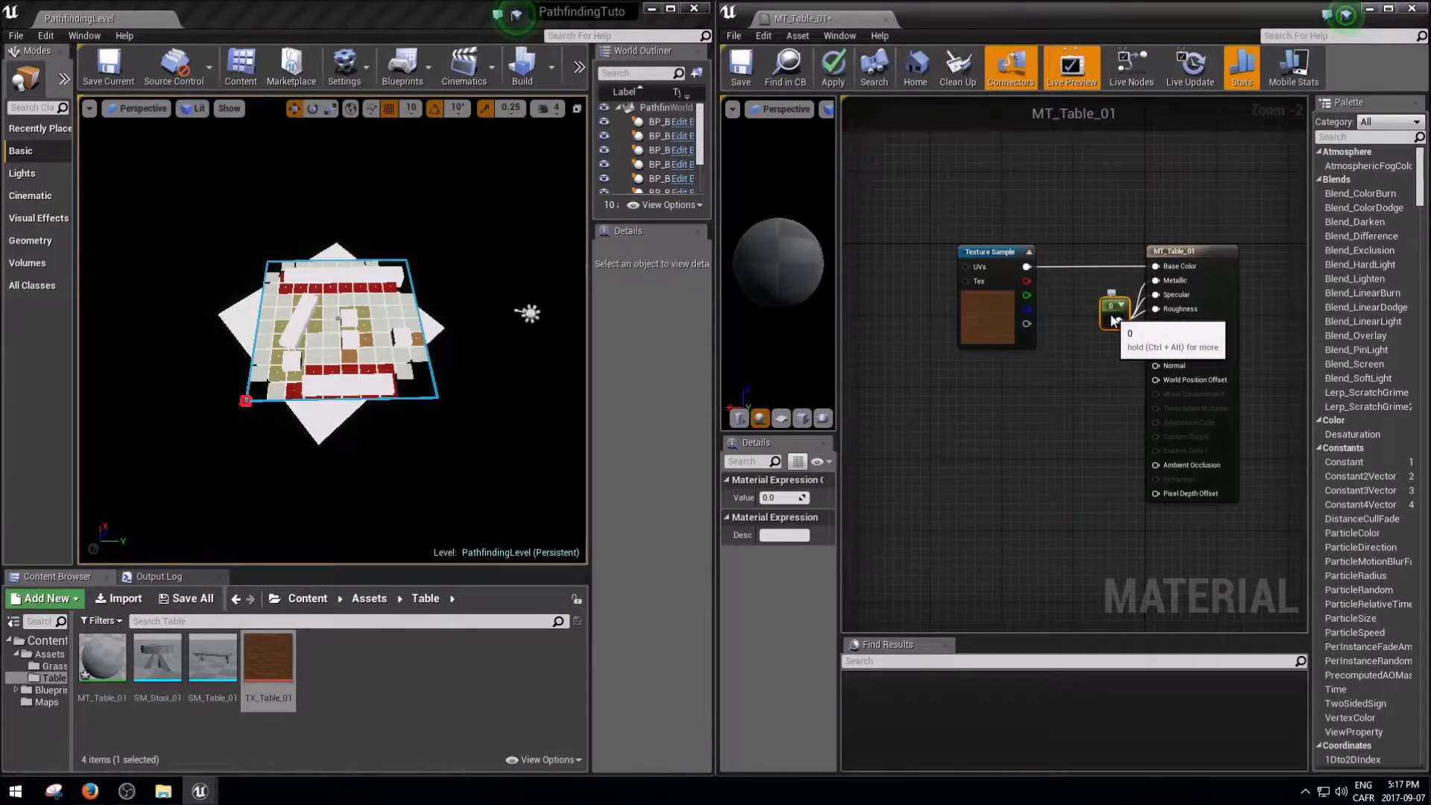
left_click_drag(1113, 321, 1104, 302)
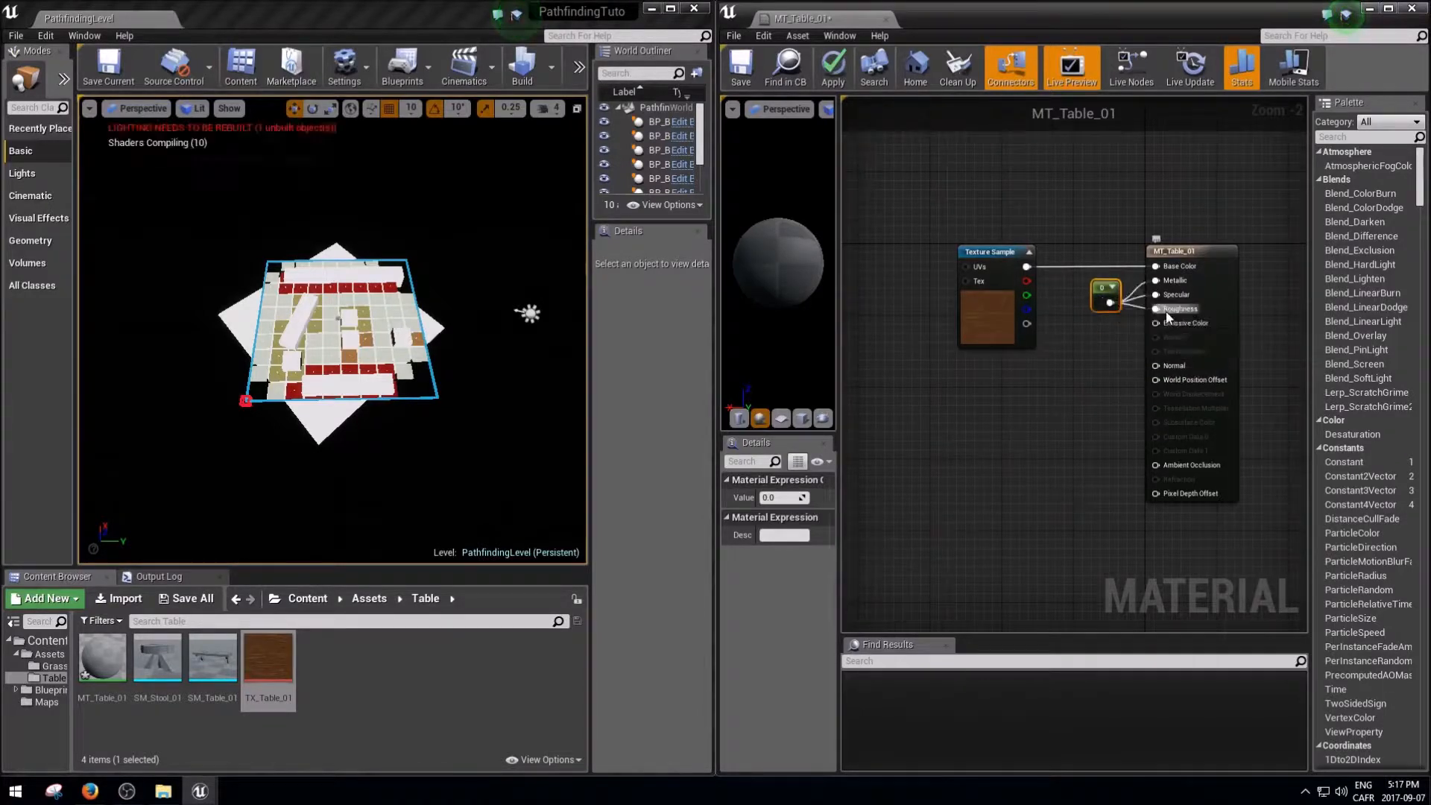
left_click(833, 79)
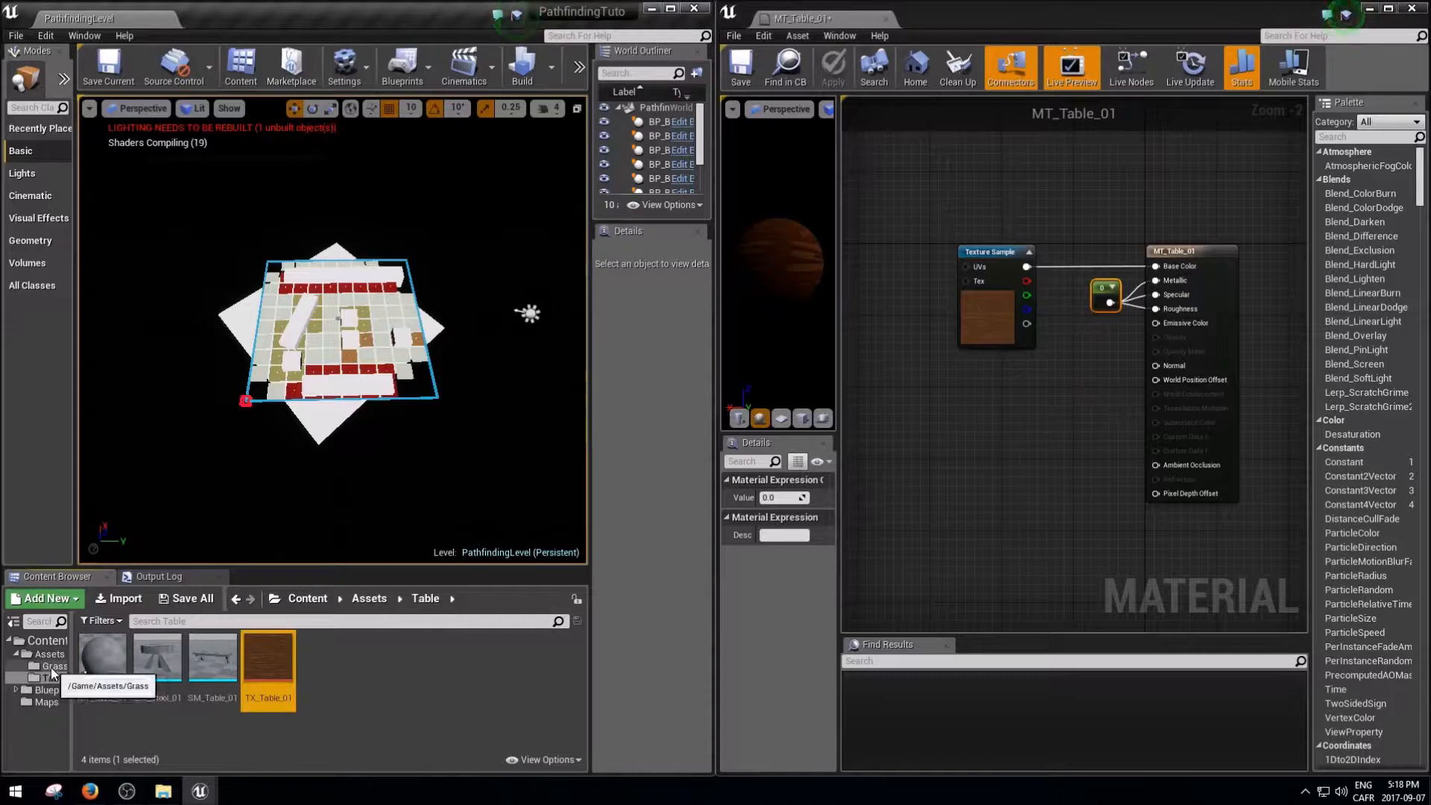
Step: Assign the MT_Table_01 material to the SM_Stool_01 mesh and save the mesh
left_click(158, 669)
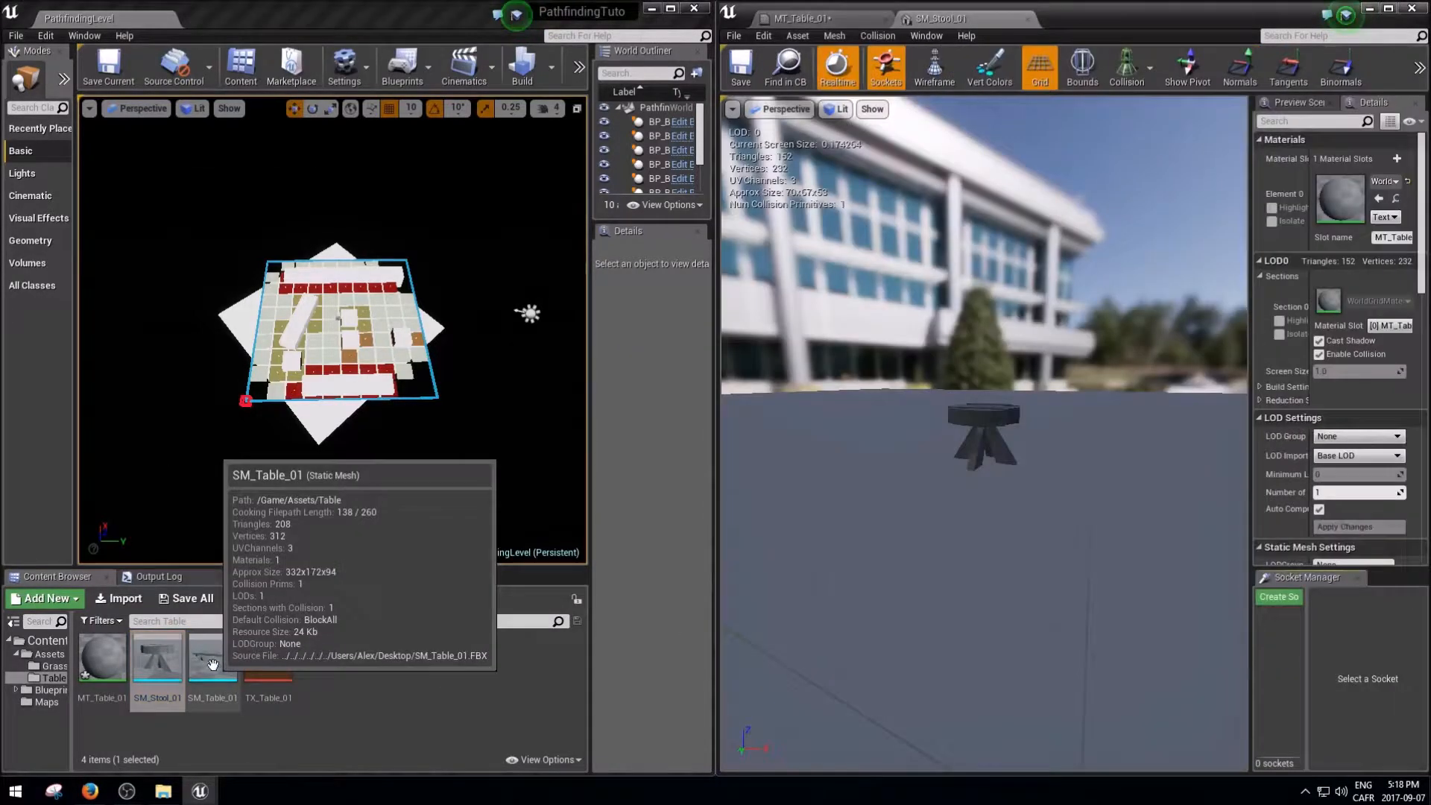
left_click(1384, 183)
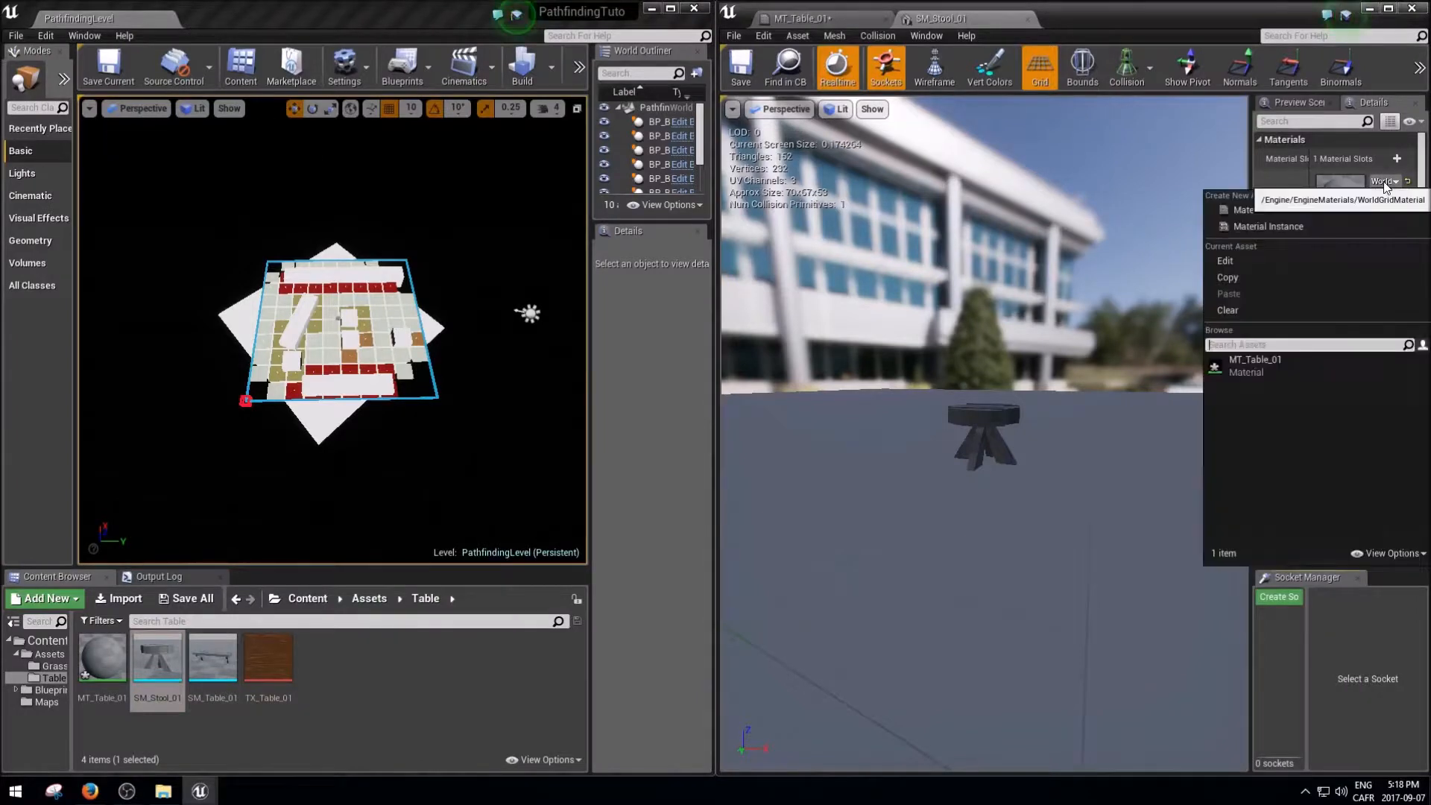
left_click(1246, 370)
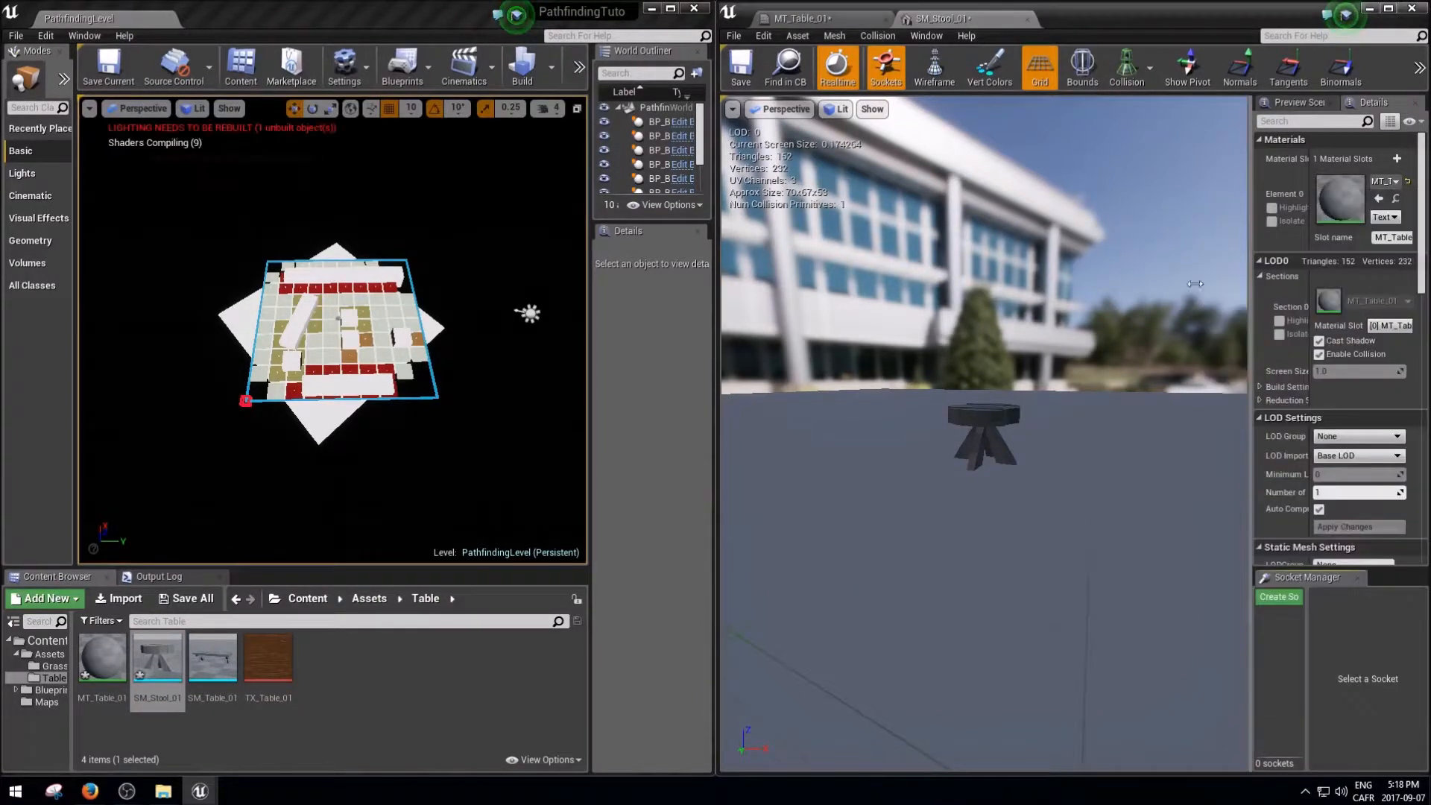
left_click(741, 71)
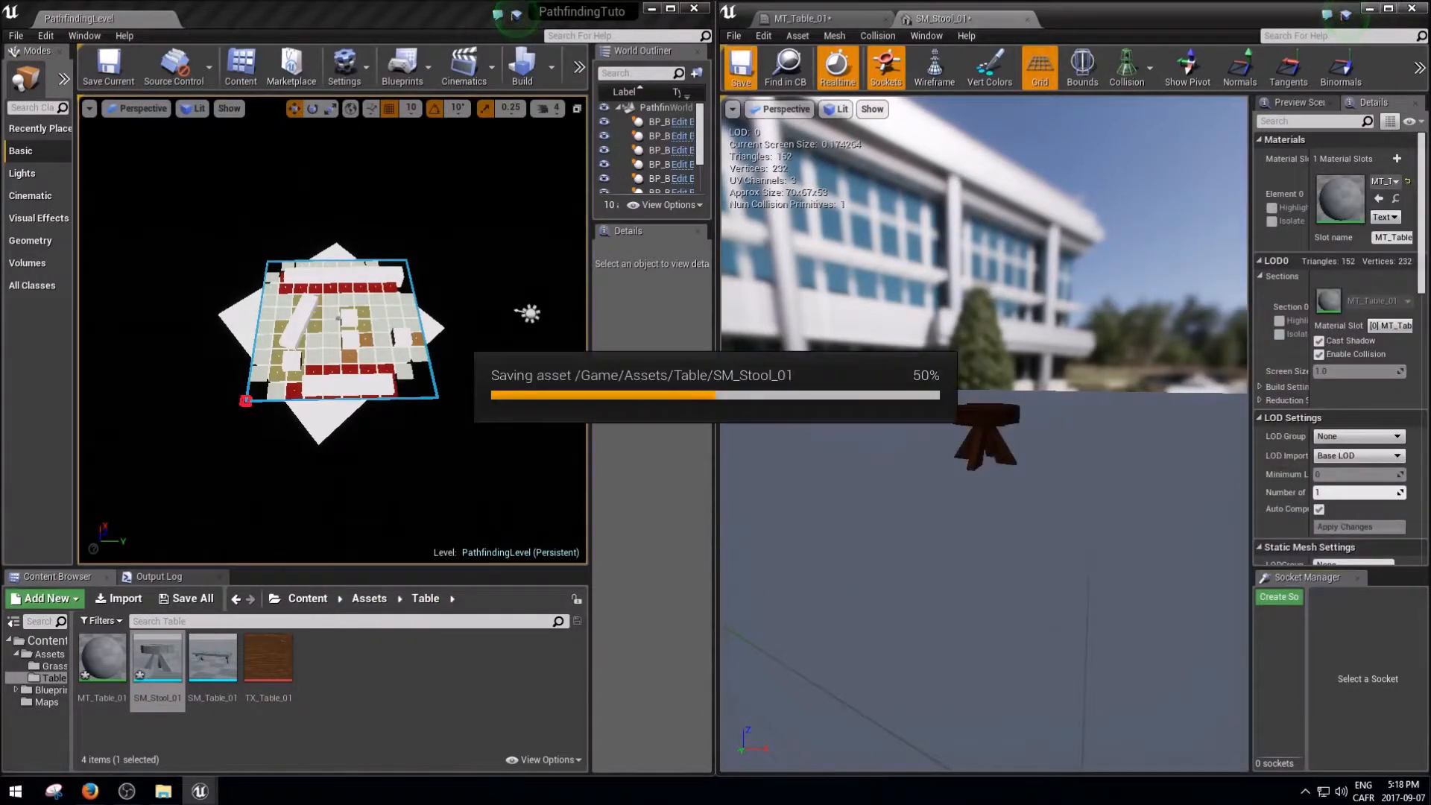
Step: Assign MT_Table_01 to the SM_Table_01 mesh, save it, and close the table and stool mesh editors
double_click(210, 655)
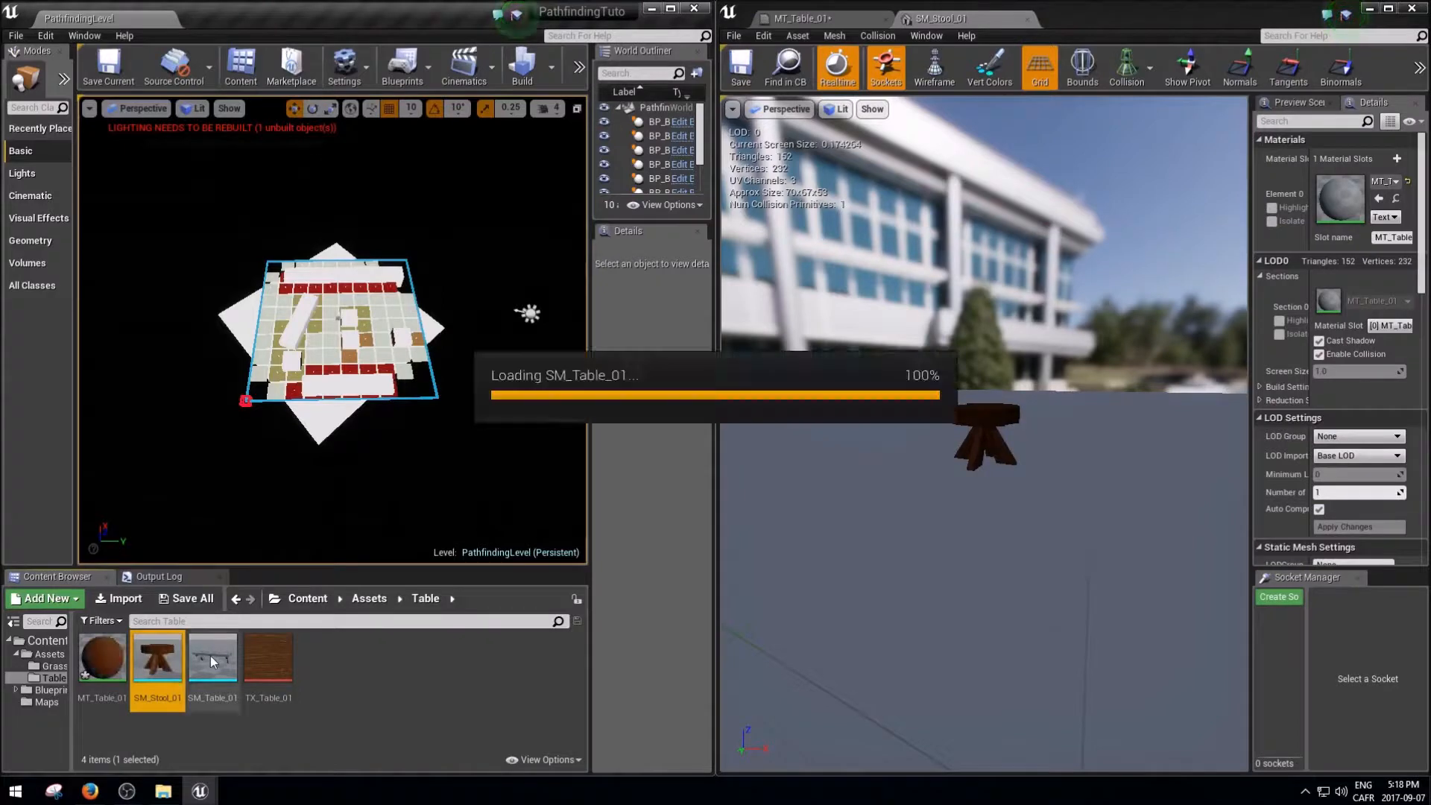
left_click(1388, 183)
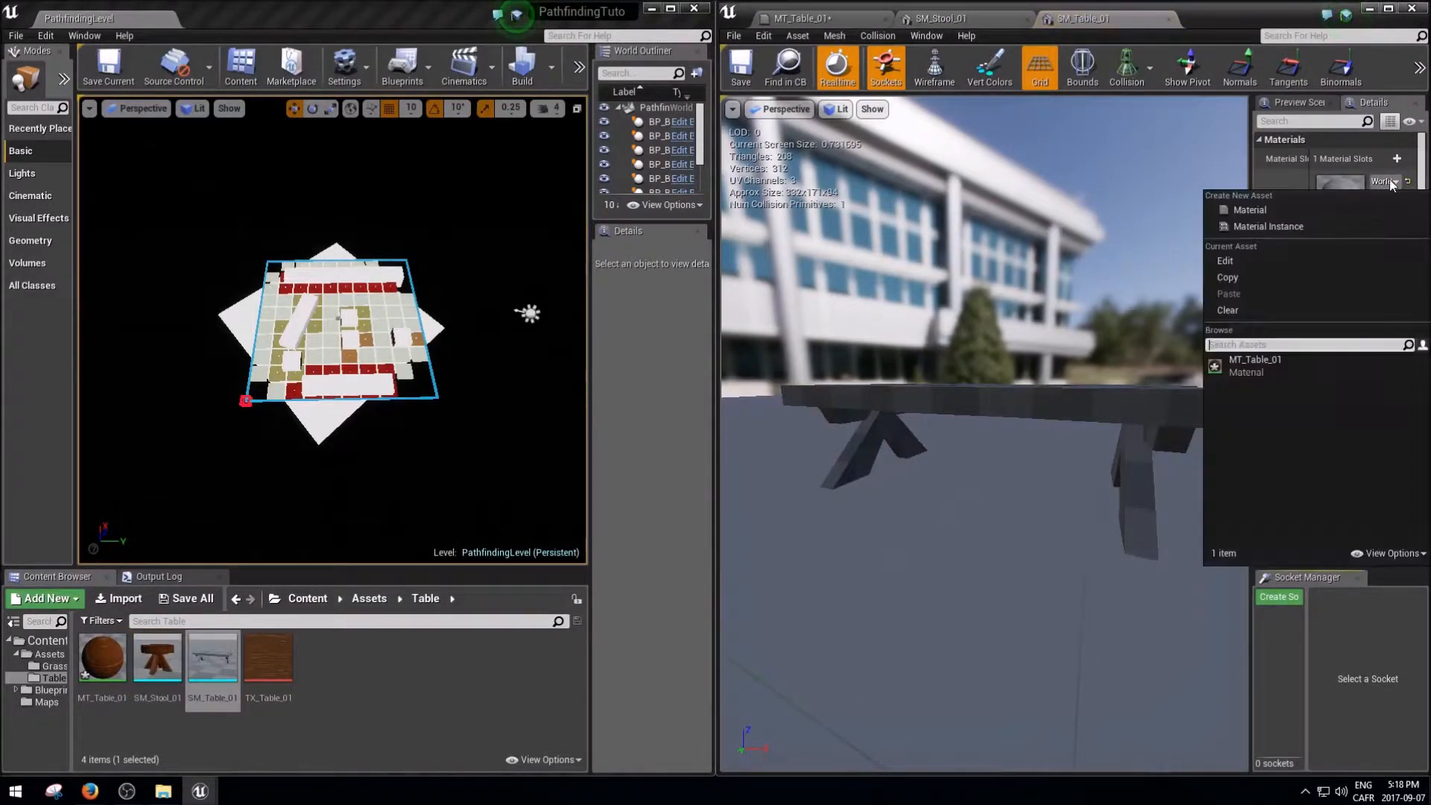
left_click(1263, 365)
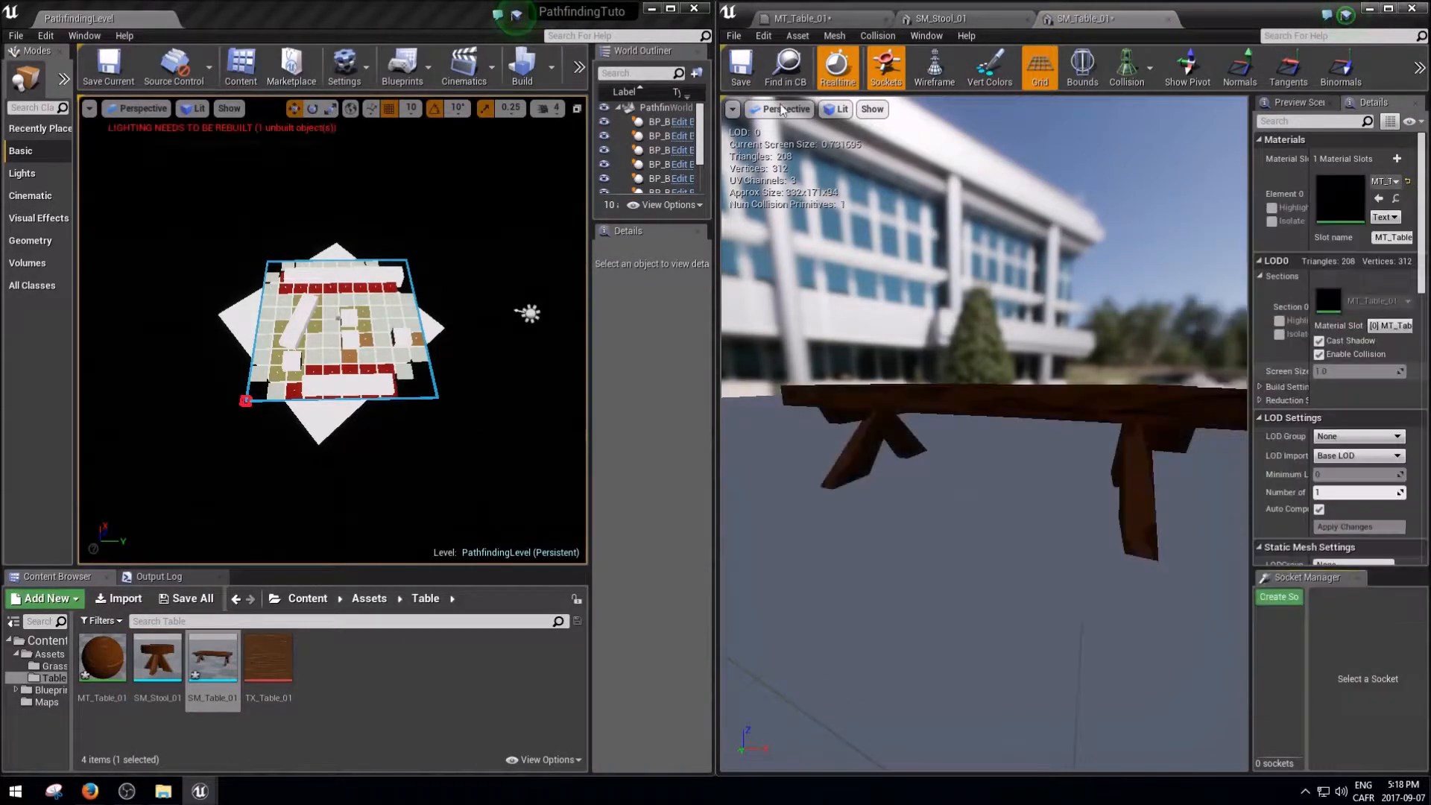
left_click(737, 74)
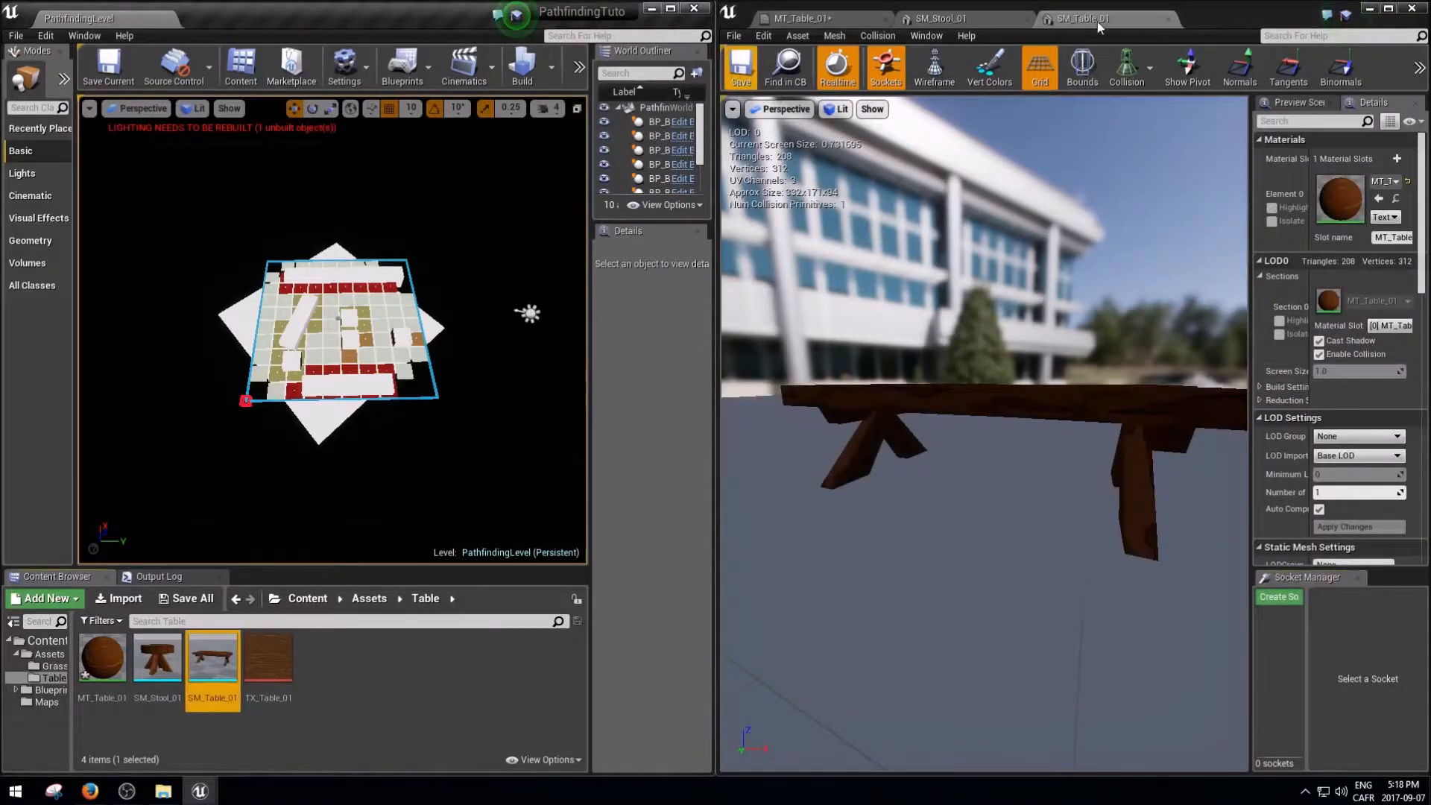
middle_click(986, 21)
middle_click(987, 21)
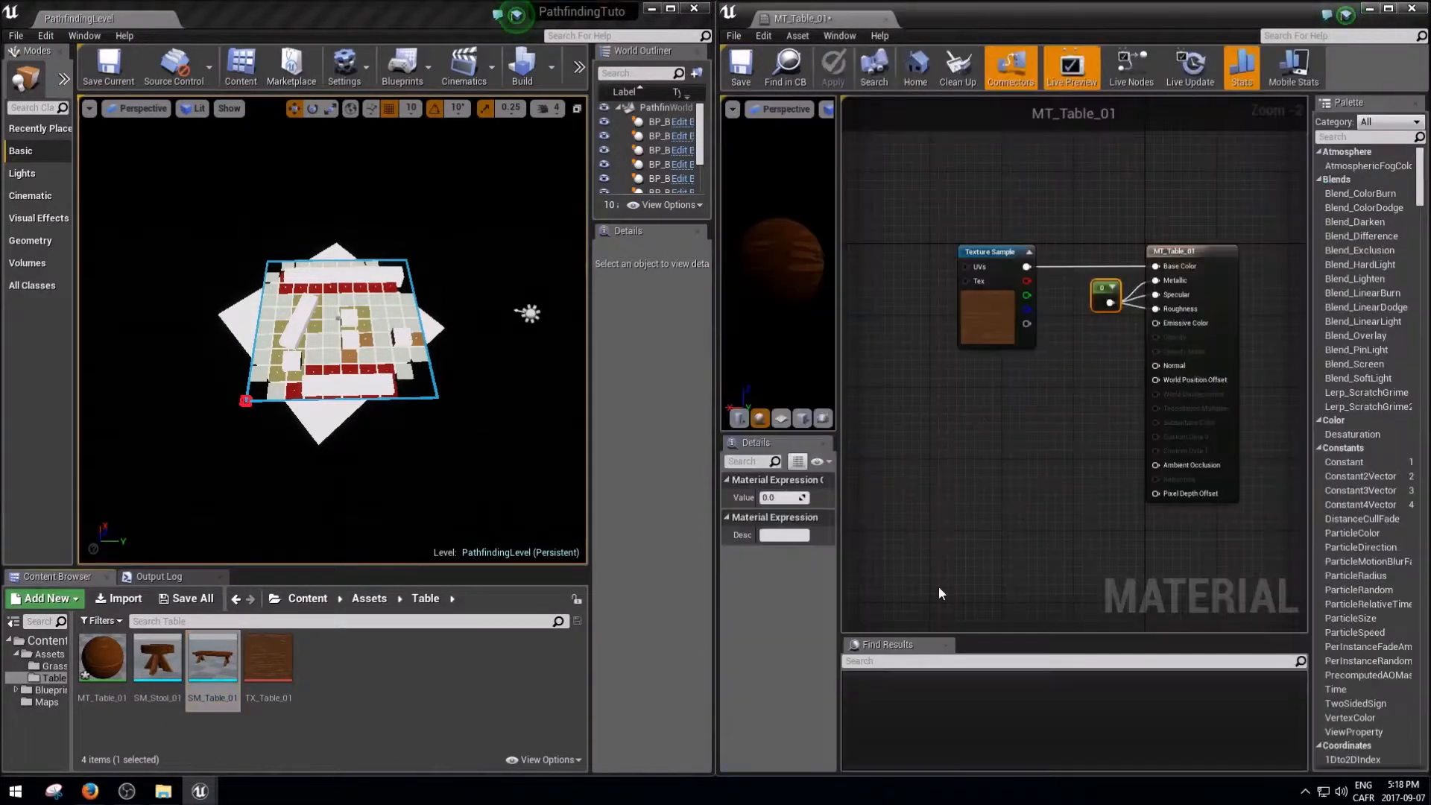
Step: Create a new material named MT_Grass_01 in the Grass folder
left_click(50, 666)
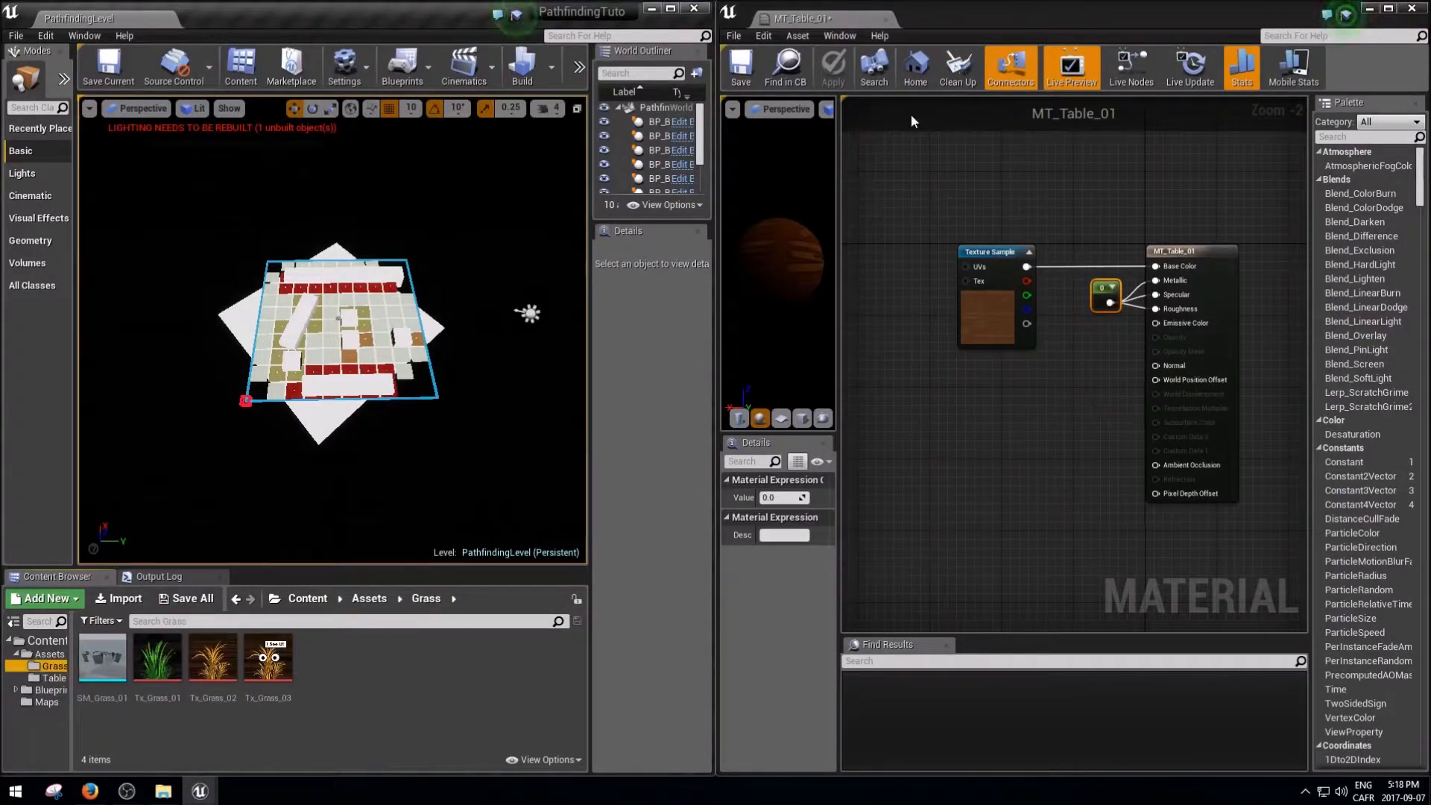
right_click(360, 707)
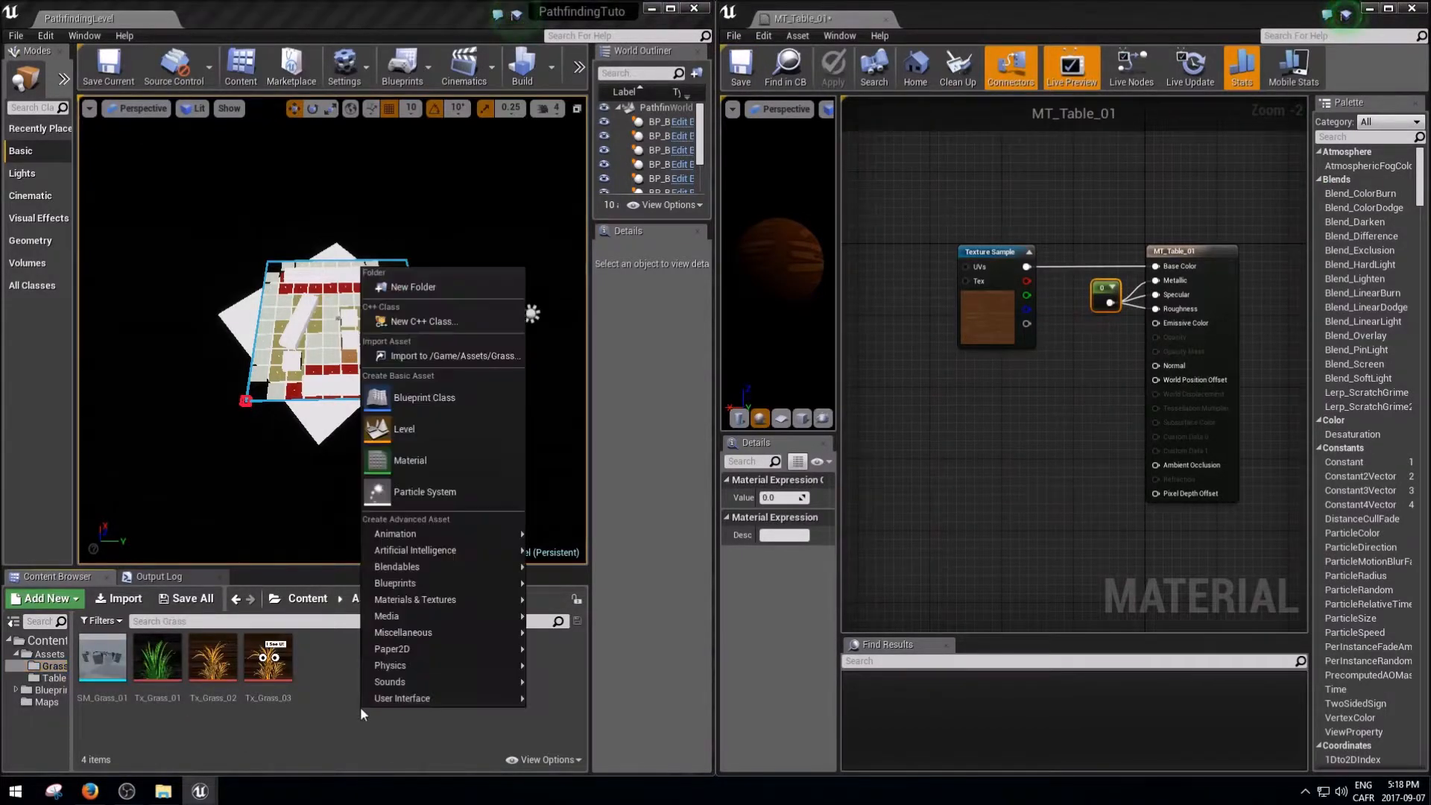
left_click(438, 458)
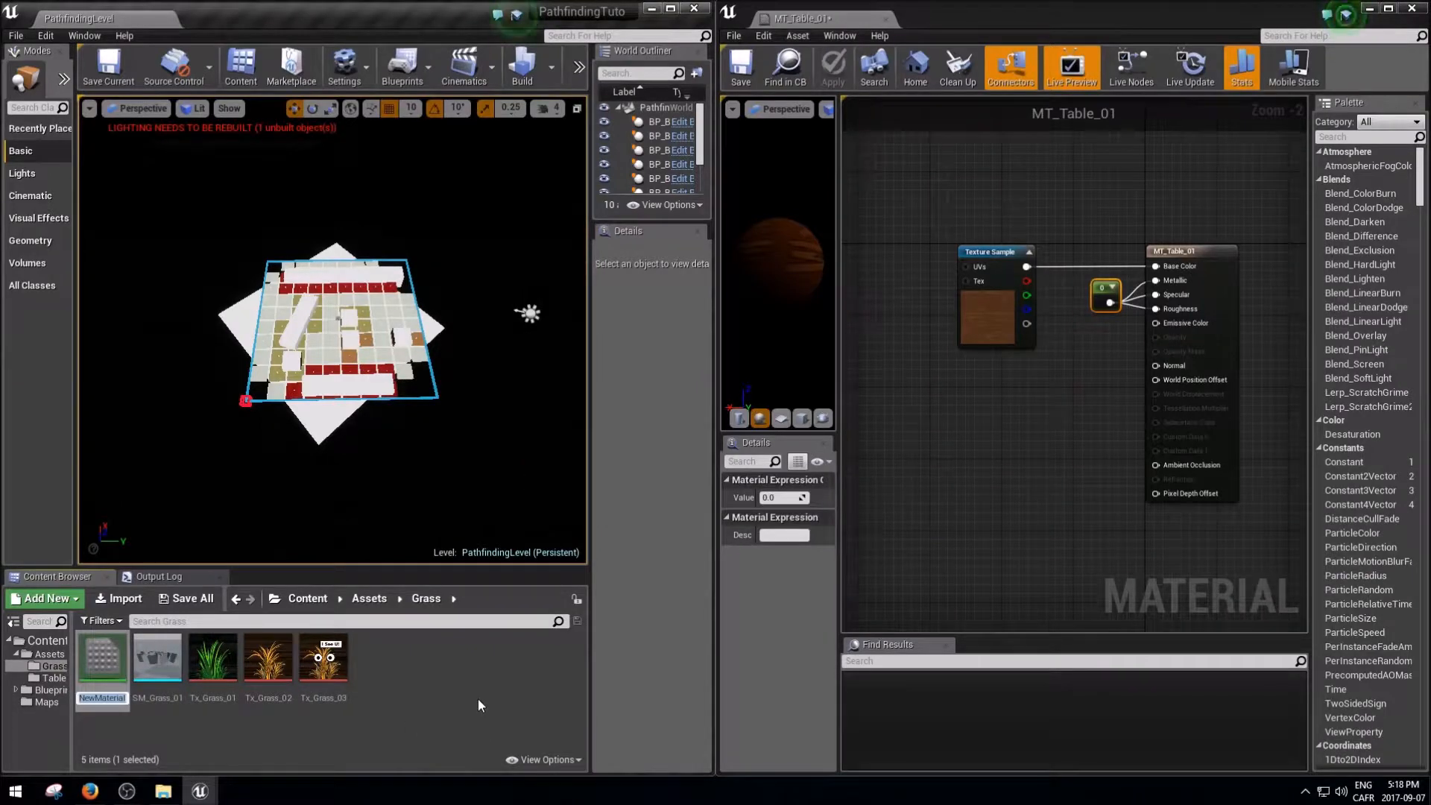
type("MT_")
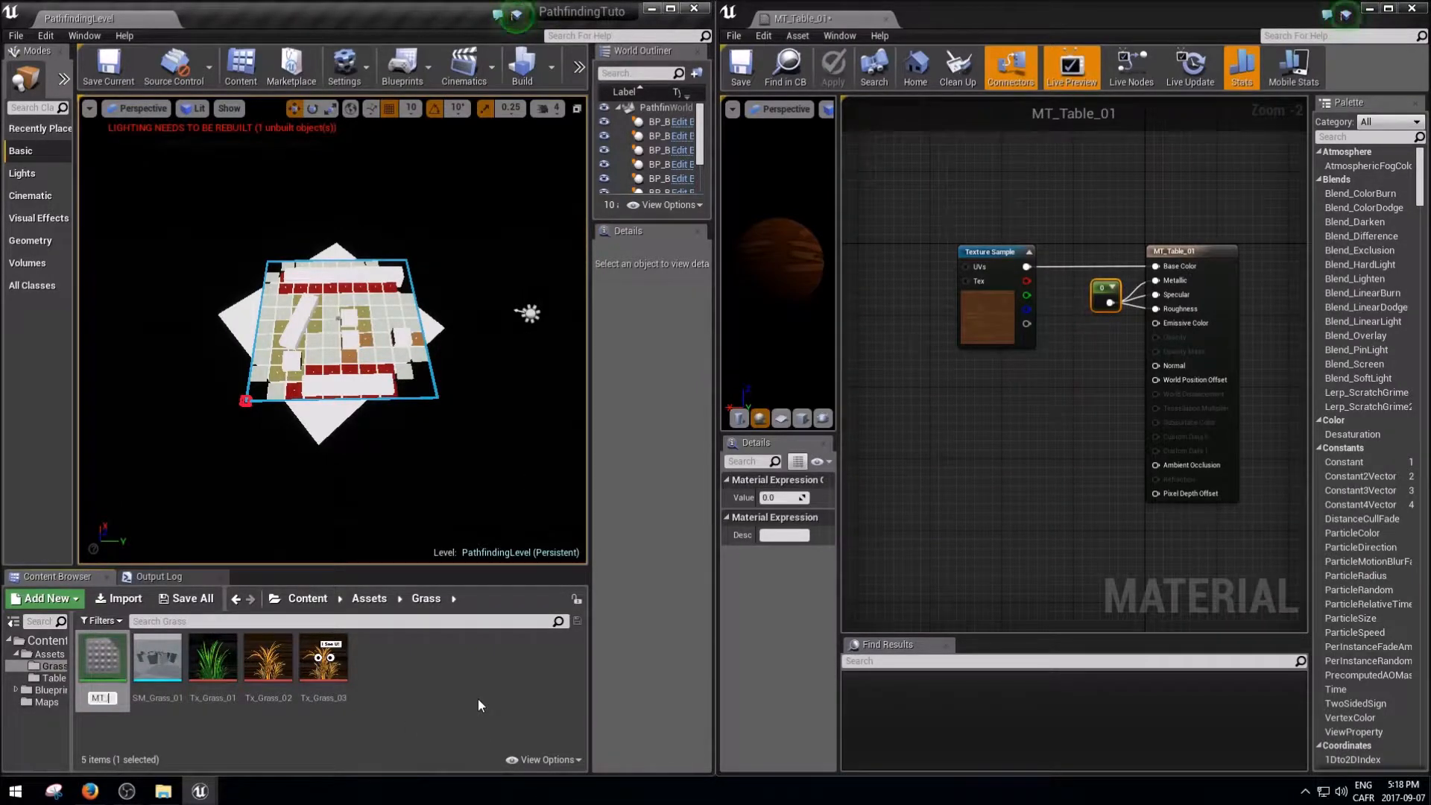
type("Grass_01")
key("Return")
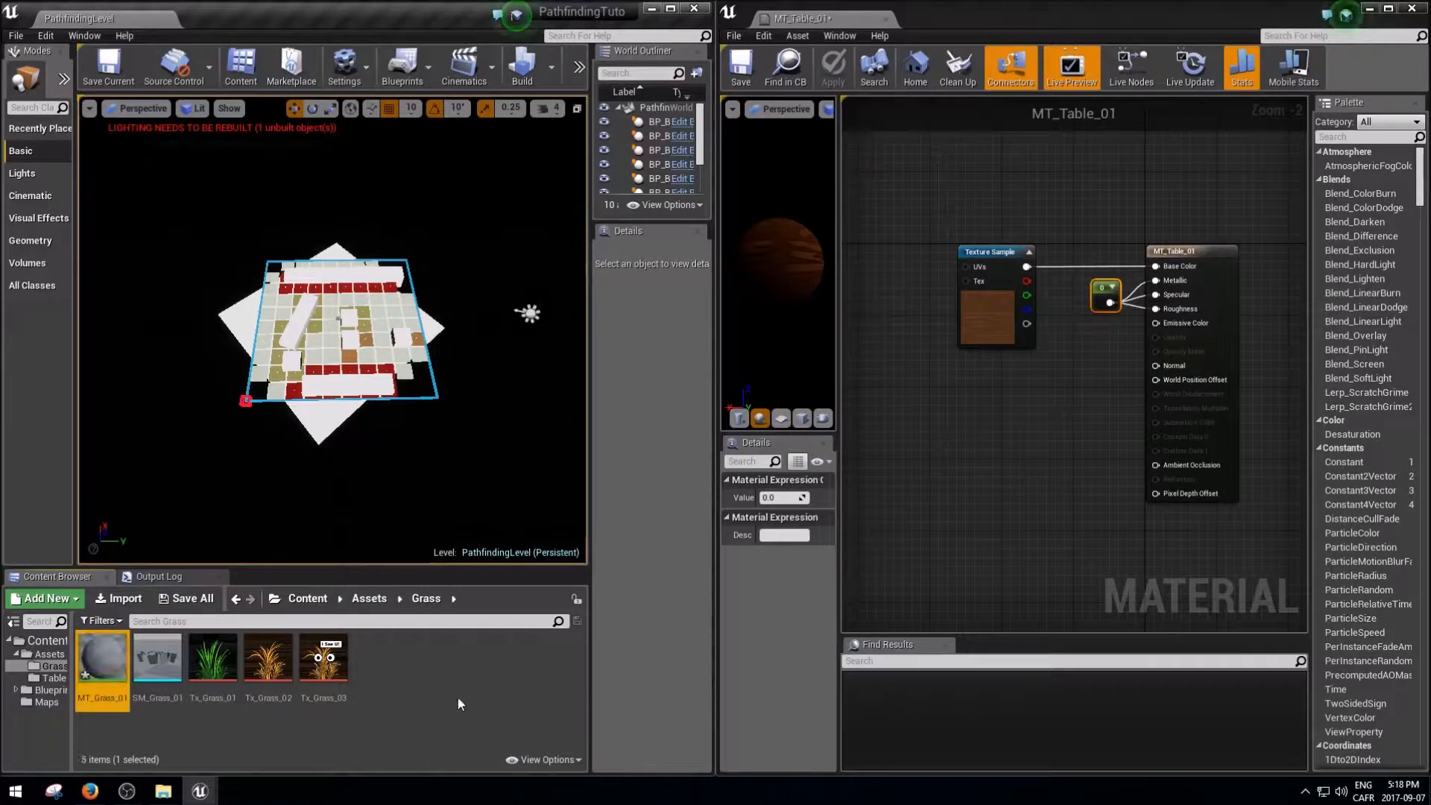
Step: Create a second grass material named MT_Grass_02 in the Grass folder
right_click(395, 699)
left_click(458, 465)
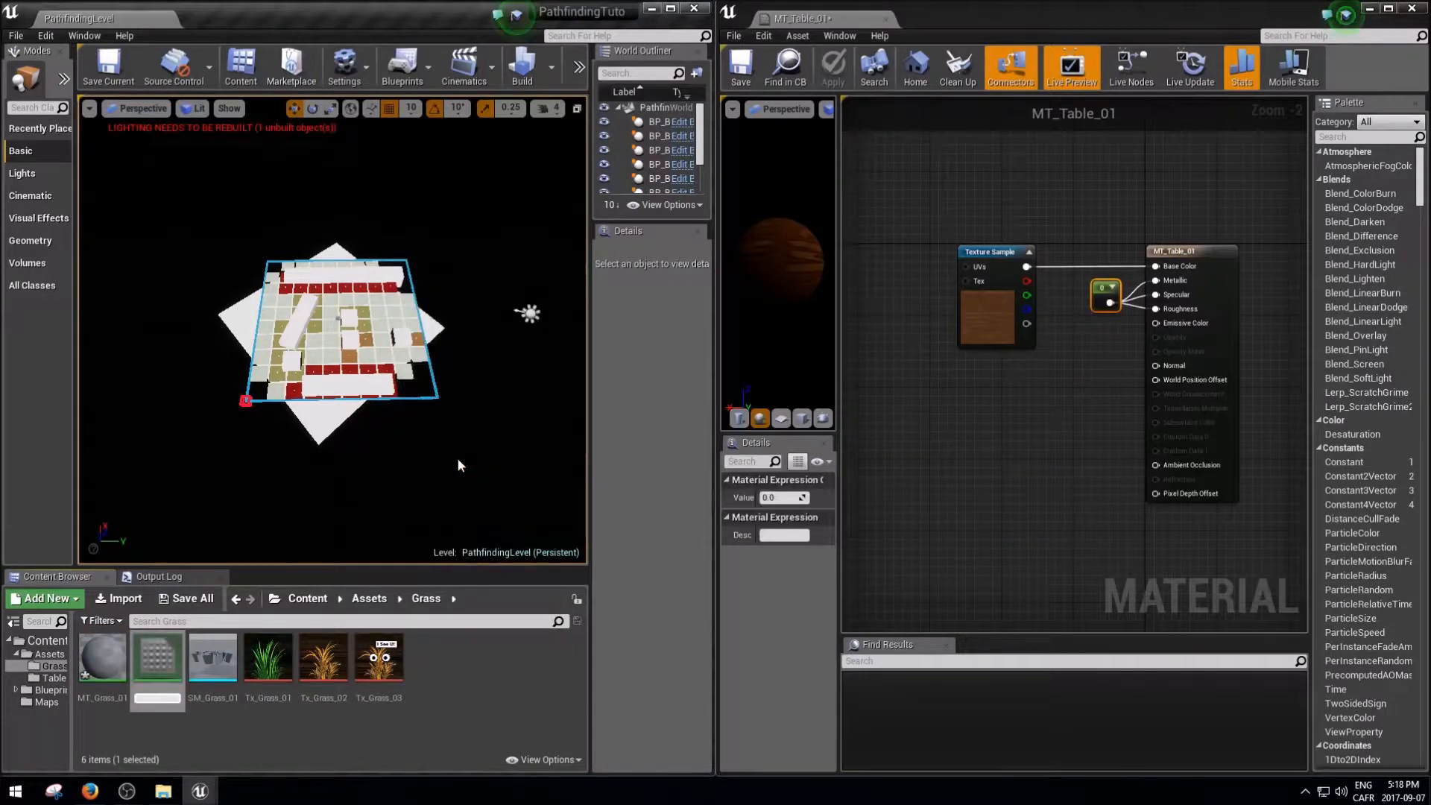
type("MT_")
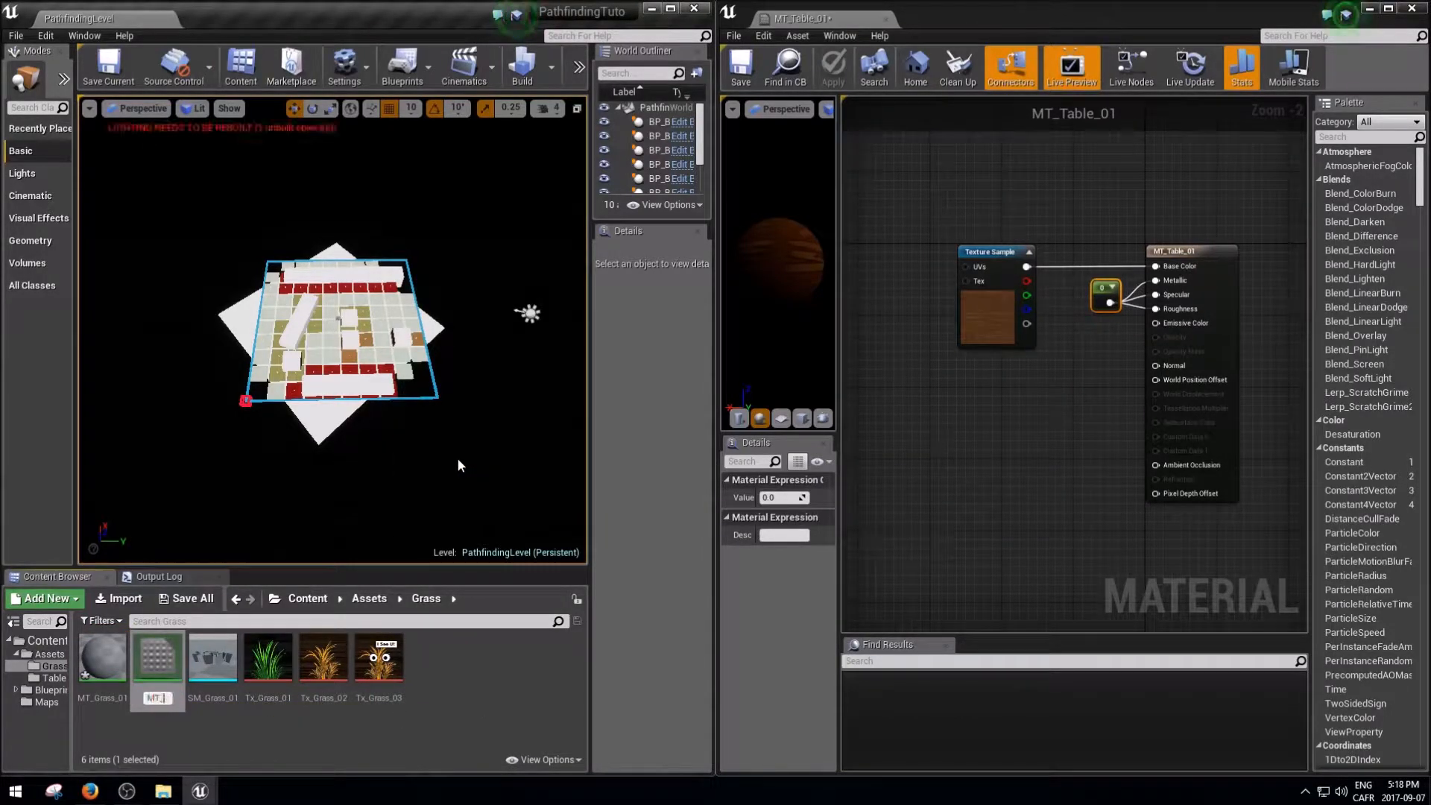
type("Grass_02")
key("Return")
Step: Create a third grass material named MT_Grass_03 in the Grass folder
right_click(443, 679)
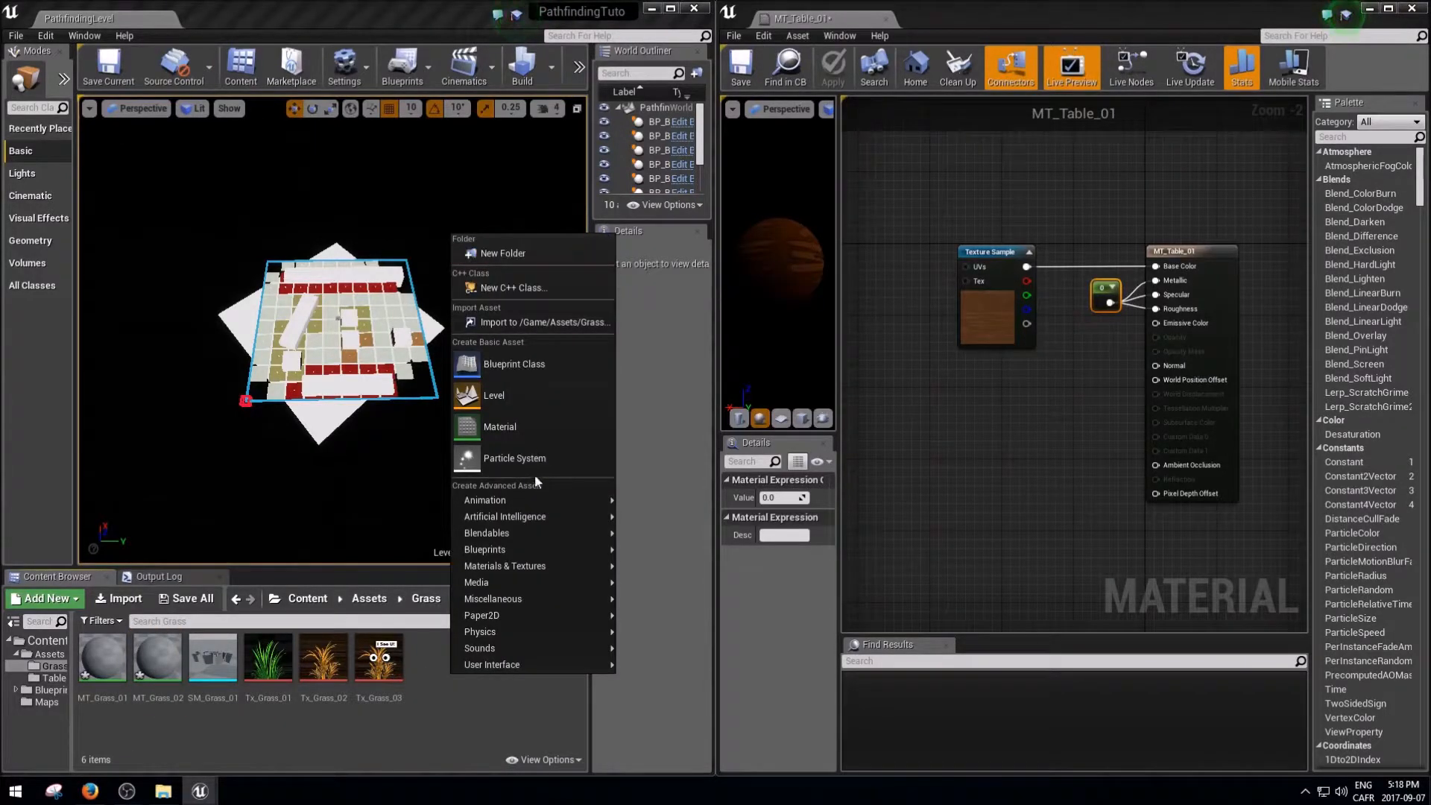
left_click(521, 439)
type("MT_")
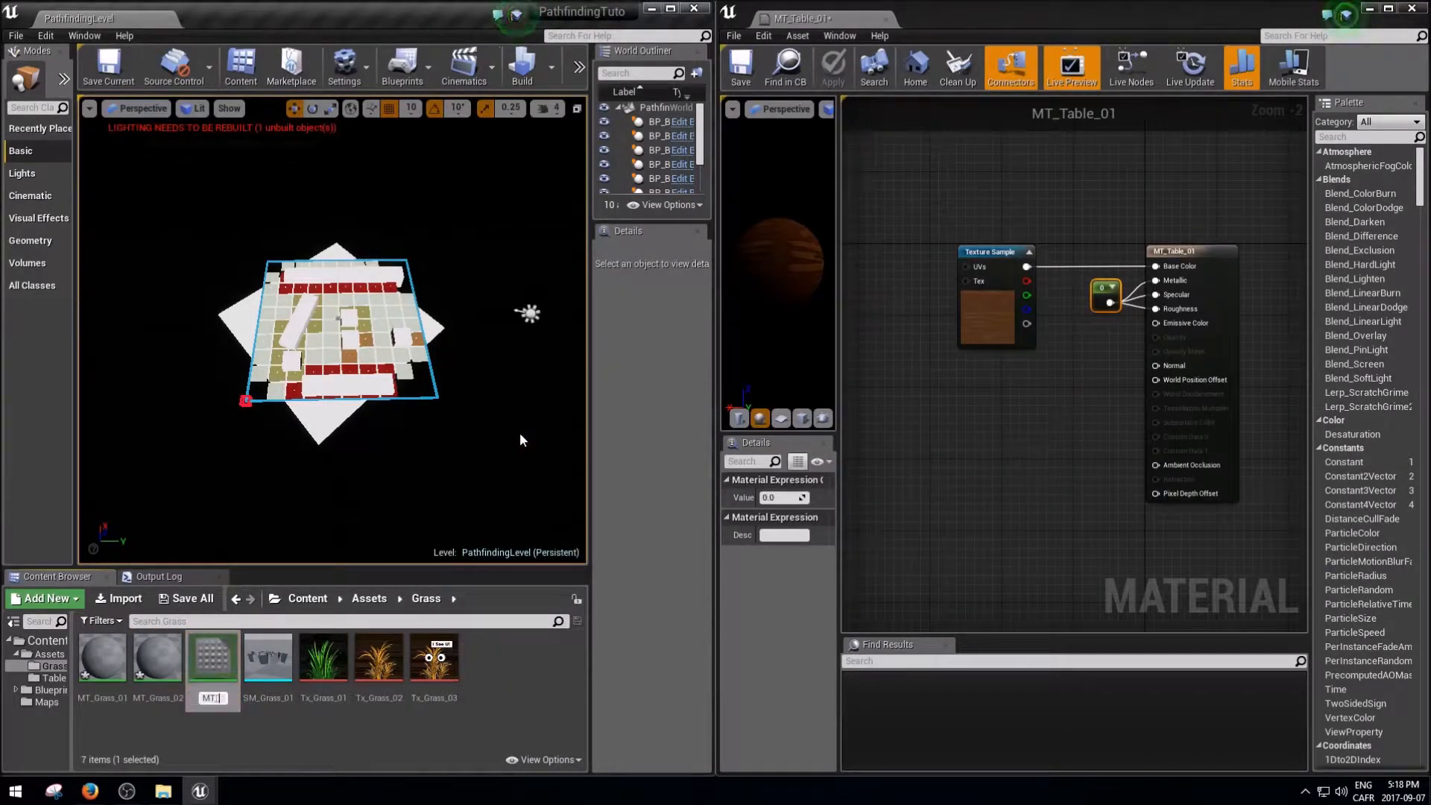
type("Grass_03")
key("Return")
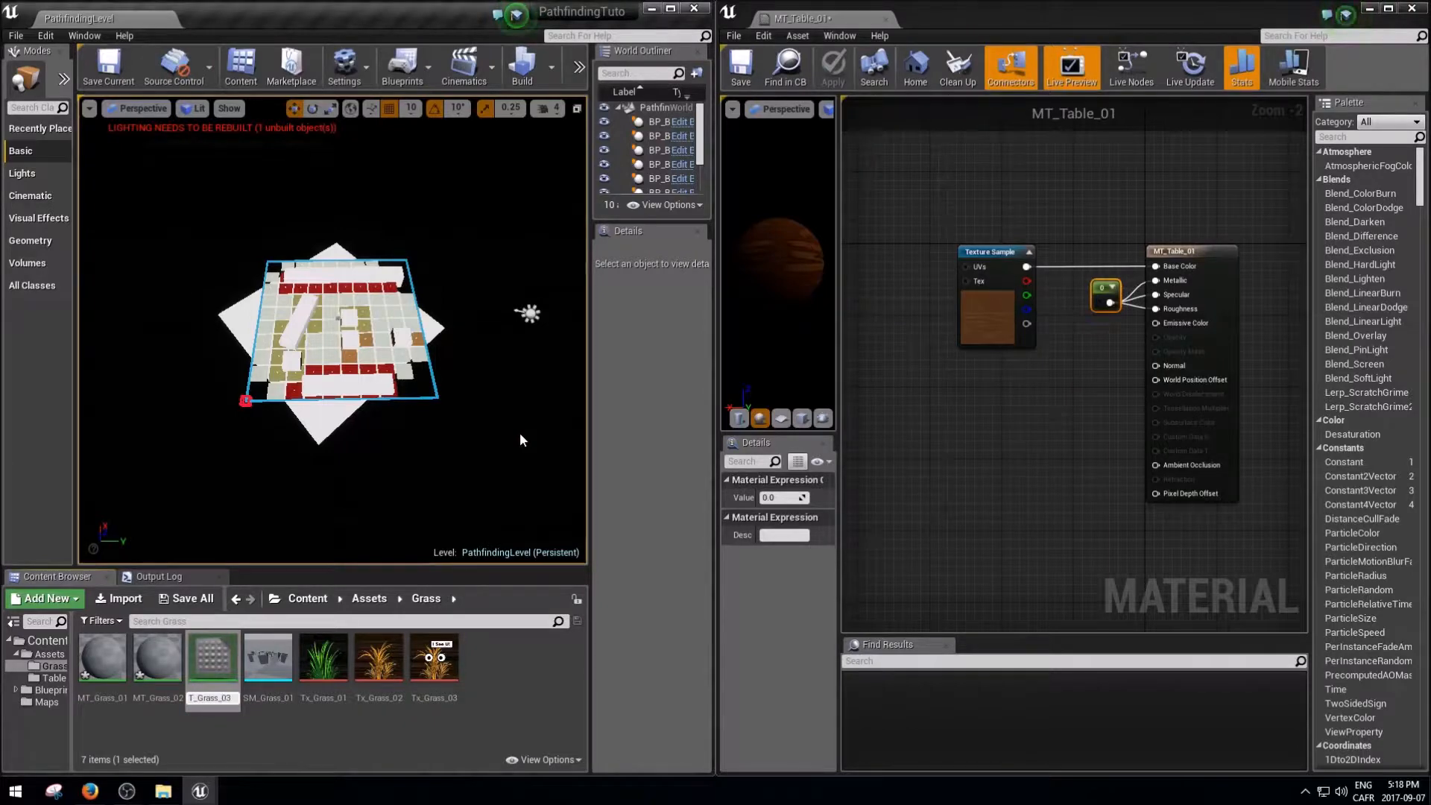
Step: Open the MT_Grass_01, MT_Grass_02 and MT_Grass_03 materials for editing
double_click(112, 663)
double_click(154, 671)
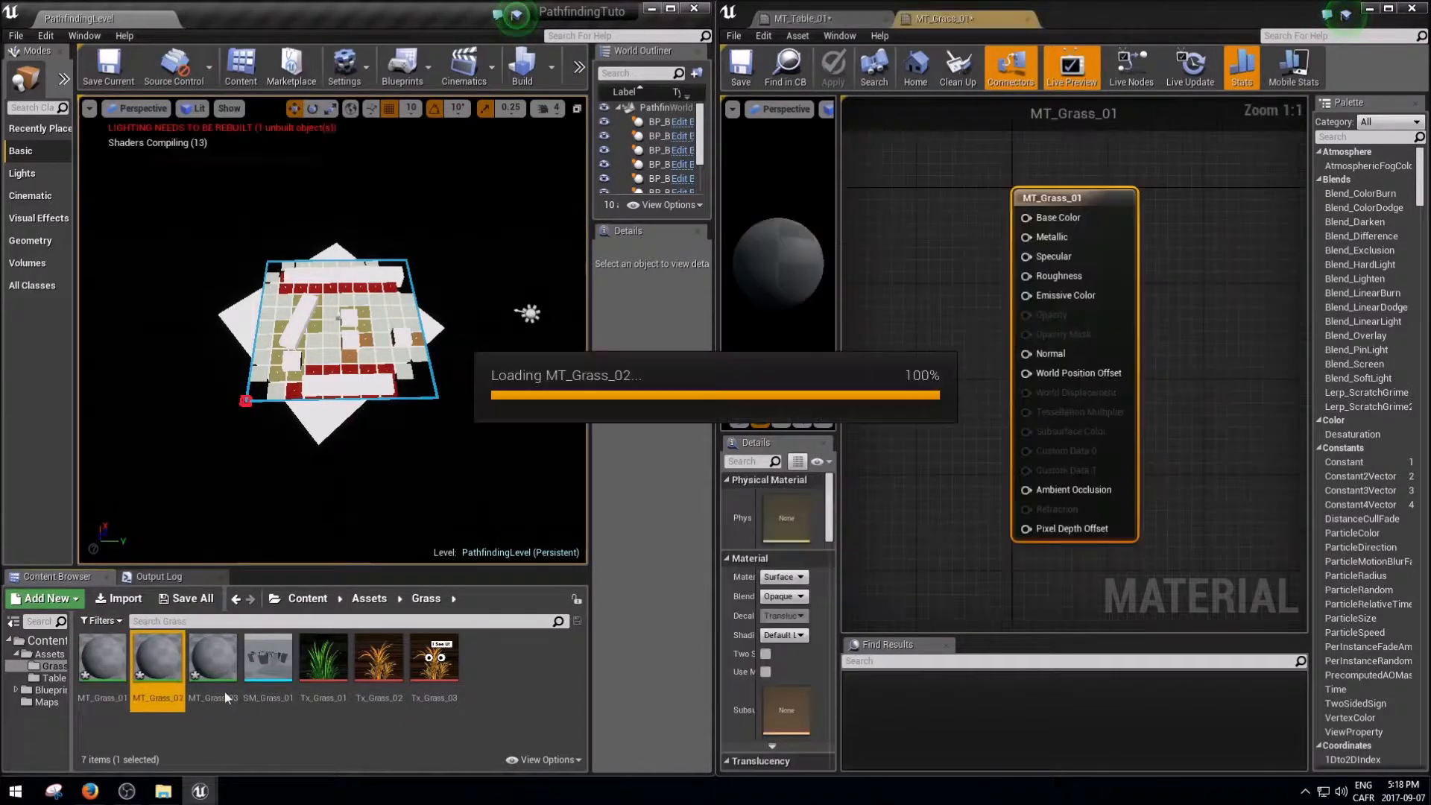
double_click(213, 659)
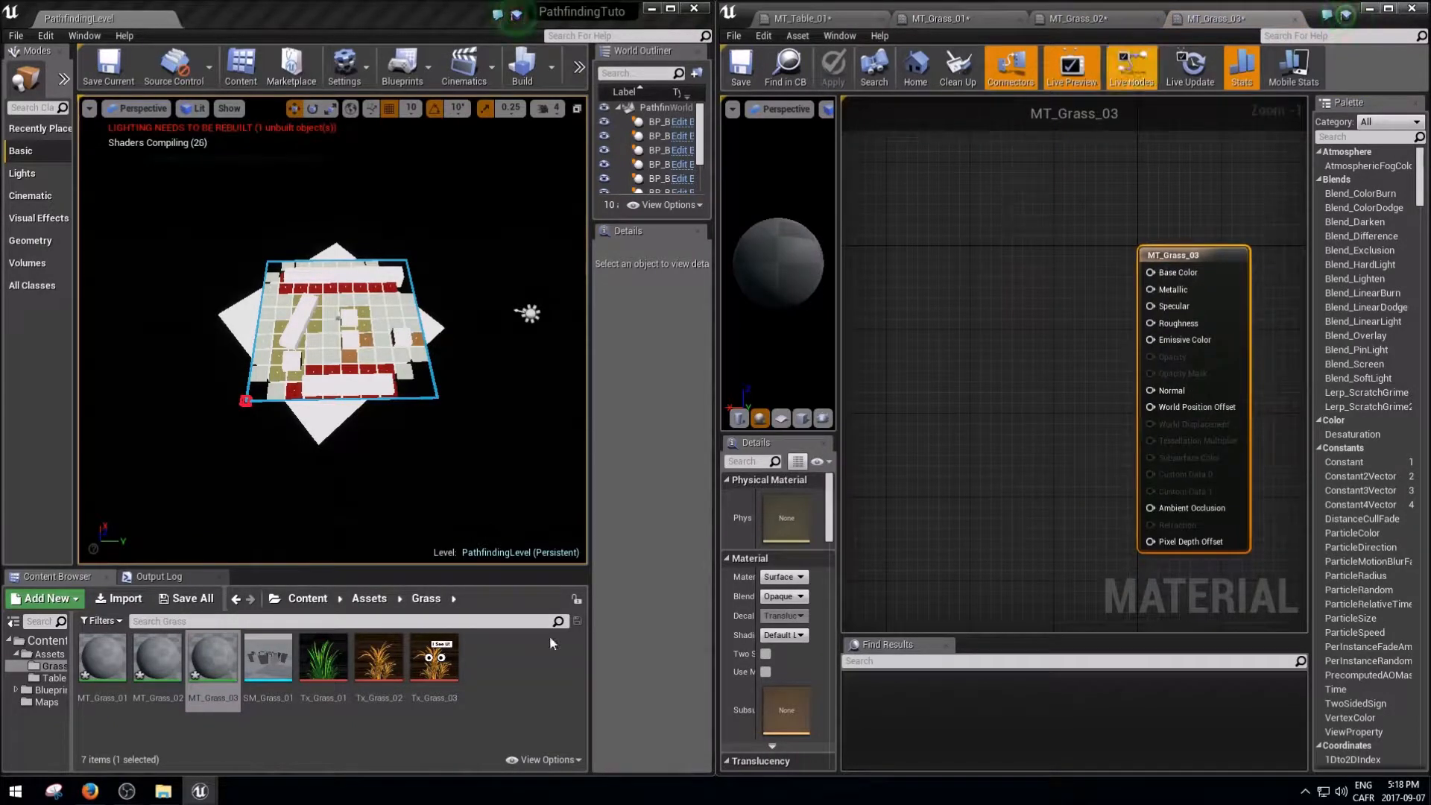
Step: In MT_Grass_03, connect the Tx_Grass_03 texture to Base Color and a constant of 0 to Metallic, Specular and Roughness
left_click_drag(434, 660, 992, 302)
left_click_drag(1072, 324, 1168, 278)
left_click_drag(1004, 394, 942, 352)
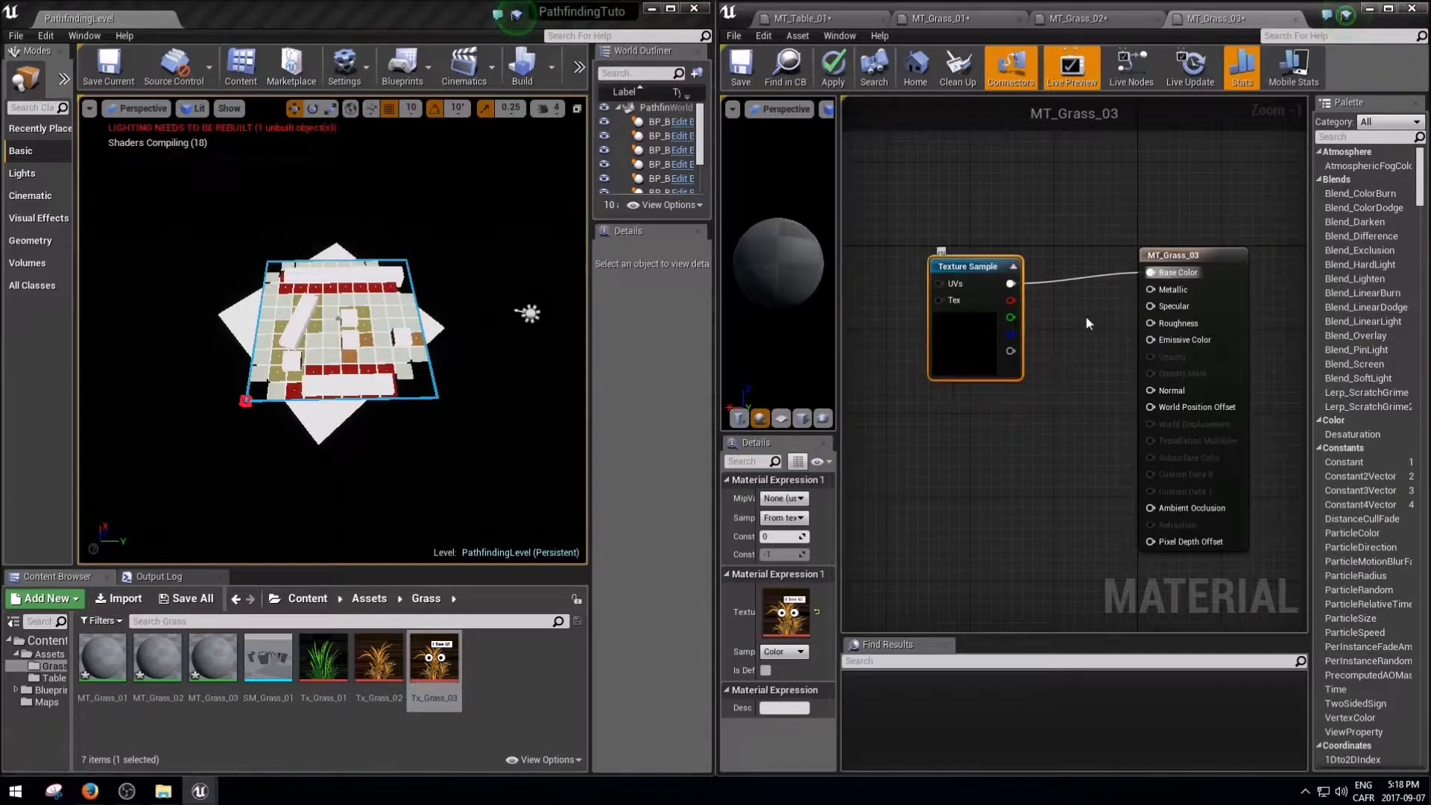
key("1")
left_click(1050, 315)
left_click_drag(1072, 337, 1152, 323)
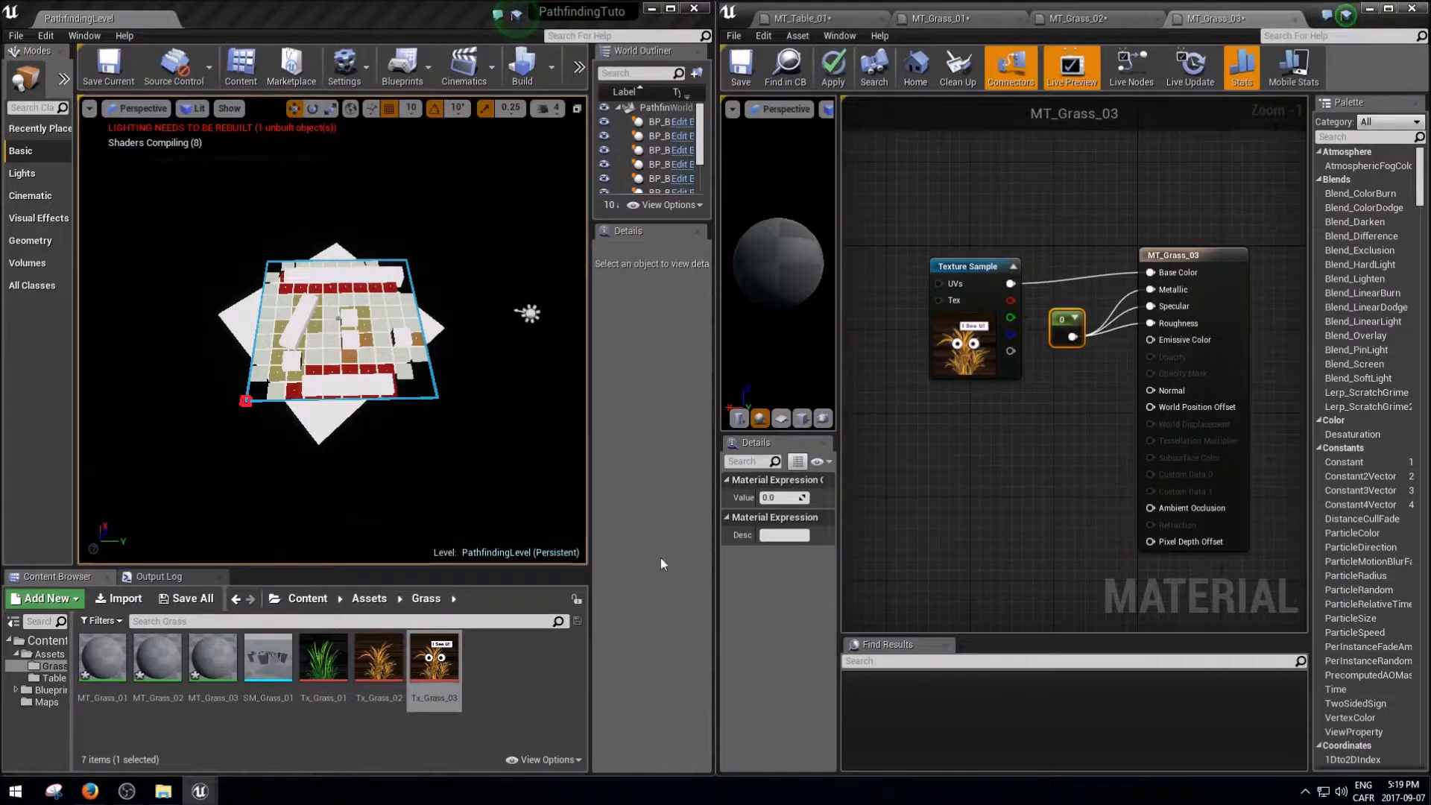
Step: In MT_Grass_02, connect the Tx_Grass_02 texture to Base Color and a constant of 0 to Metallic, Specular and Roughness
left_click(1116, 20)
left_click_drag(897, 249, 902, 210)
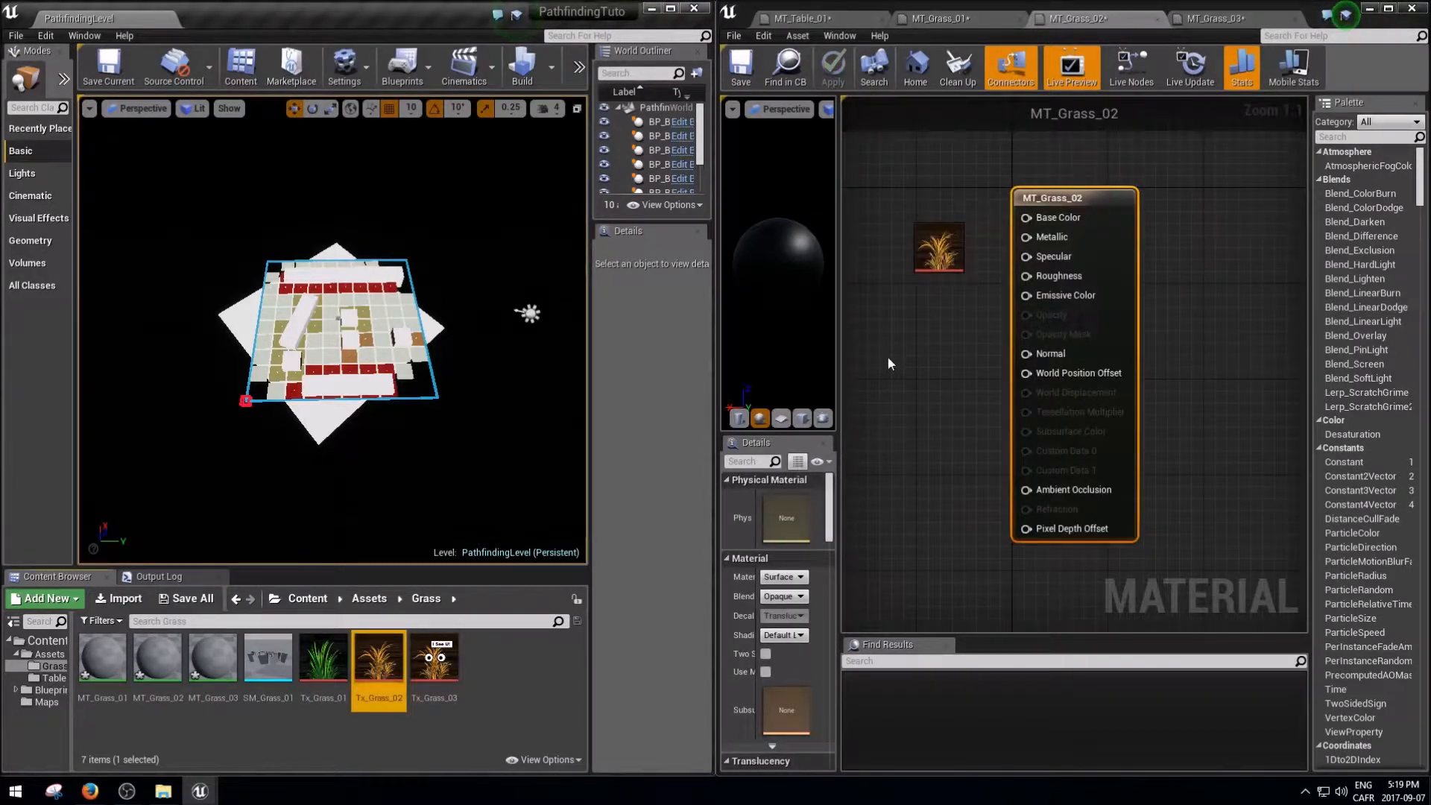
left_click_drag(992, 203, 1237, 229)
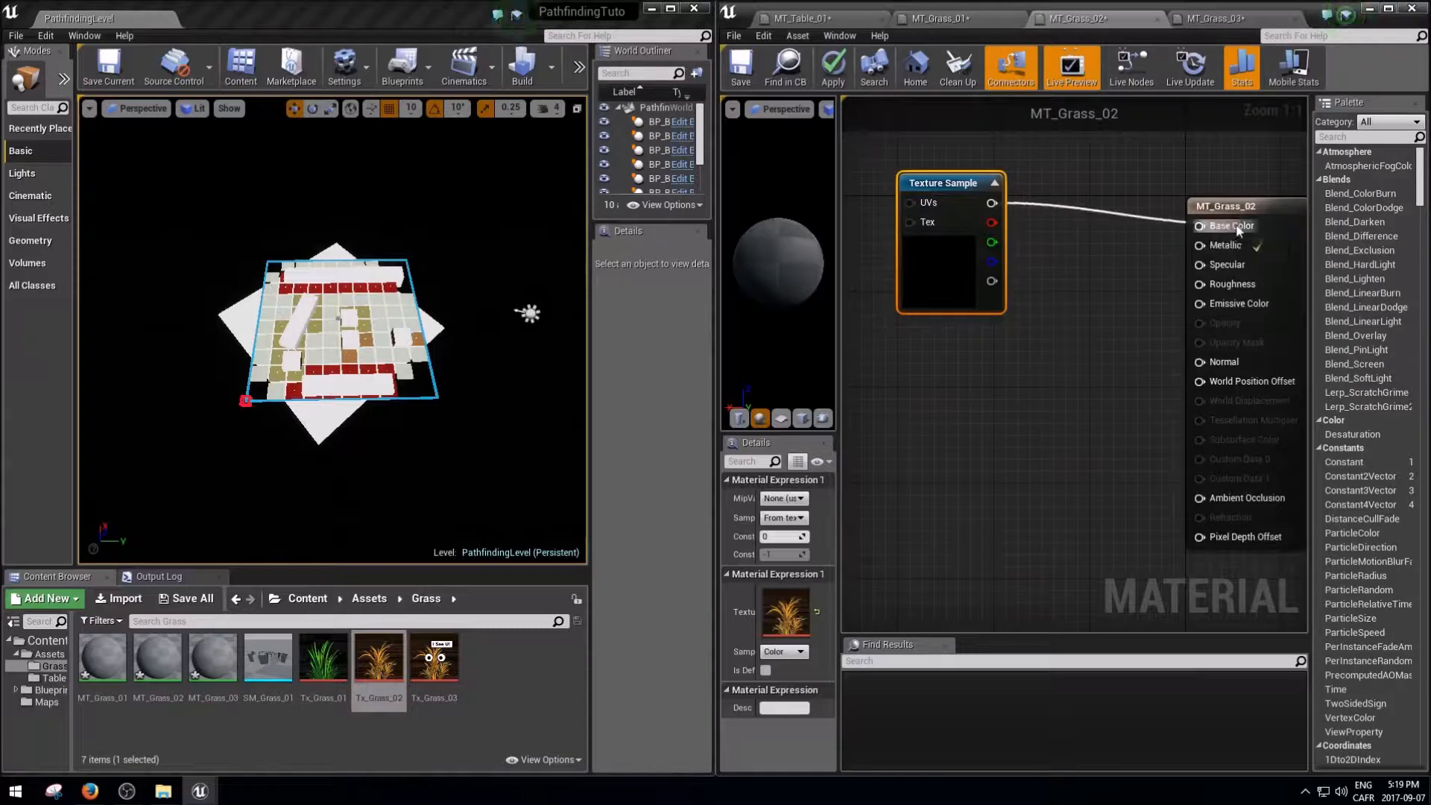
key("1")
left_click(1100, 246)
left_click_drag(1102, 286, 1227, 253)
left_click_drag(1103, 287, 1199, 284)
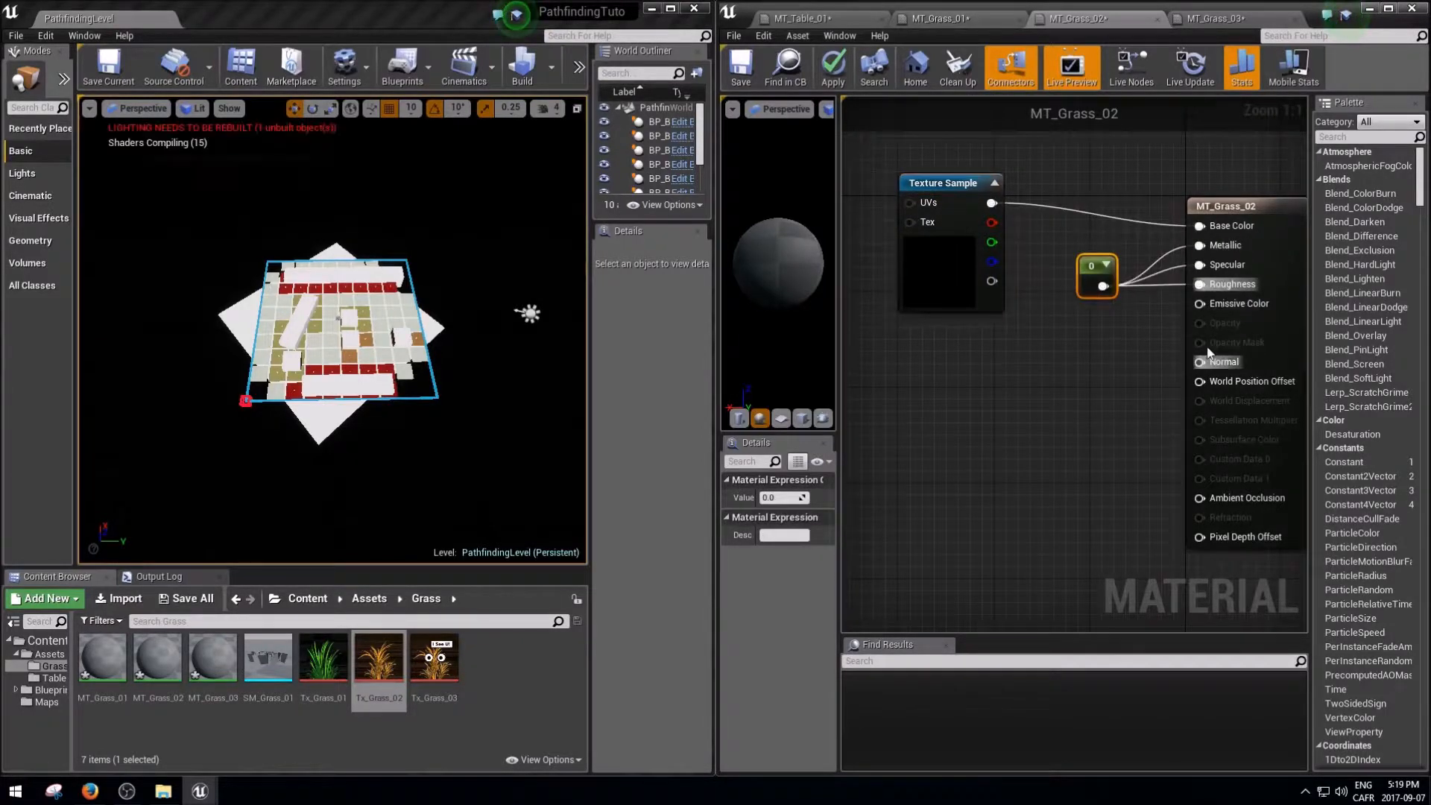
Step: In MT_Grass_01, connect the Tx_Grass_01 texture to Base Color and a constant of 0 to Metallic, Specular and Roughness
left_click(962, 18)
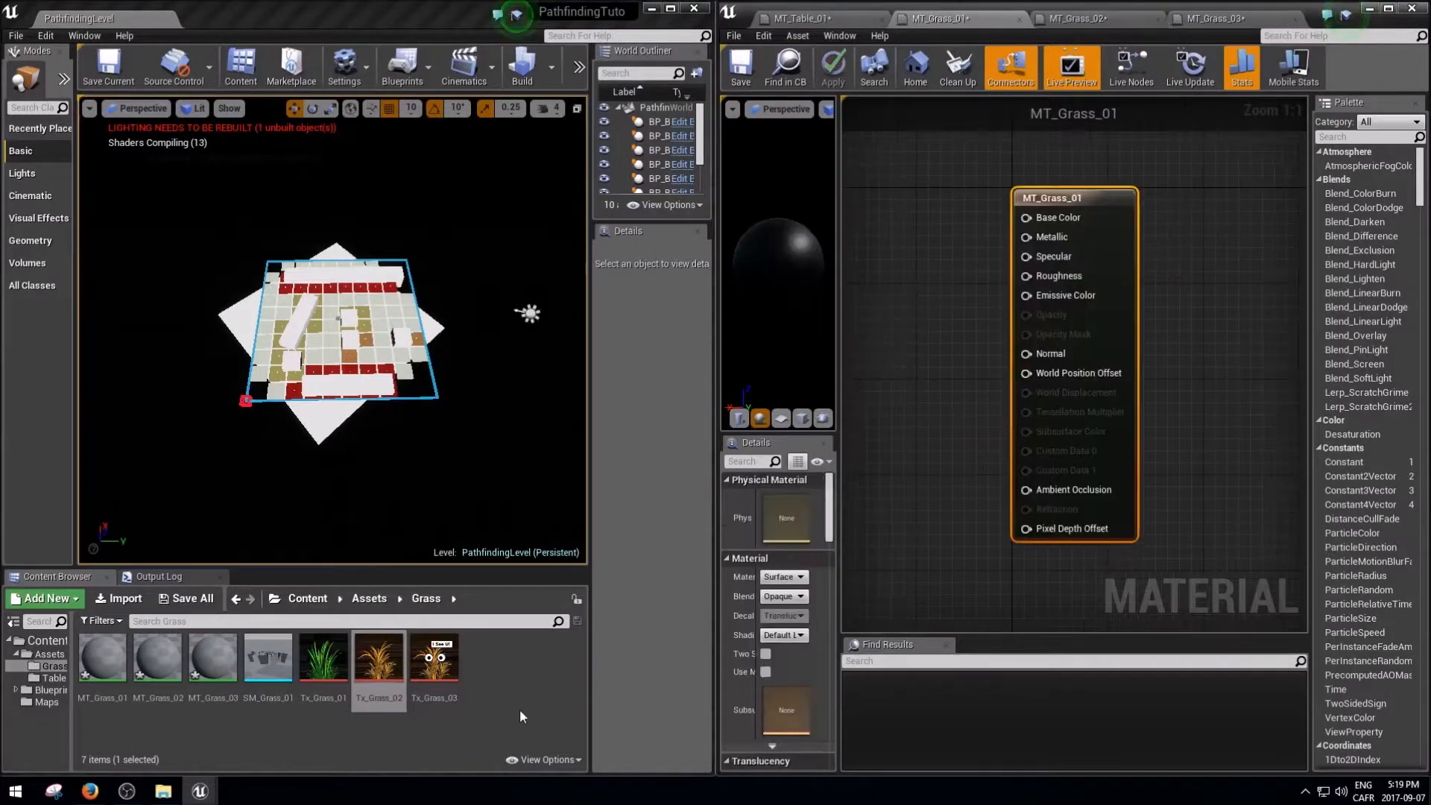
left_click_drag(331, 677, 984, 234)
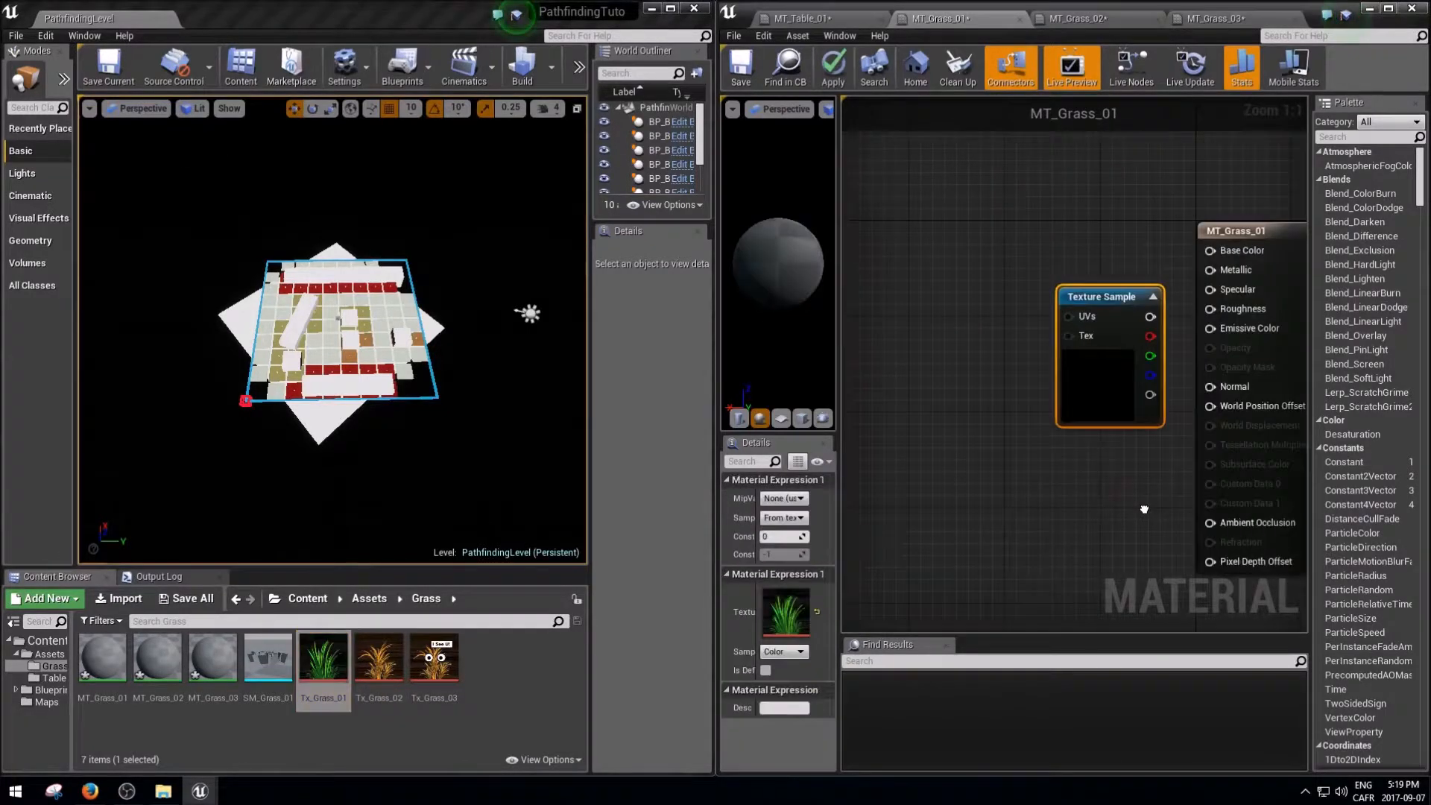
left_click_drag(1072, 256, 1208, 231)
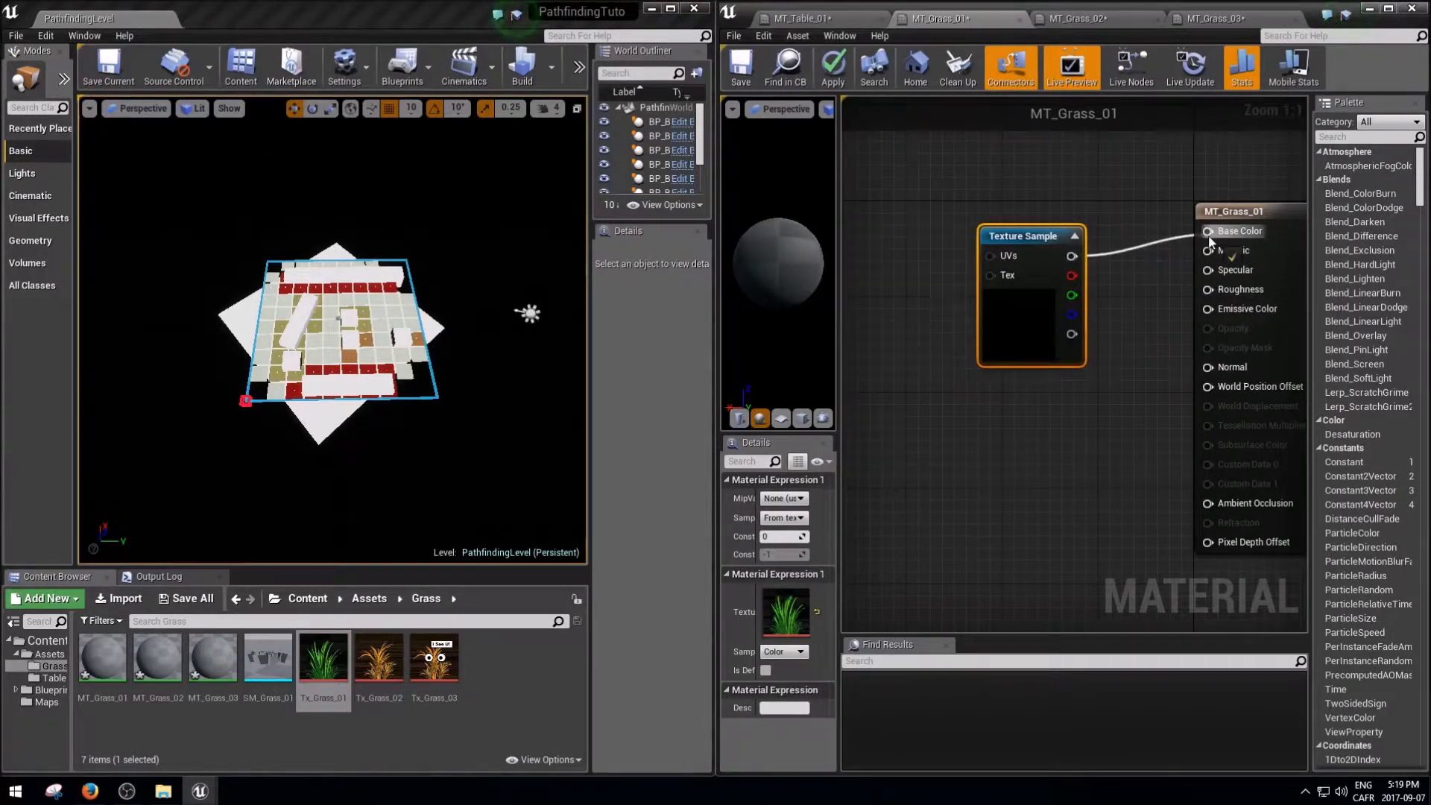
key("1")
left_click(1094, 313)
mouse_move(1120, 330)
left_mouse_down()
mouse_move(1210, 252)
mouse_move(1122, 330)
left_mouse_up()
left_click_drag(1208, 289, 1122, 331)
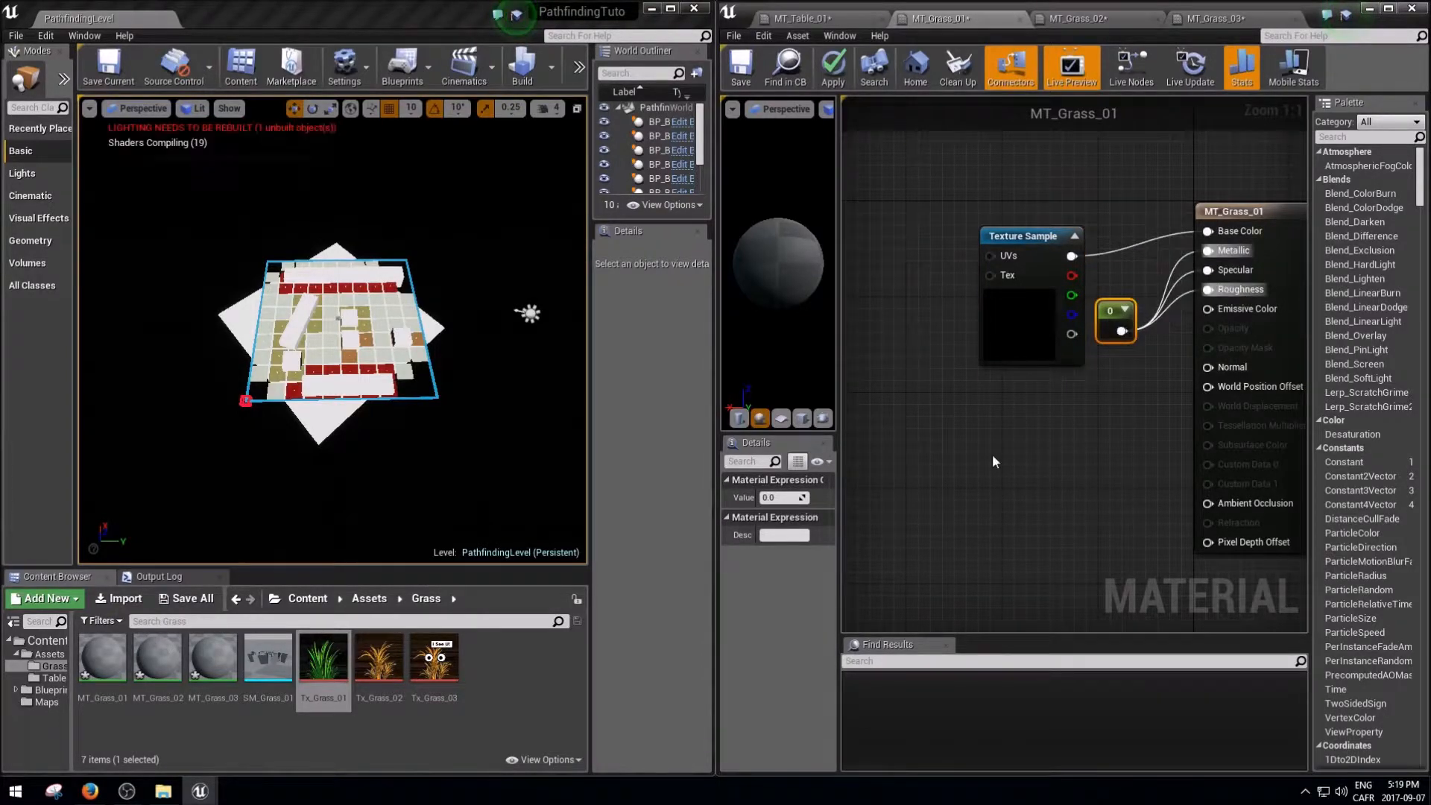
Step: Set MT_Grass_01's blend mode to Masked and connect the texture sample's alpha output to Opacity Mask
right_click_drag(1043, 477, 980, 447)
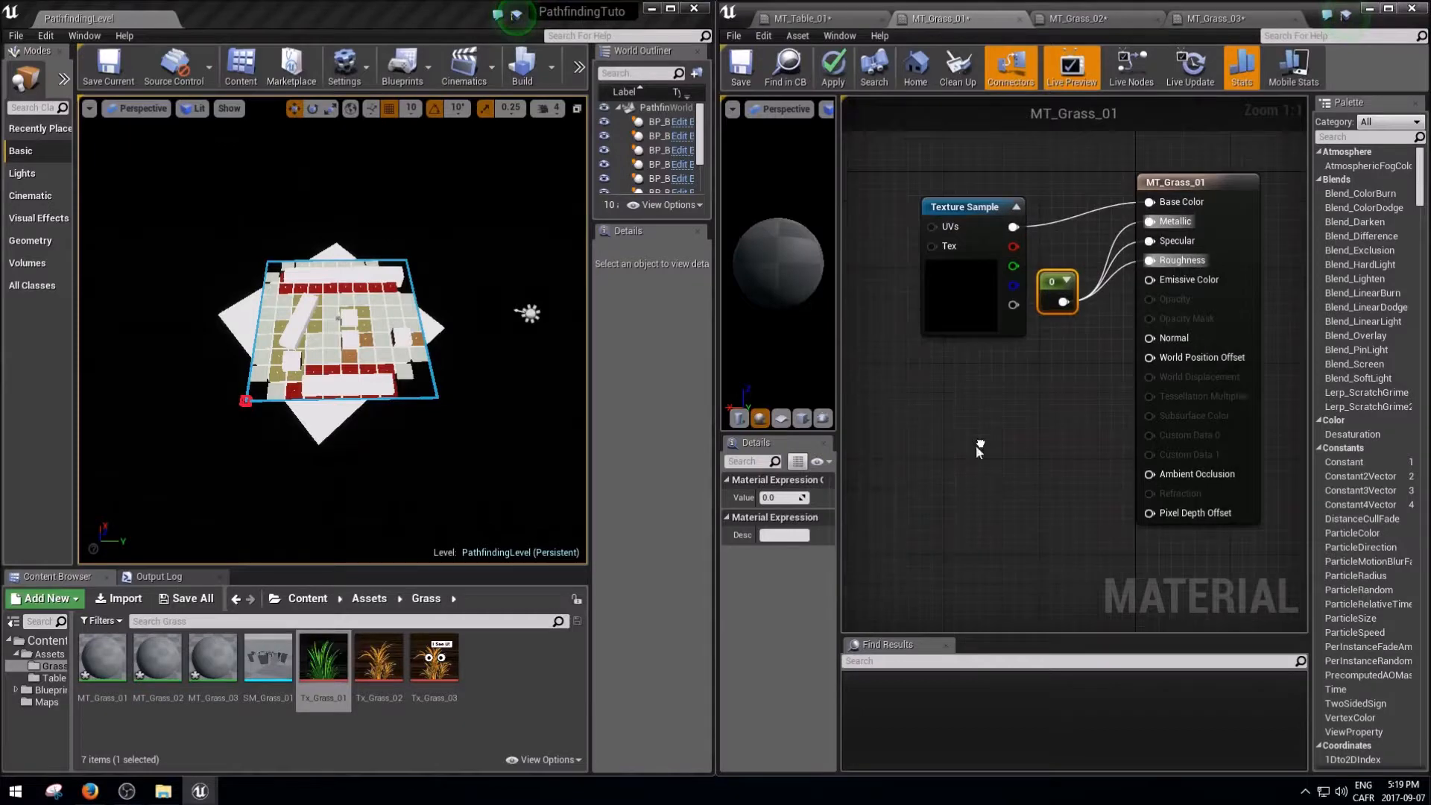
left_click(1239, 377)
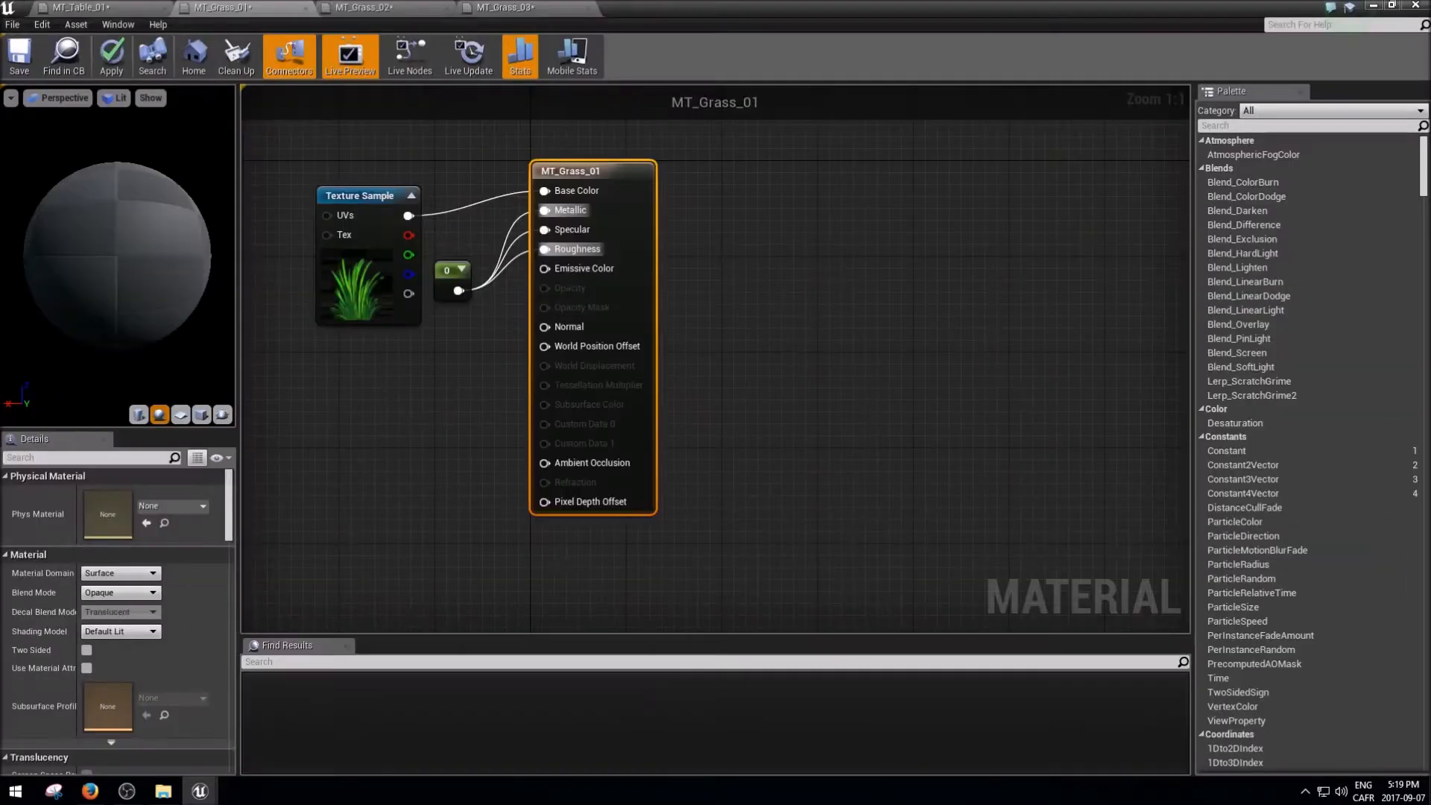
right_click_drag(377, 477, 665, 475)
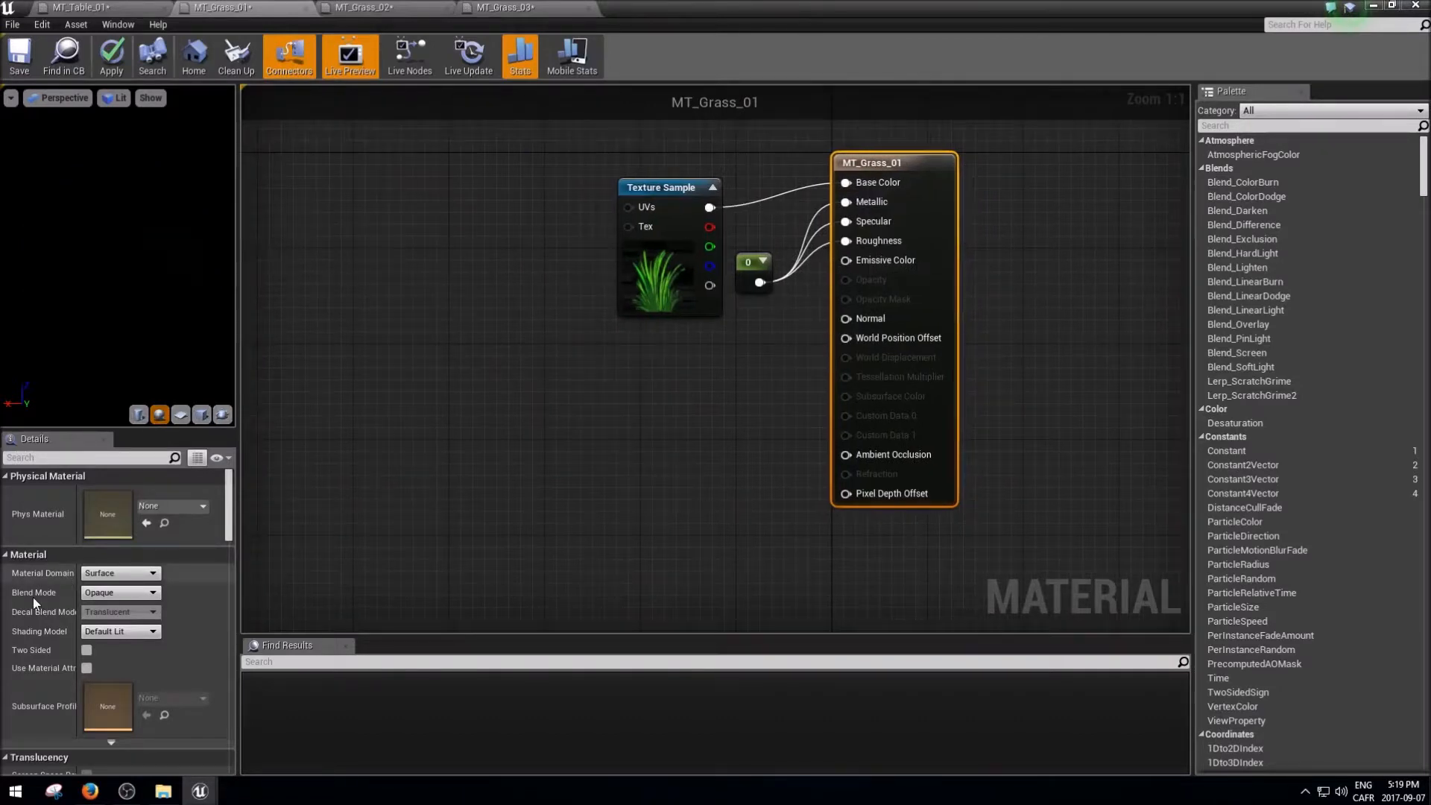
left_click(113, 595)
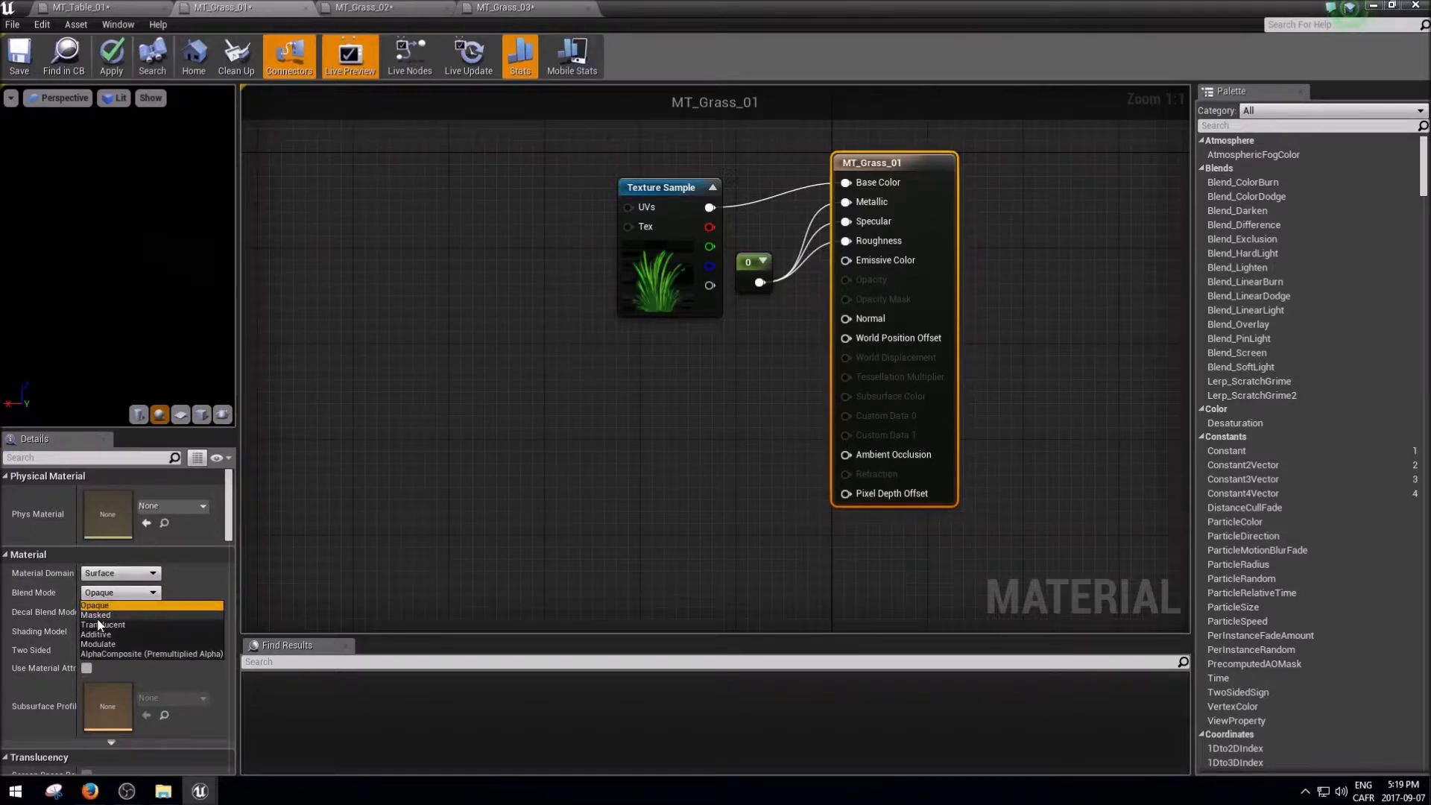
left_click(96, 614)
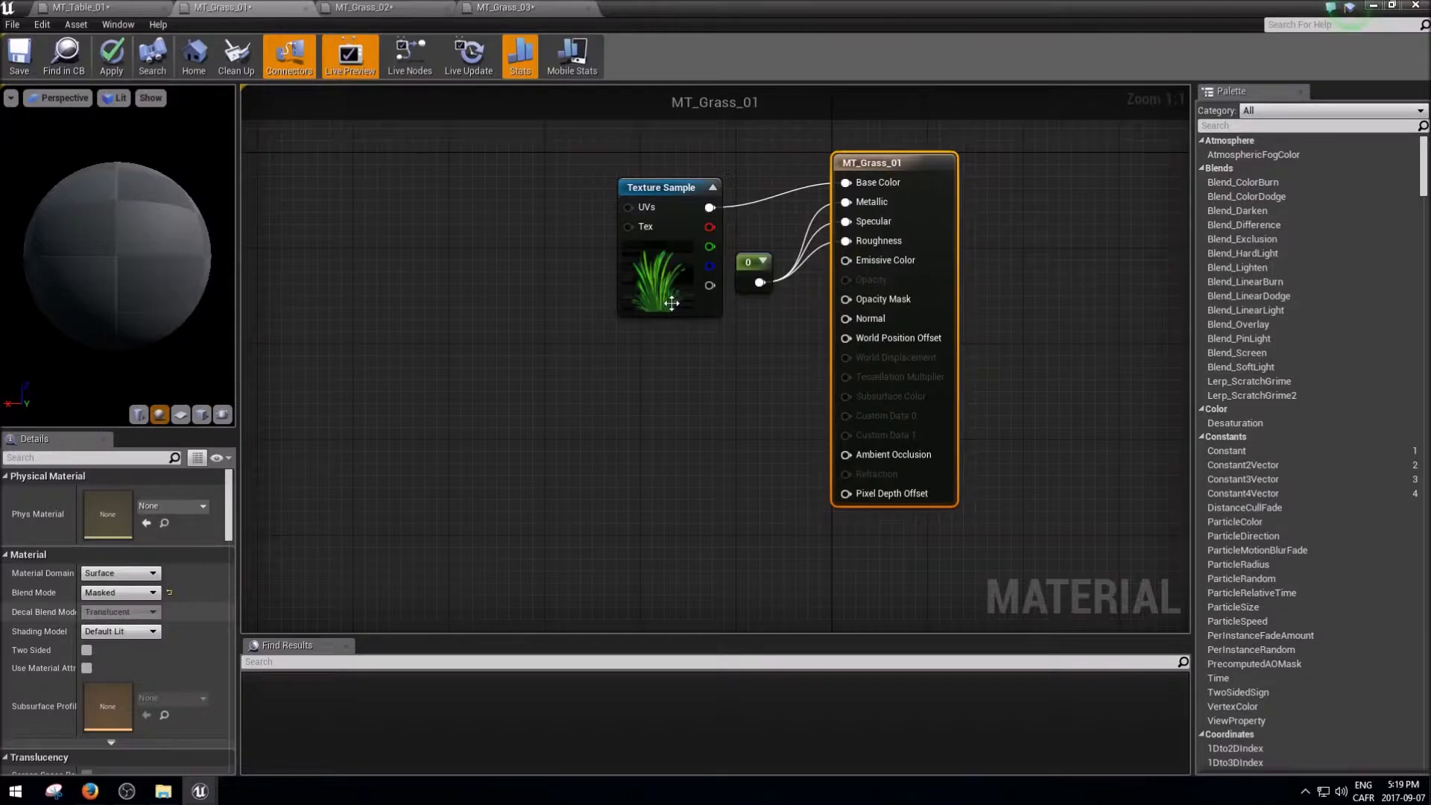
left_click_drag(728, 283, 879, 299)
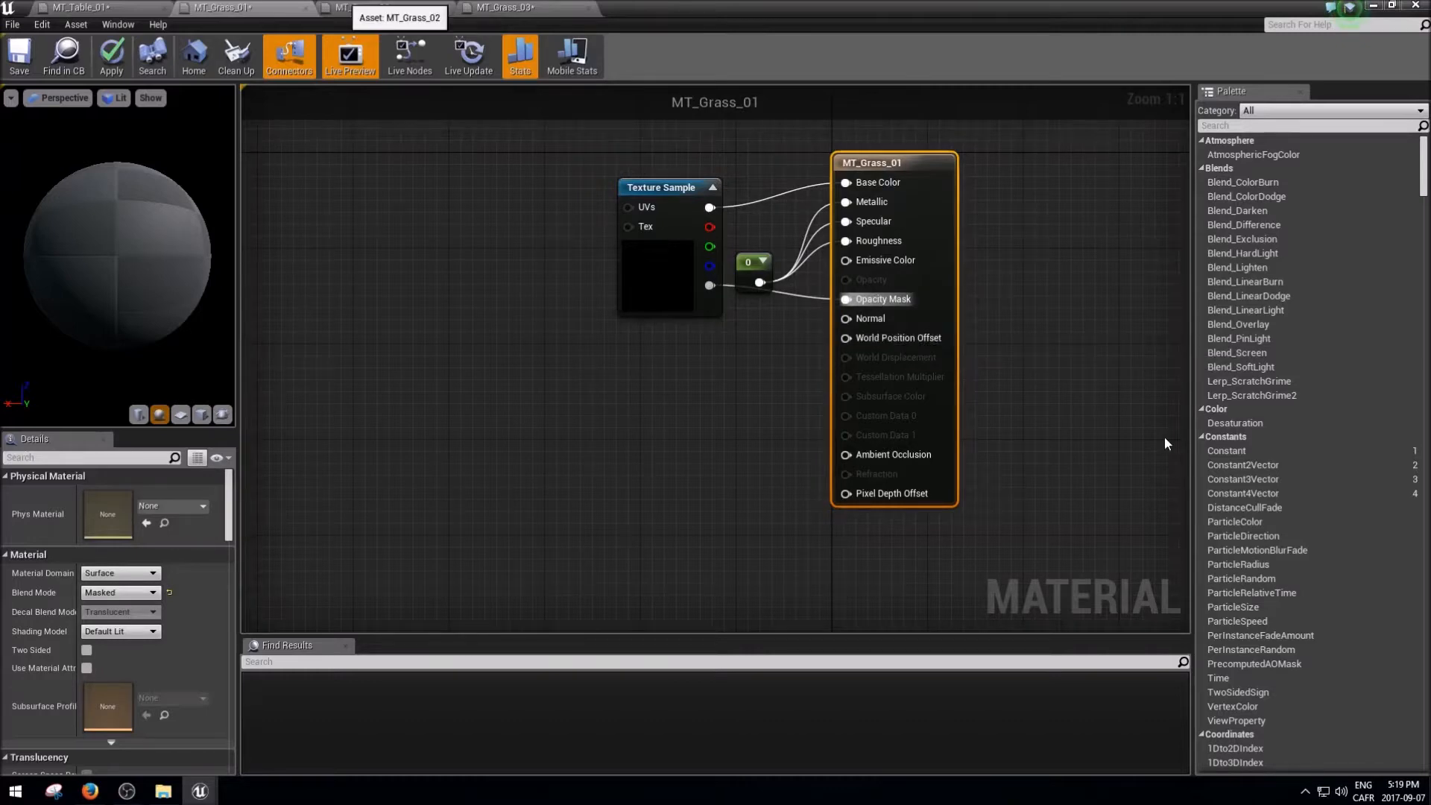
Step: Set MT_Grass_02's blend mode to Masked and connect the texture sample's alpha output to Opacity Mask
left_click(344, 7)
left_click(401, 514)
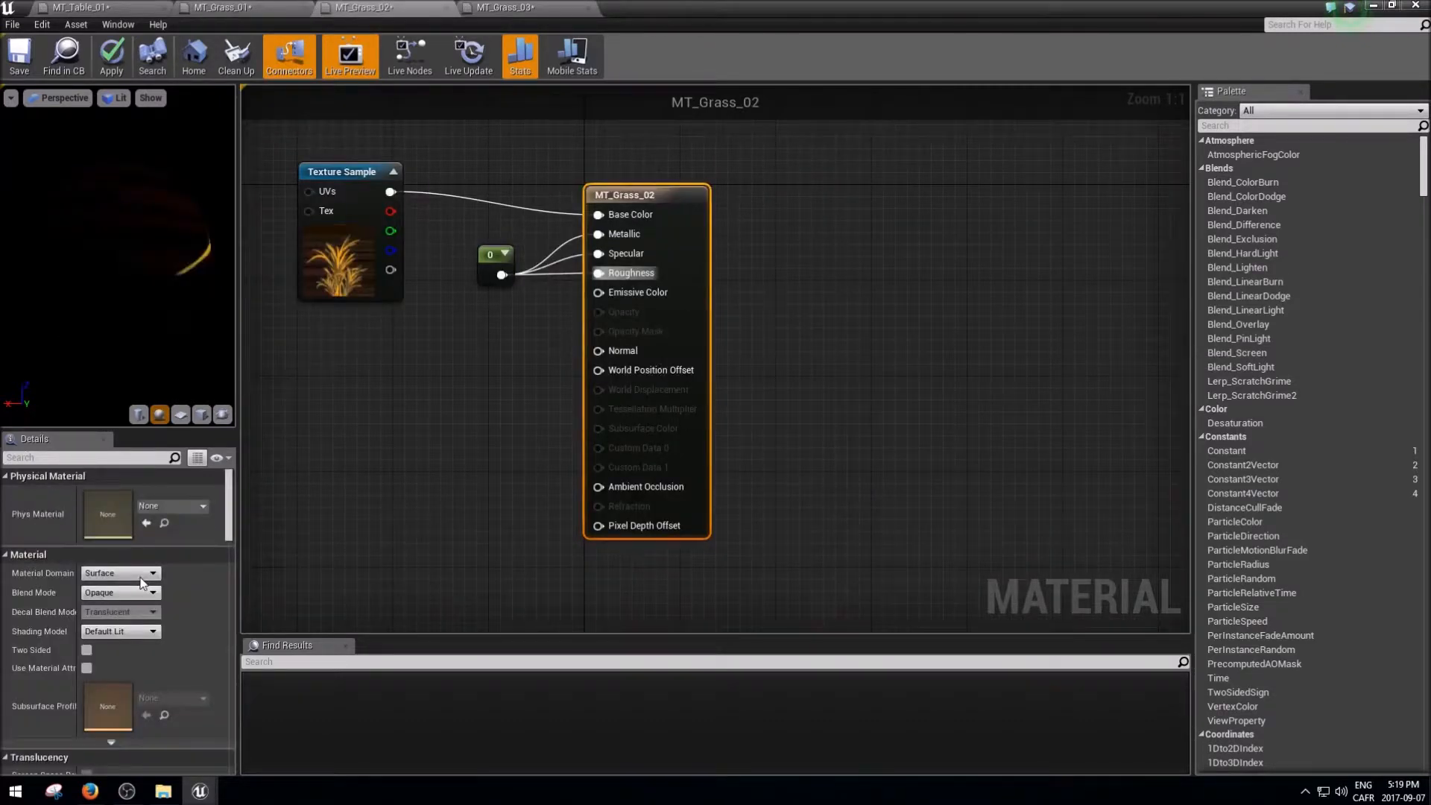
left_click(111, 593)
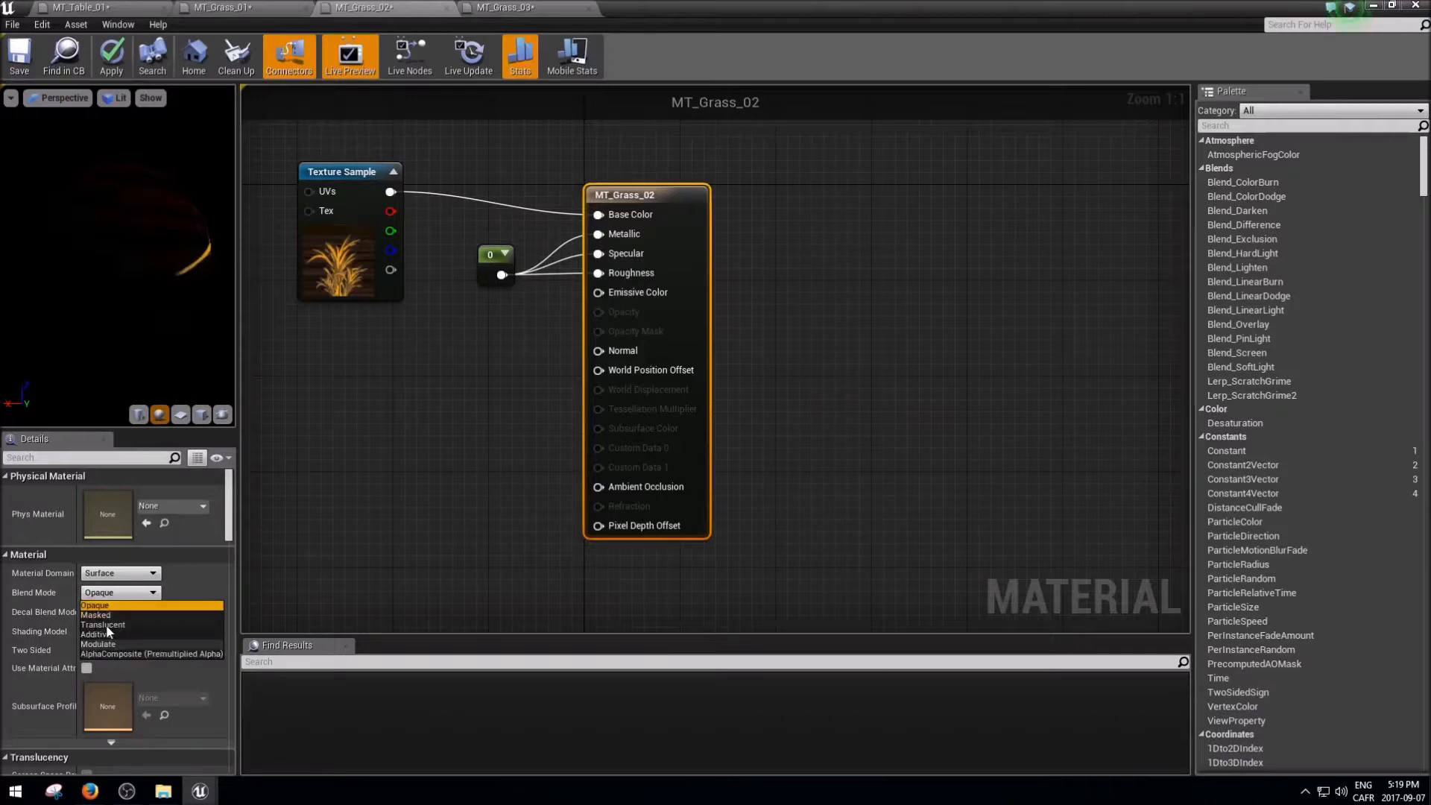
left_click(98, 617)
left_click_drag(389, 269, 605, 331)
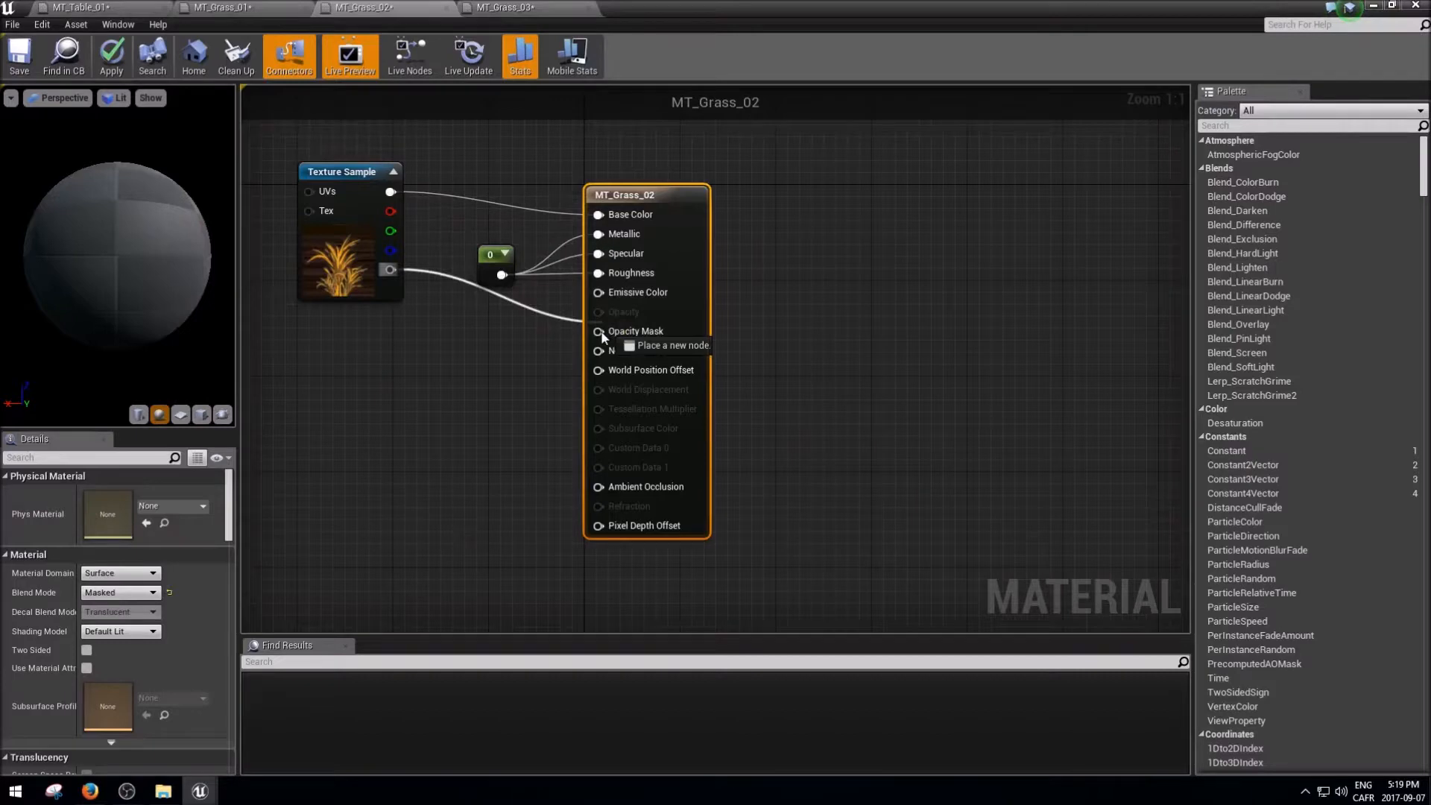
Step: Set MT_Grass_03's blend mode to Masked, connect the texture sample's alpha output to Opacity Mask, and save the material
left_click(583, 6)
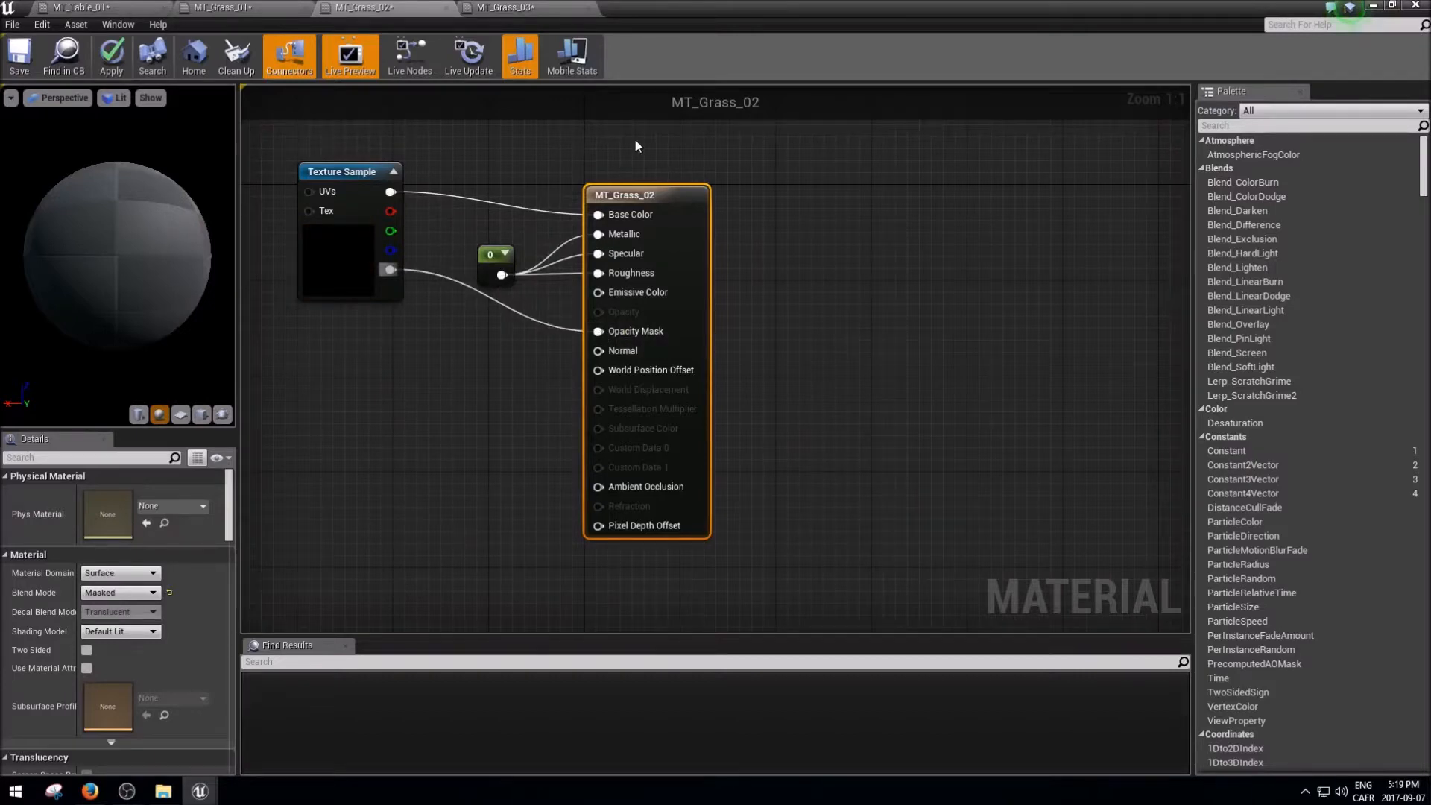
left_click(608, 439)
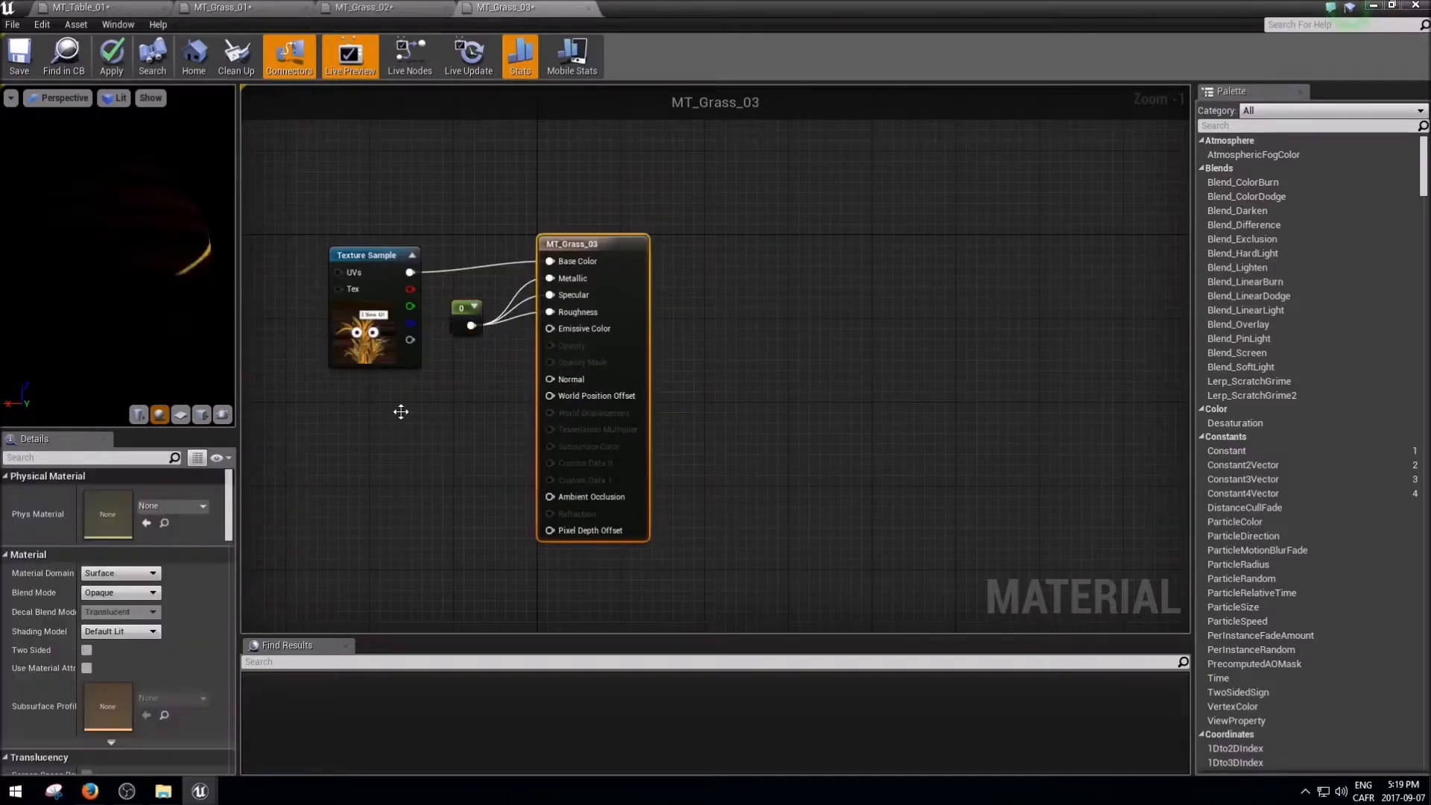
left_click(116, 593)
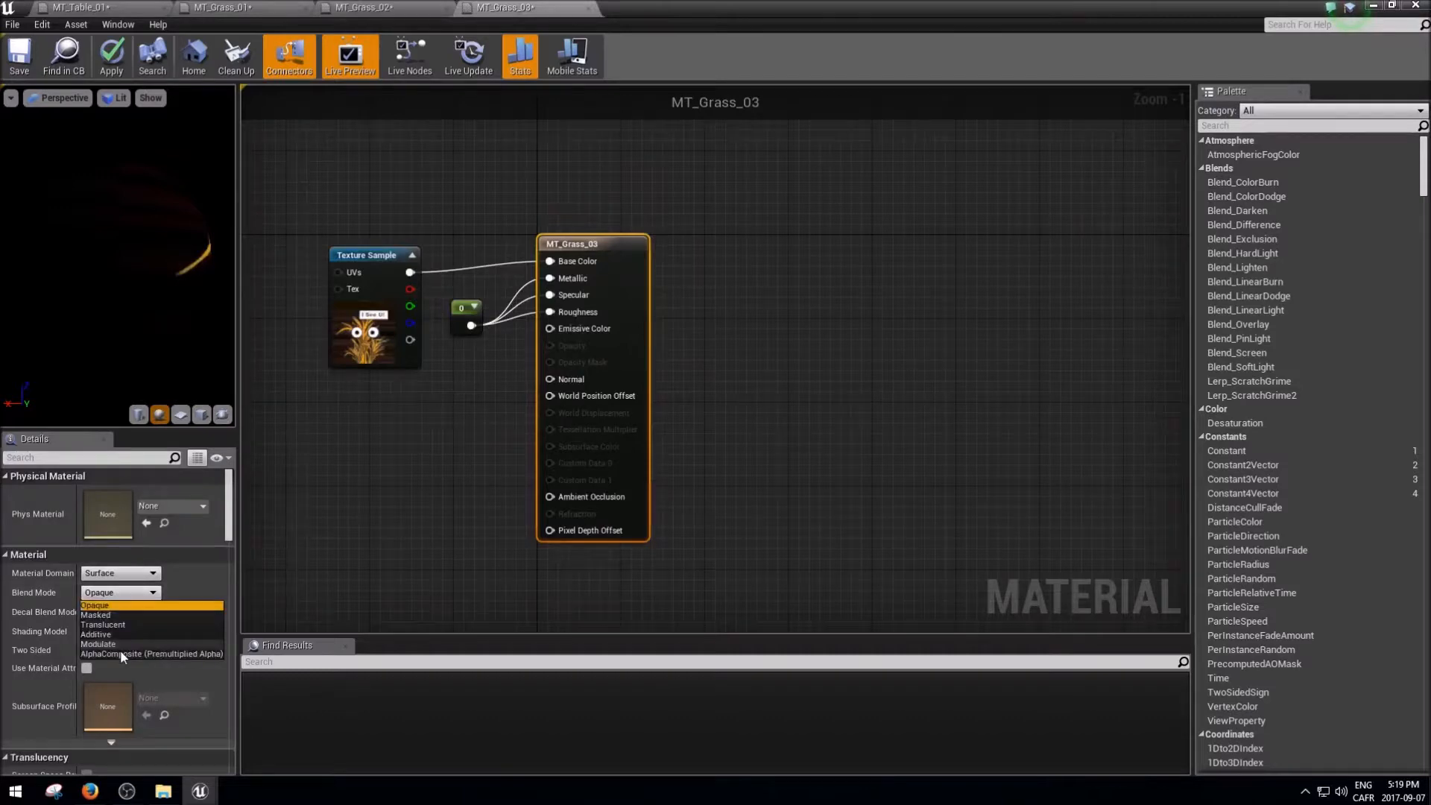
left_click(98, 615)
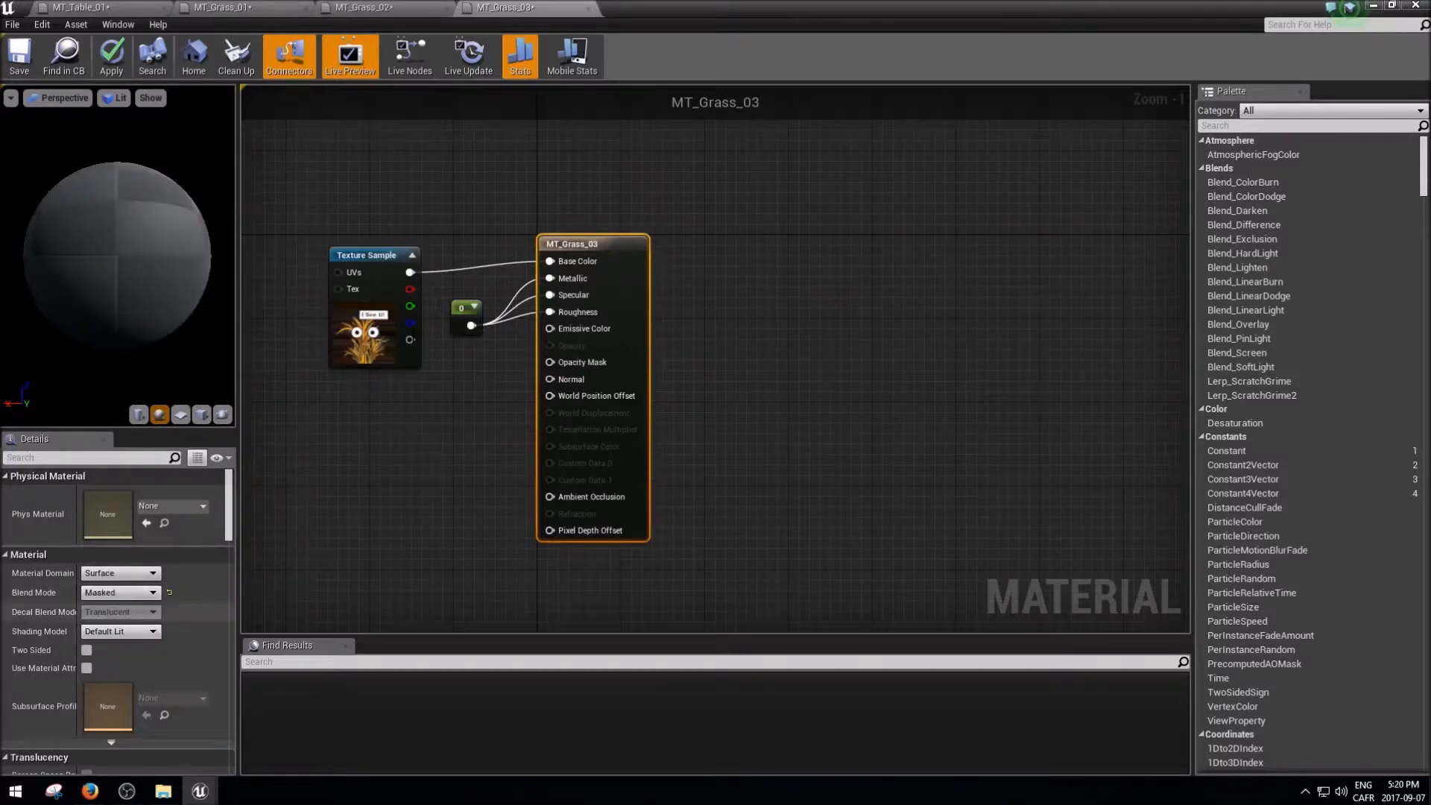
left_click_drag(575, 365, 409, 340)
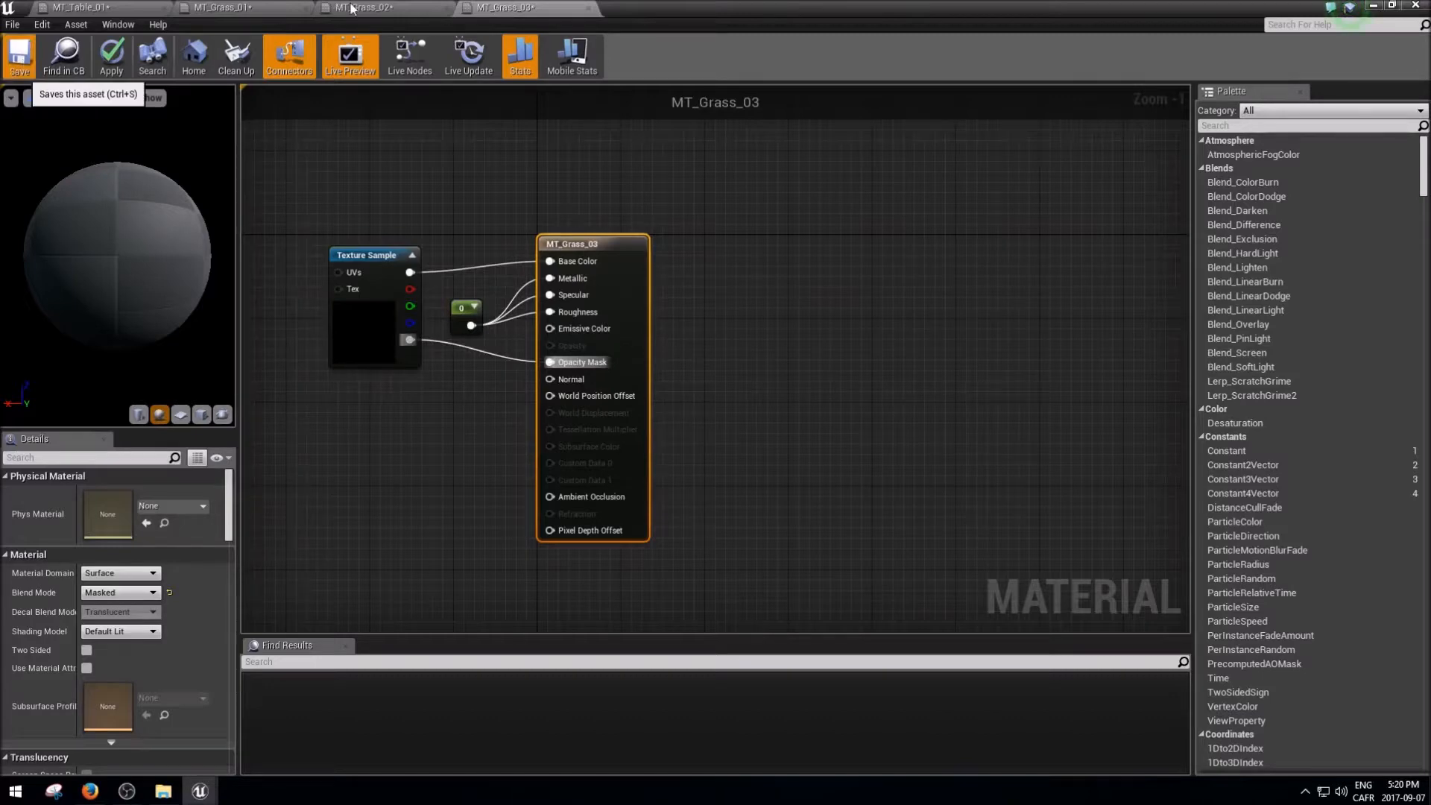
key("ctrl+s")
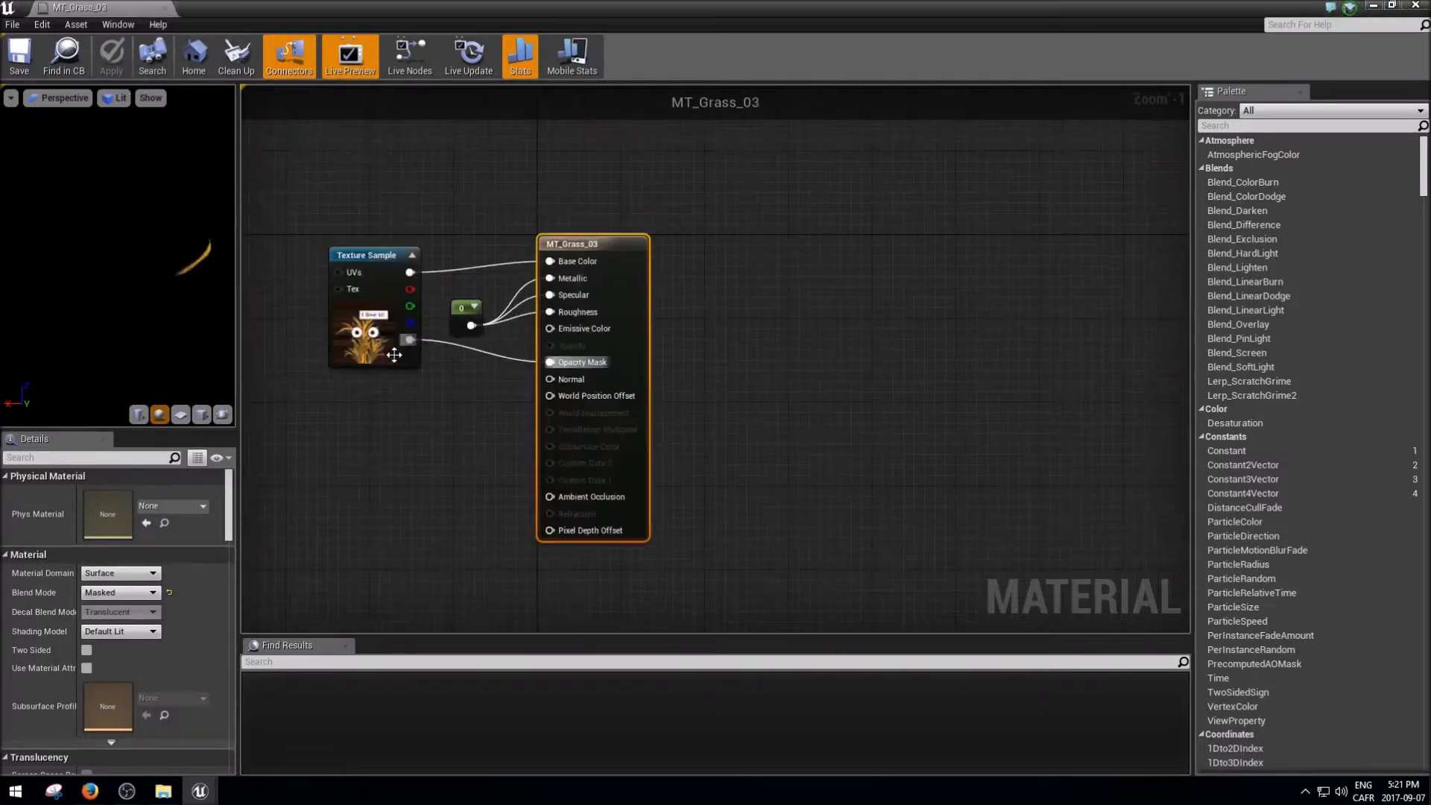
Step: Close the MT_Grass_03 material and return to the Grass folder in the level editor
right_click_drag(393, 355, 553, 361)
left_click(518, 484)
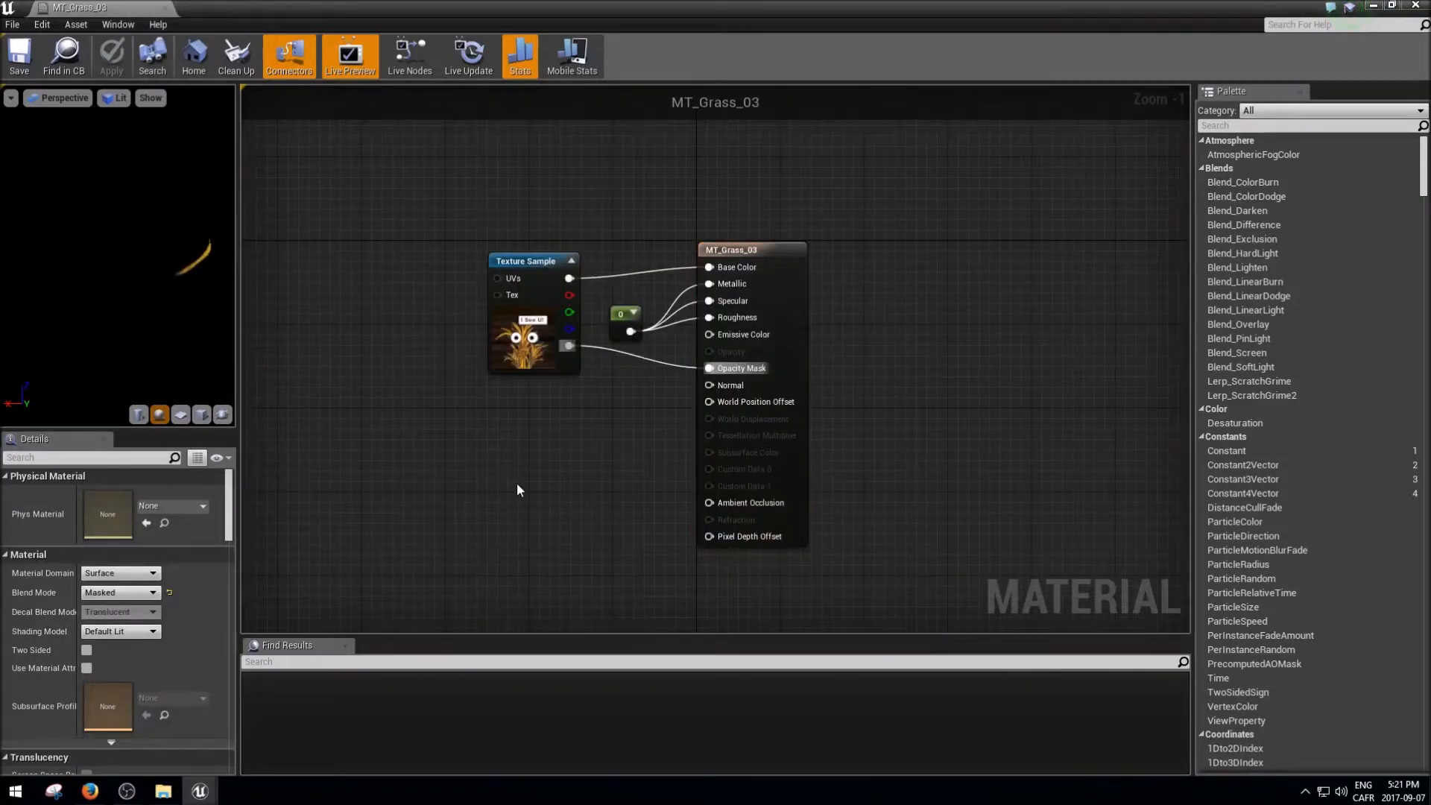
middle_click(127, 14)
left_click_drag(357, 20, 626, 0)
left_click(647, 730)
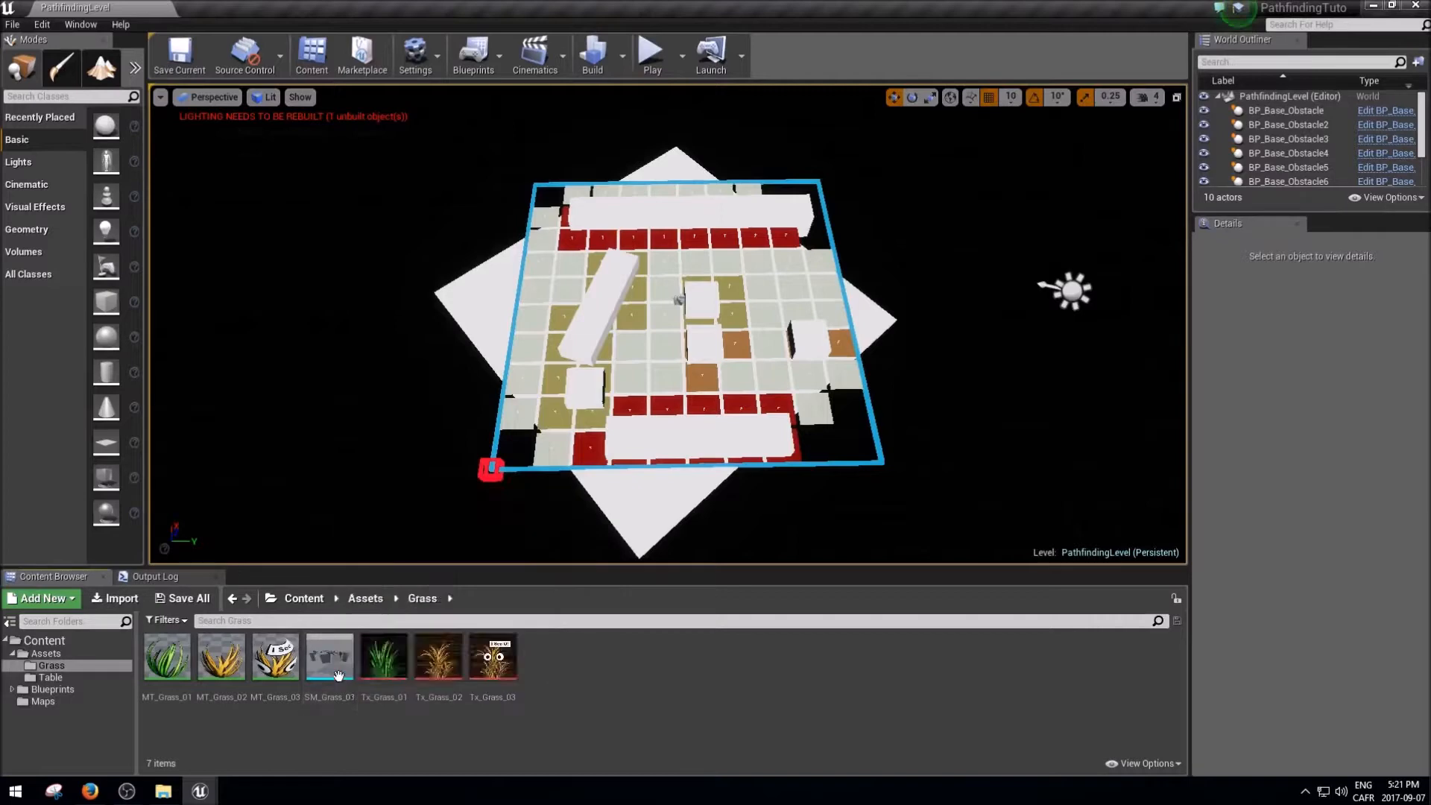
Step: Assign MT_Grass_01 to the SM_Grass_01 mesh's material slot, then save and close the mesh
left_click(338, 675)
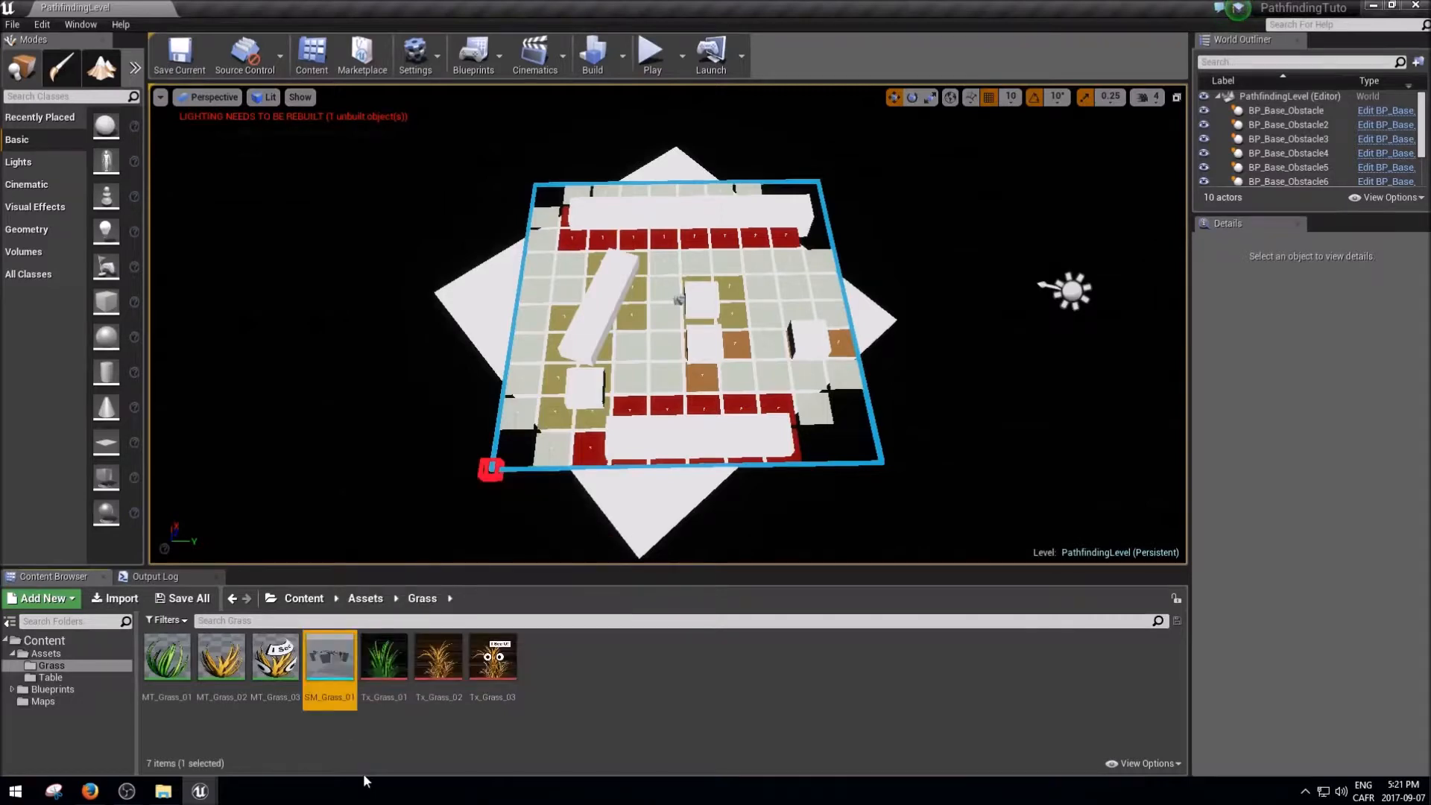
double_click(343, 668)
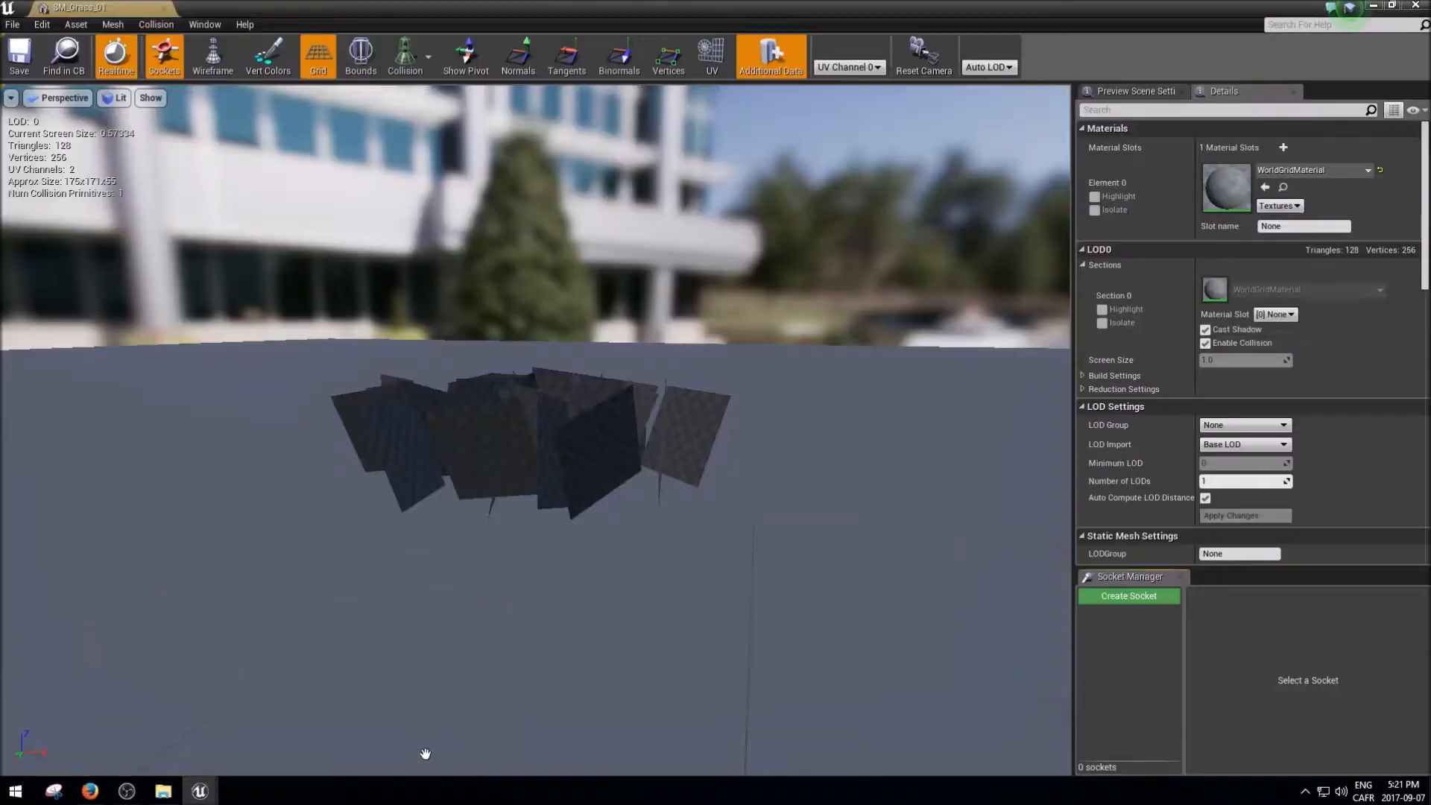
left_click(1295, 170)
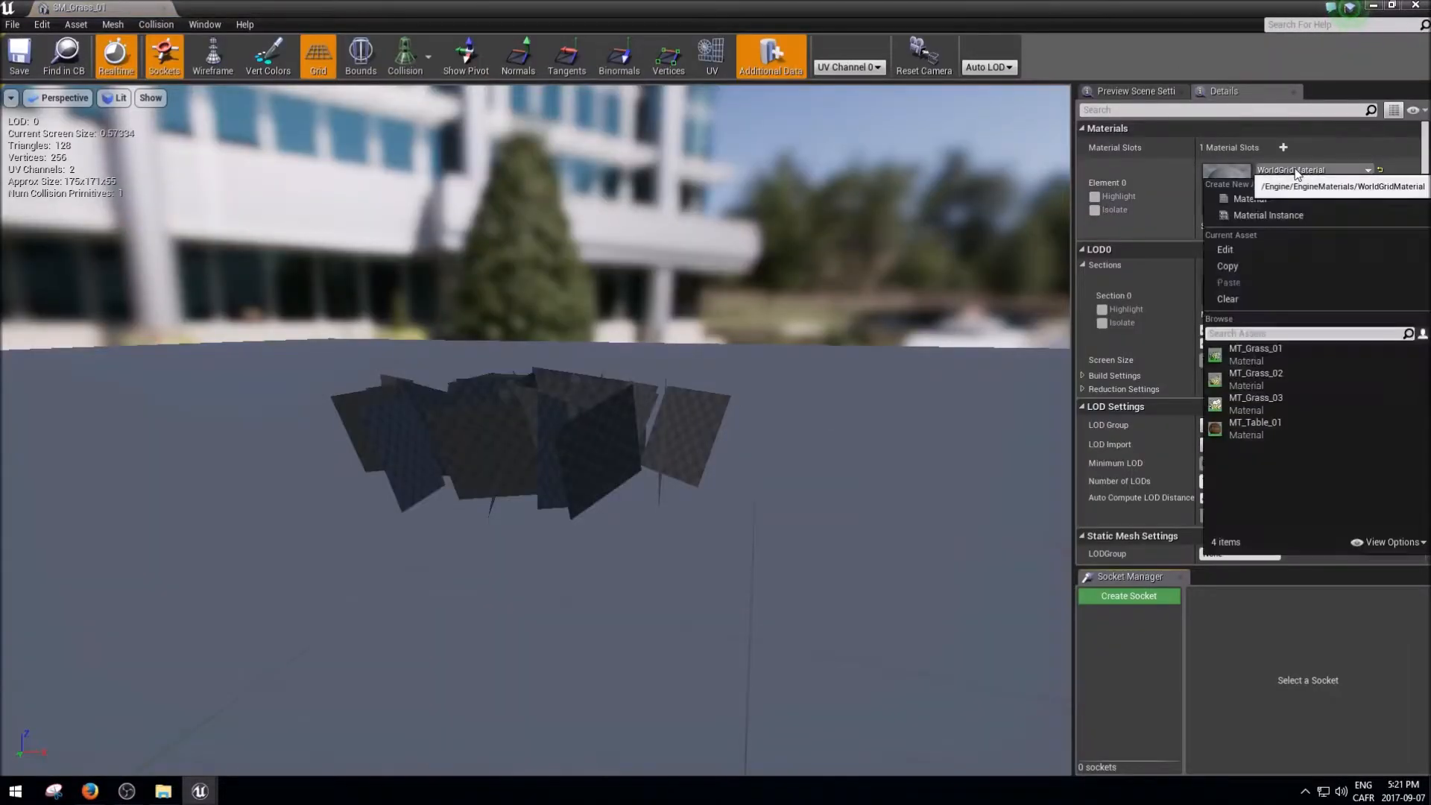
left_click(1255, 354)
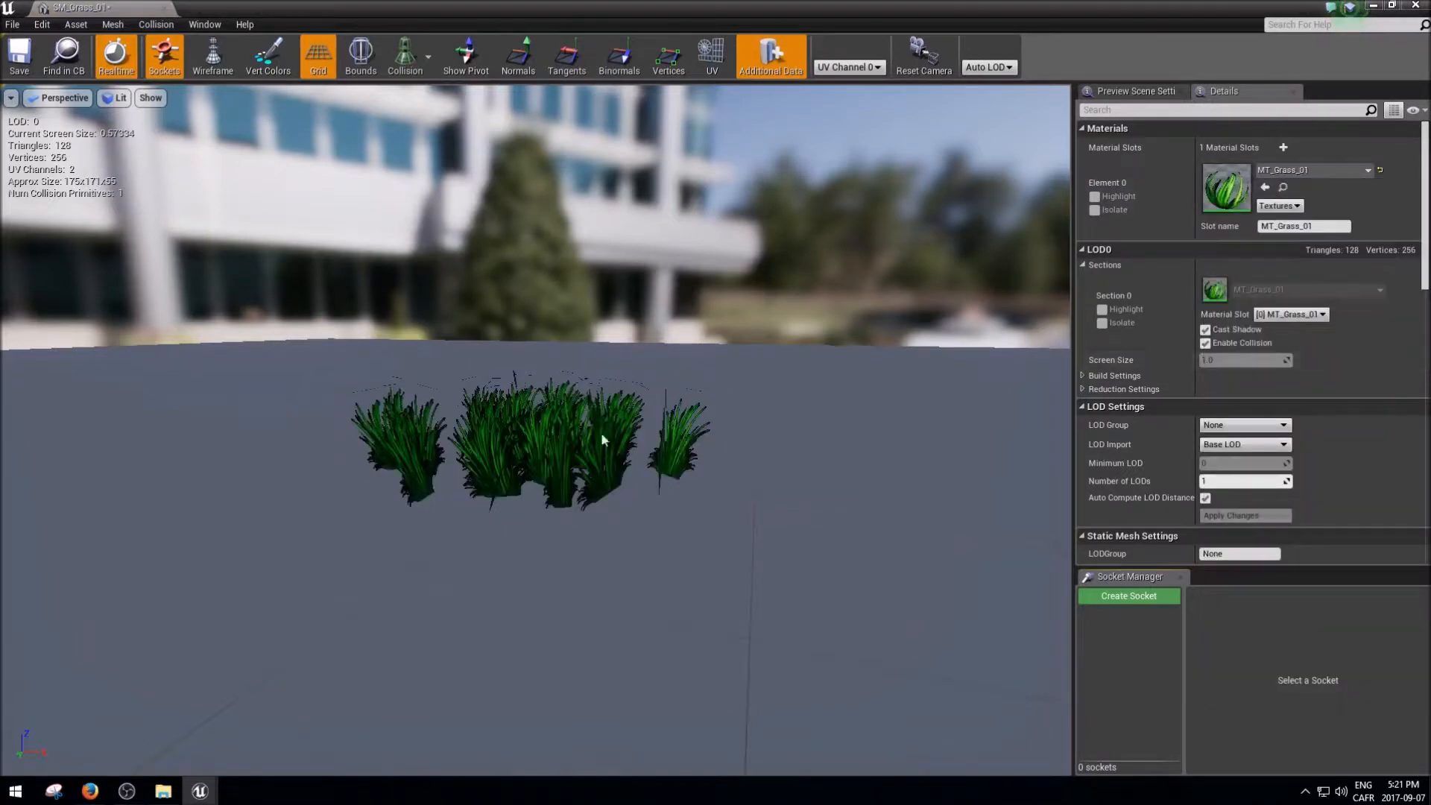
left_click(18, 53)
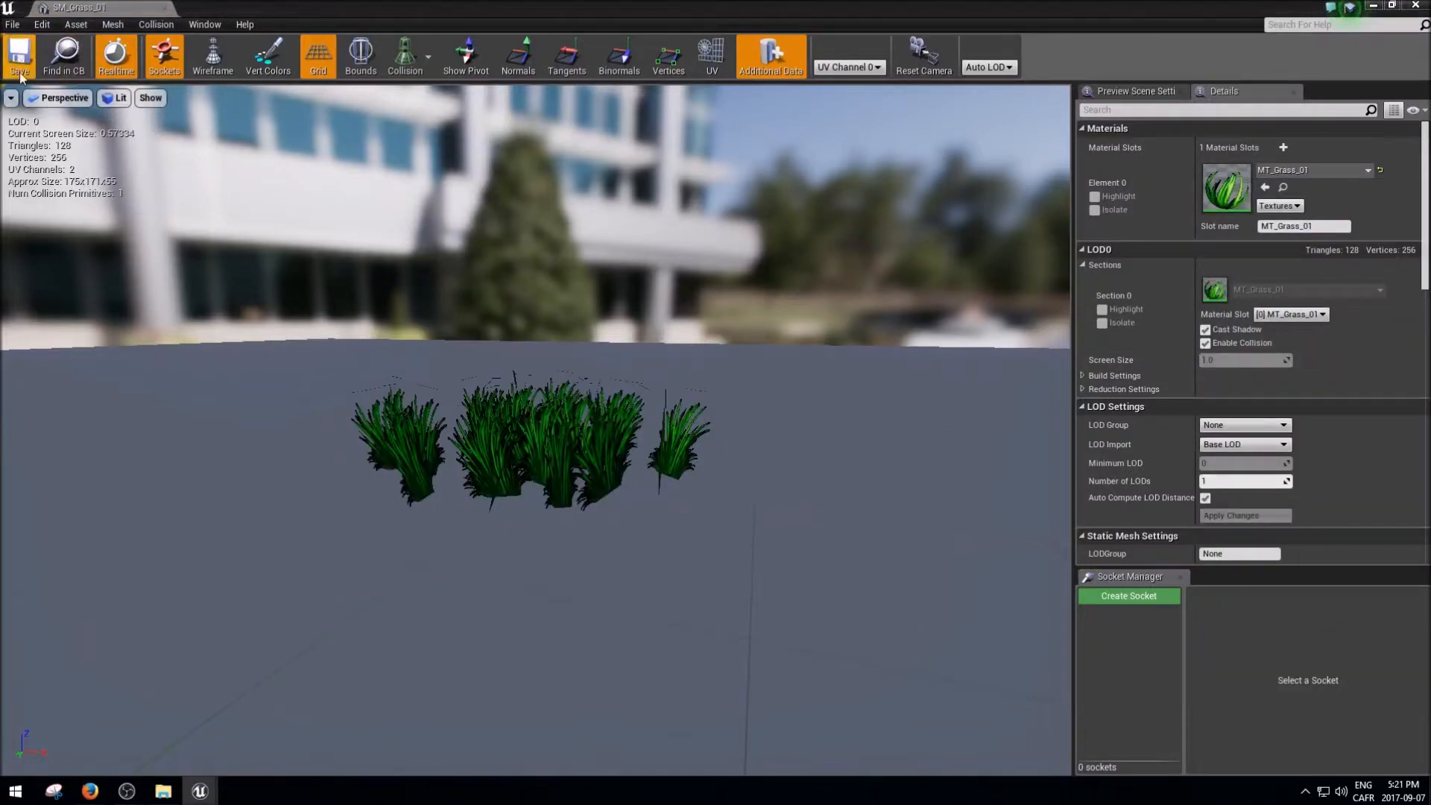
middle_click(78, 8)
left_click(632, 692)
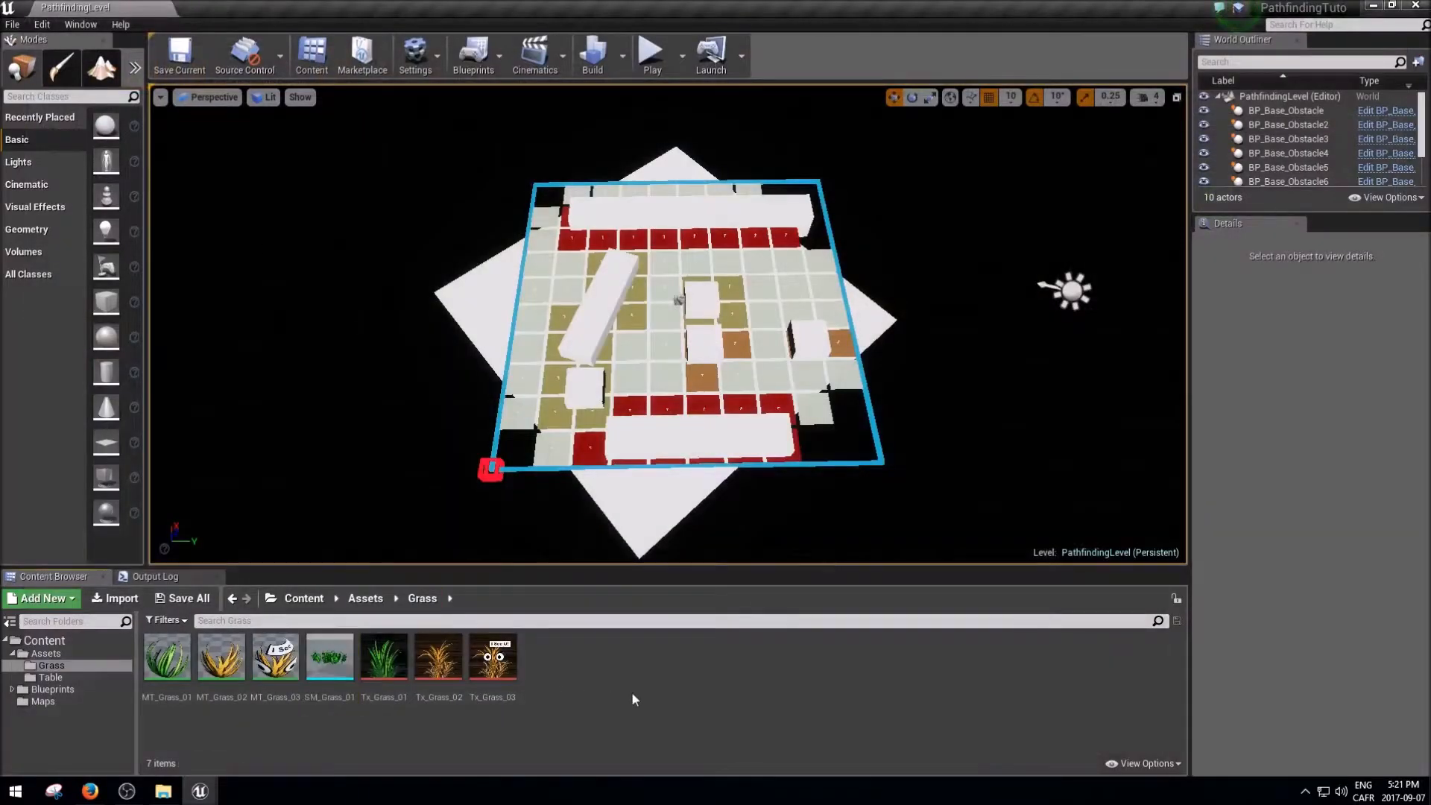
Step: Create a child blueprint of BP_Base_Obstacle from Blueprints/Grid named BP_Grass_01 and move it into the Assets/Grass folder
left_click(46, 653)
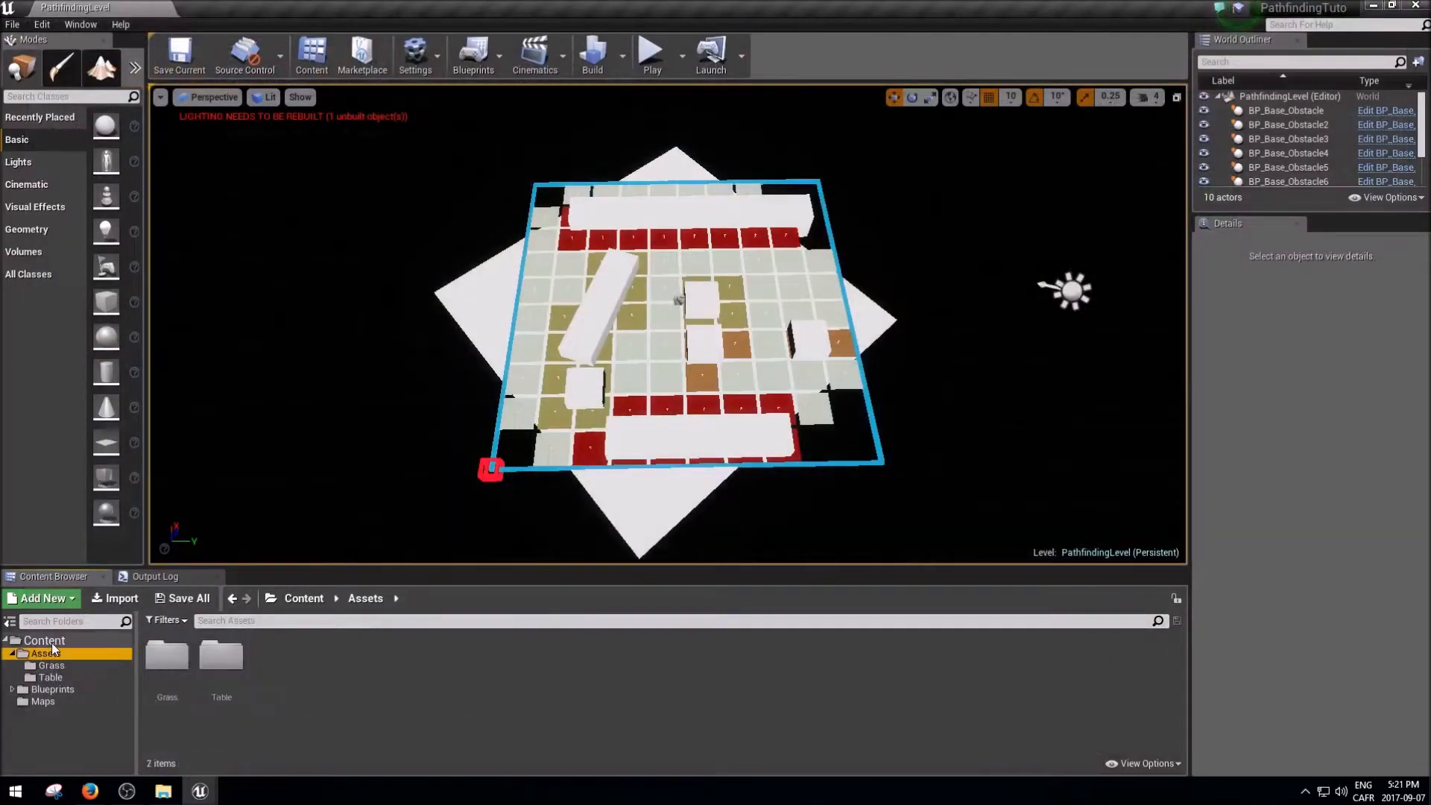
left_click(53, 688)
double_click(167, 656)
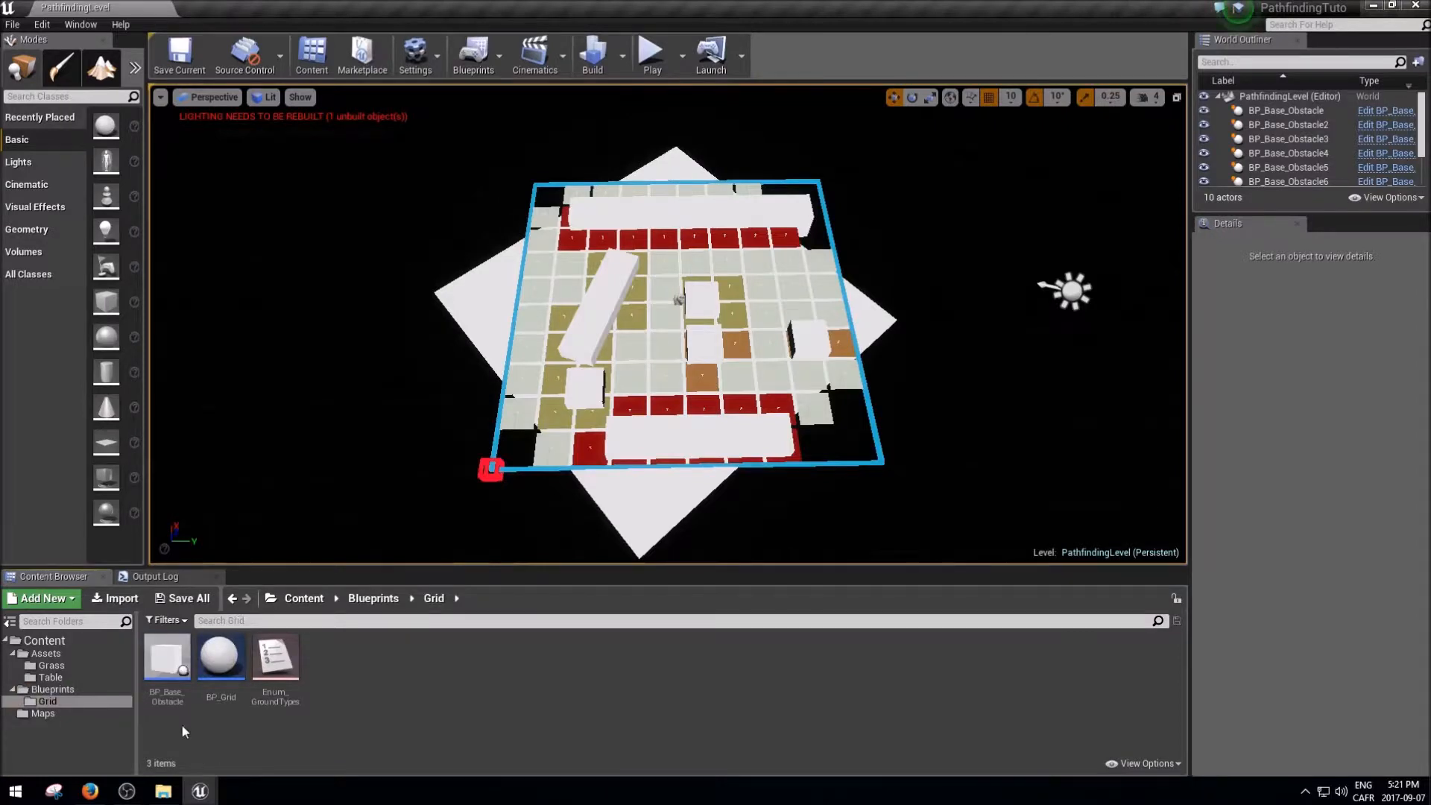
right_click(165, 684)
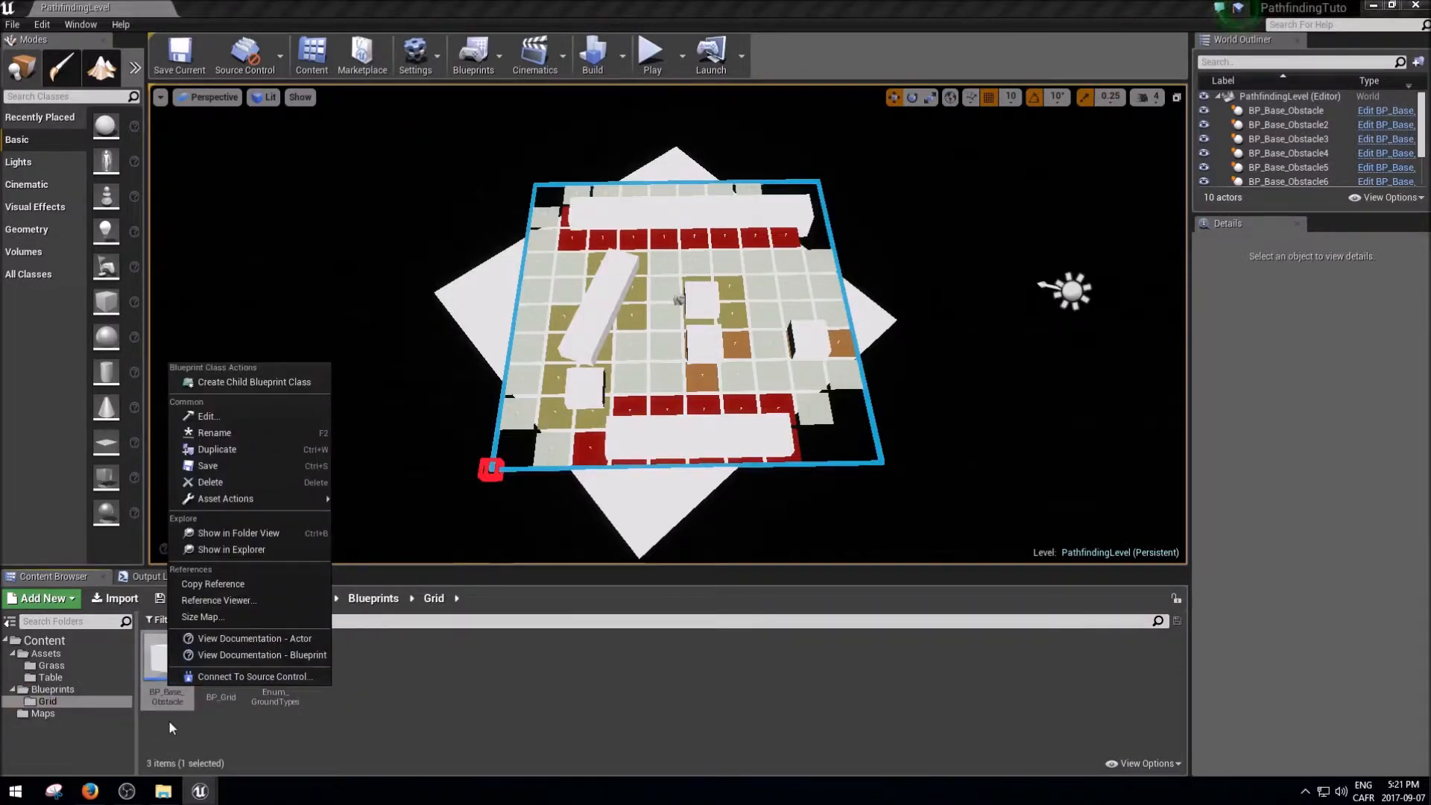
left_click(222, 381)
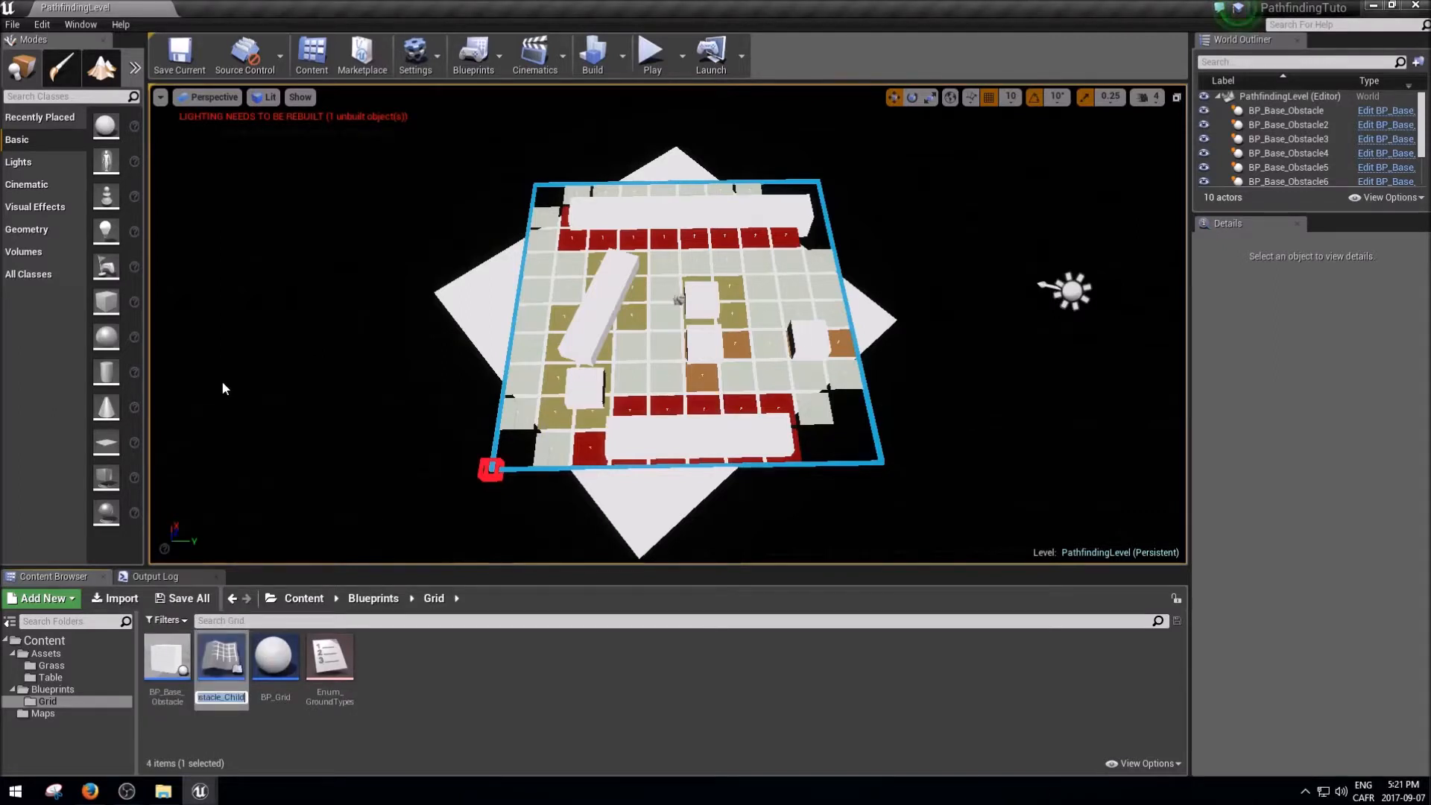
type("BP_")
key("Return")
left_click_drag(222, 656, 59, 668)
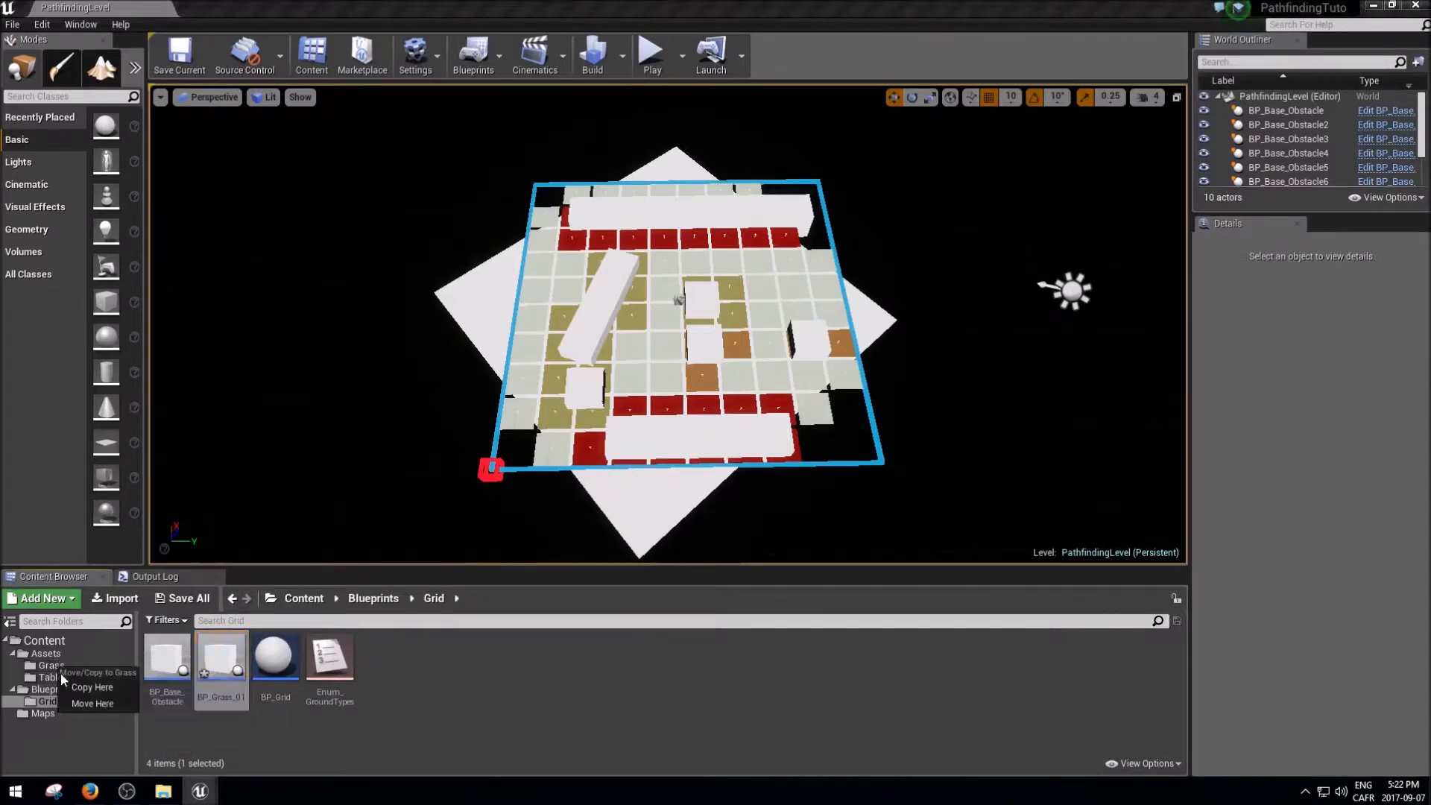
left_click(93, 703)
Step: Create a child blueprint of BP_Base_Obstacle named BP_Table_01 and move it into the Assets/Table folder
right_click(172, 656)
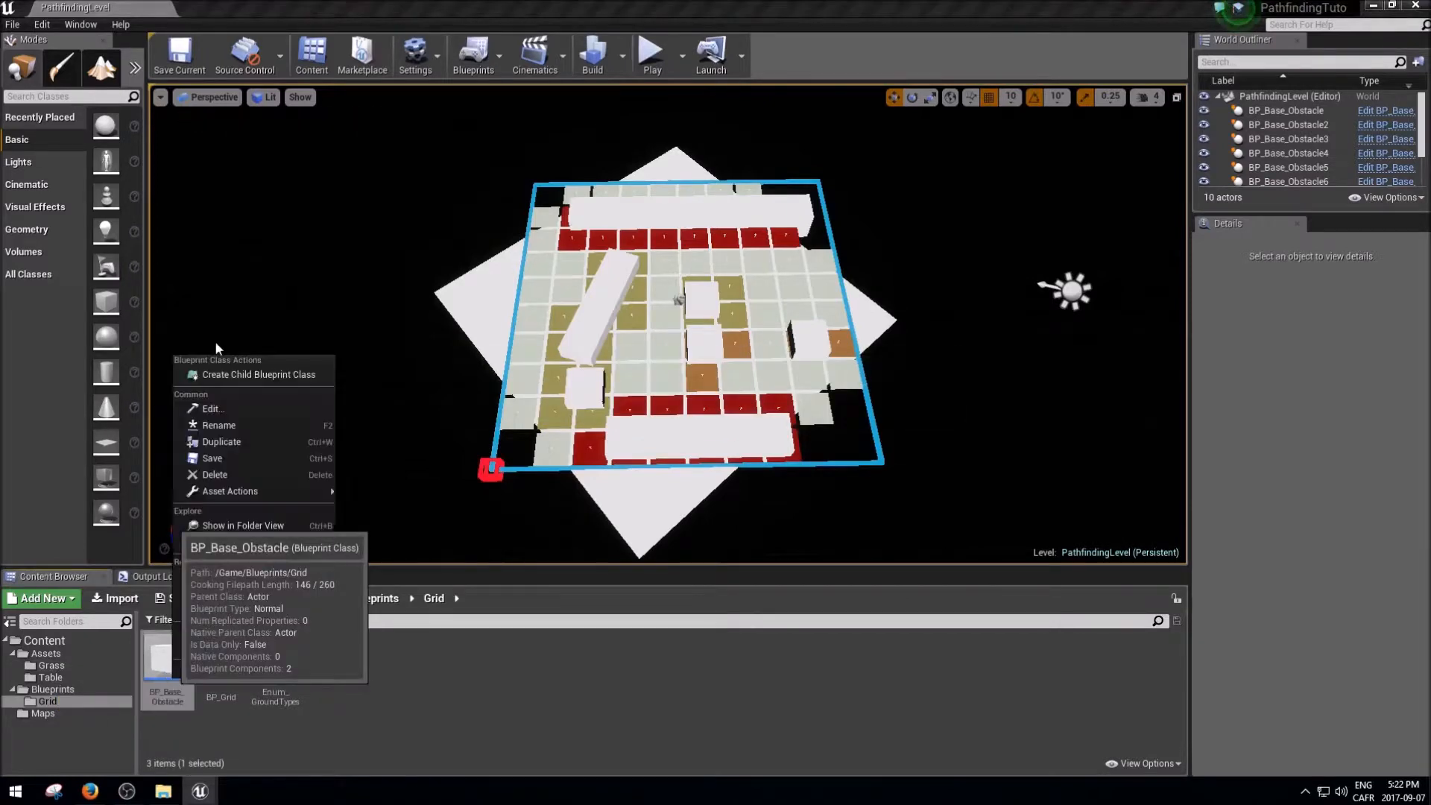
left_click(239, 374)
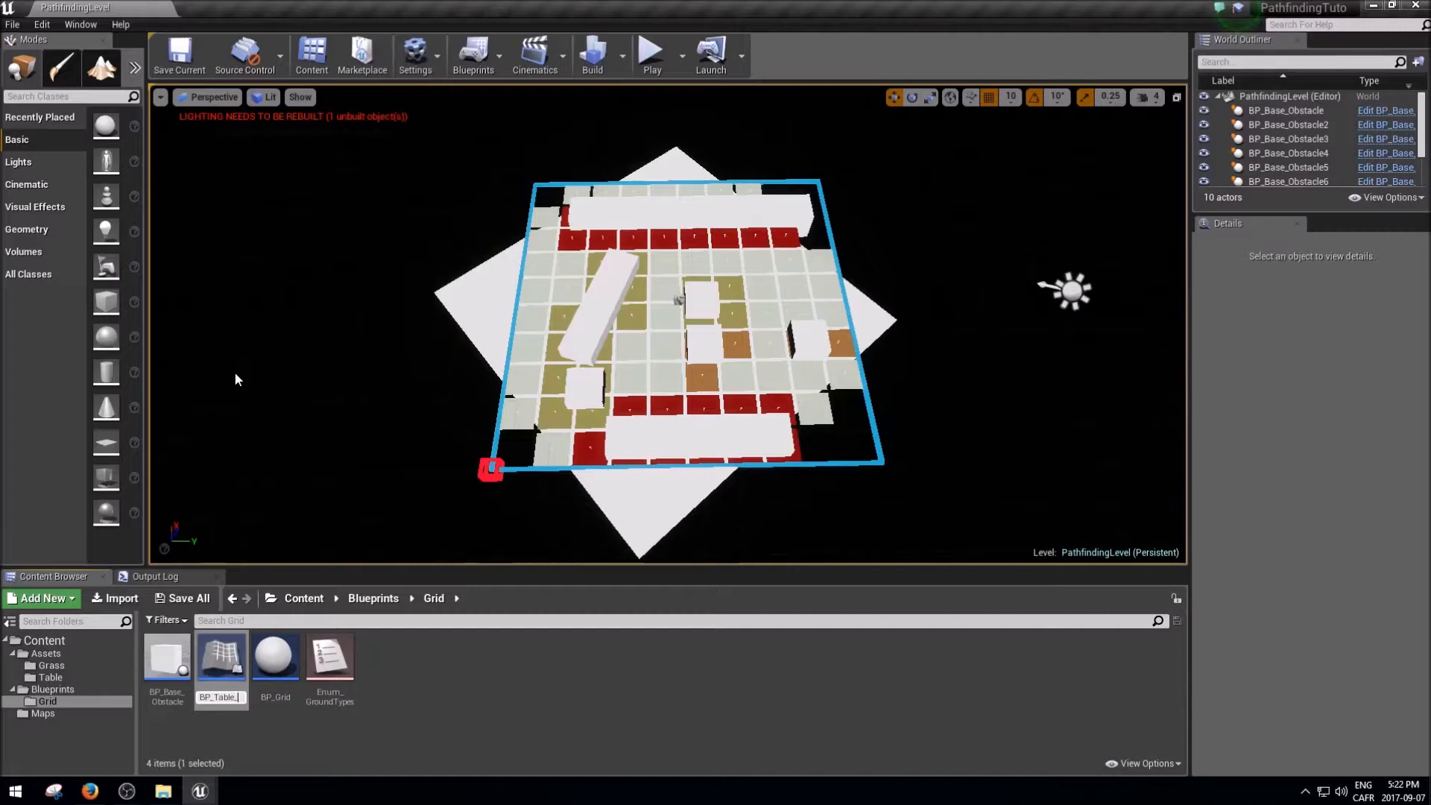
type("BP_Table_01")
key("Return")
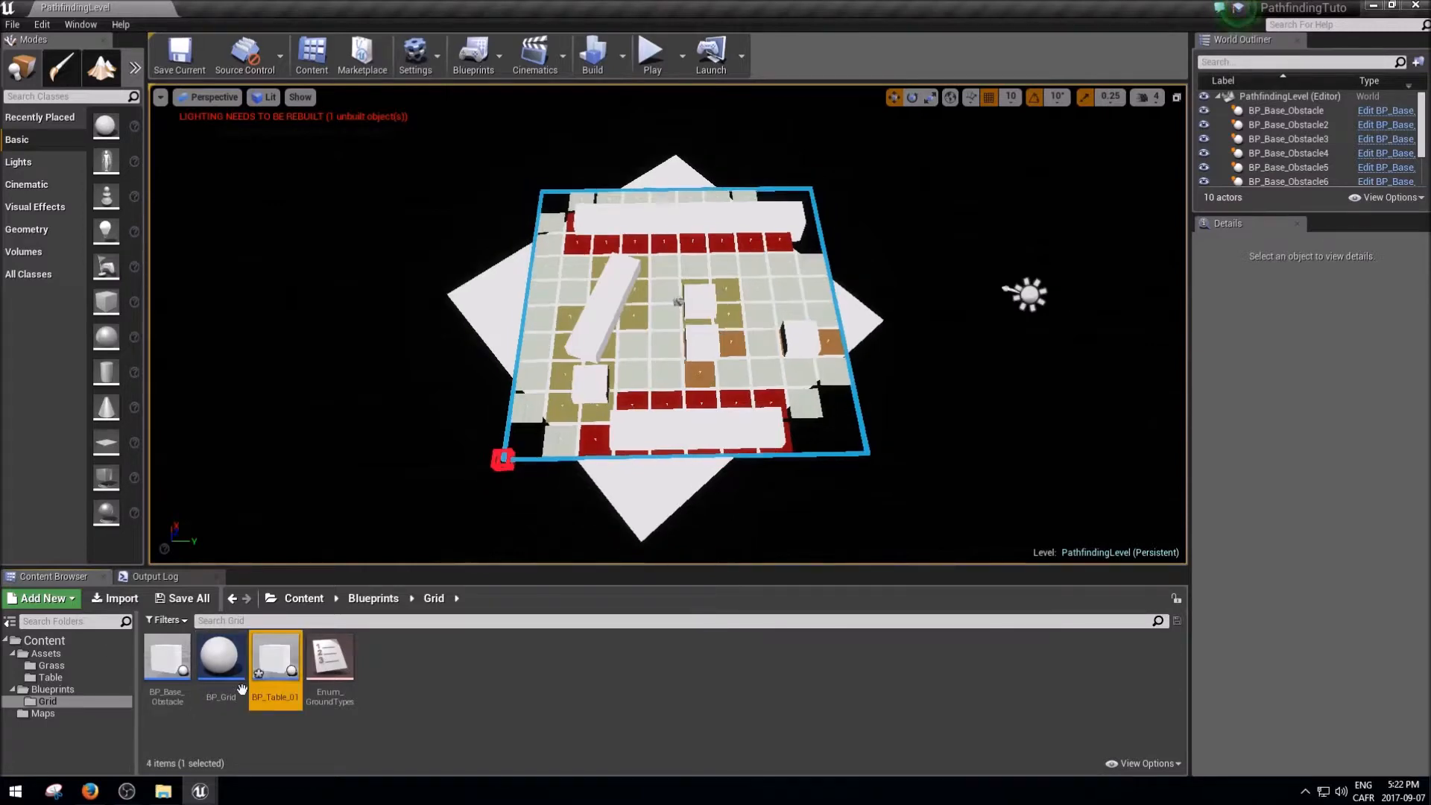
left_click_drag(171, 674, 52, 678)
left_click(80, 712)
Step: Duplicate BP_Grass_01 in the Grass folder to make BP_Grass_02 and BP_Grass_03
left_click(54, 665)
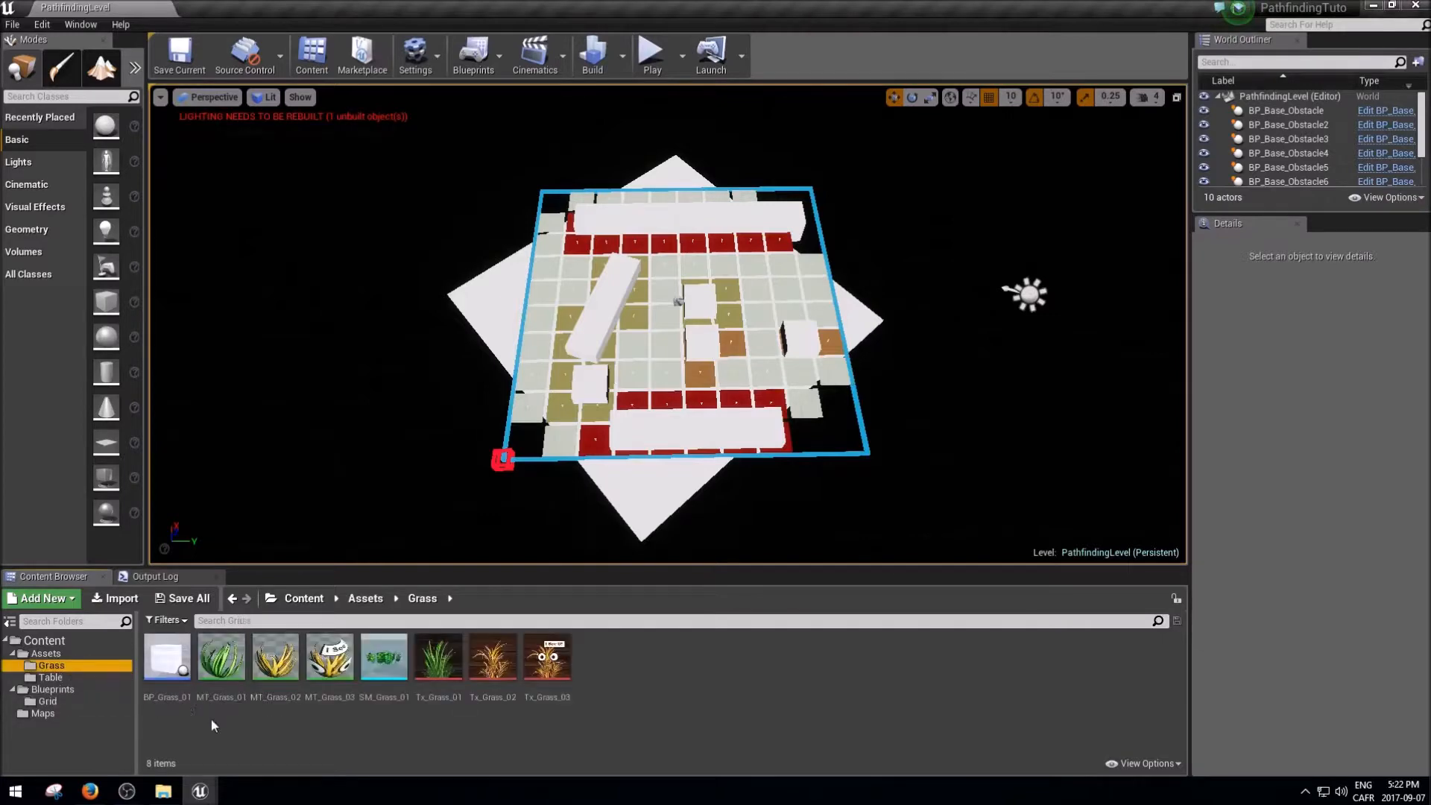
key("ctrl+w")
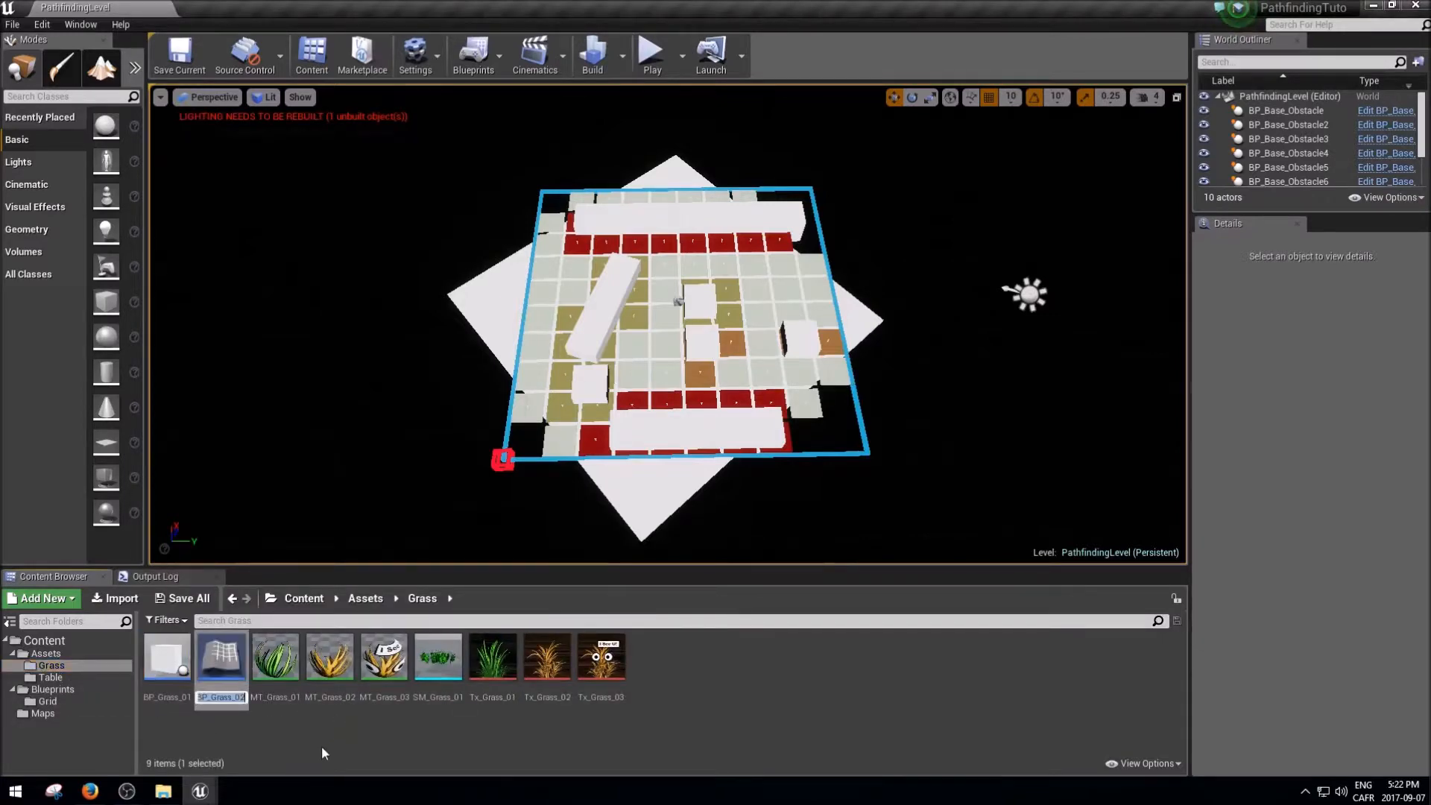
left_click(296, 748)
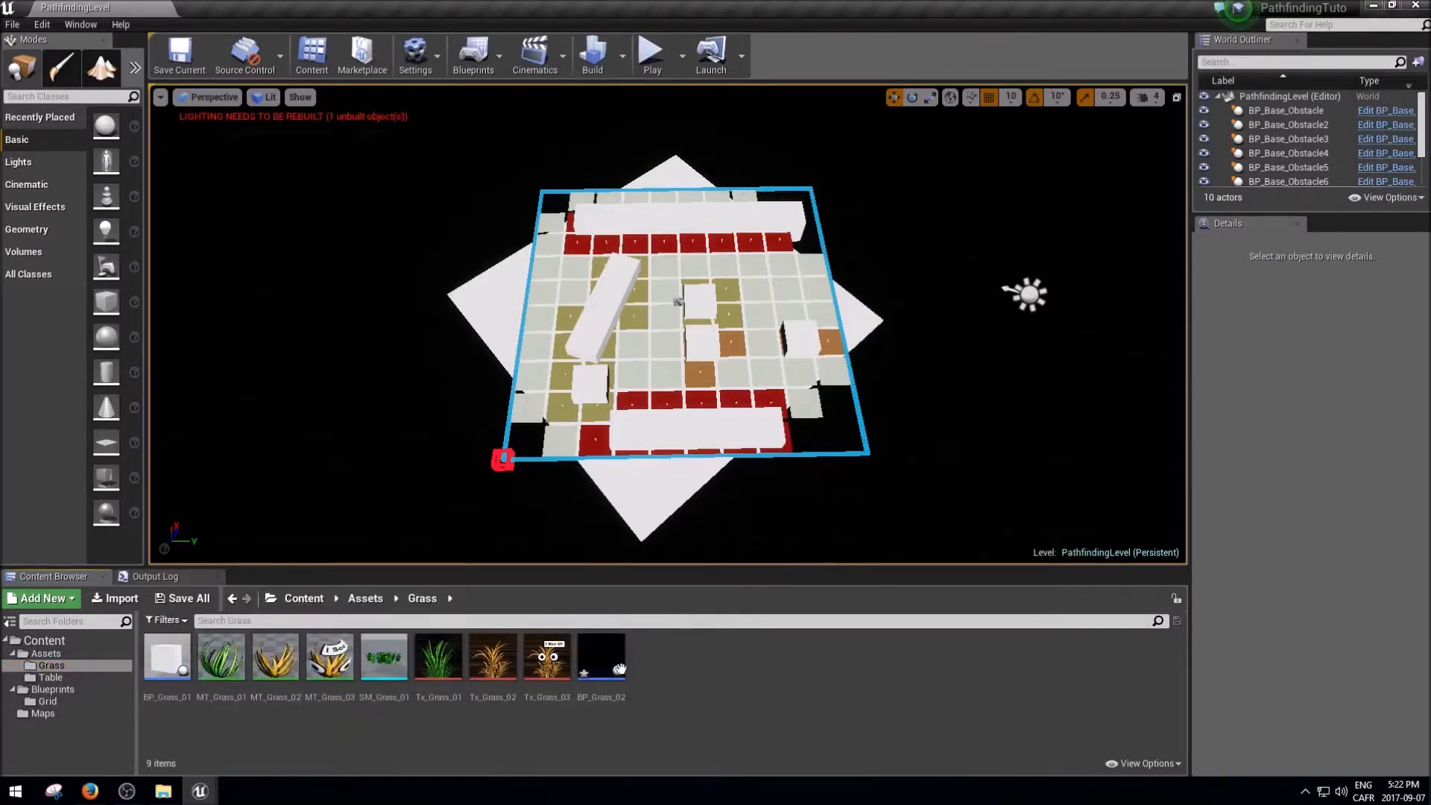
key("ctrl+w")
left_click(276, 711)
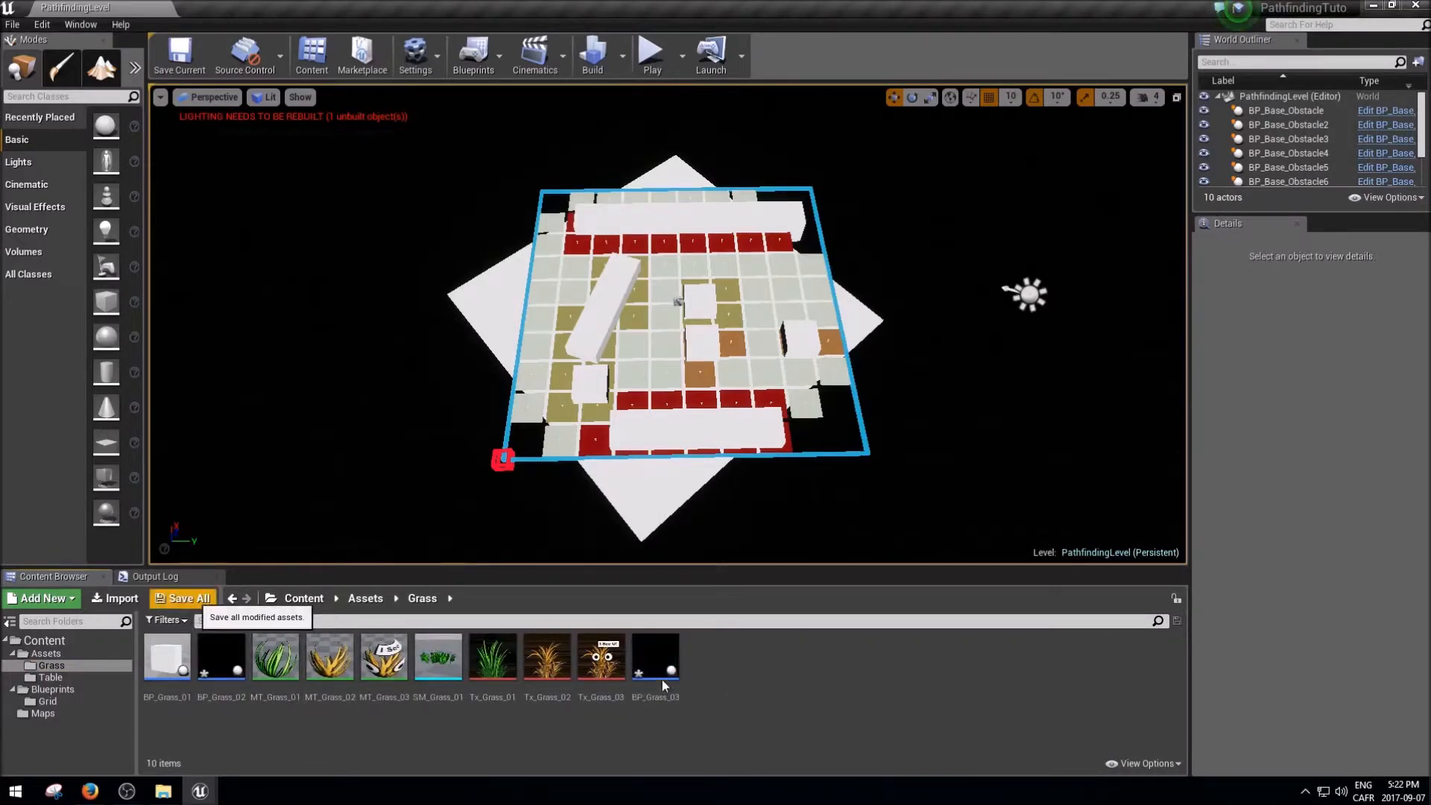
Step: Save all modified assets, then duplicate BP_Table_01 in the Assets/Table folder as BP_Stool_01
left_click(201, 601)
left_click(52, 678)
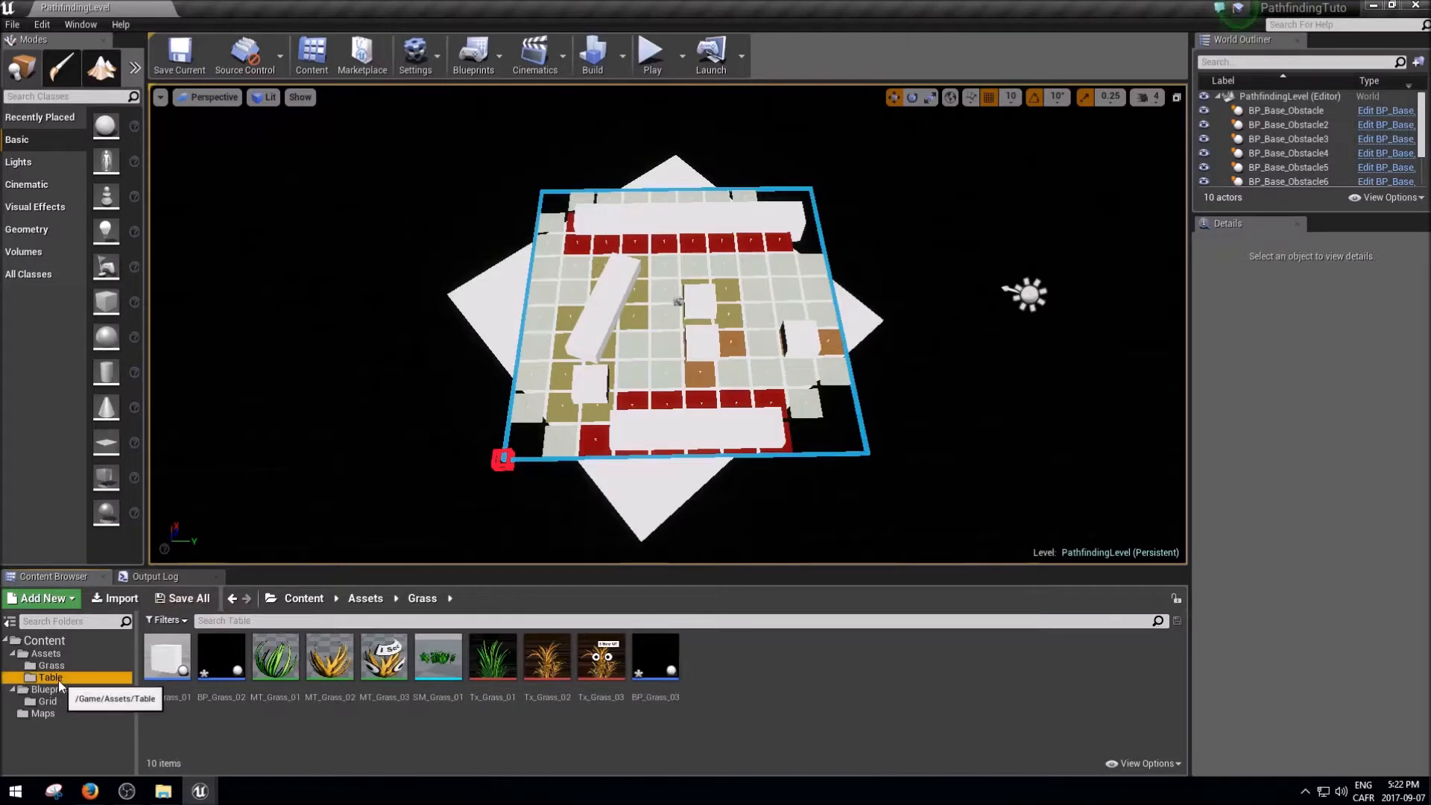
left_click(187, 689)
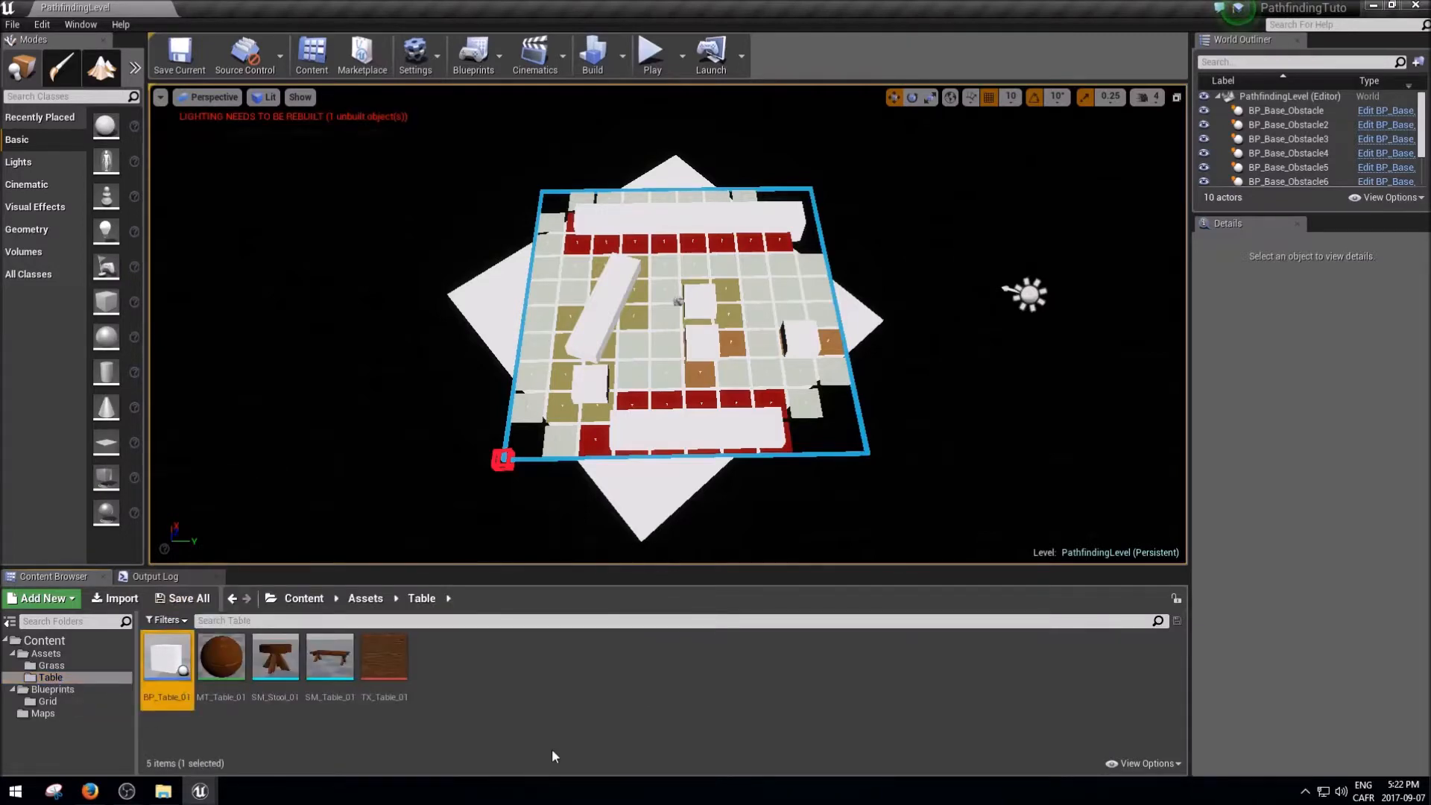
key("ctrl+w")
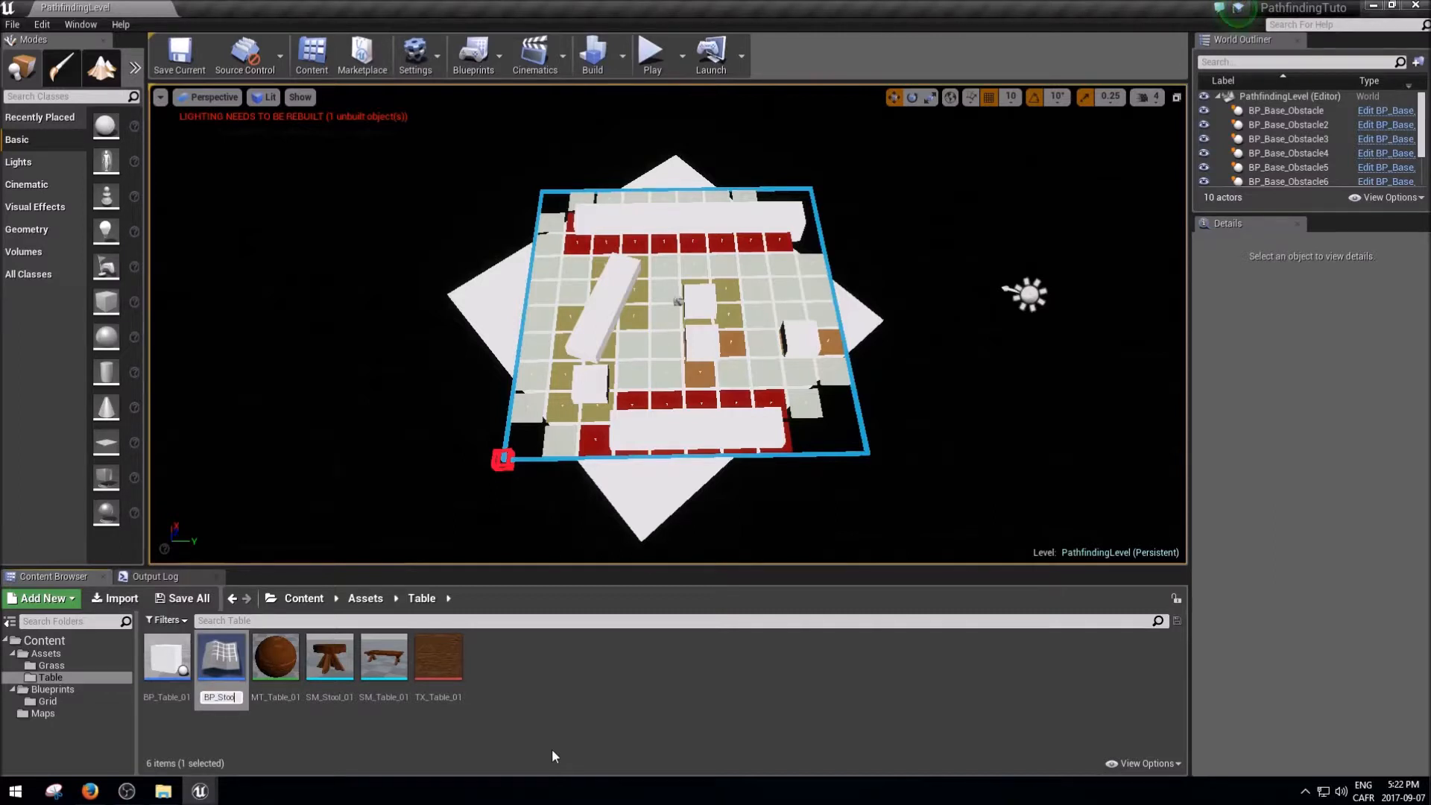
type("BP_Stool_01")
key("Return")
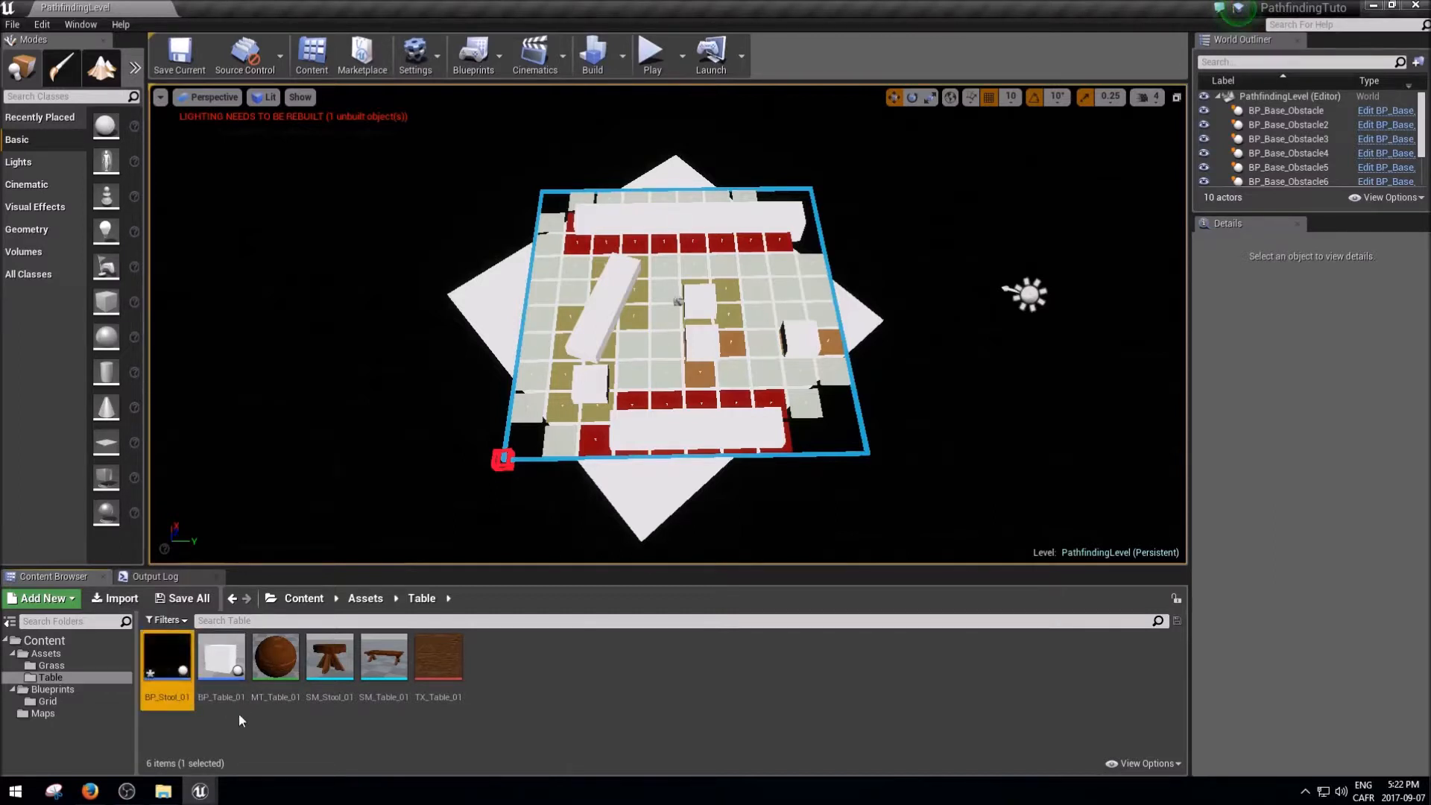
left_click(235, 715)
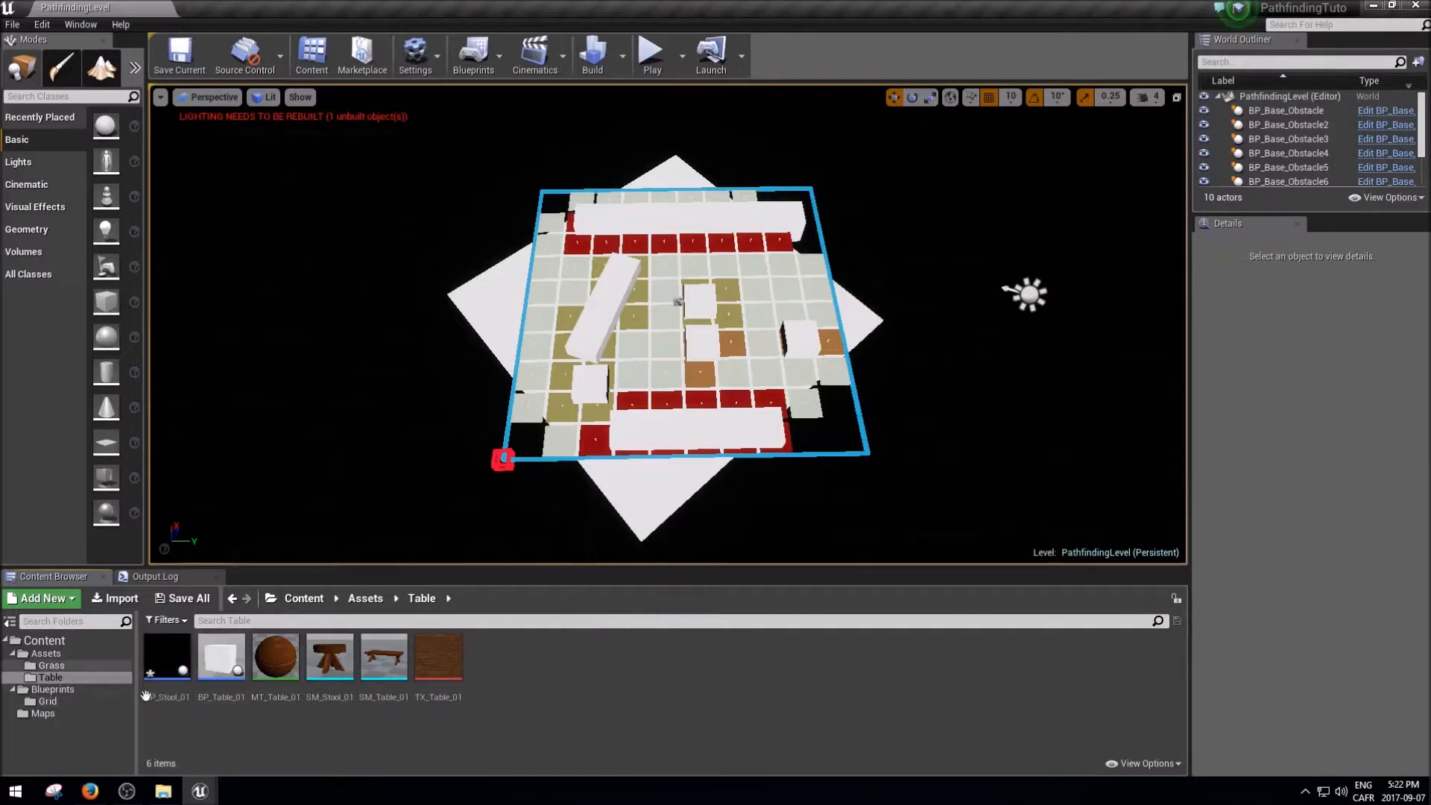
Step: In BP_Table_01, set the inherited StaticMesh to SM_Table_01, reset its material to the base MT_Table_01, and compile and save the blueprint
double_click(217, 684)
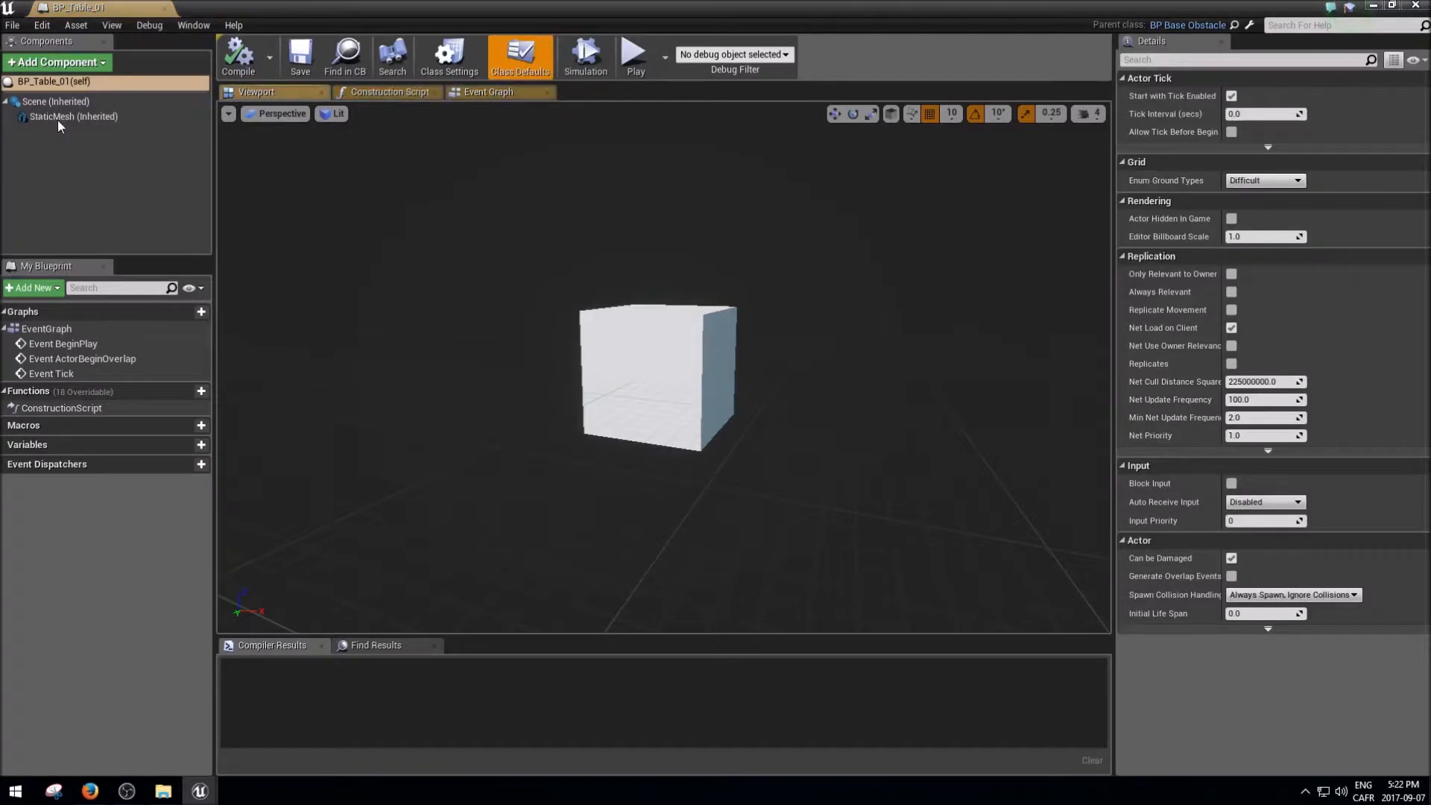
left_click(64, 117)
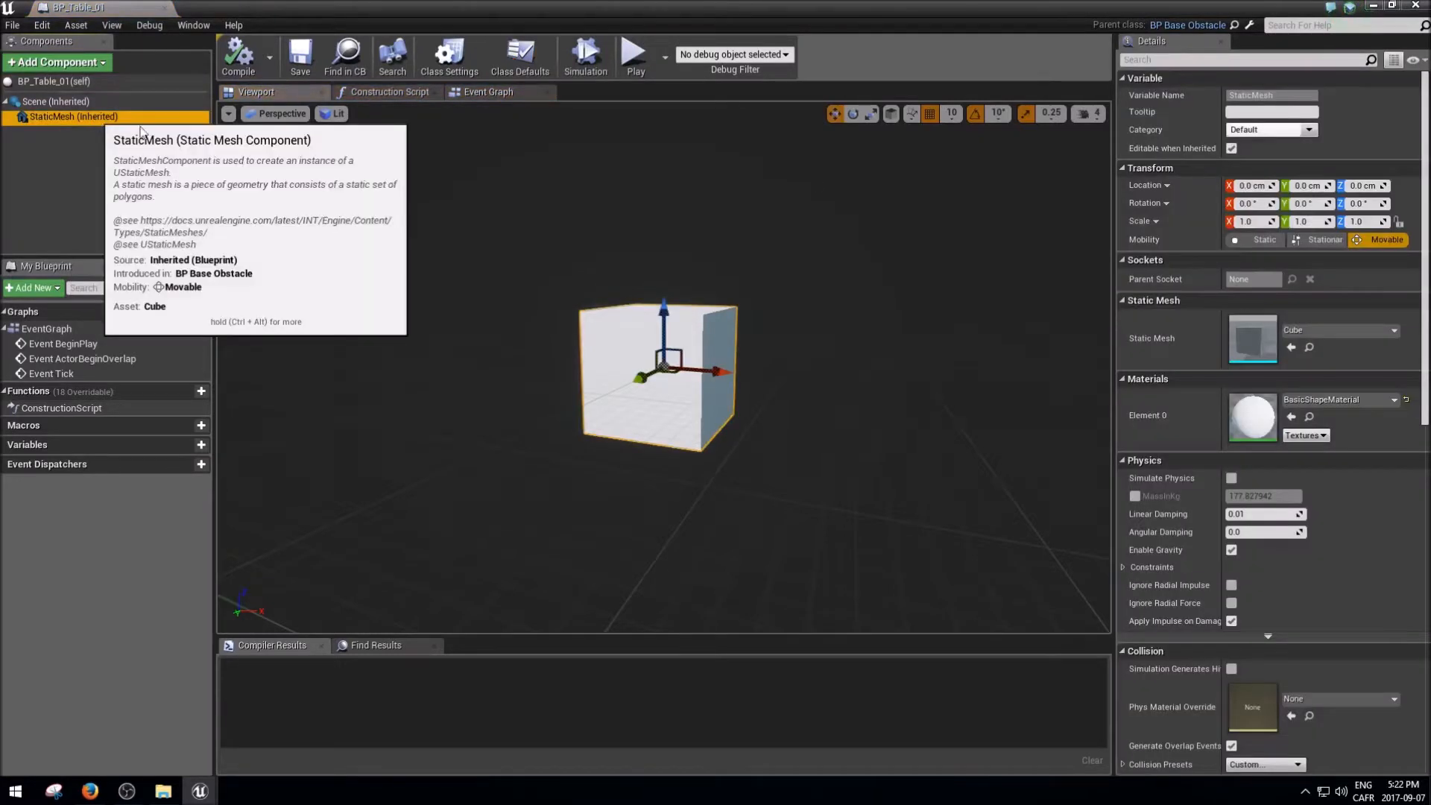
left_click(1315, 329)
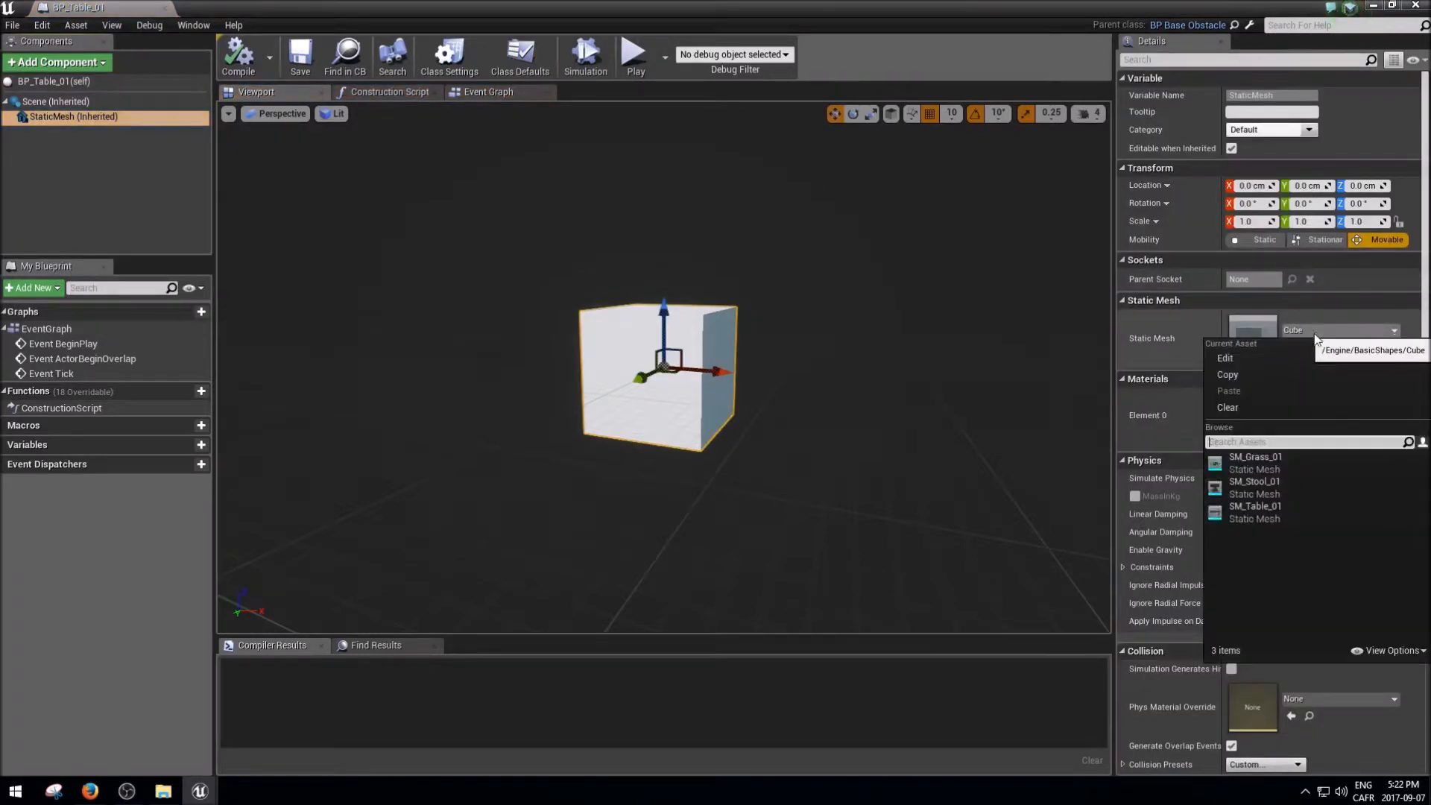
left_click(1250, 514)
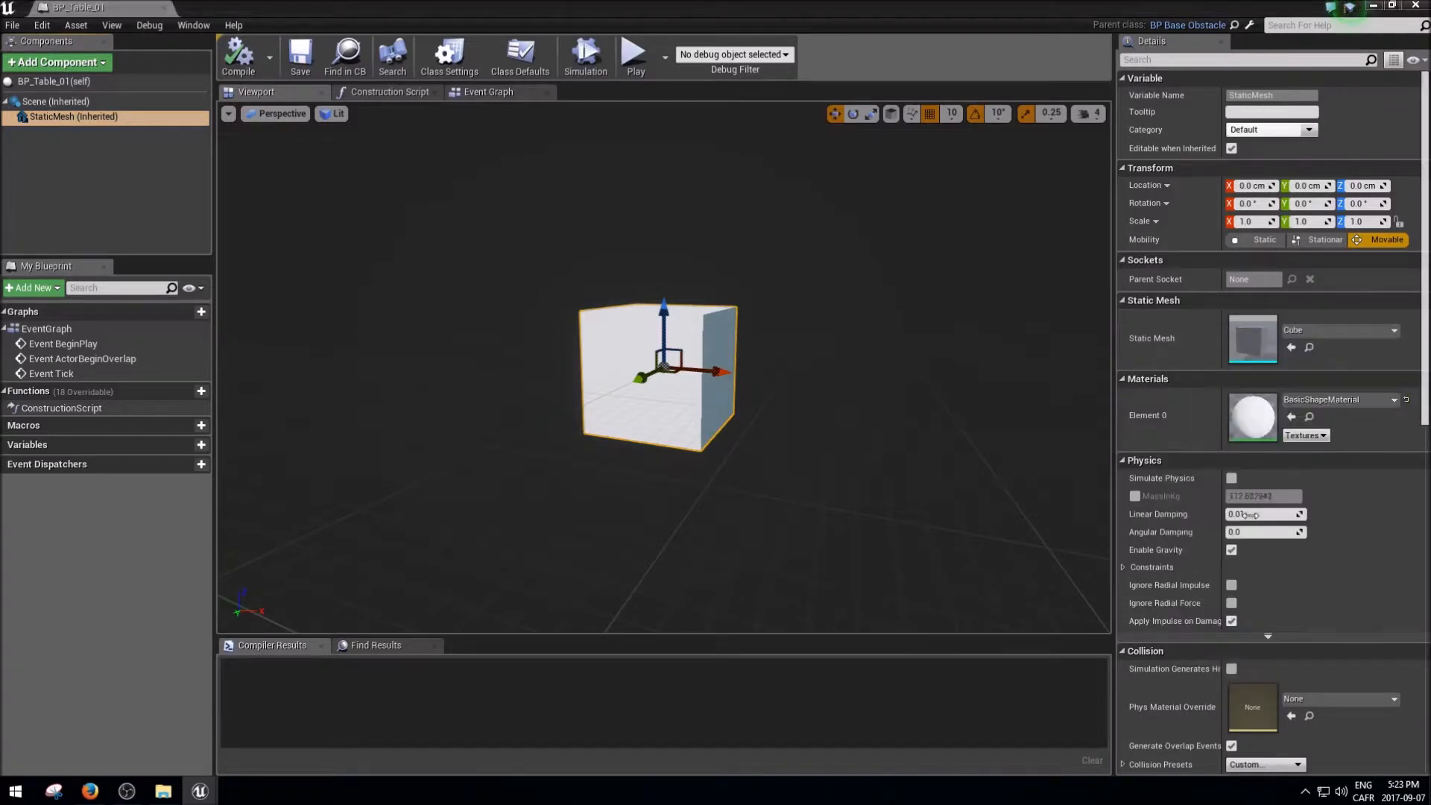
left_click(1407, 400)
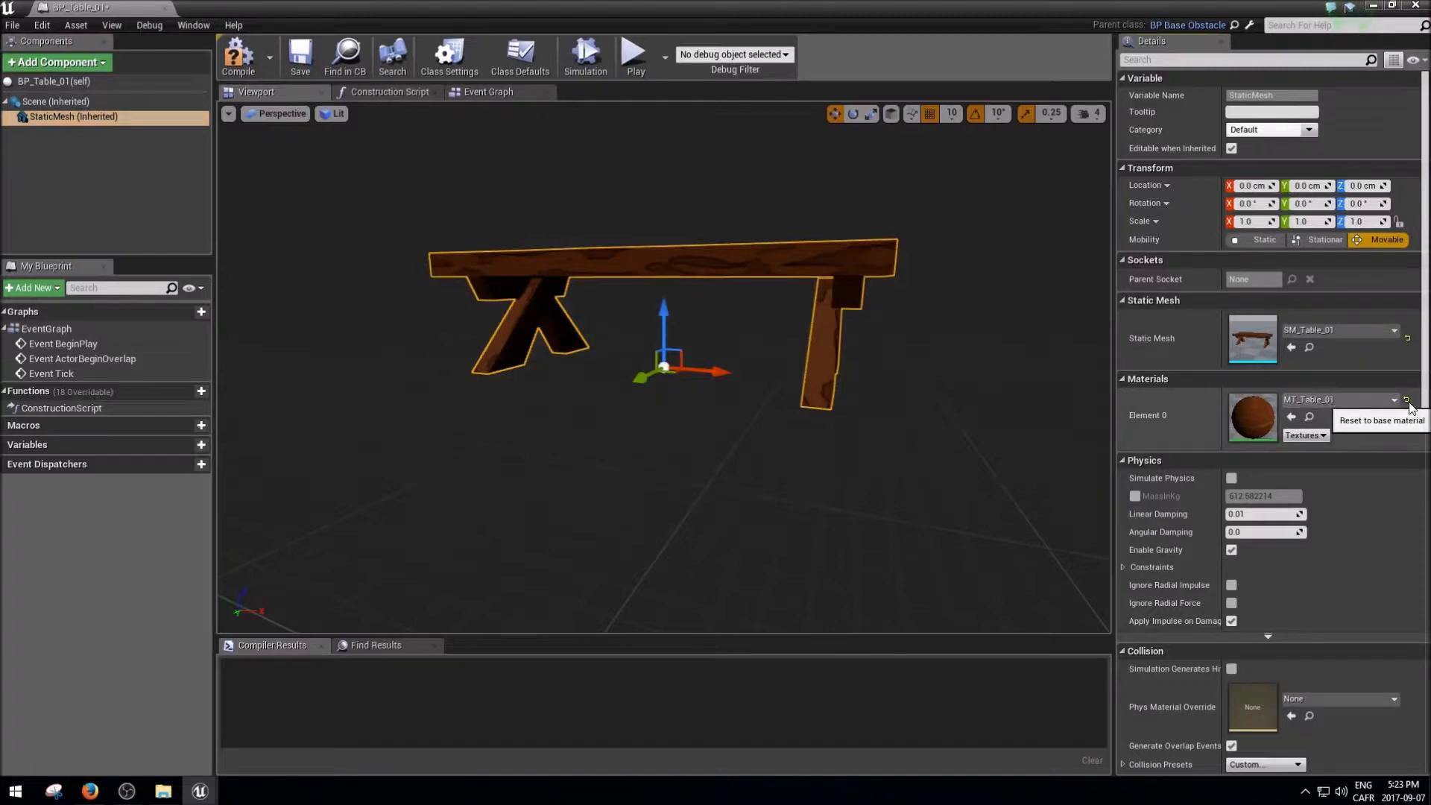
right_click_drag(731, 444, 734, 418)
key("w")
key("f")
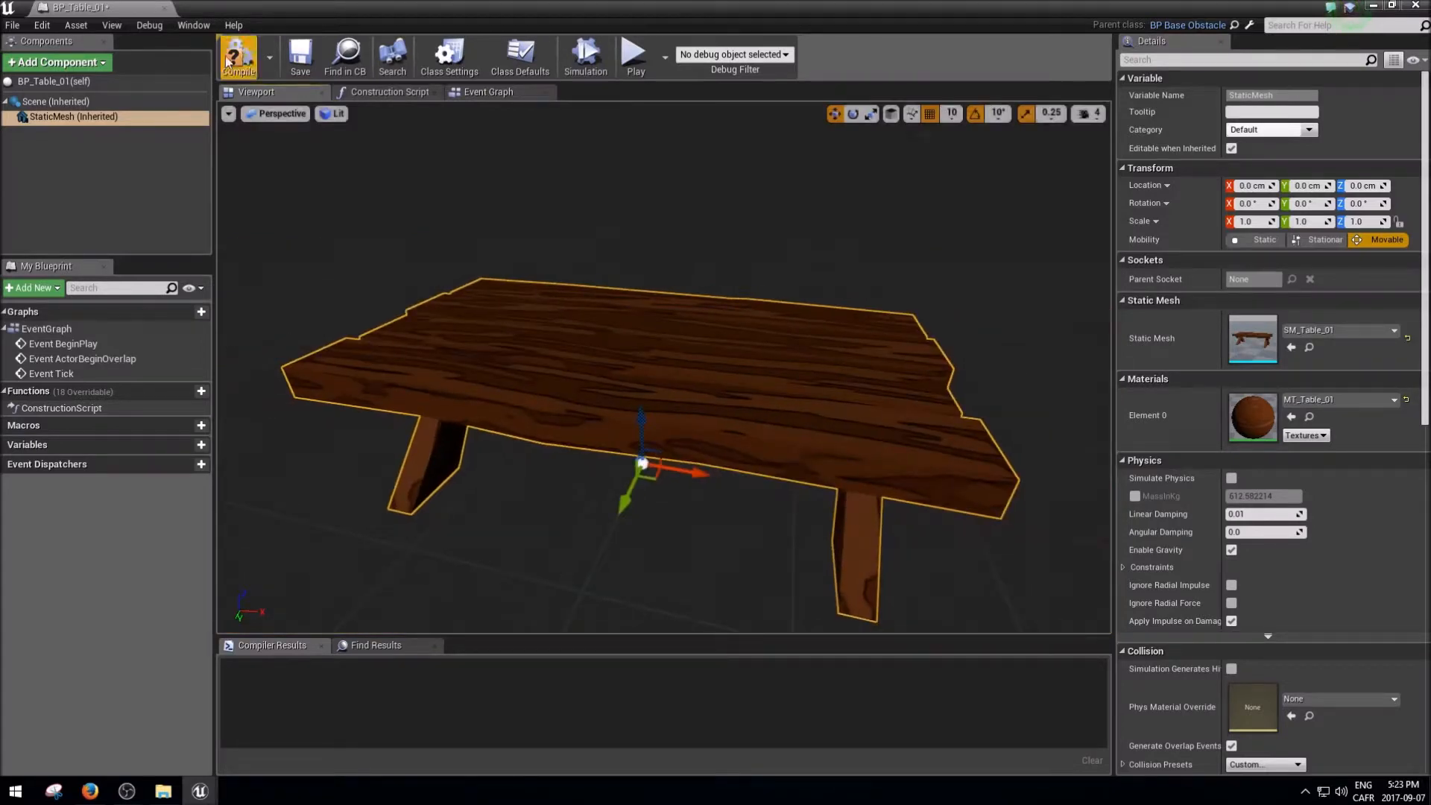
left_click(301, 59)
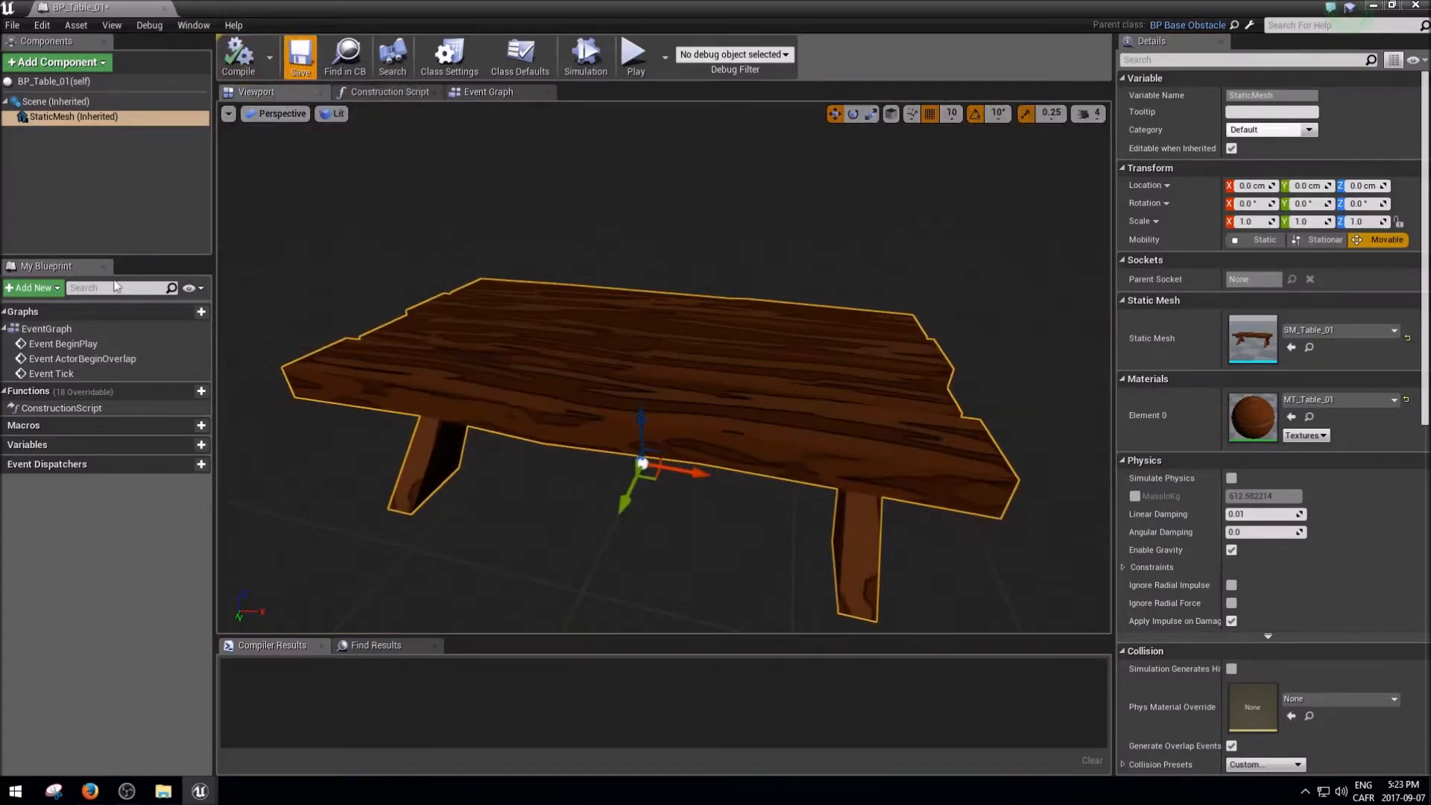
Step: Set Enum Ground Types to Impossible in BP_Table_01's class defaults, then compile and close the blueprint
left_click(509, 66)
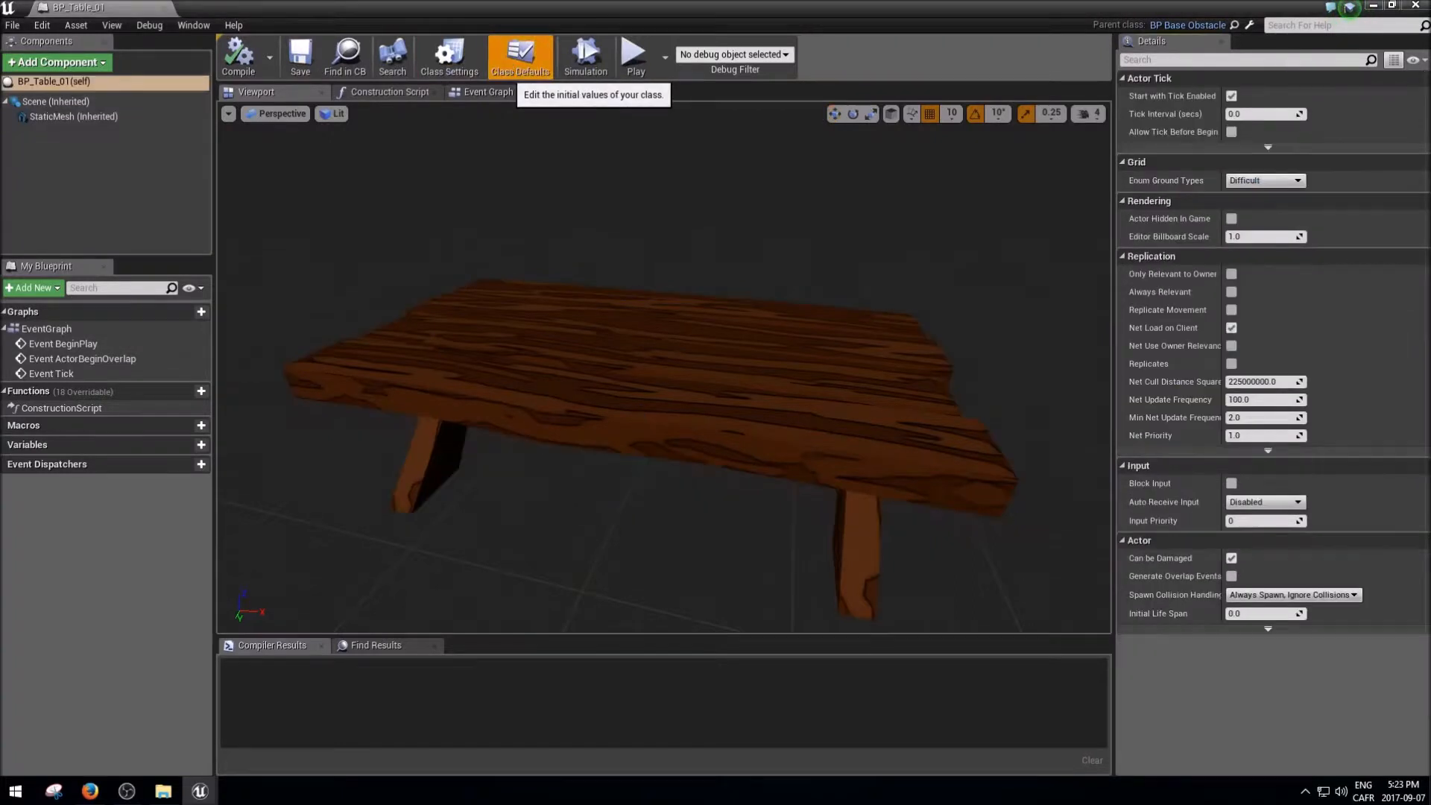
left_click(1250, 184)
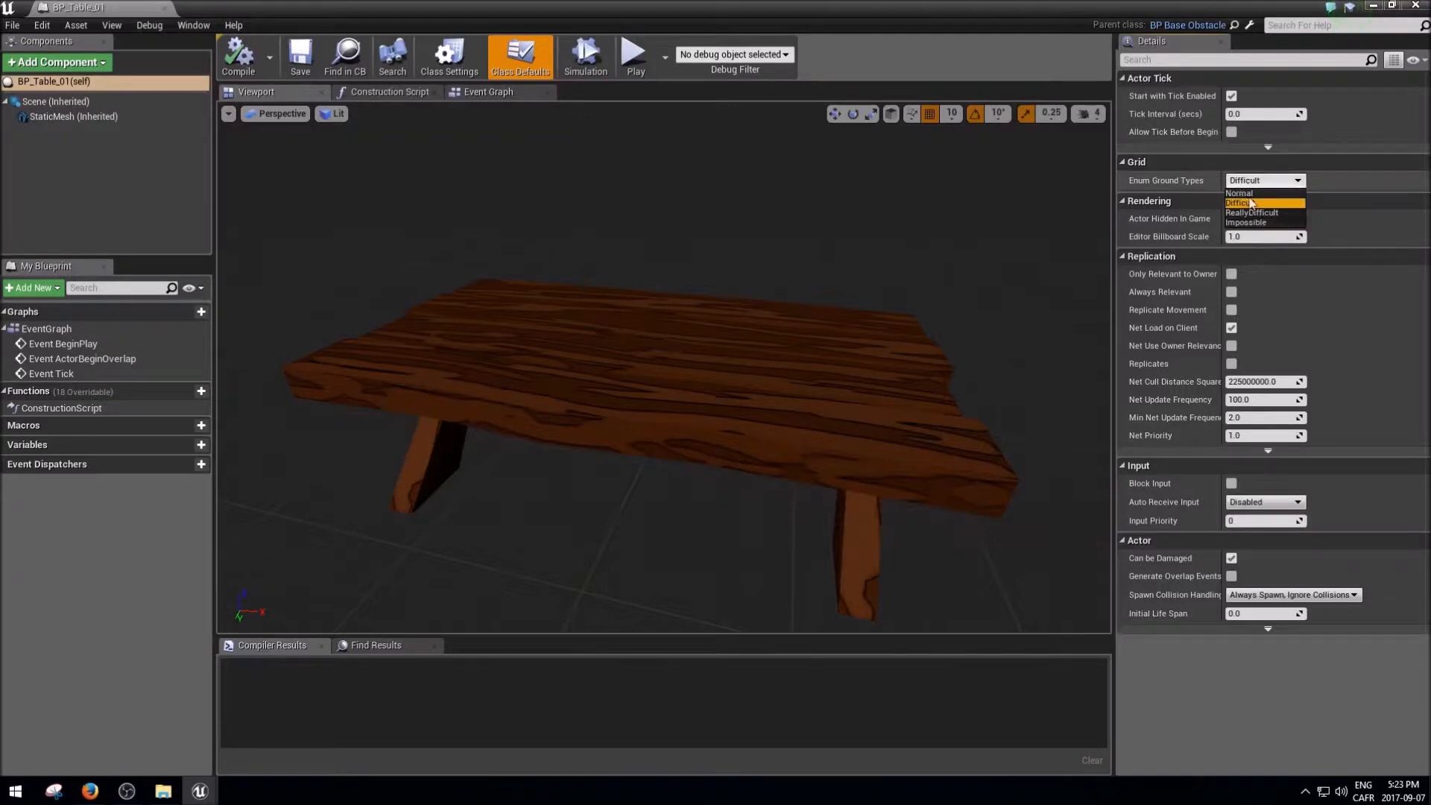
left_click(1248, 223)
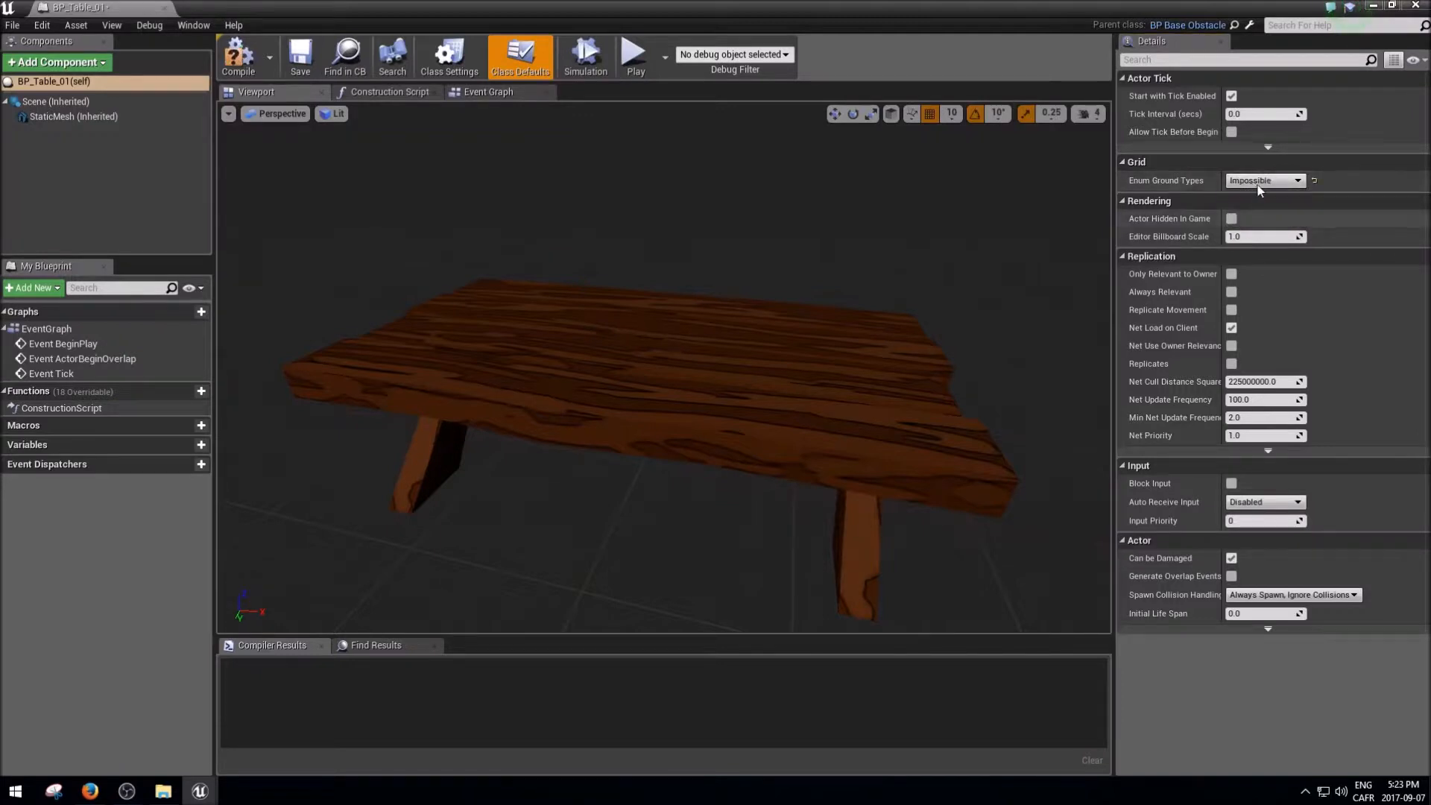
left_click(238, 56)
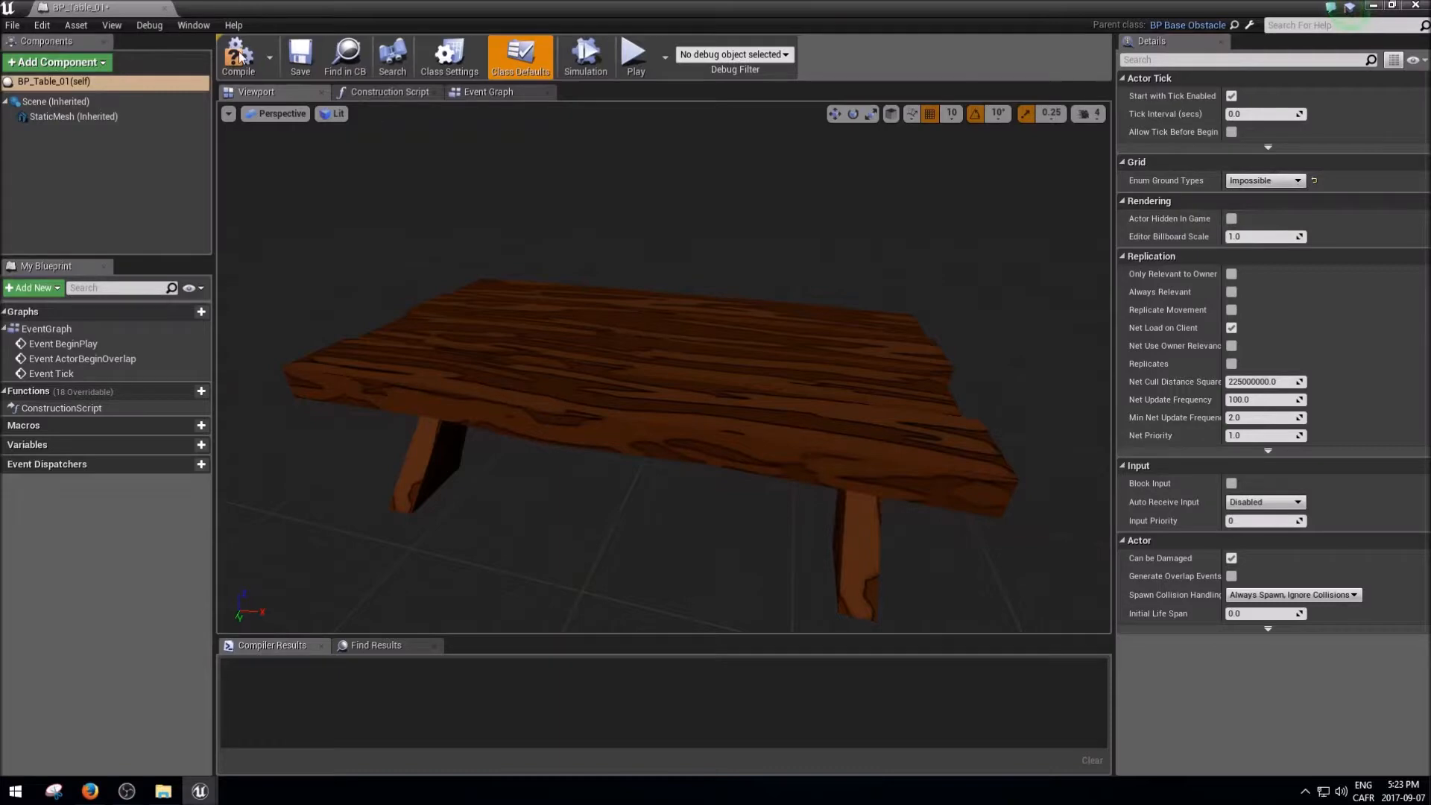
middle_click(119, 10)
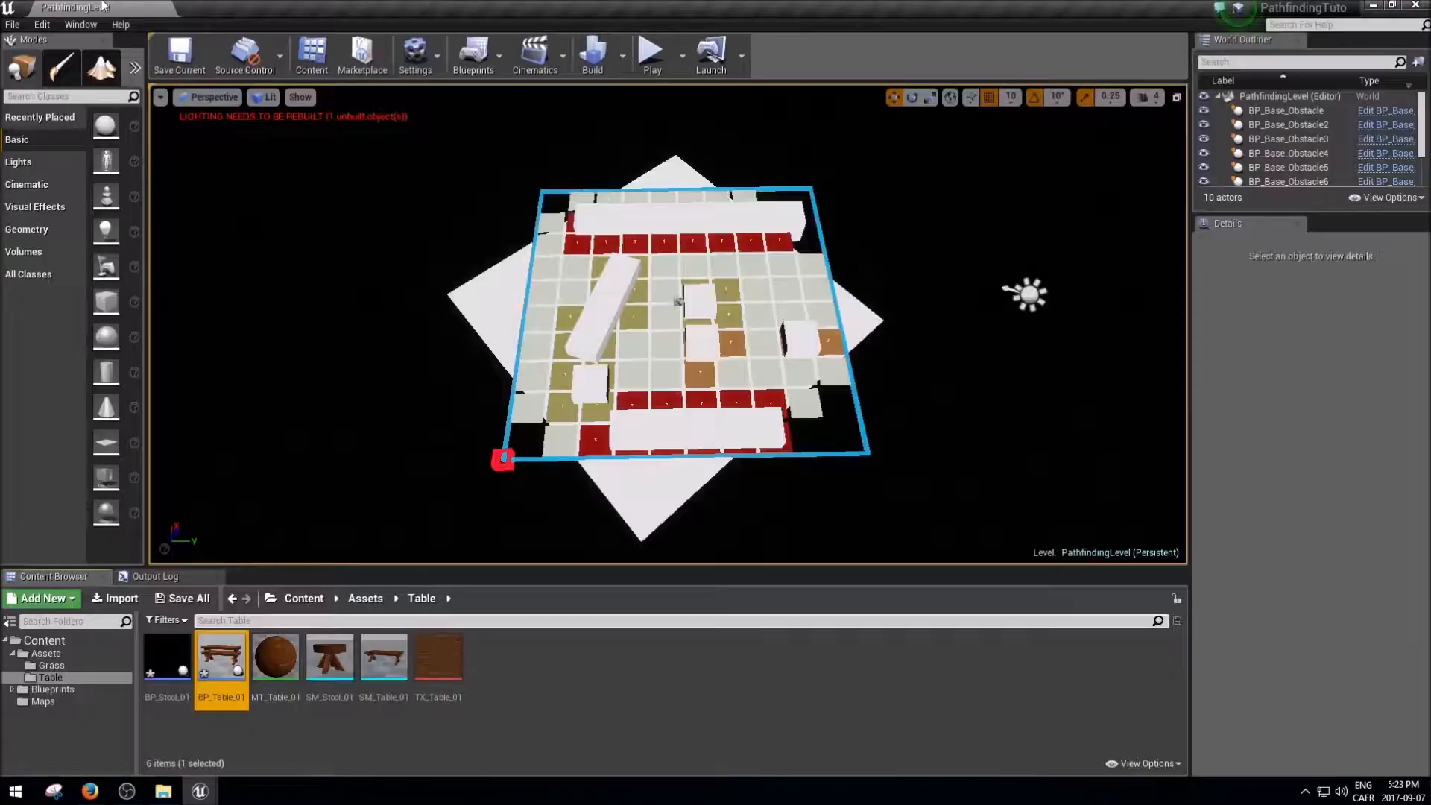
Step: Open BP_Stool_01 in the full blueprint editor and set its inherited StaticMesh to SM_Stool_01 with the base material MT_Table_01
double_click(168, 691)
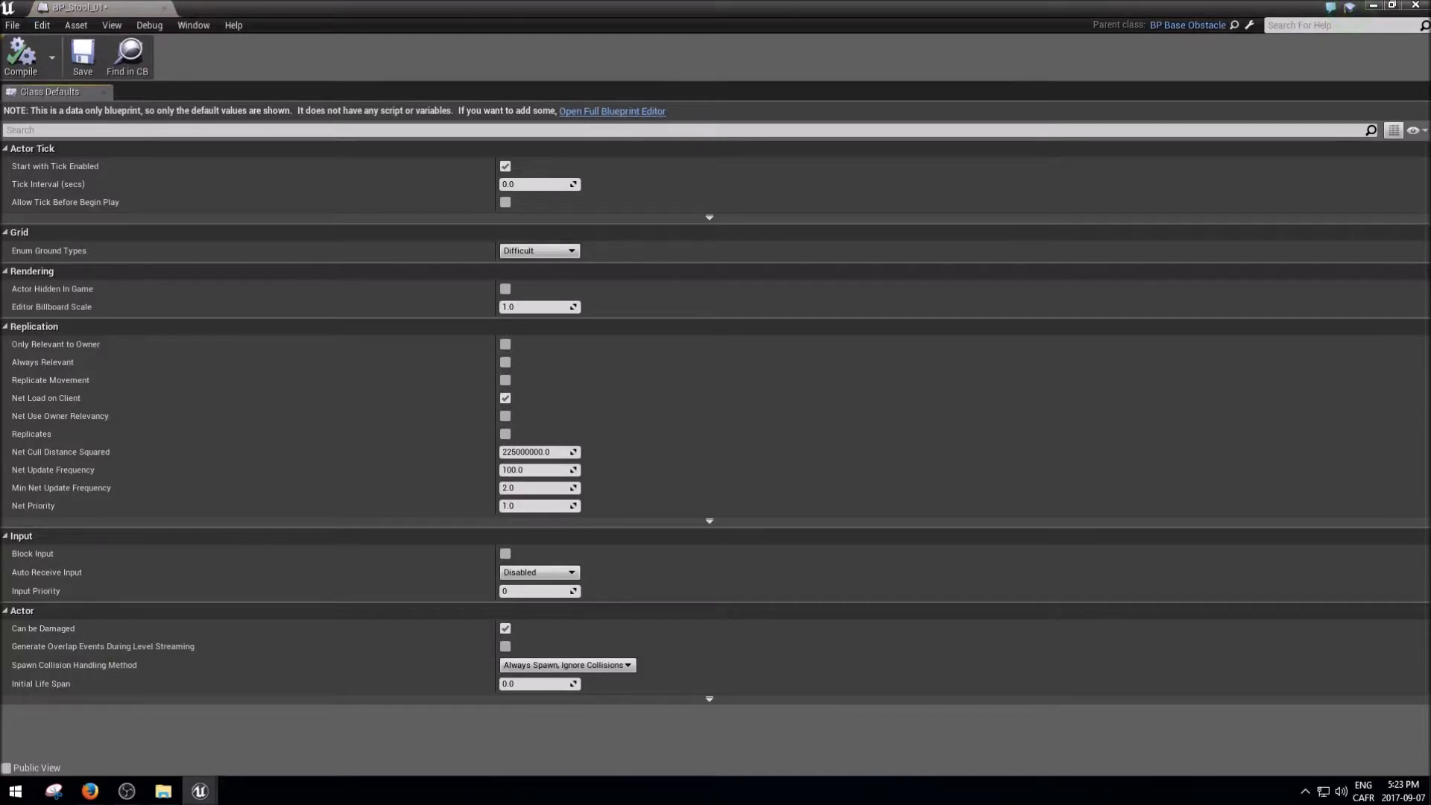
left_click(589, 112)
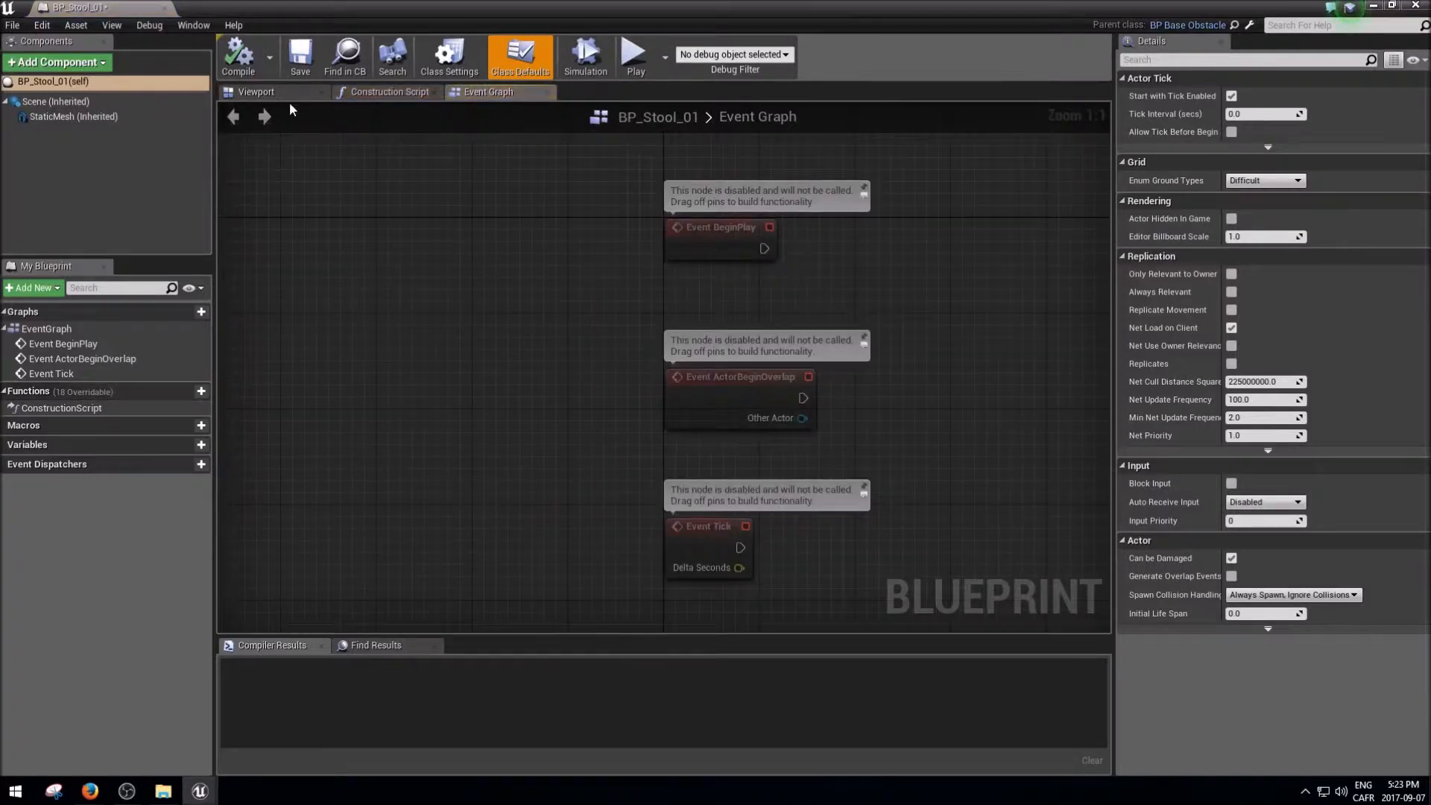
left_click(251, 92)
left_click(70, 116)
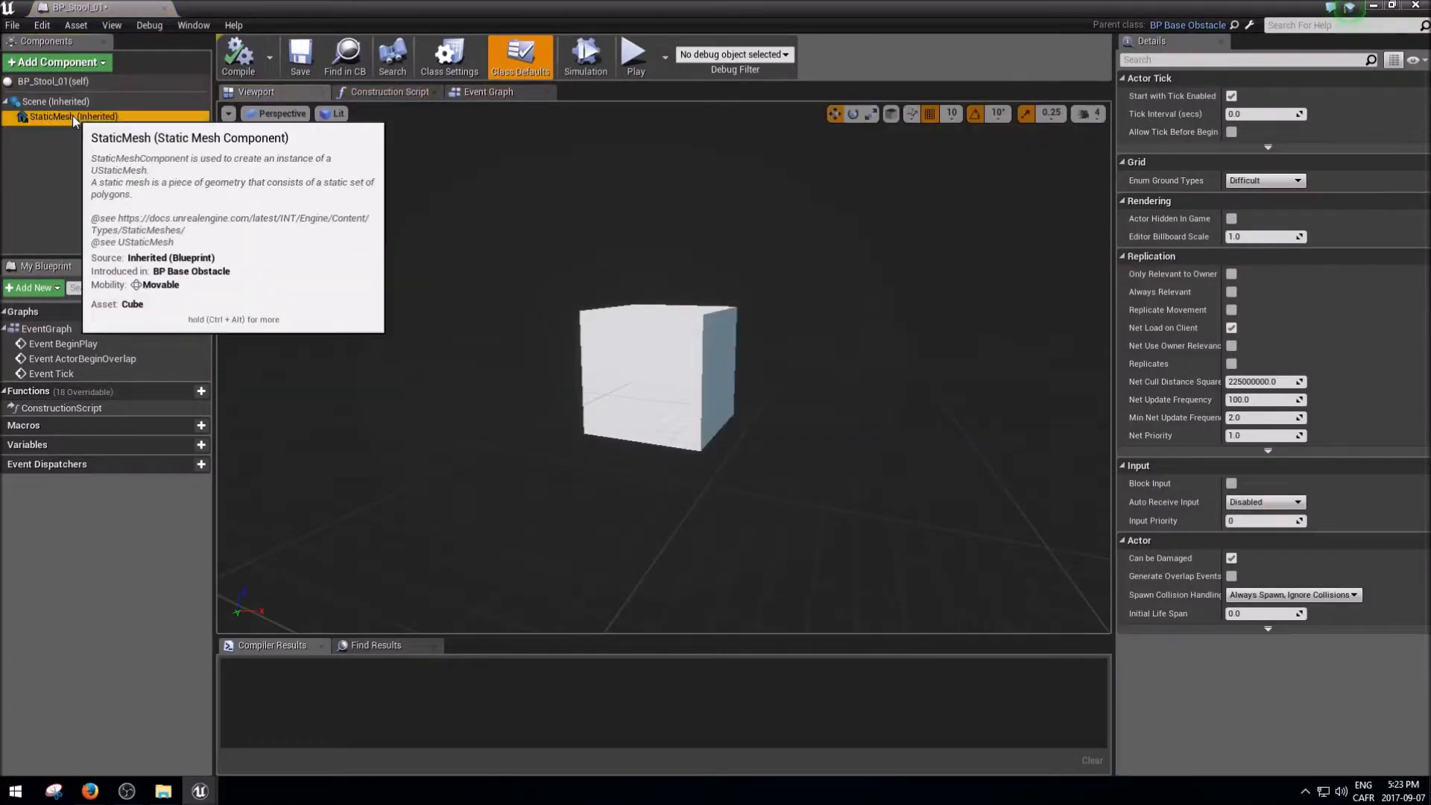
left_click(1318, 330)
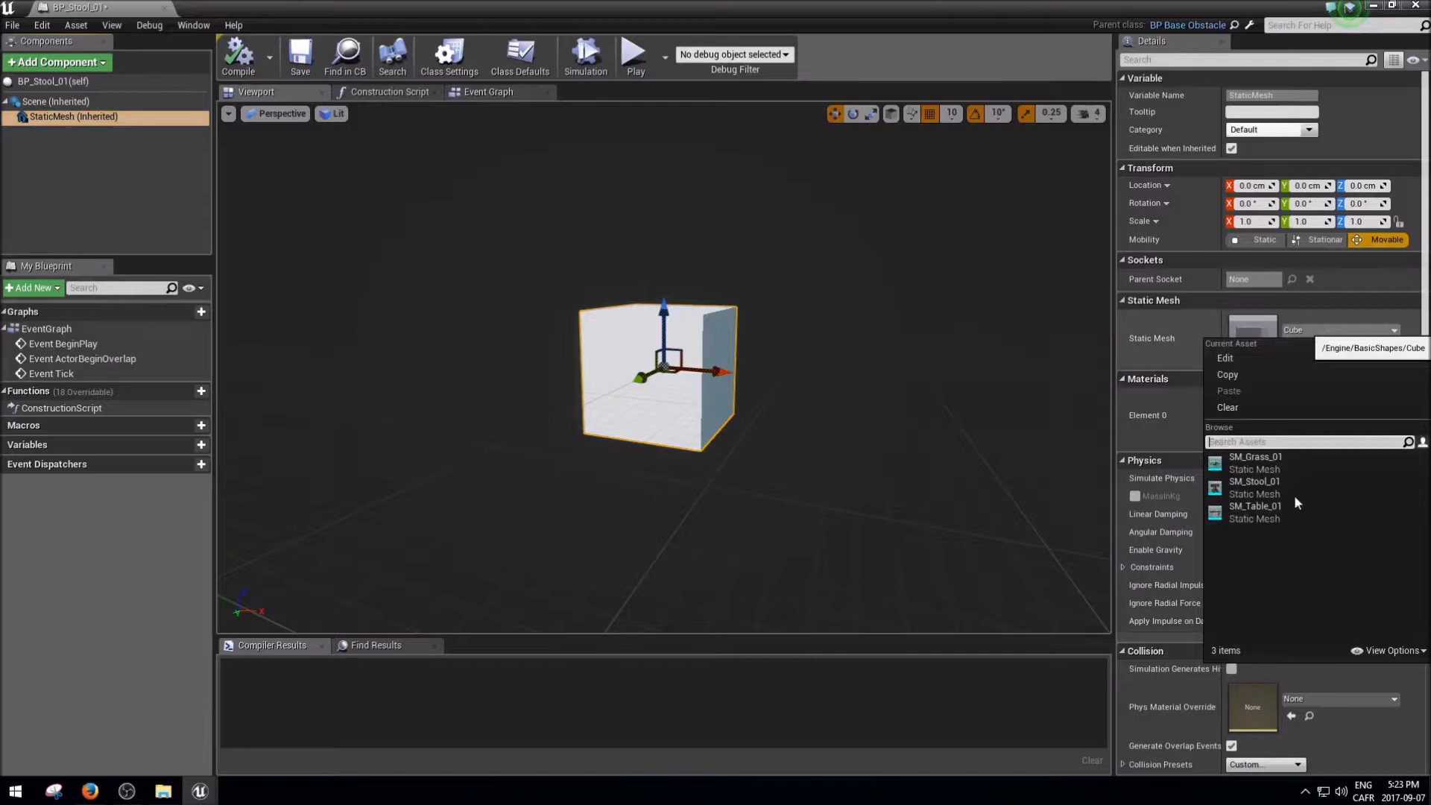
left_click(1245, 485)
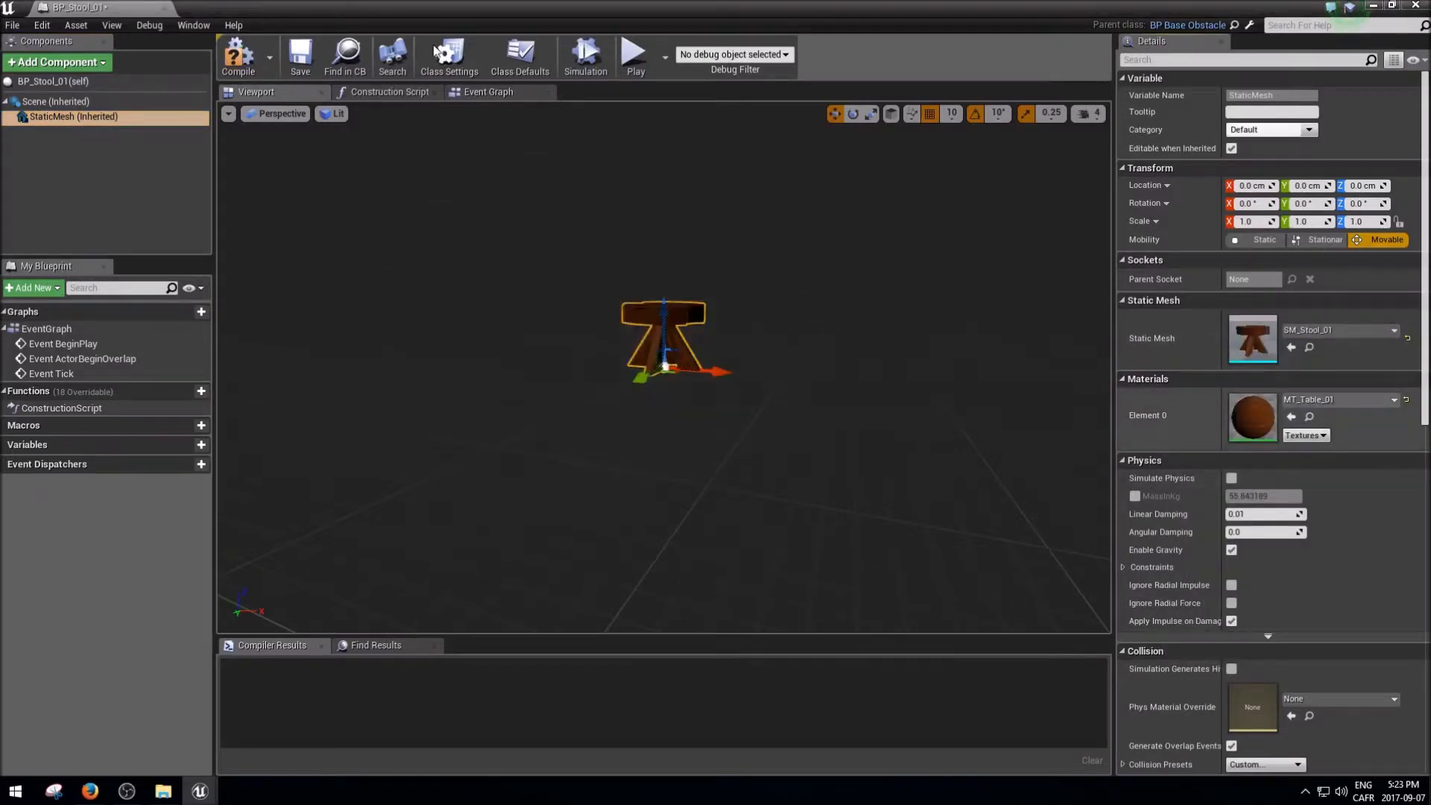
Step: Set Enum Ground Types to Impossible in BP_Stool_01's class defaults, then compile and close the blueprint
left_click(520, 55)
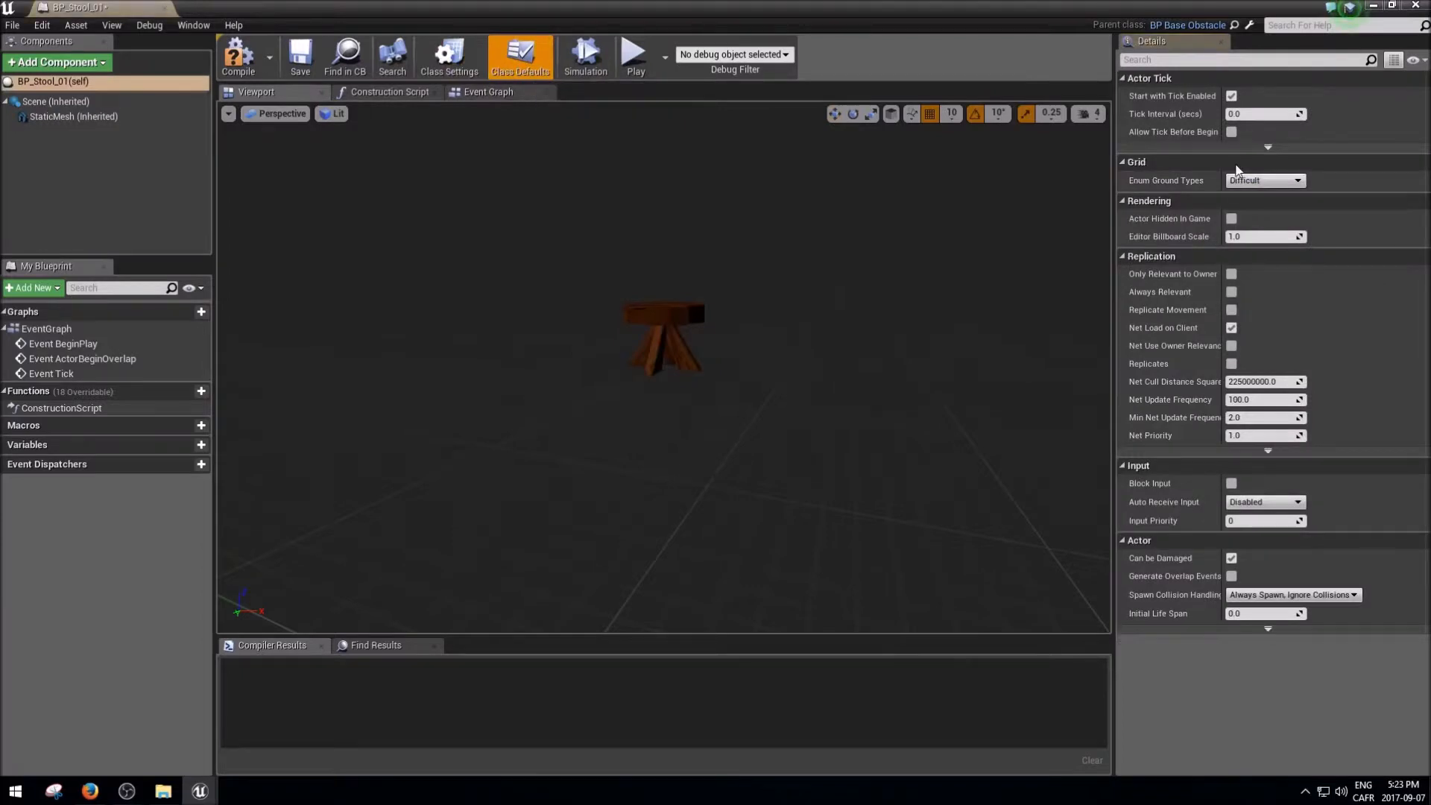
left_click(1269, 181)
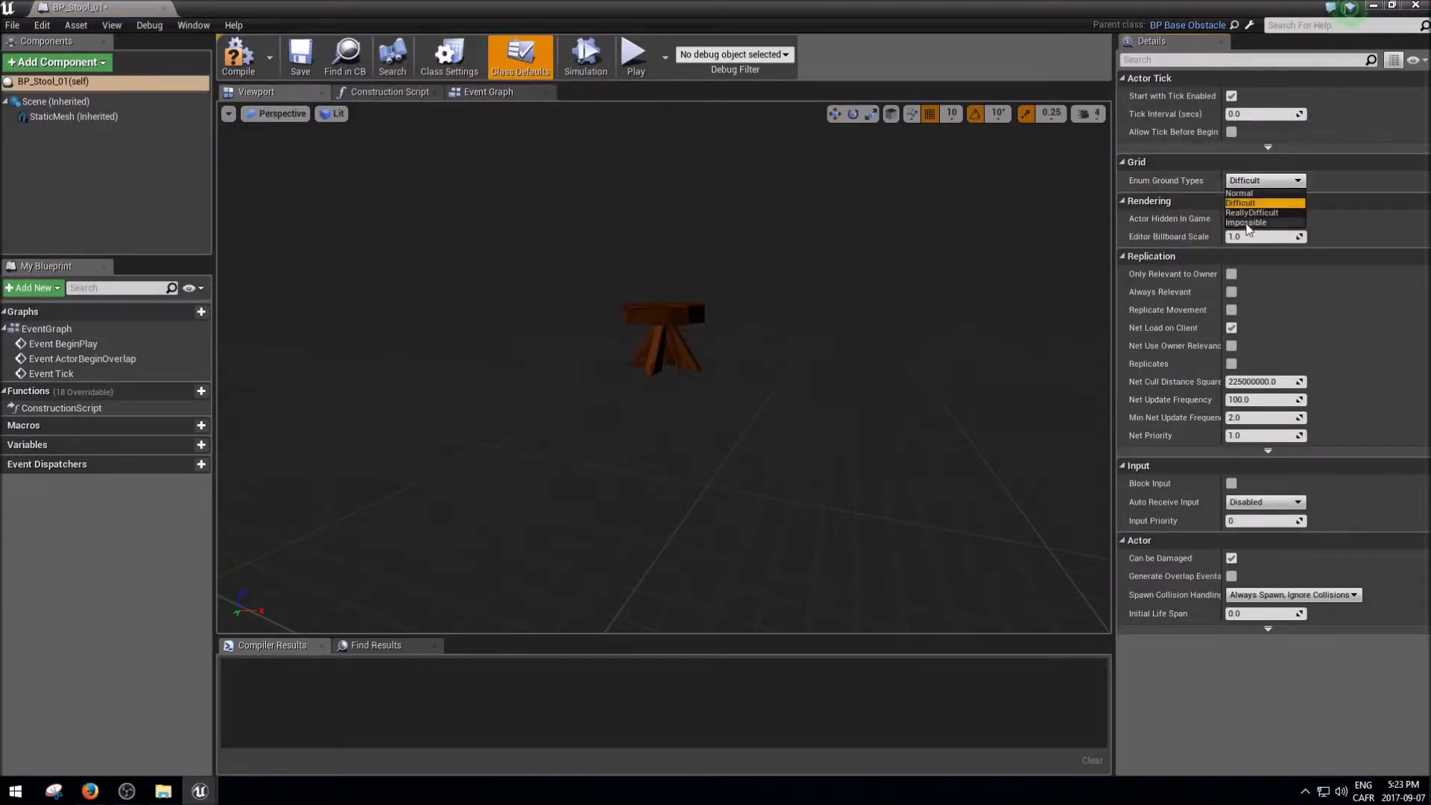
left_click(1246, 223)
left_click(239, 52)
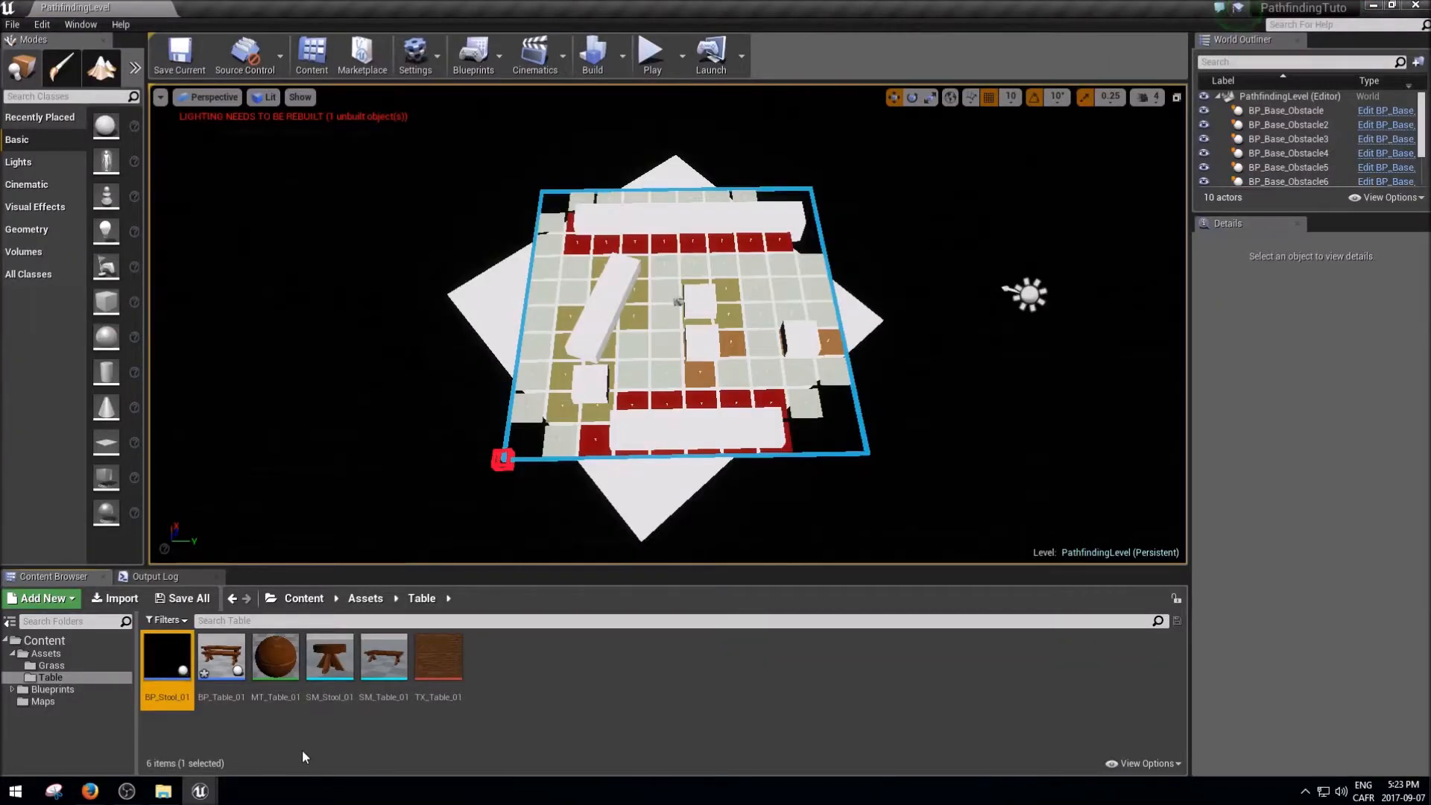
left_click(245, 738)
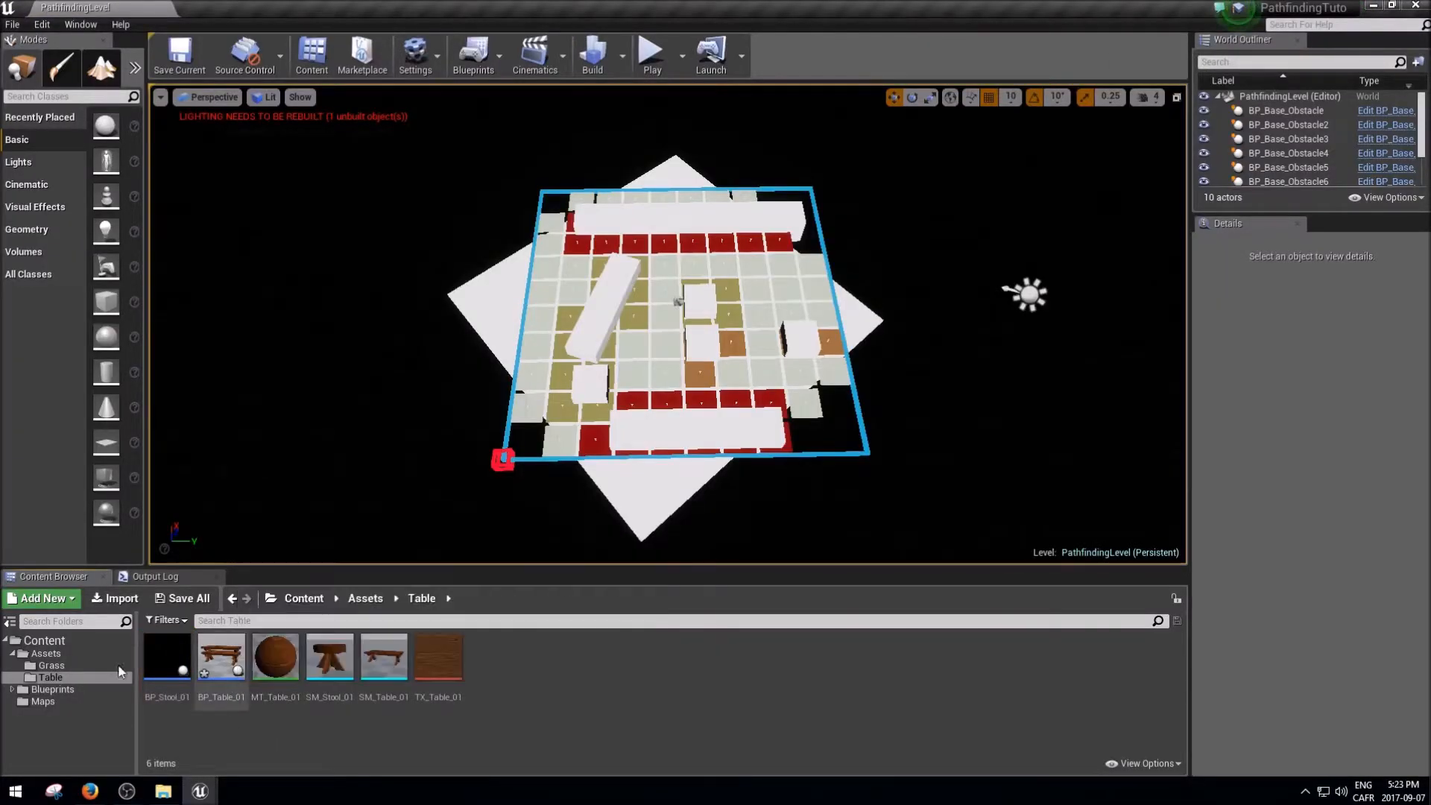
Step: In BP_Grass_01, set the inherited StaticMesh to SM_Grass_01 with material MT_Grass_01, and open the Enum Ground Types options in the class defaults
left_click(58, 665)
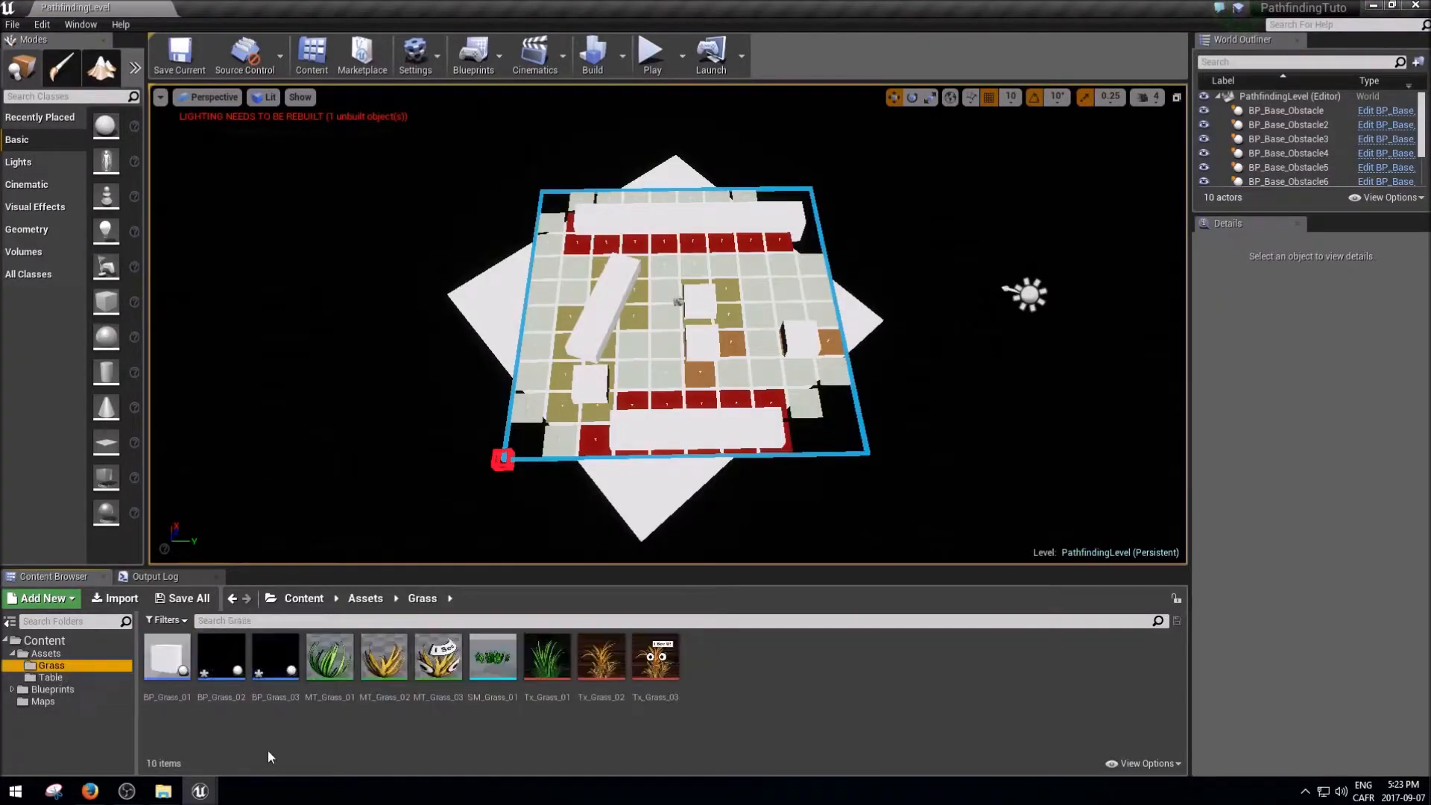
double_click(158, 680)
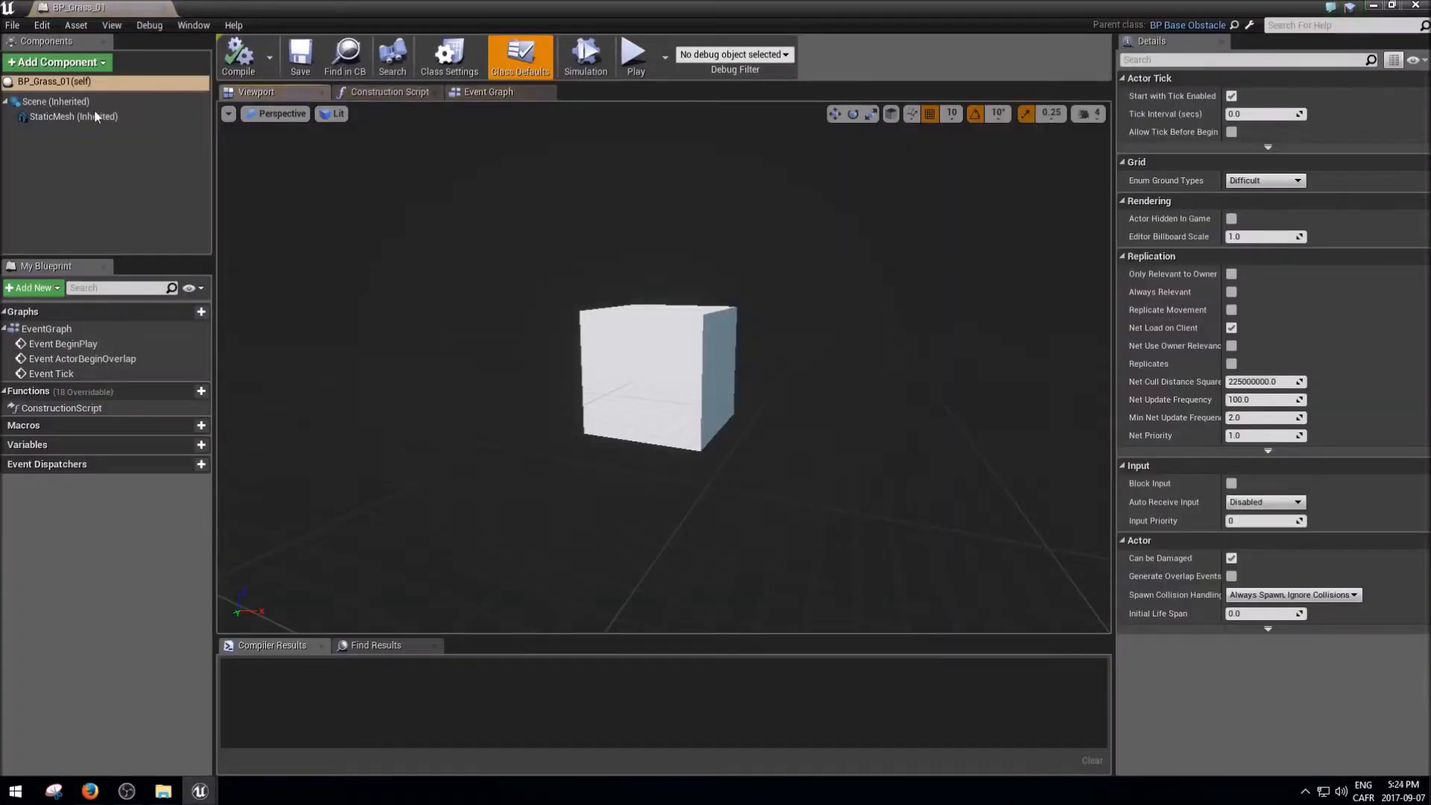
left_click(89, 113)
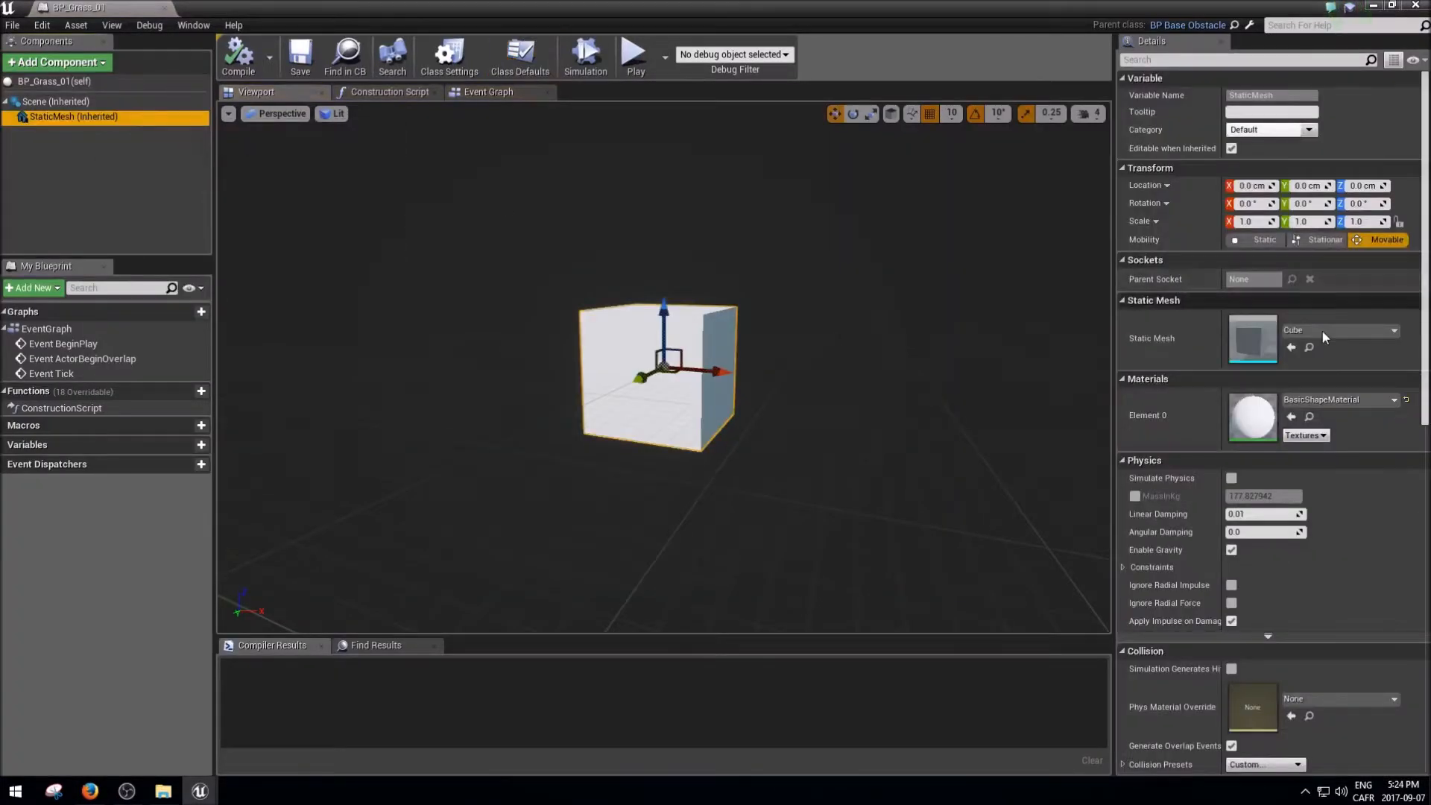
left_click(1322, 331)
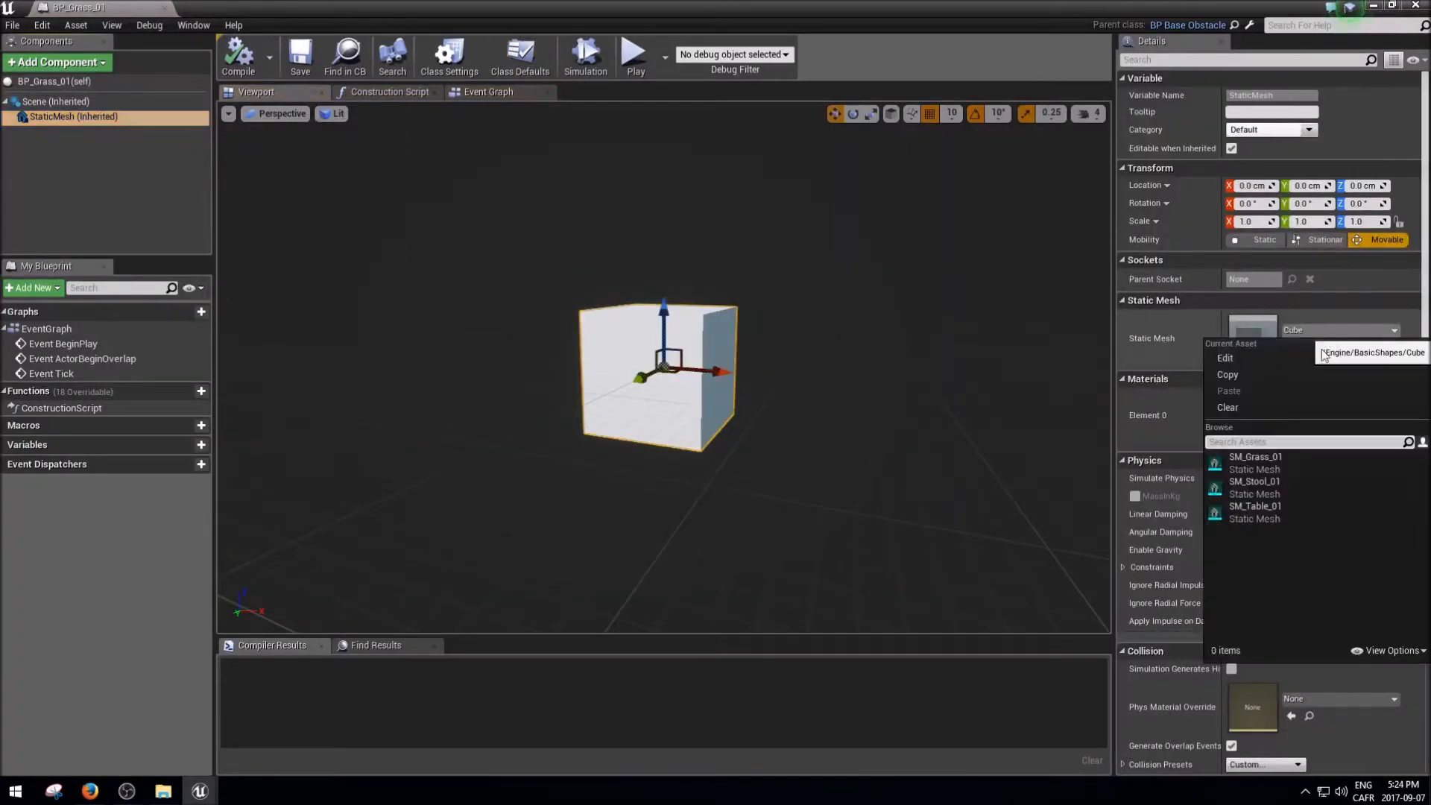
left_click(1255, 465)
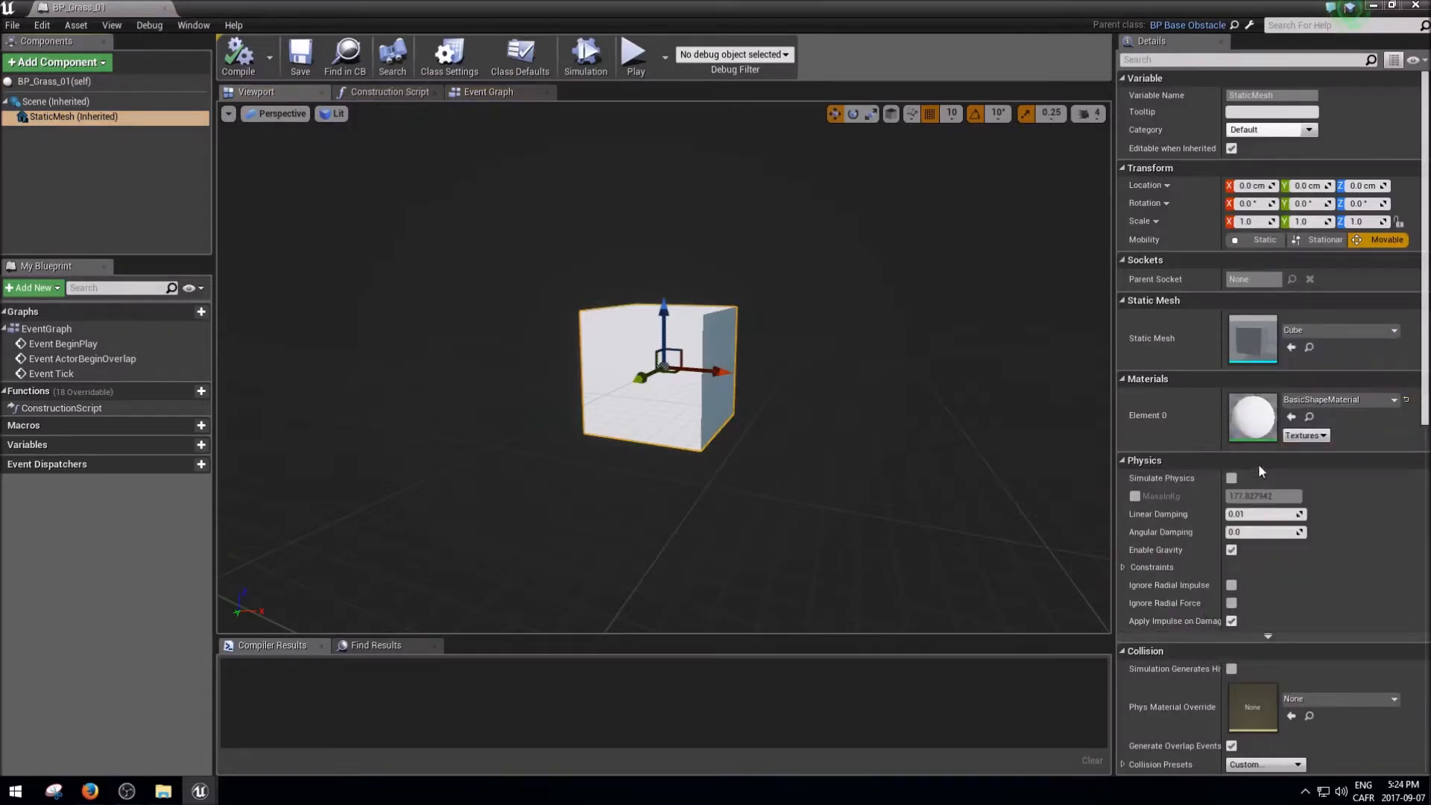
left_click(1324, 402)
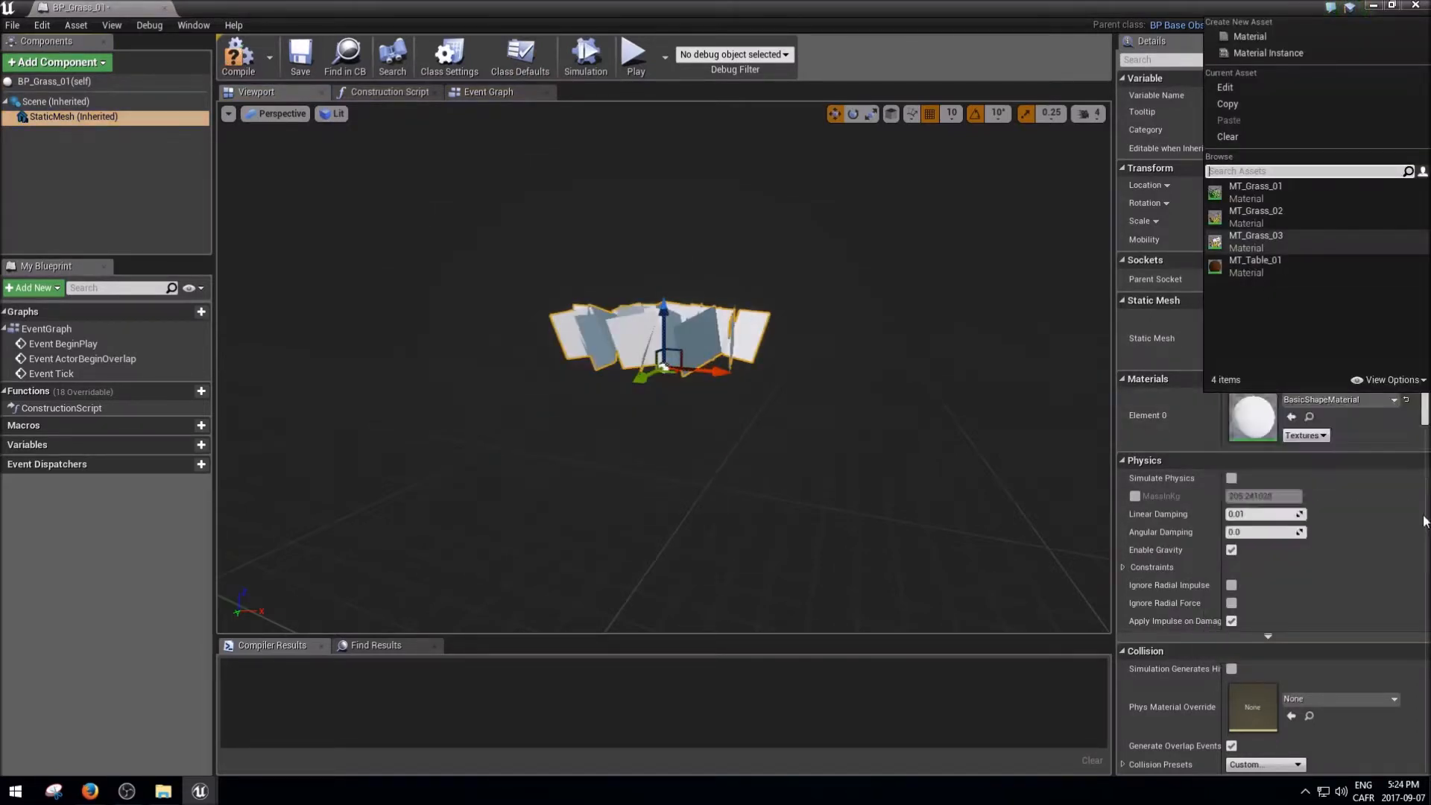
left_click(1255, 192)
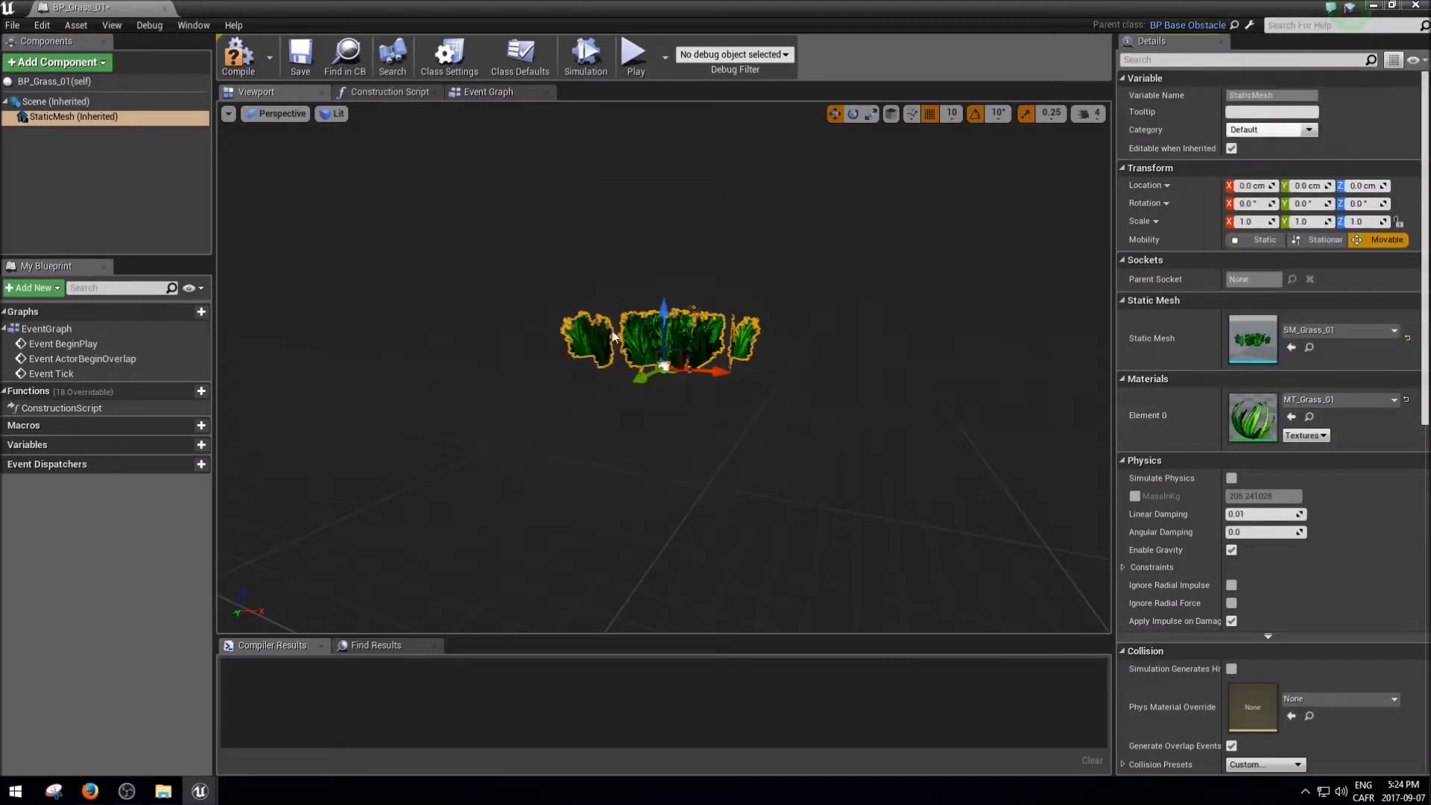
left_click(536, 62)
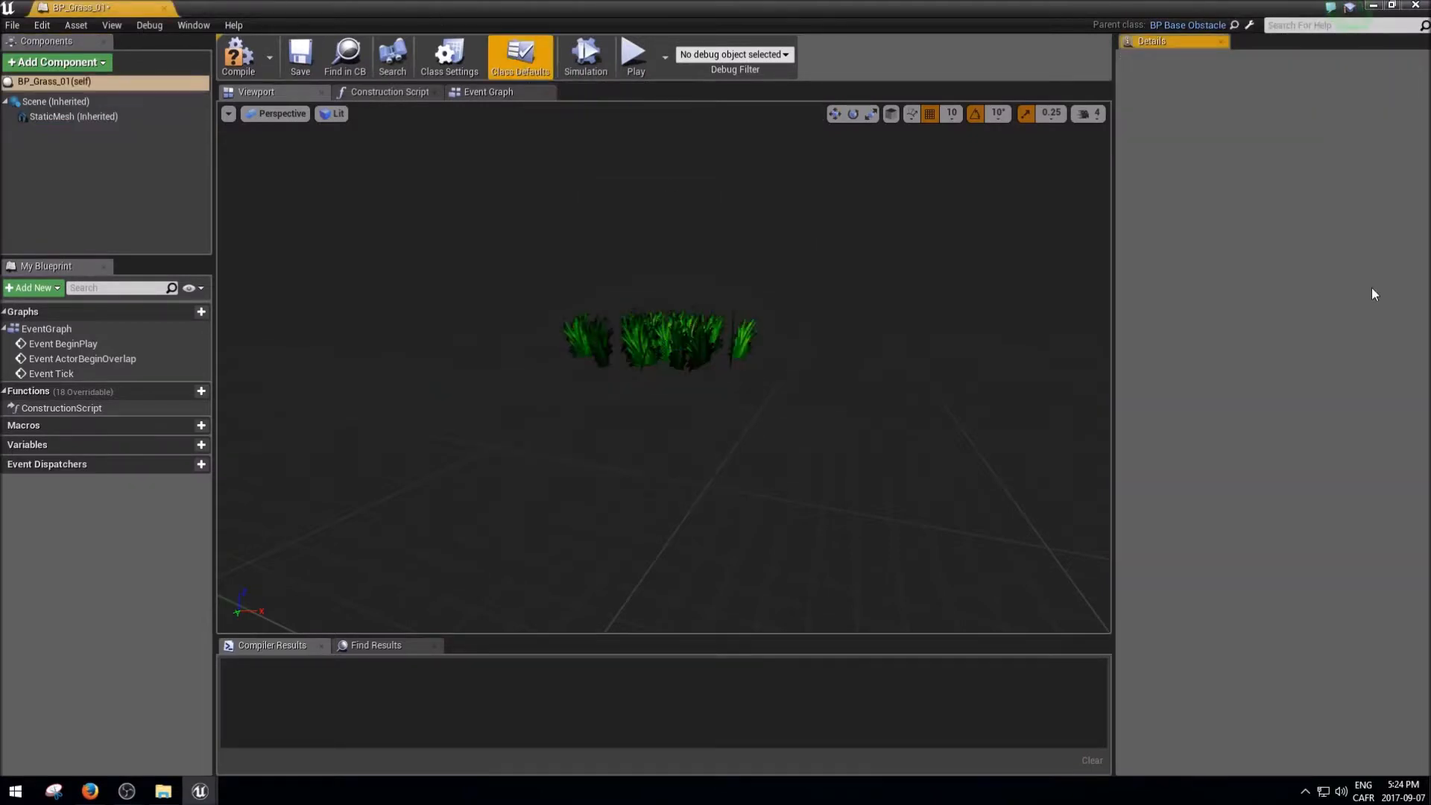
left_click(1271, 182)
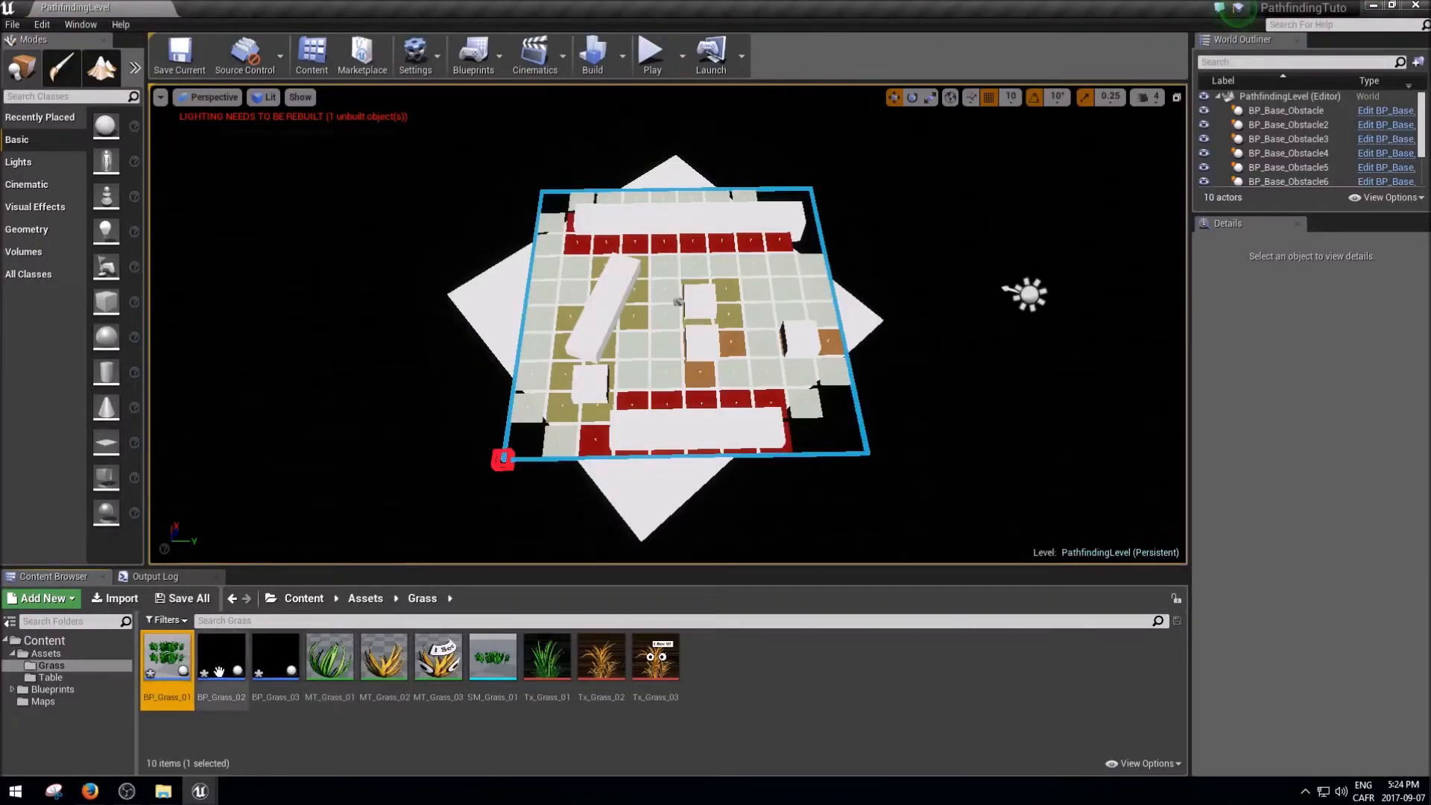
Step: Open BP_Grass_02 in the full blueprint editor, set its inherited StaticMesh to SM_Grass_01 with material MT_Grass_02, and preview the result
double_click(219, 672)
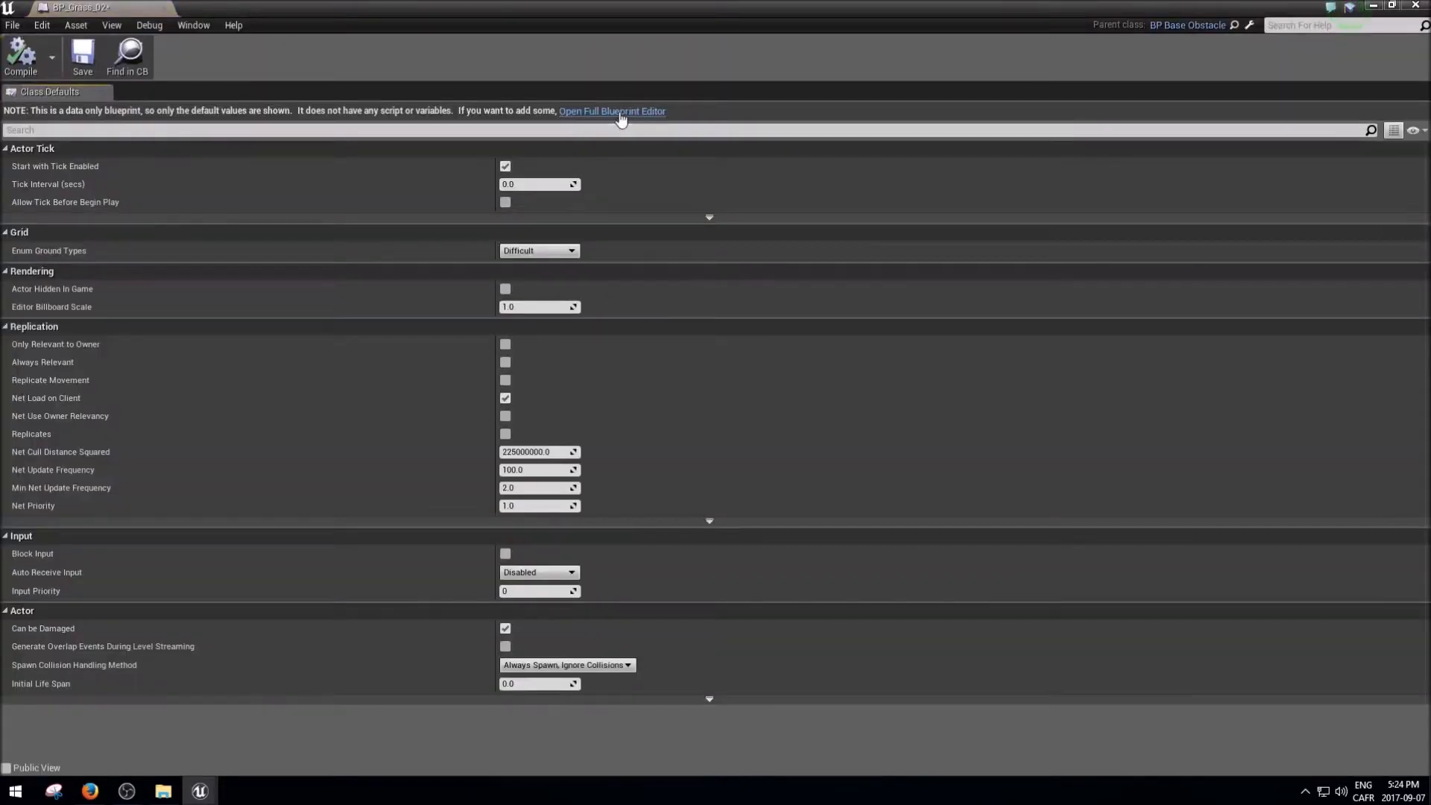
left_click(620, 112)
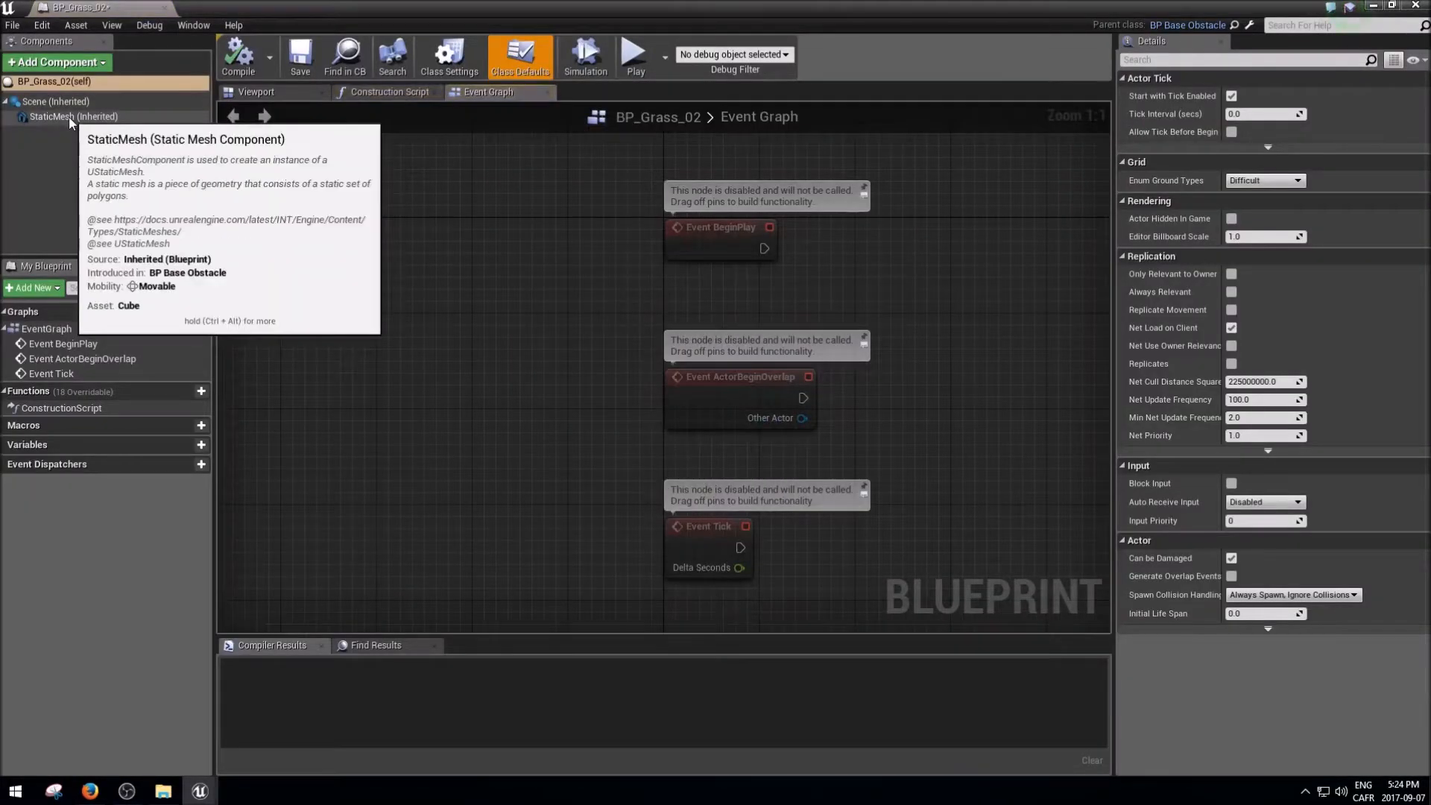
left_click(65, 118)
left_click(1331, 330)
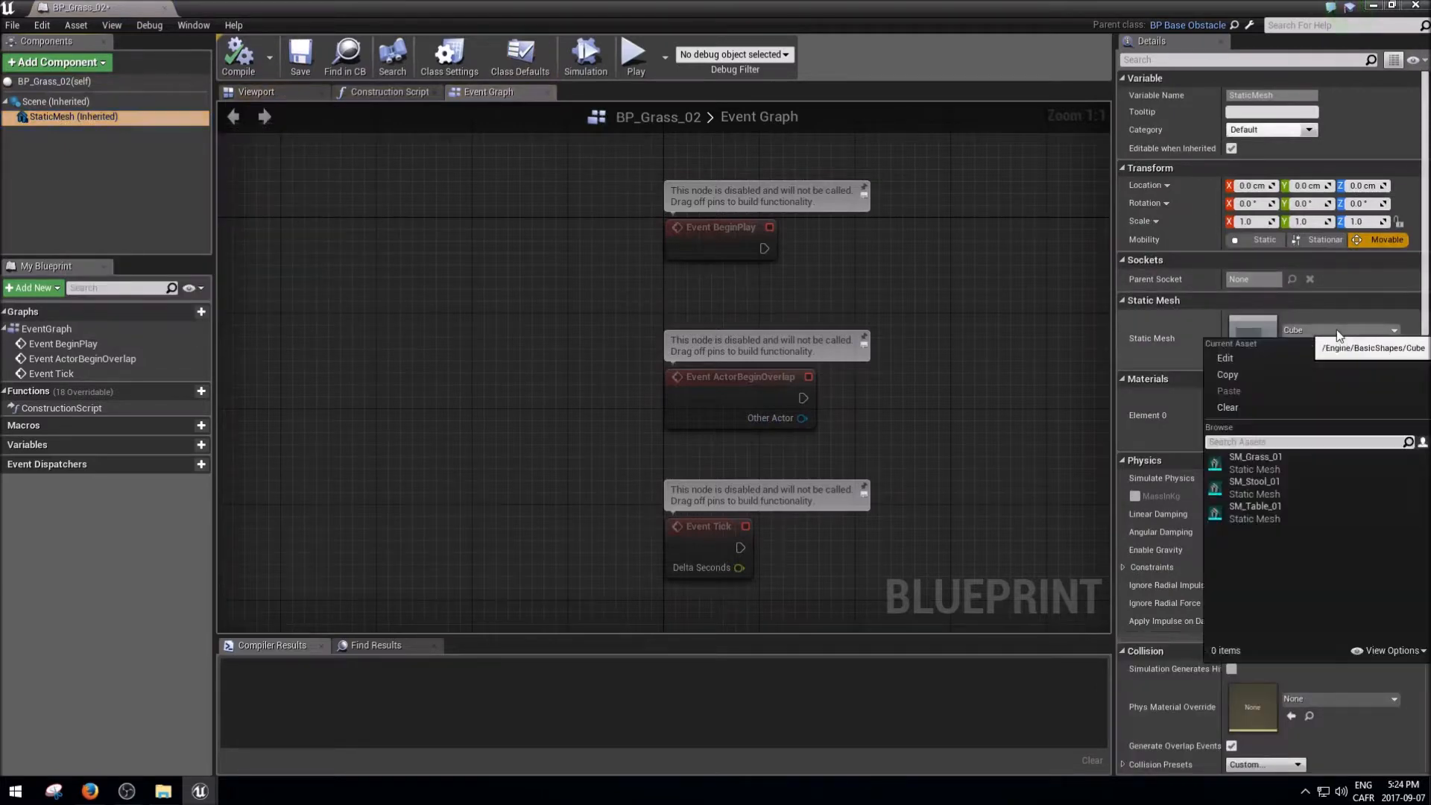
left_click(1281, 461)
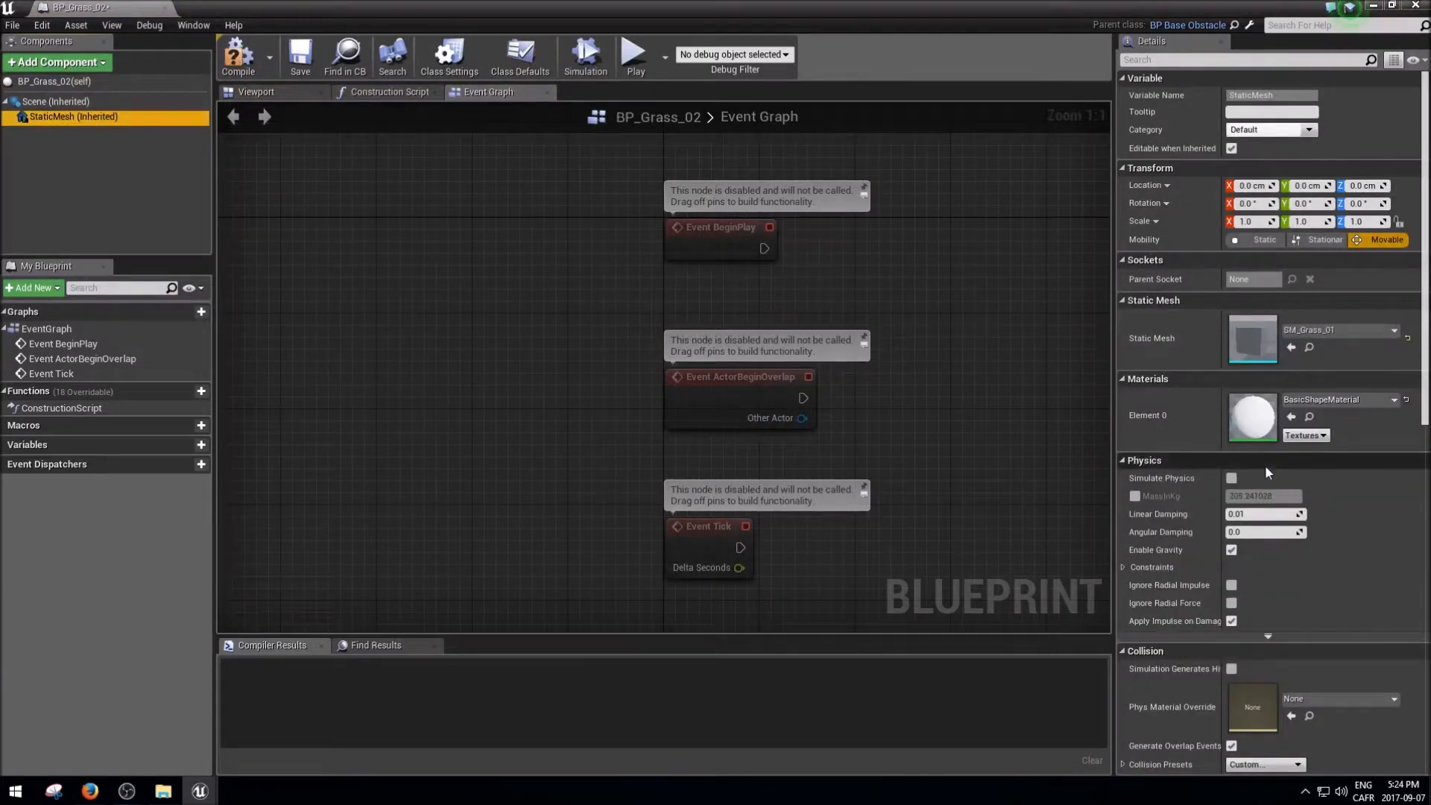
left_click(1338, 402)
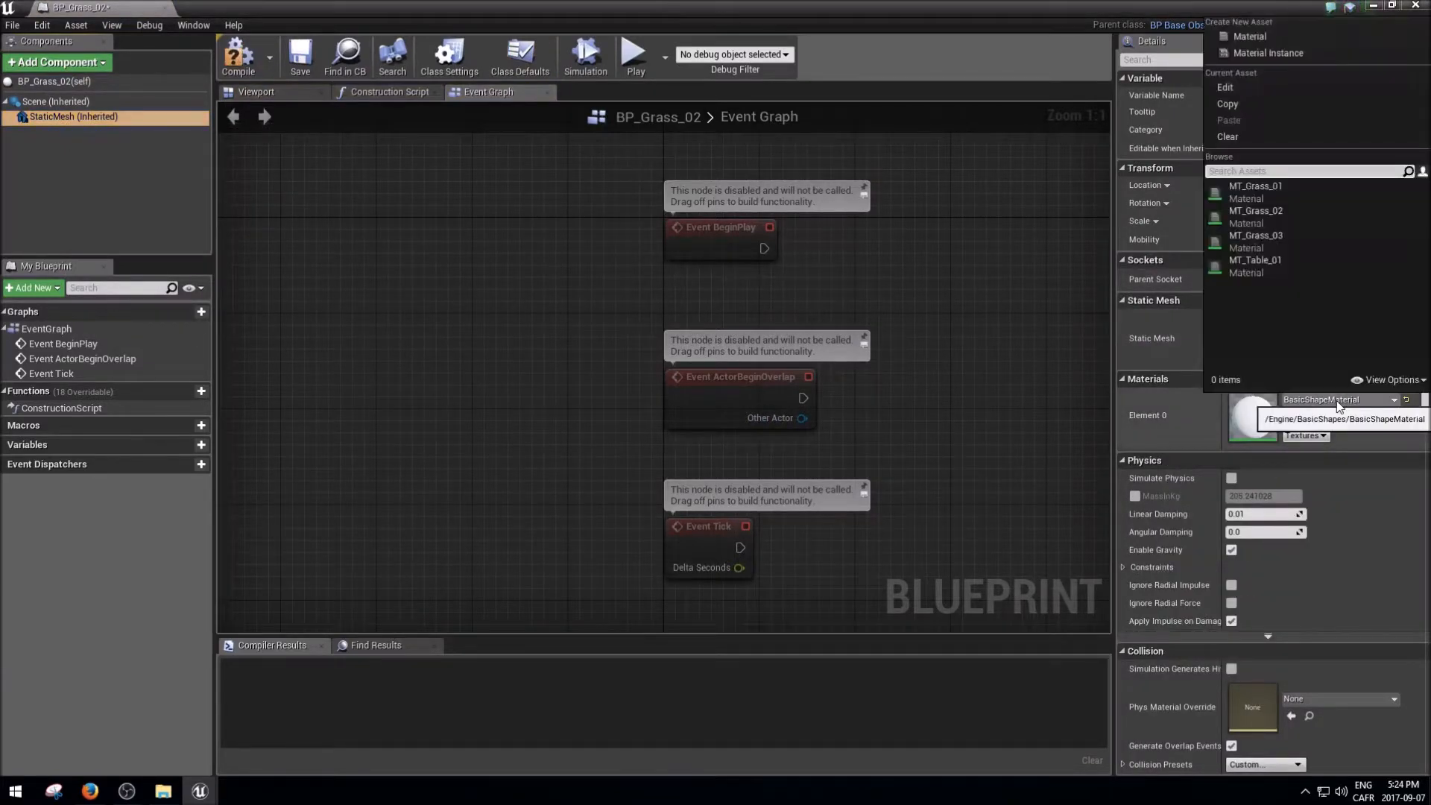
left_click(1249, 216)
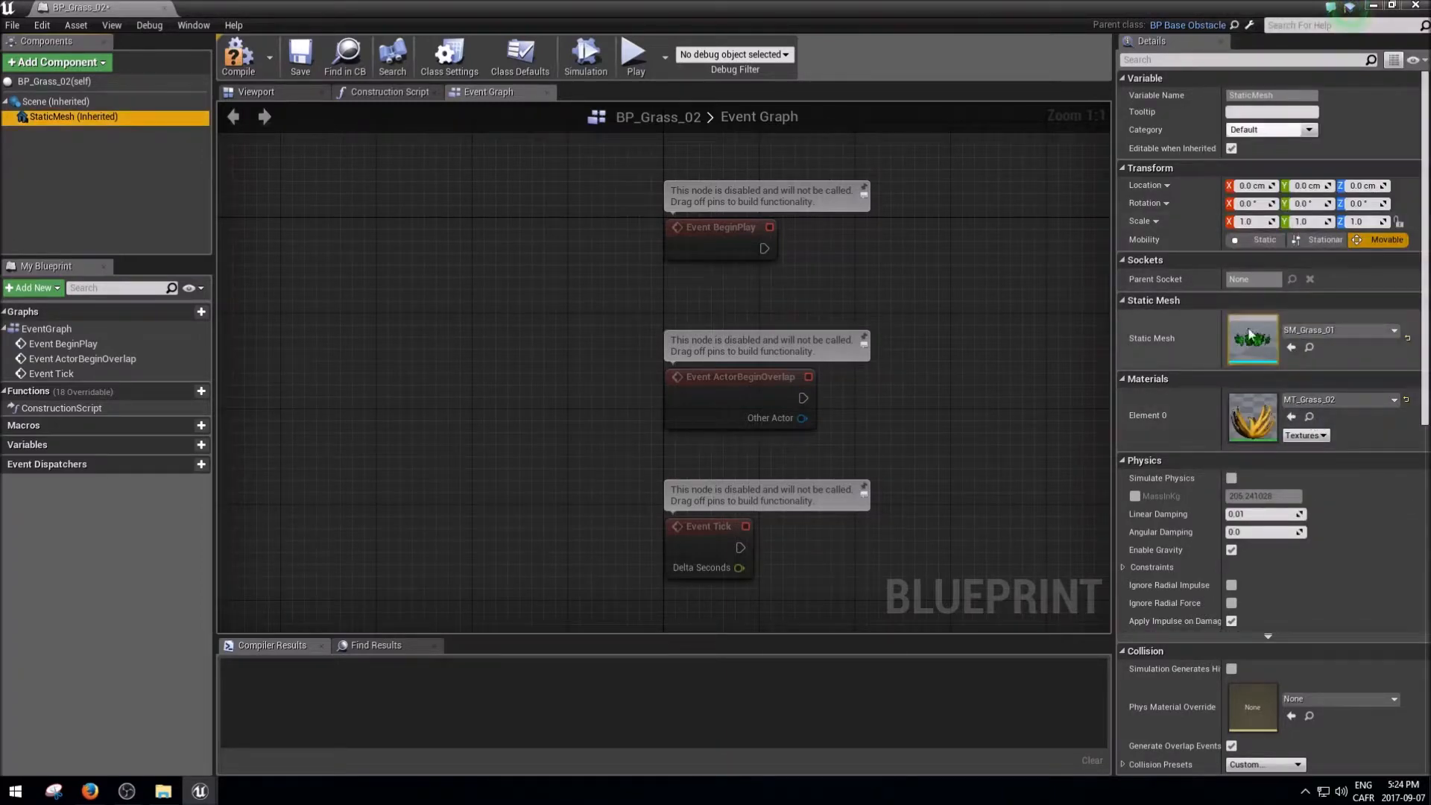
left_click(273, 91)
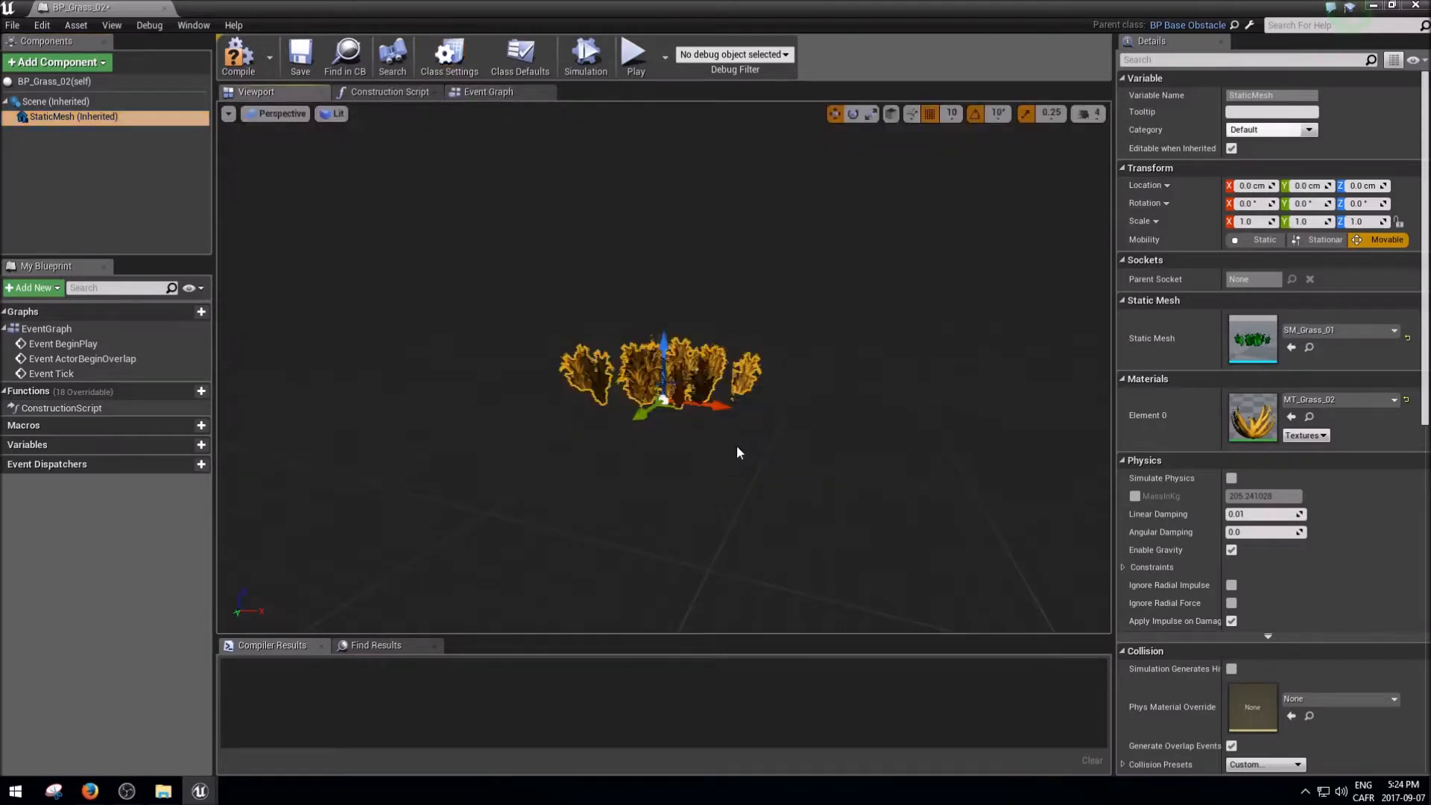
scroll(726, 467, "up", 4)
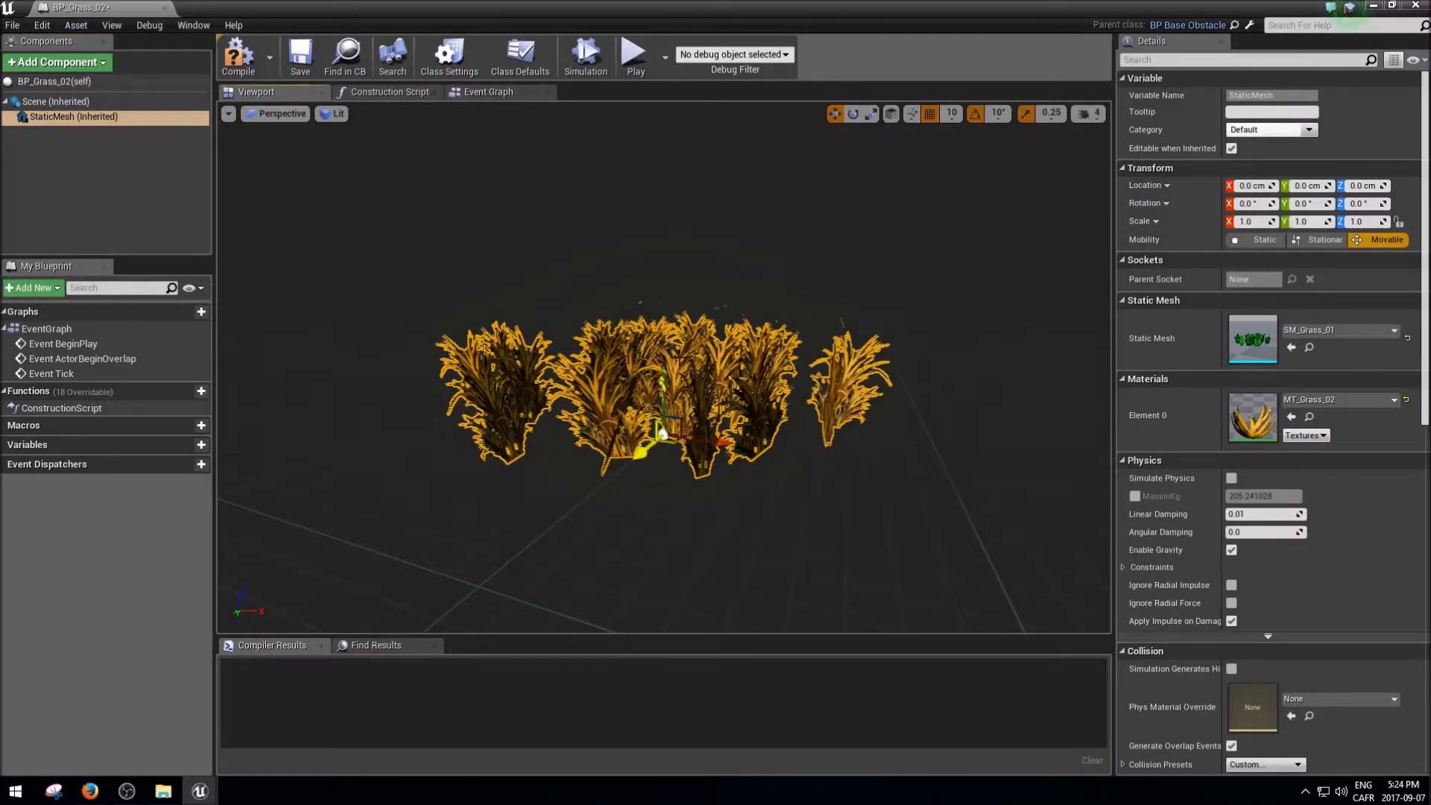
Step: Review the Enum Ground Types options in BP_Grass_02's class defaults, then compile and close the blueprint
left_click(519, 58)
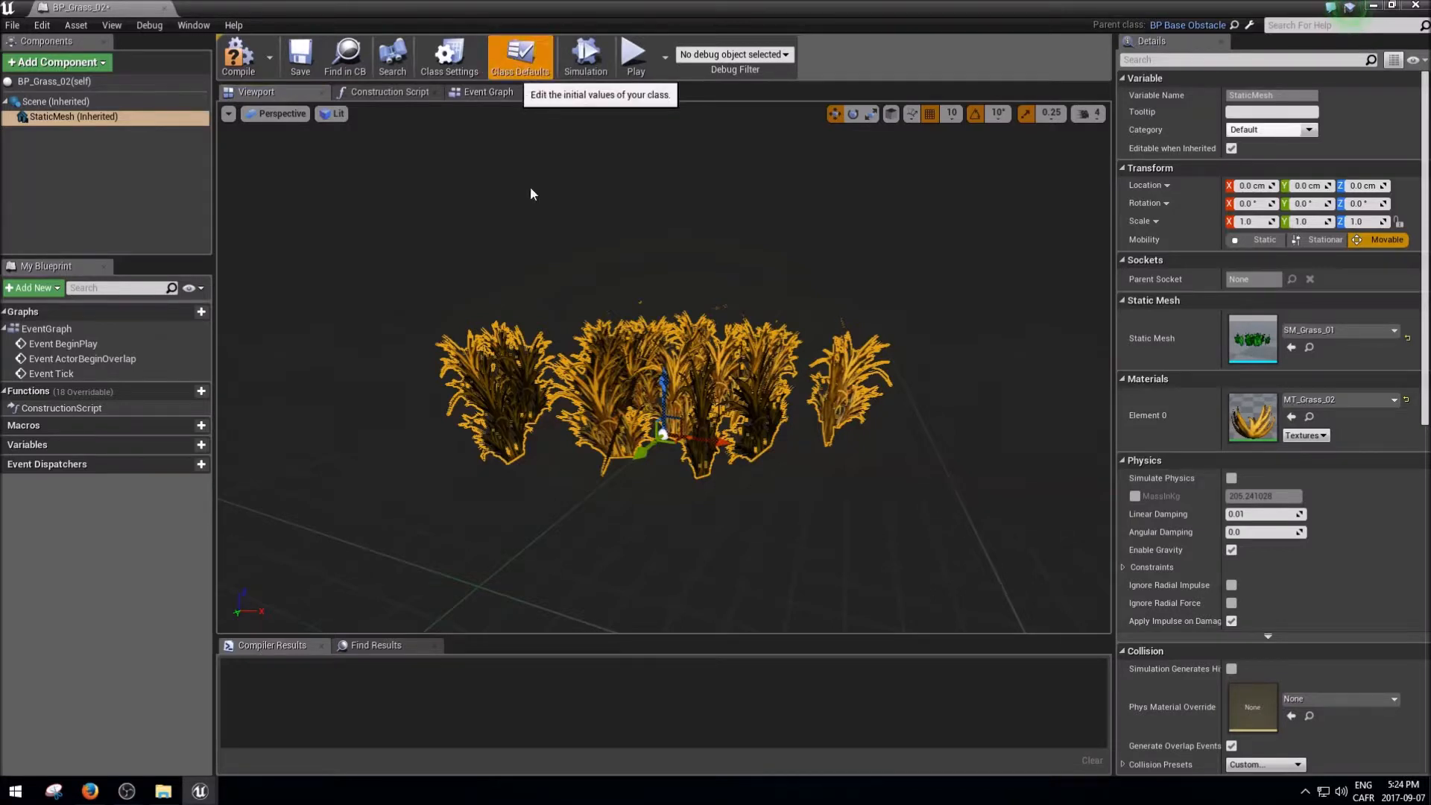
left_click(1264, 181)
left_click(1264, 180)
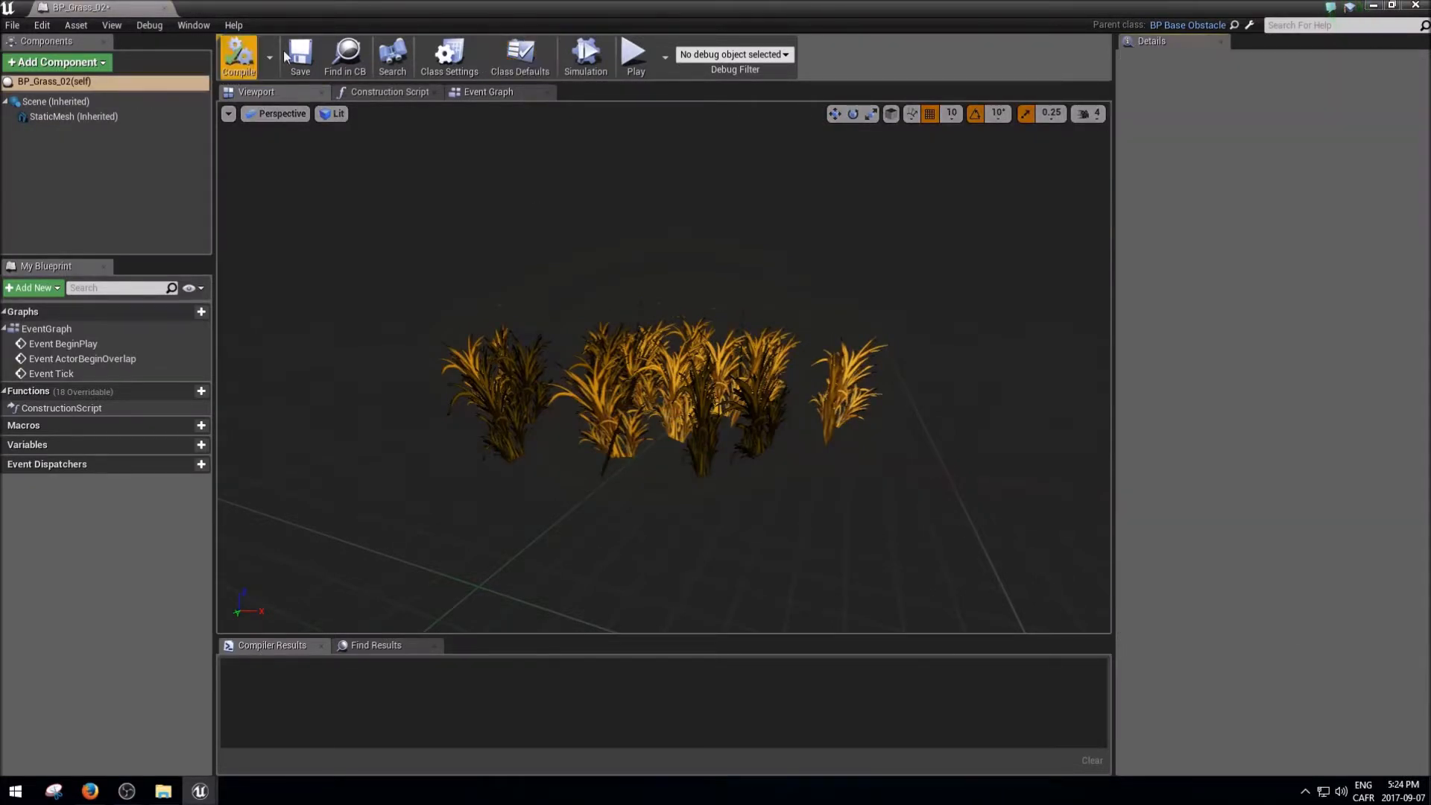
middle_click(83, 11)
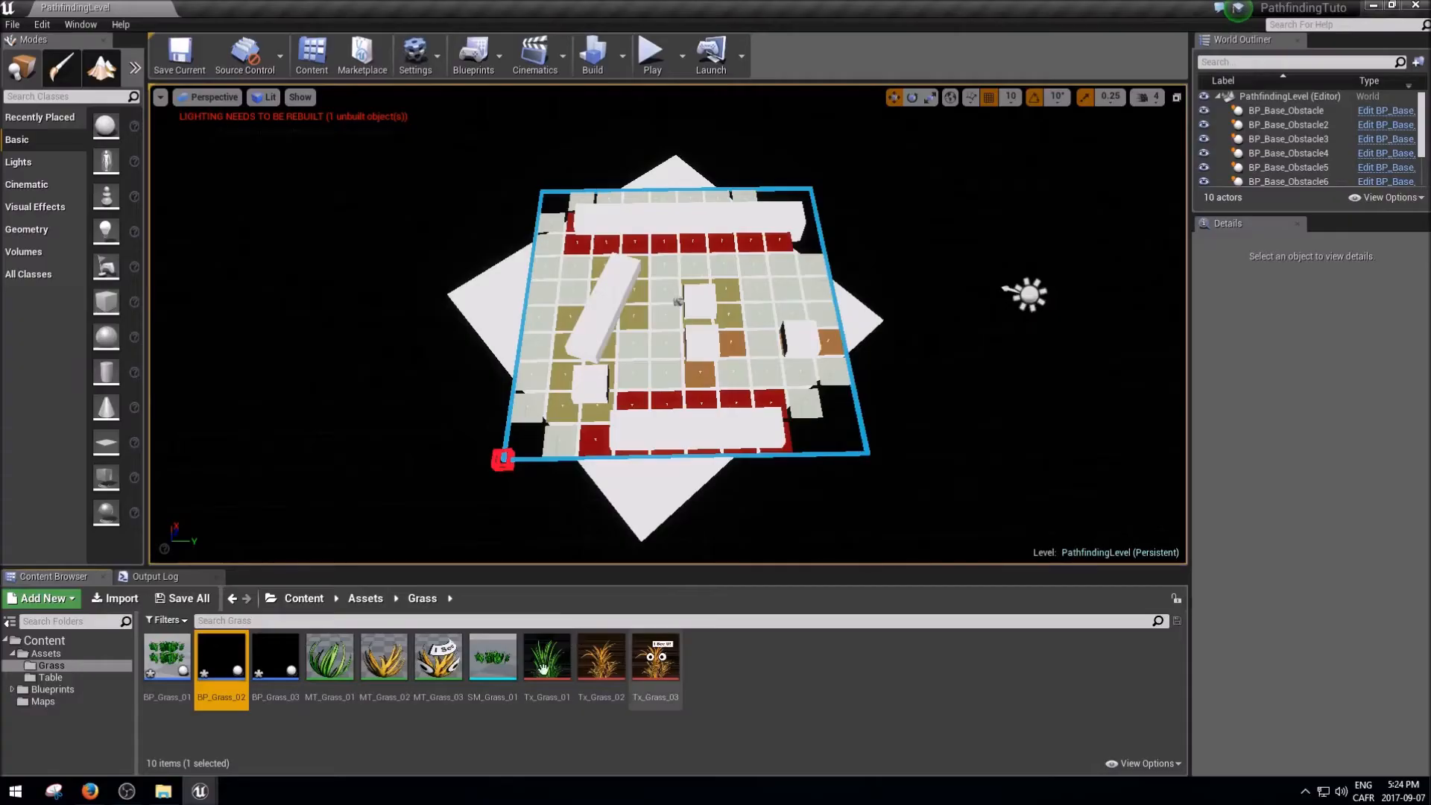
Step: Open BP_Grass_03 in the full blueprint editor and set its inherited StaticMesh to SM_Grass_01 with material MT_Grass_03
double_click(265, 664)
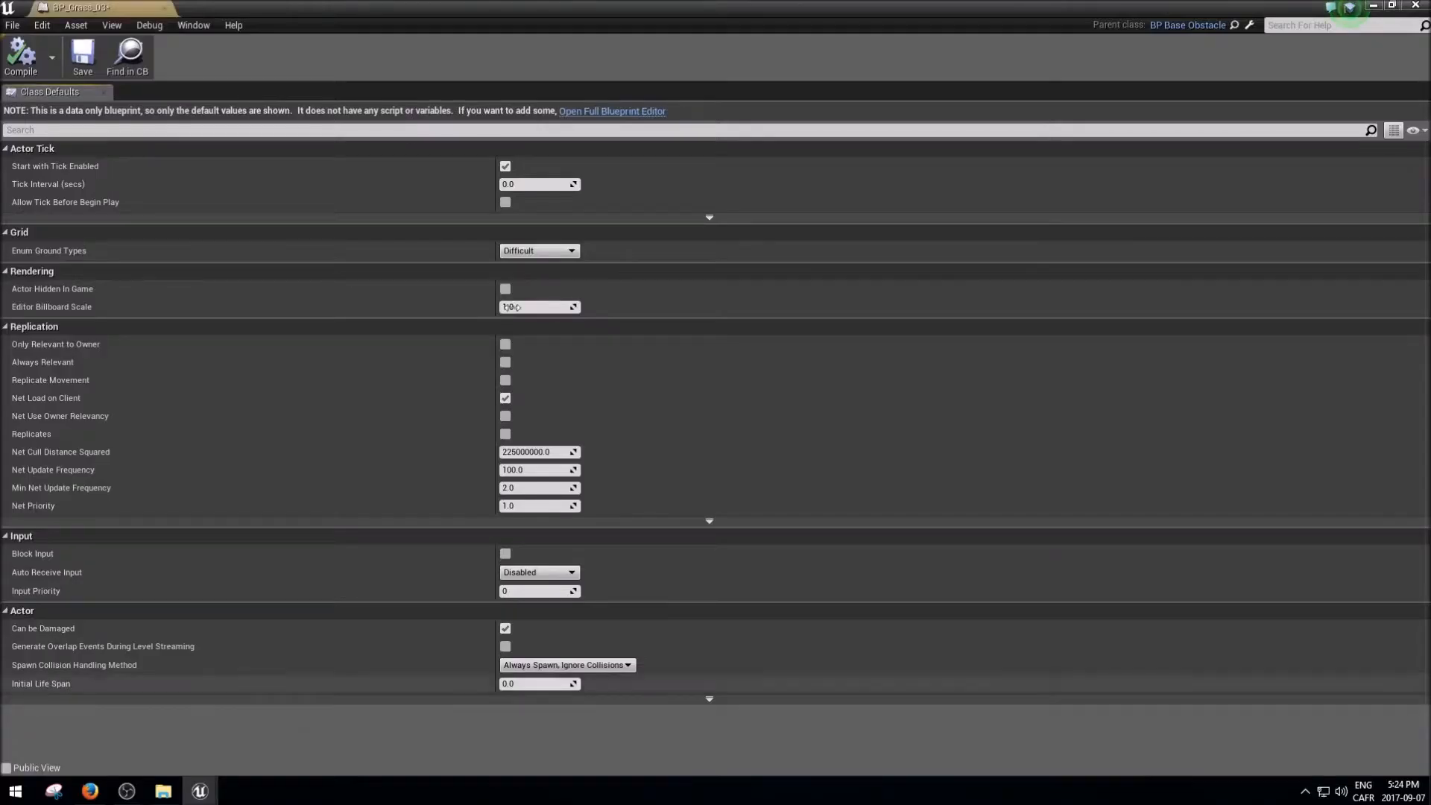
left_click(617, 112)
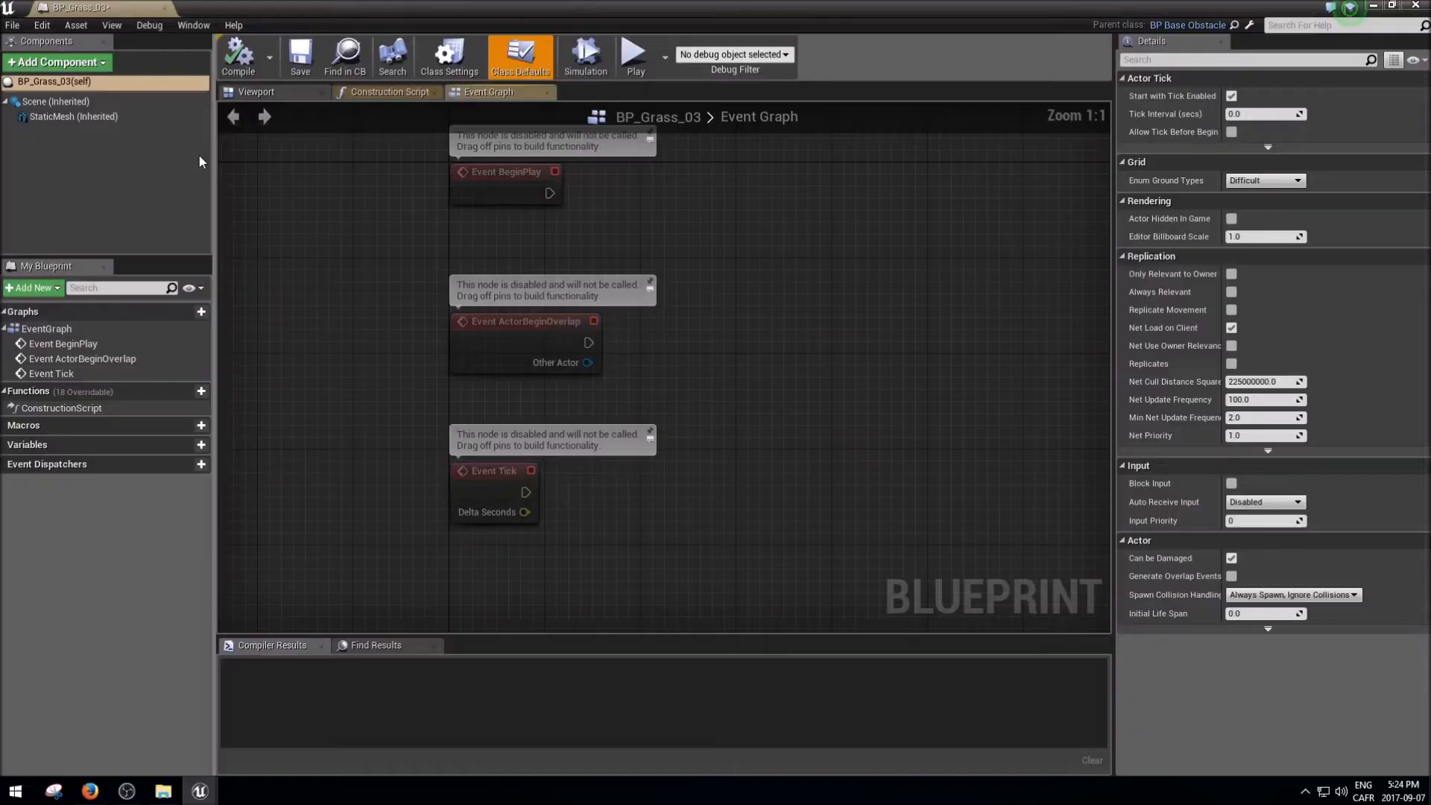
left_click(54, 118)
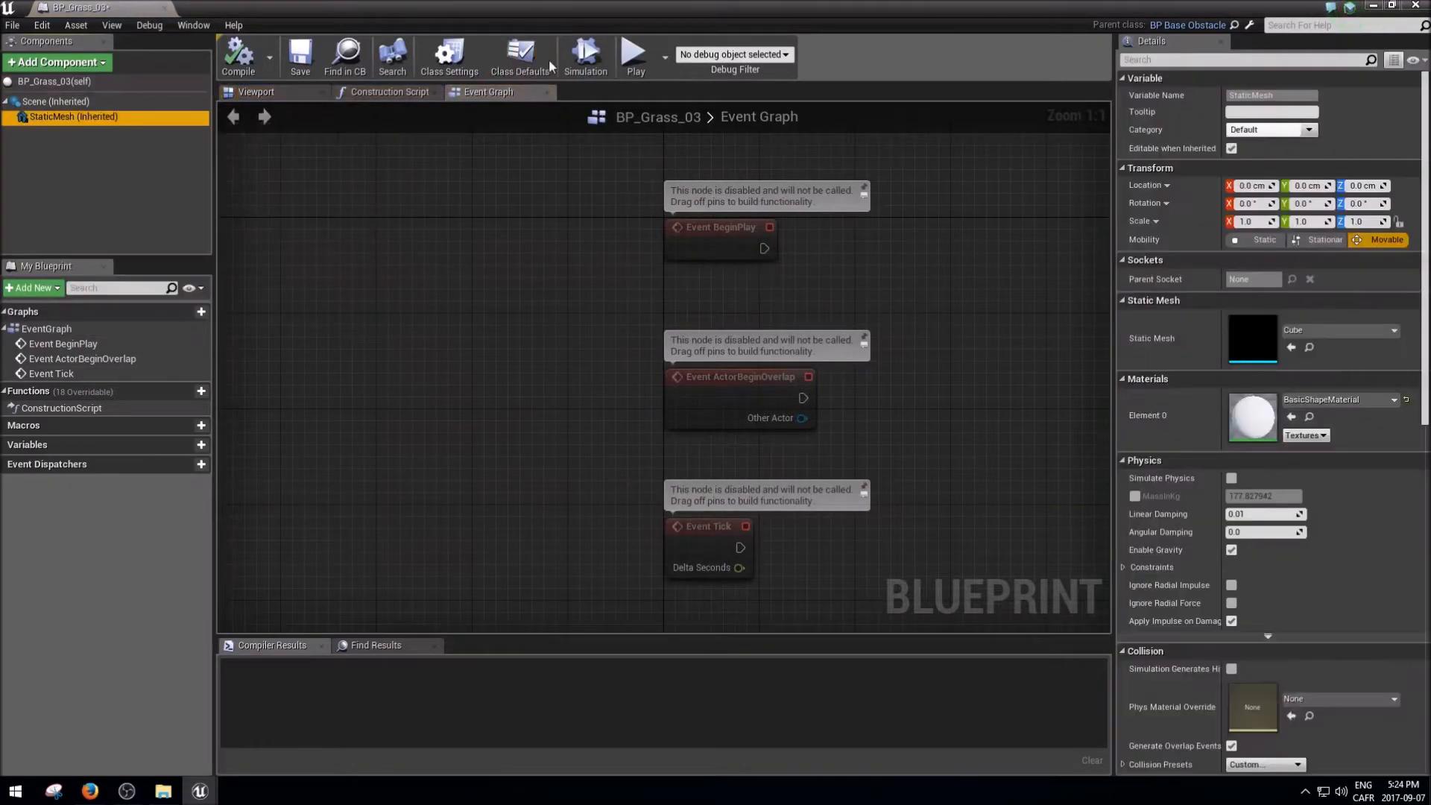
left_click(1300, 335)
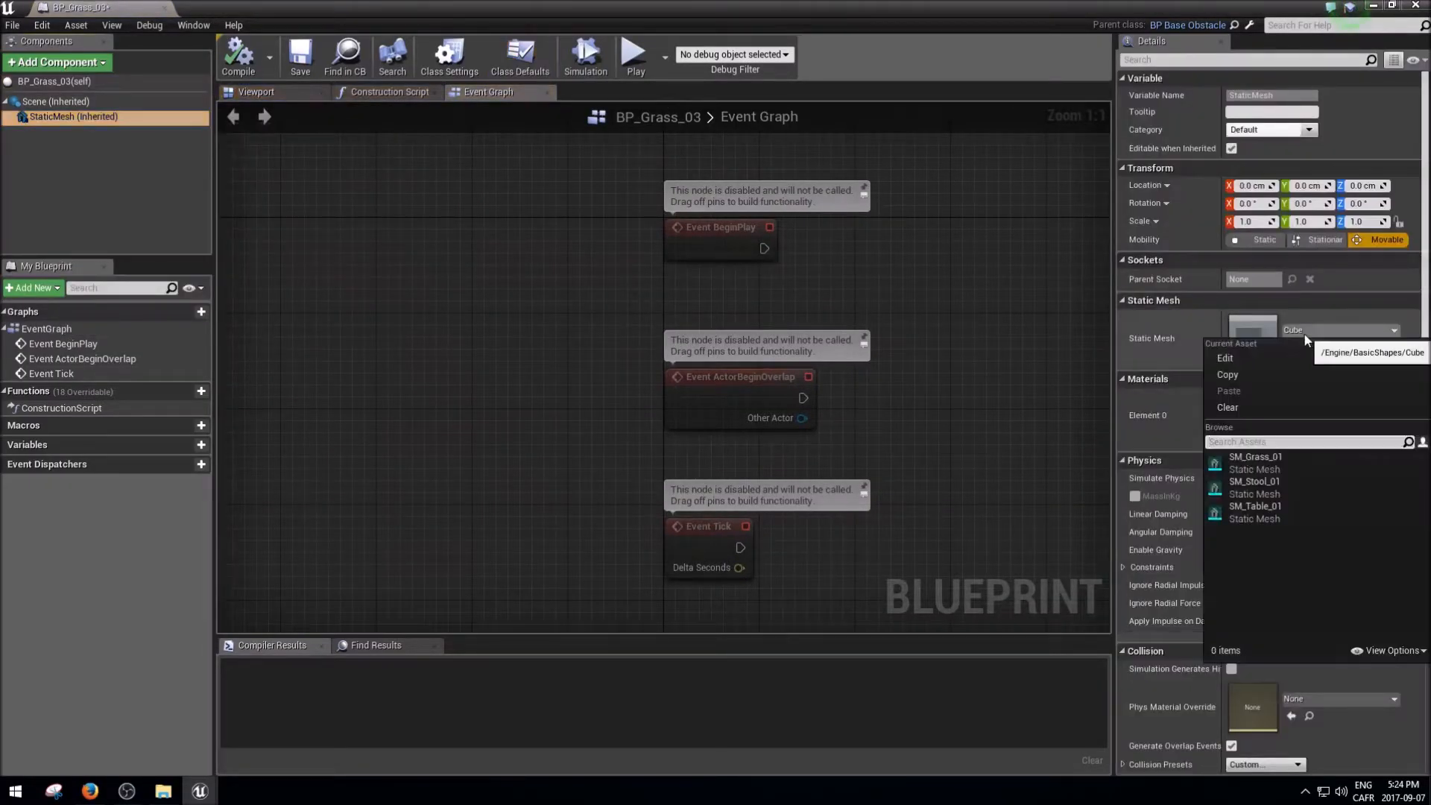
left_click(1259, 465)
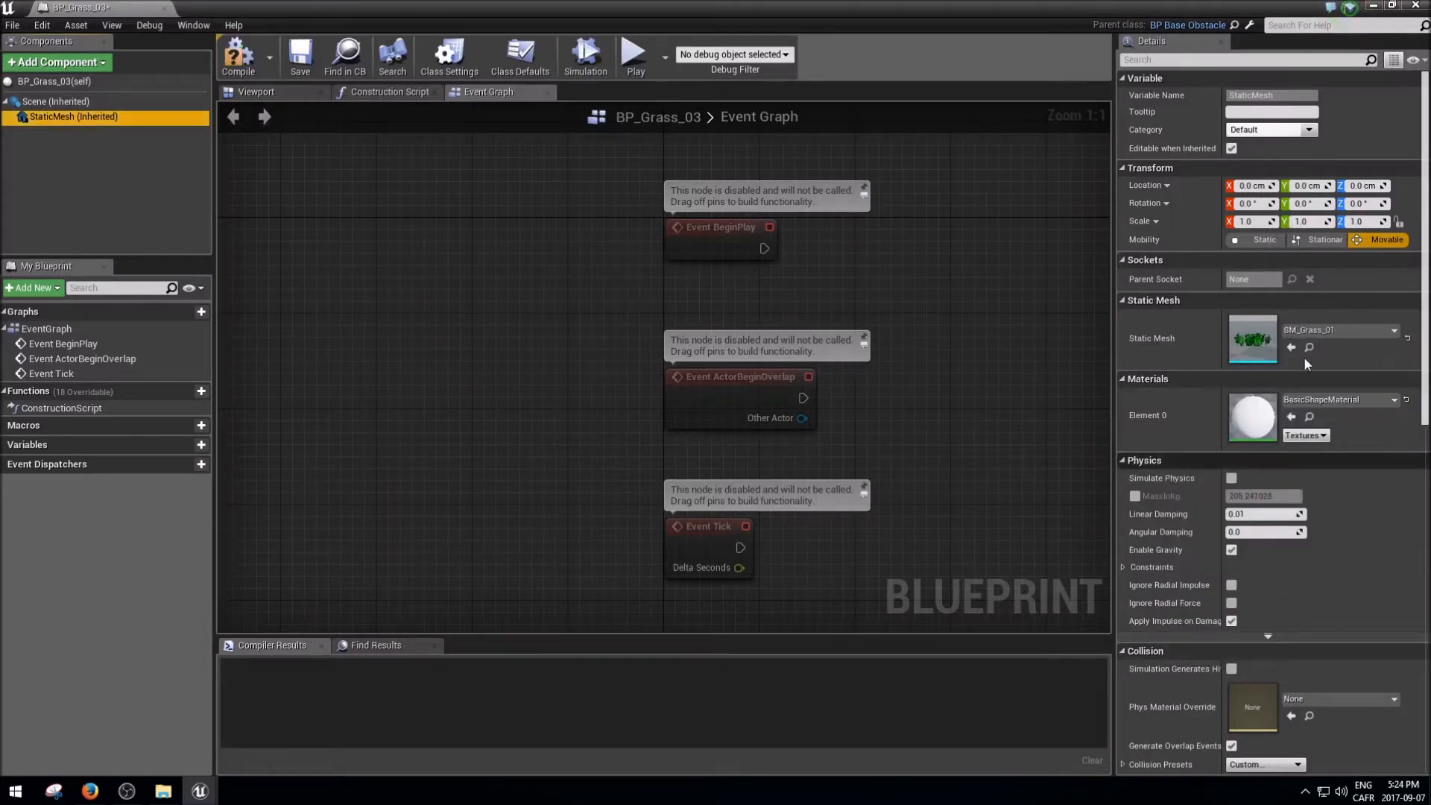
left_click(1318, 401)
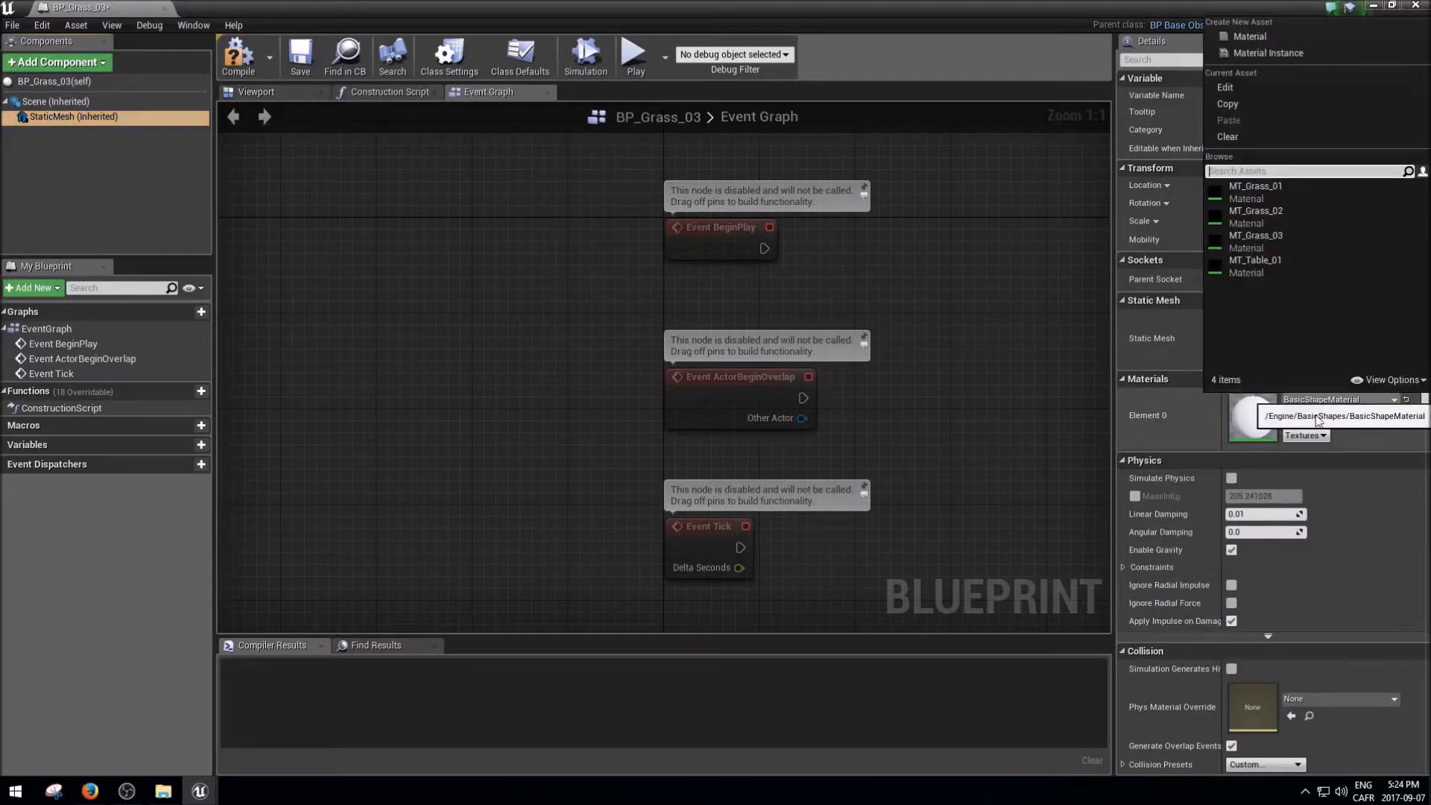
left_click(1273, 237)
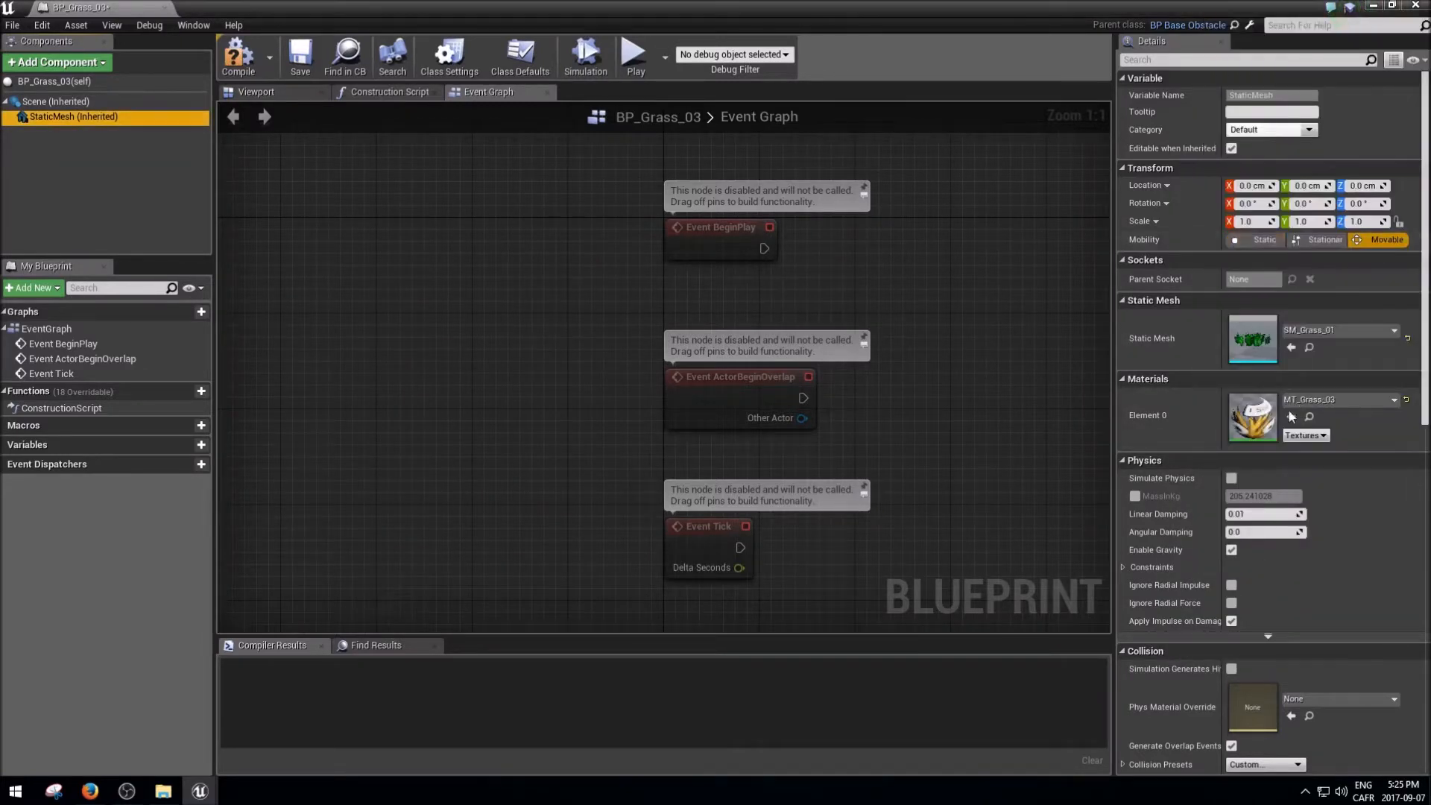
Step: Set Enum Ground Types to ReallyDifficult in BP_Grass_03's class defaults, compile and close the blueprint, and save all modified assets
left_click(517, 67)
left_click(1280, 180)
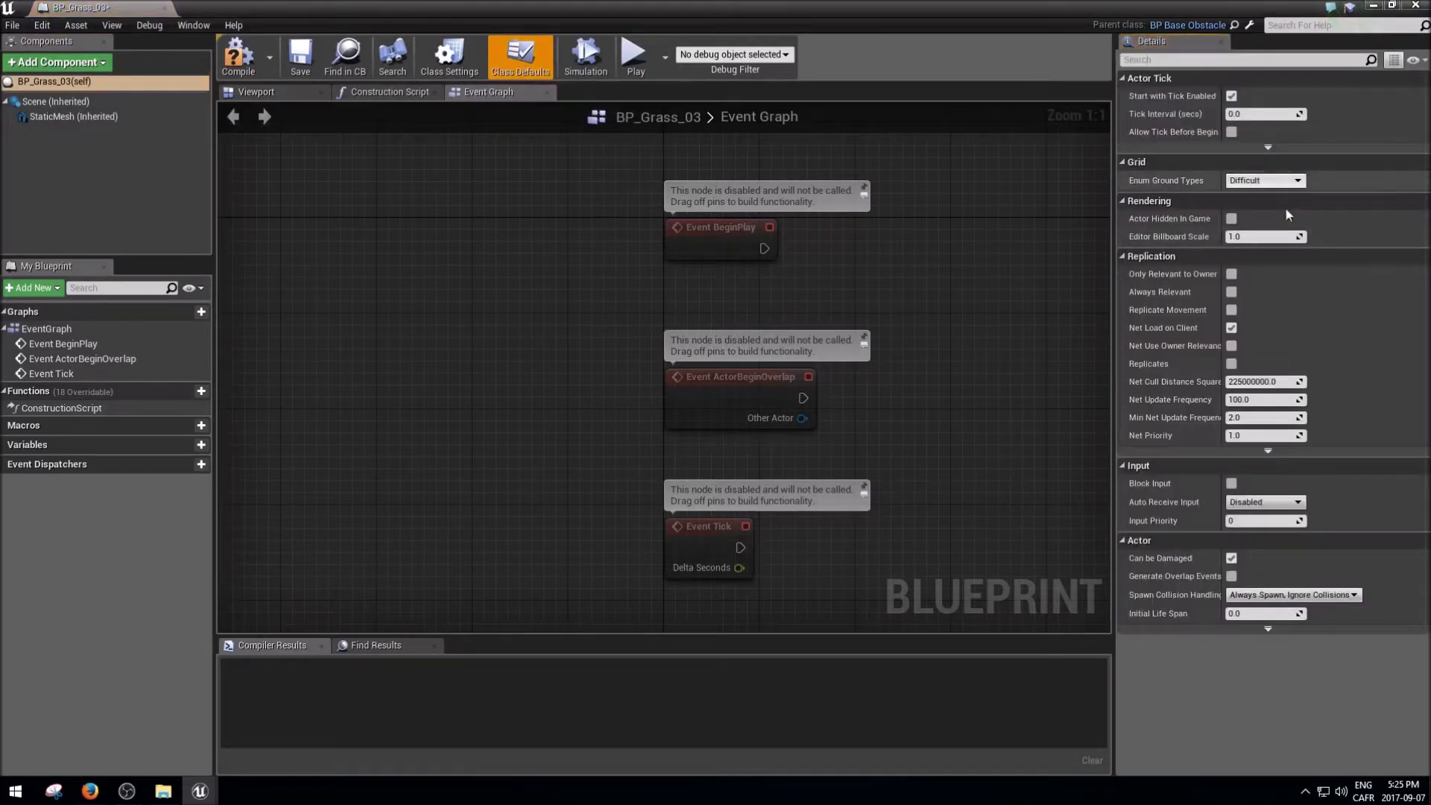
left_click(1255, 212)
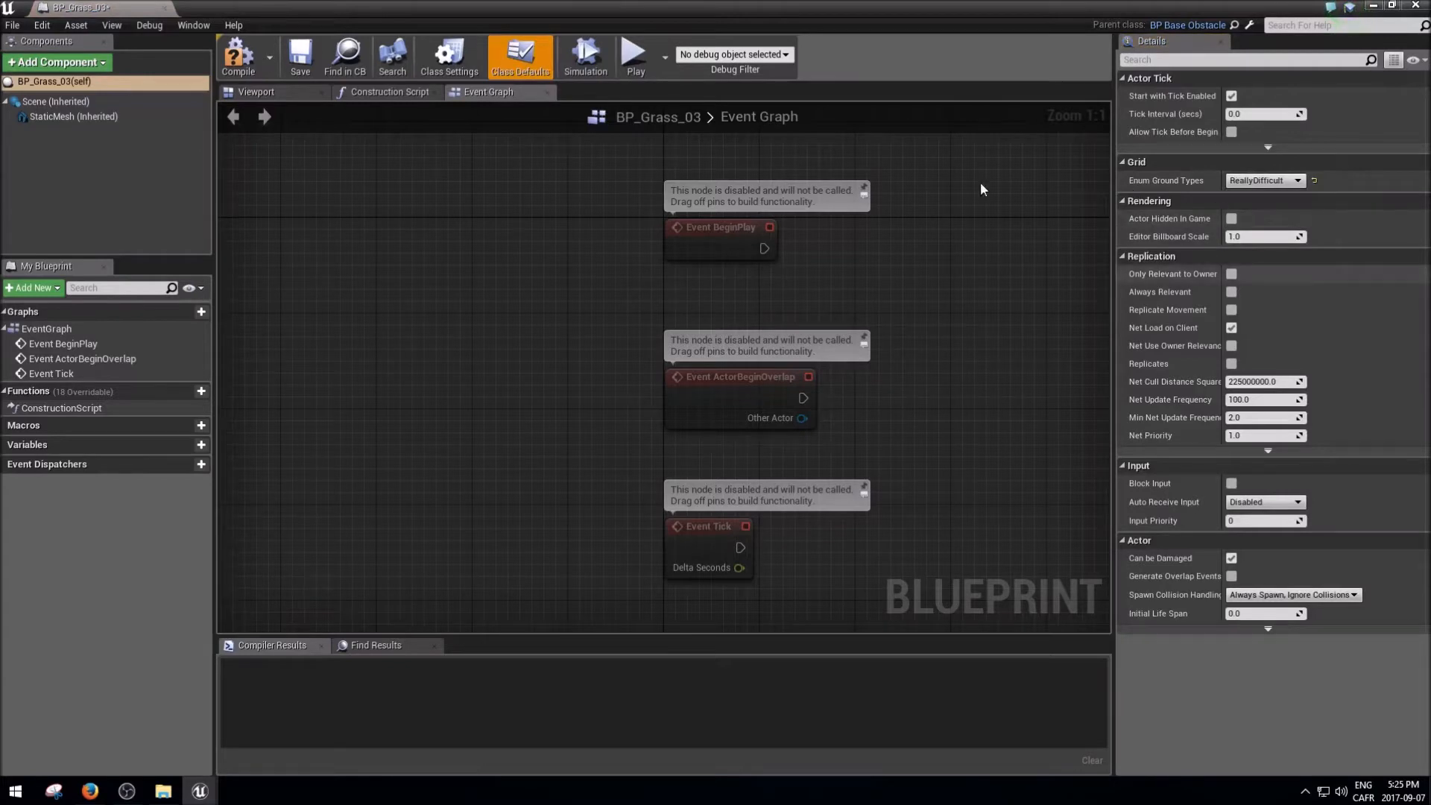
left_click(238, 56)
left_click(300, 56)
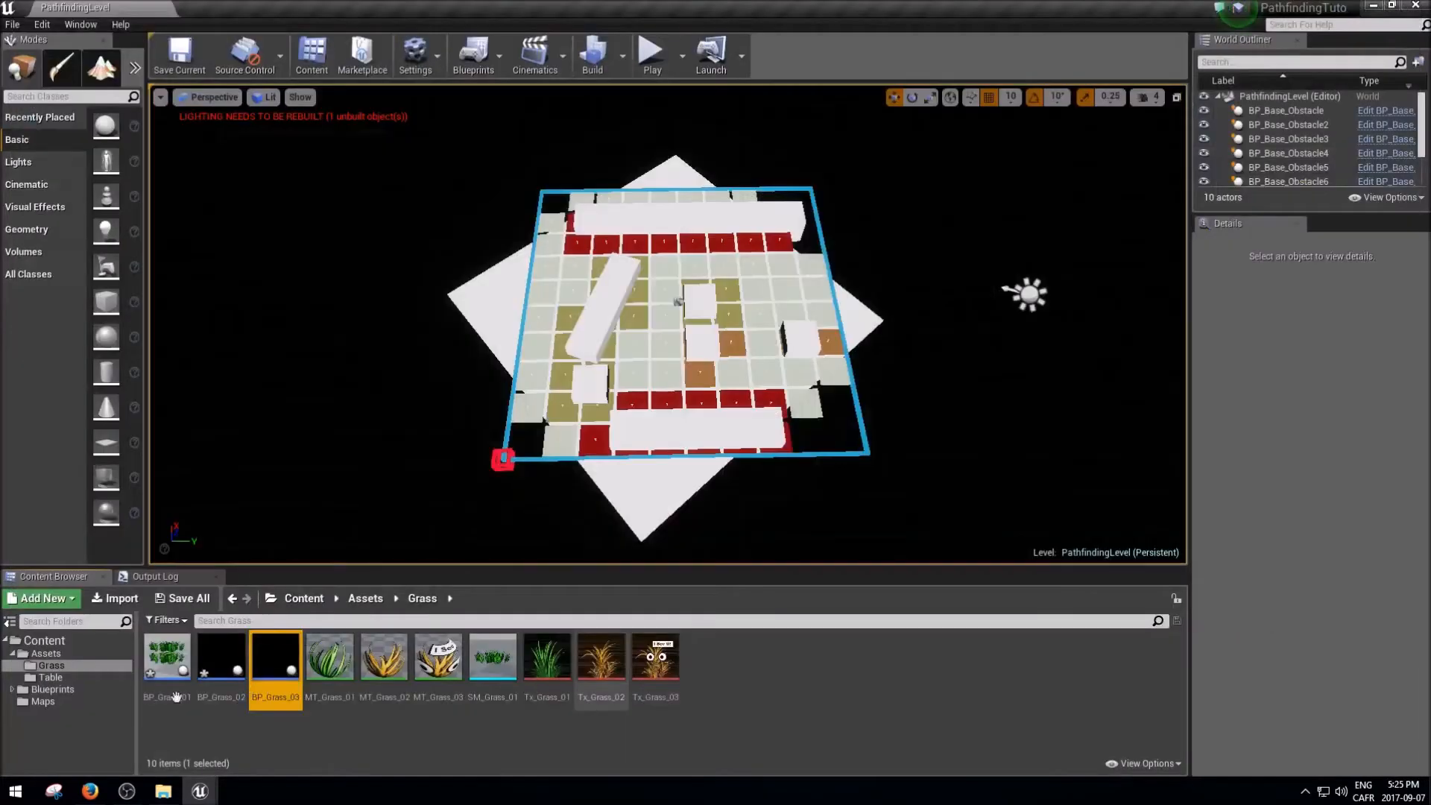
left_click(182, 598)
left_click(848, 533)
Step: Select all BP_Base_Obstacle actors in the level, from BP_Base_Obstacle through BP_Base_Obstacle7, and delete them
right_click_drag(686, 339, 680, 368)
key("w")
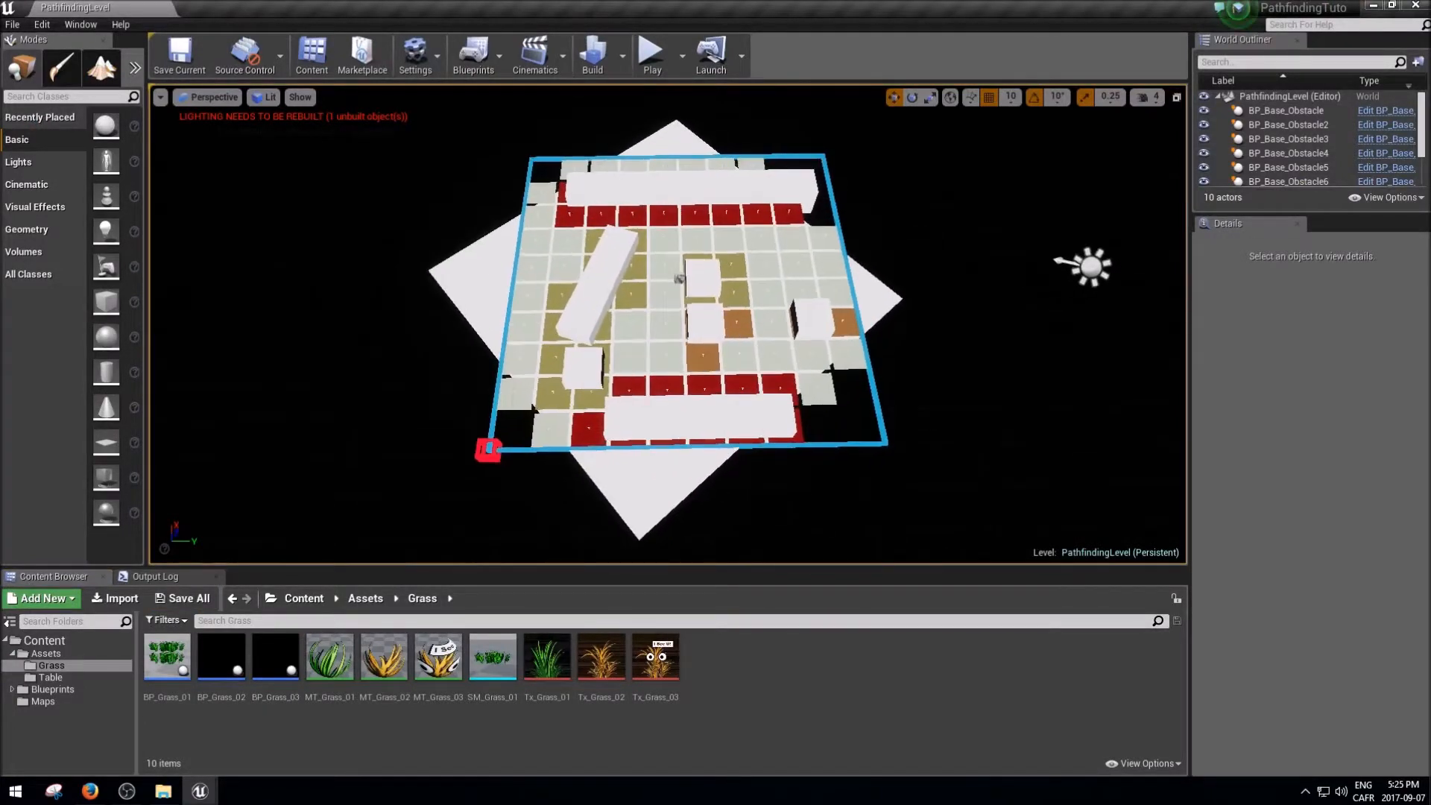
key("w")
key("w")
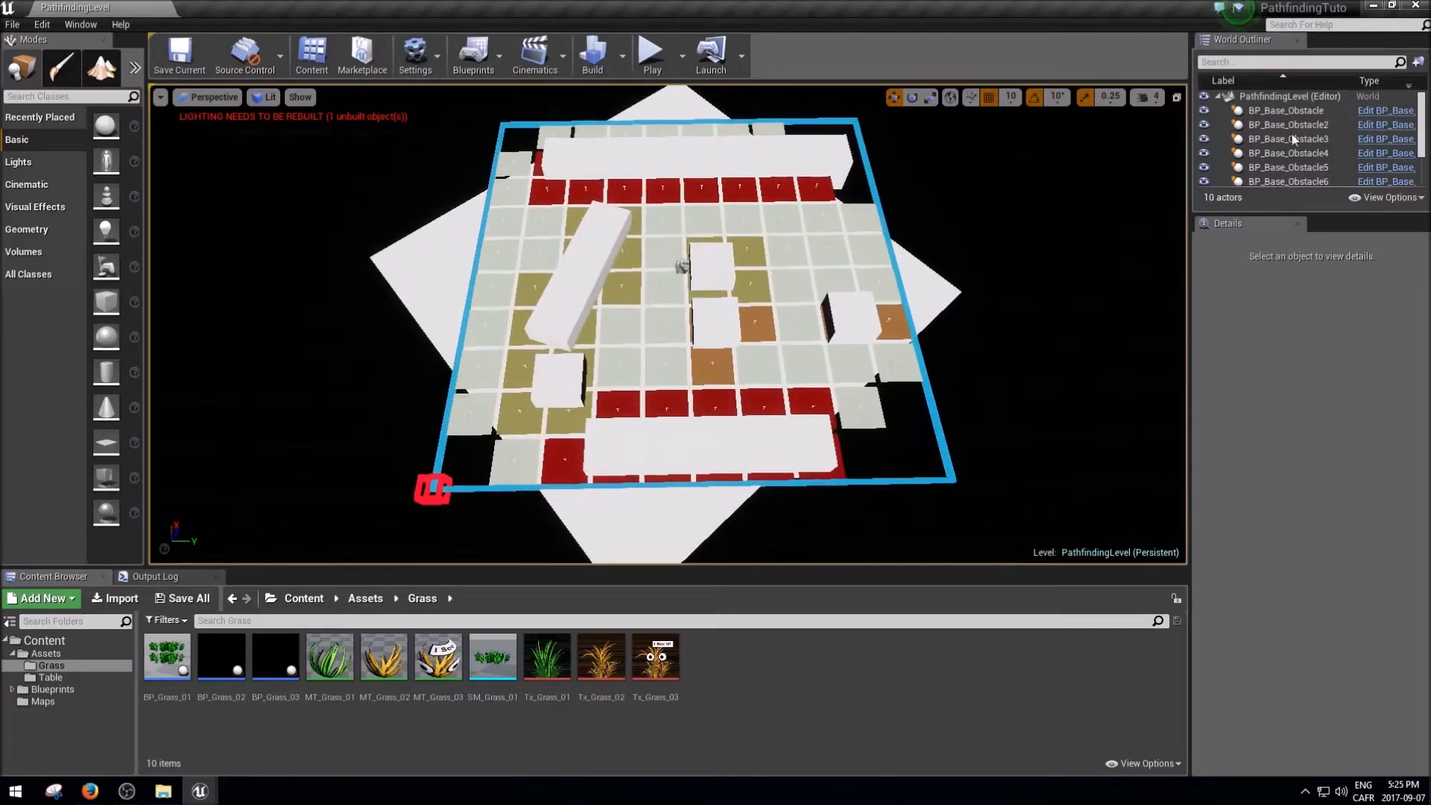
left_click(1276, 110)
scroll(1298, 154, "down", 1)
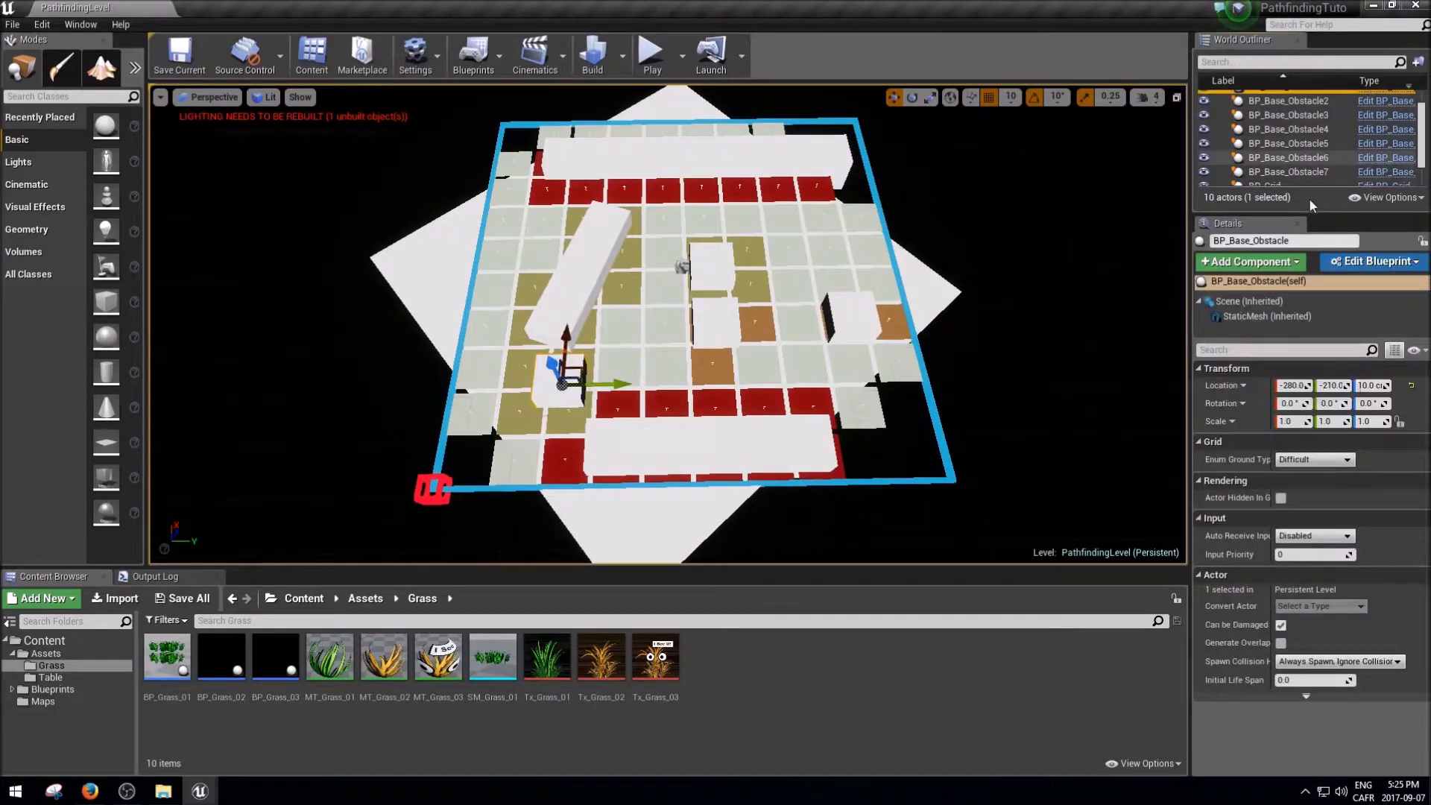
left_click_drag(1312, 216, 1310, 304)
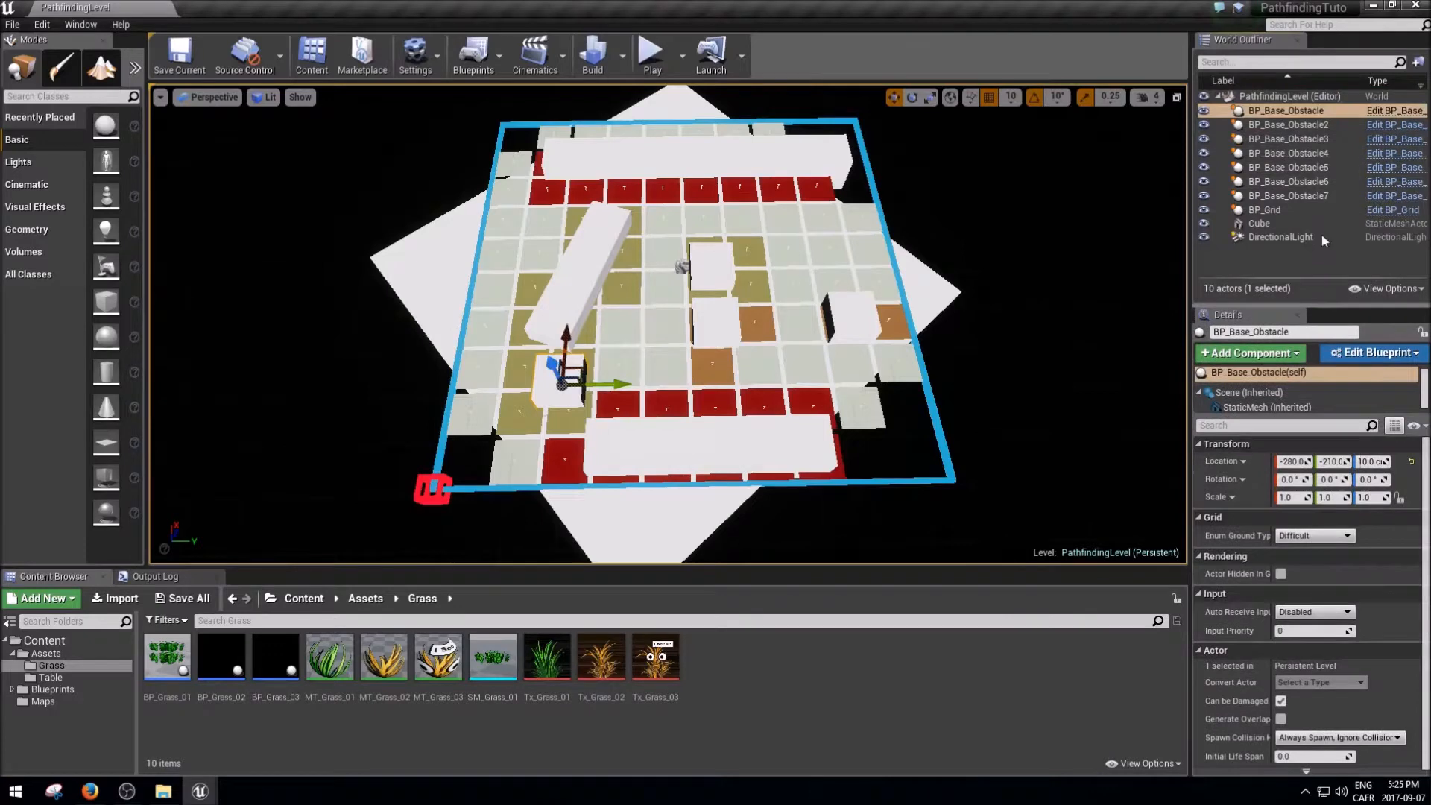
left_click(1280, 196, "shift")
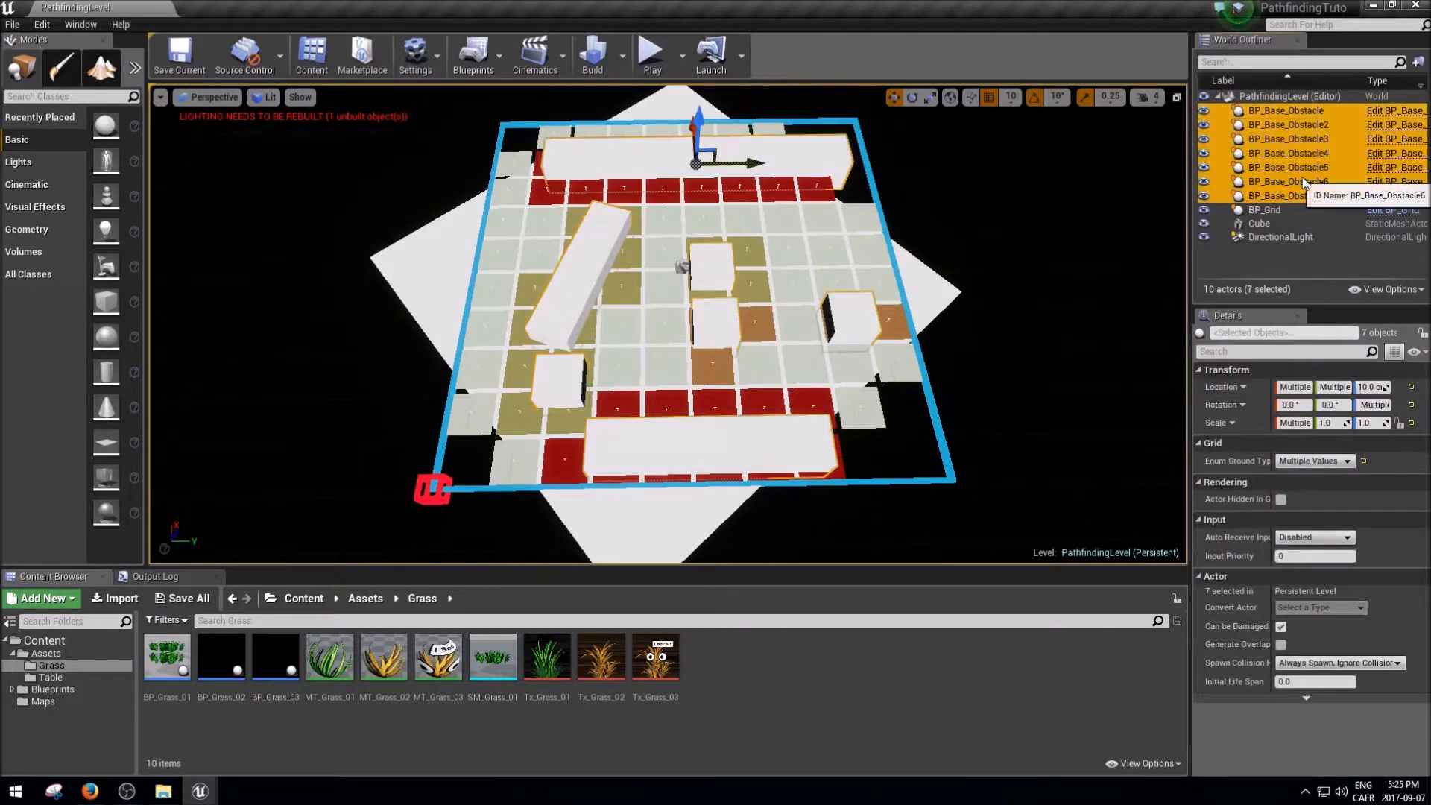
key("Delete")
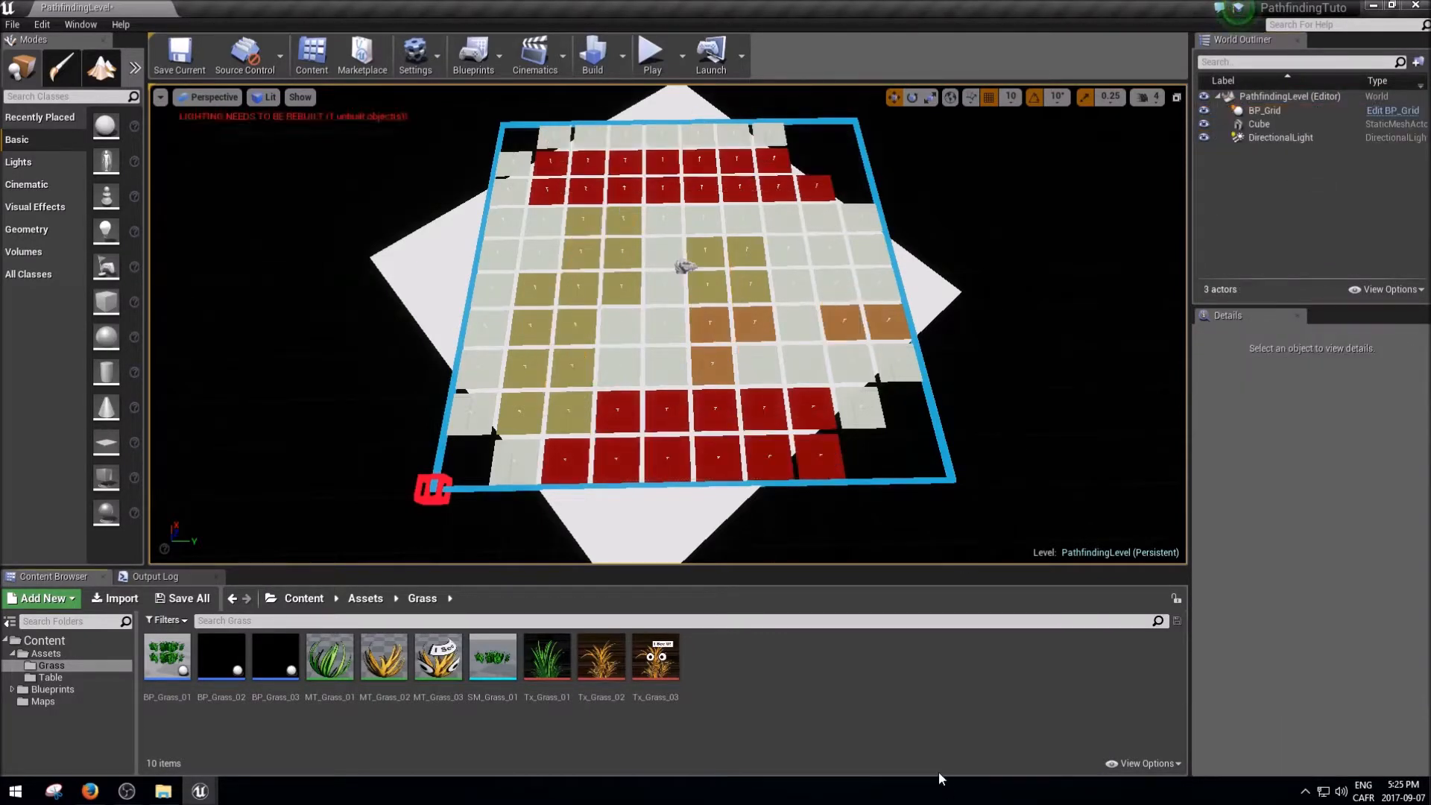
Step: Open BP_Base_Obstacle from the Blueprints/Grid folder to inspect its parent class, then close the blueprint
double_click(166, 661)
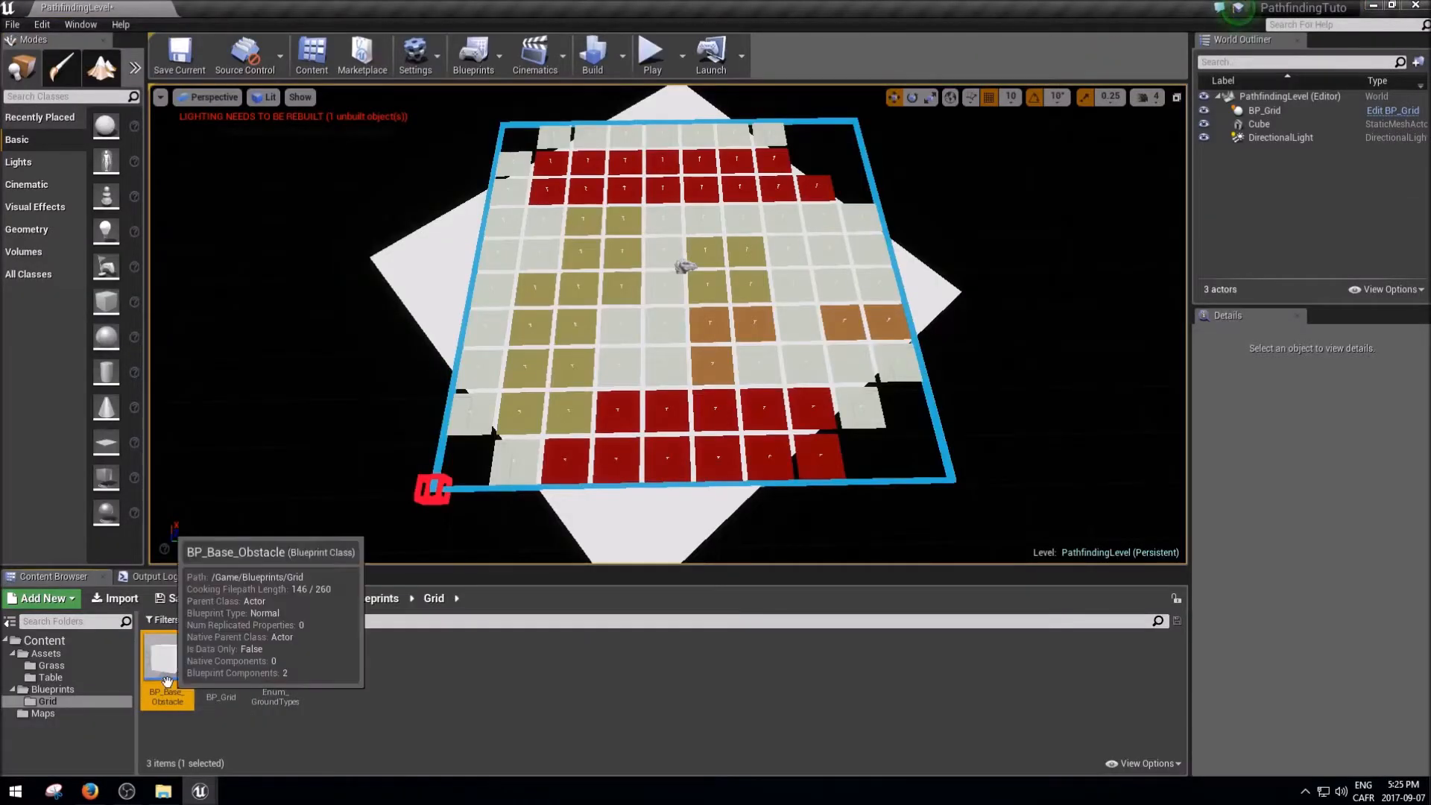
double_click(167, 681)
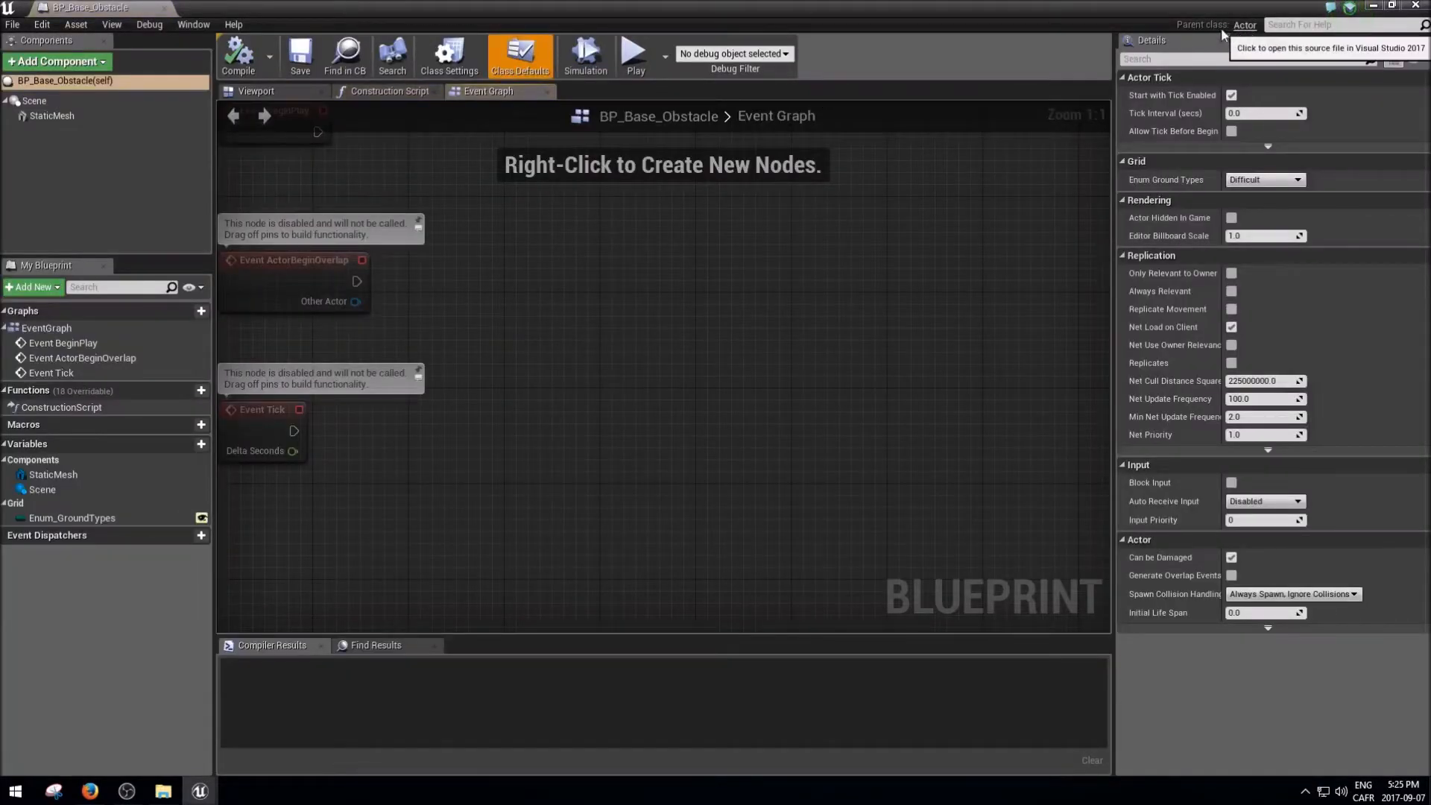
left_click_drag(213, 6, 300, 45)
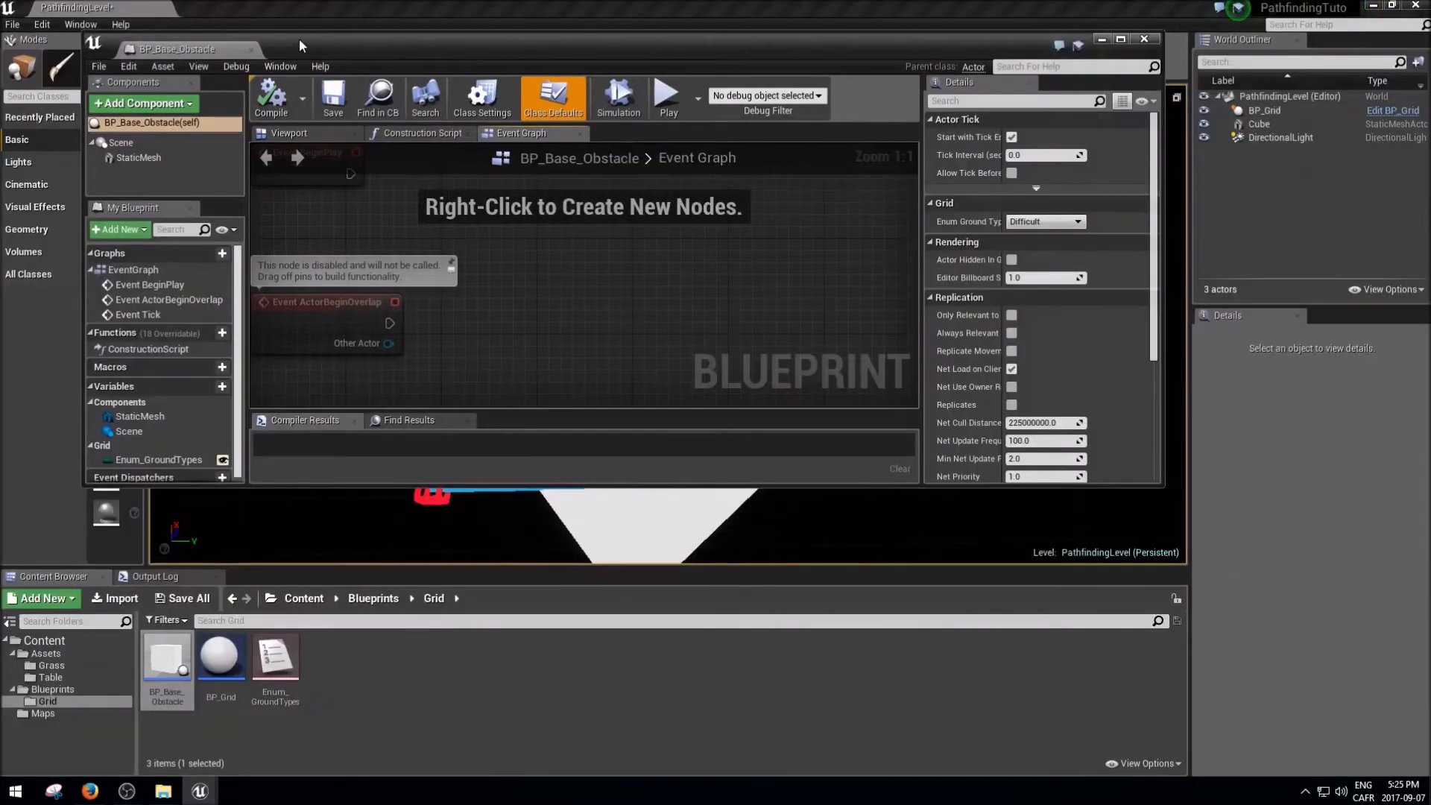
middle_click(191, 51)
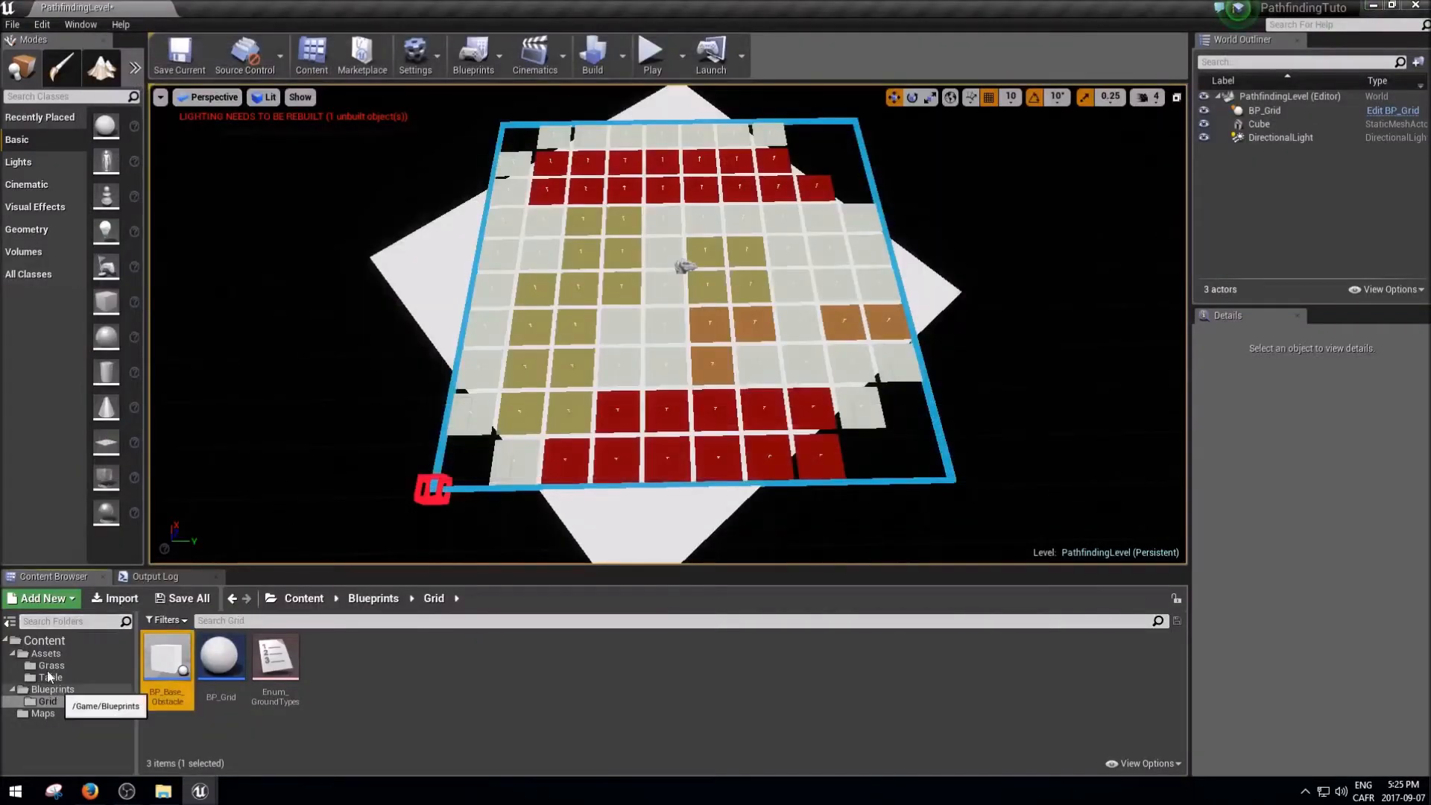
Step: Place BP_Grass_01 from the Grass assets on the upper middle of the grid and duplicate it into a patch of six actors
left_click(47, 666)
left_click_drag(166, 656, 688, 219)
left_click(638, 216, "ctrl")
key("ctrl+w")
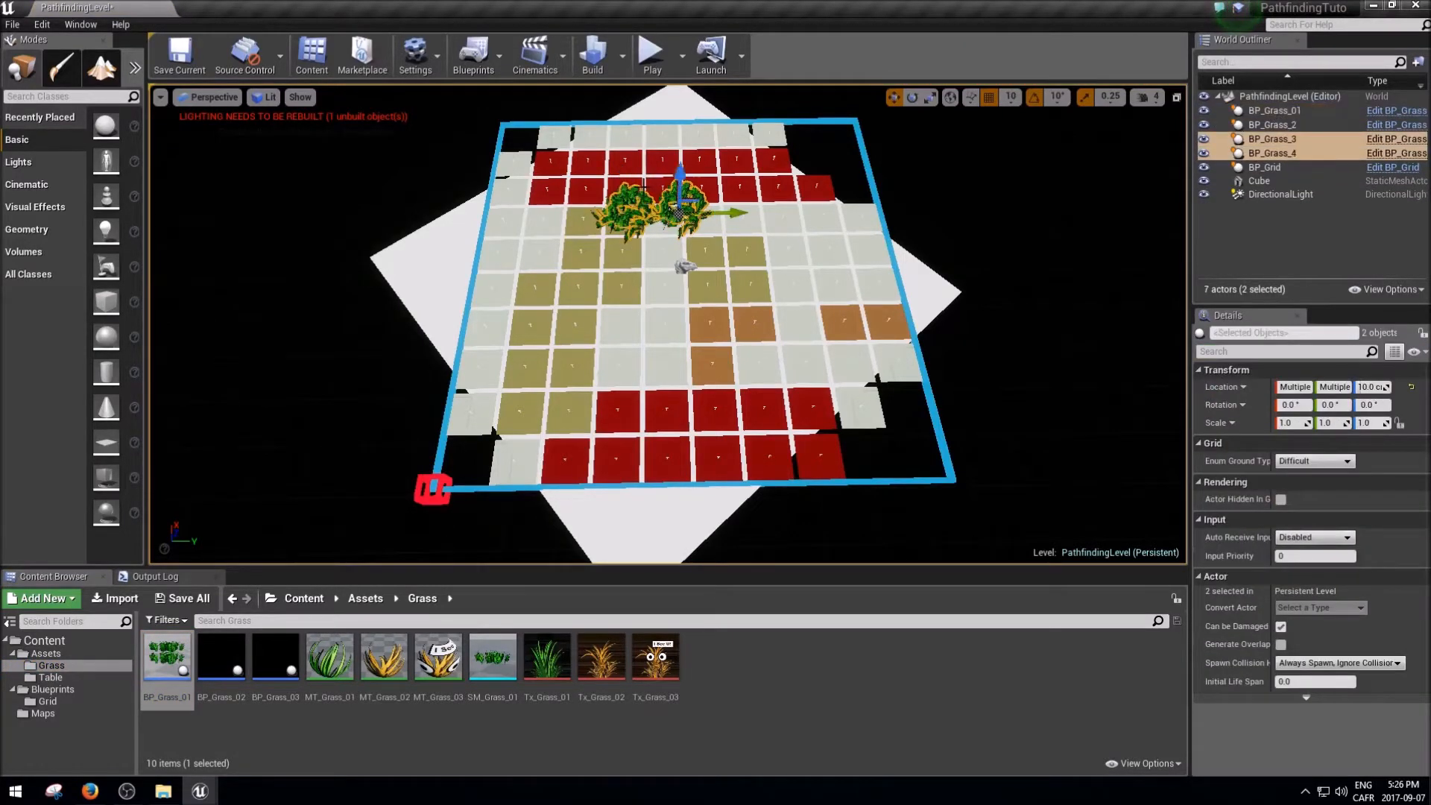
left_click_drag(674, 184, 825, 252)
key("ctrl+w")
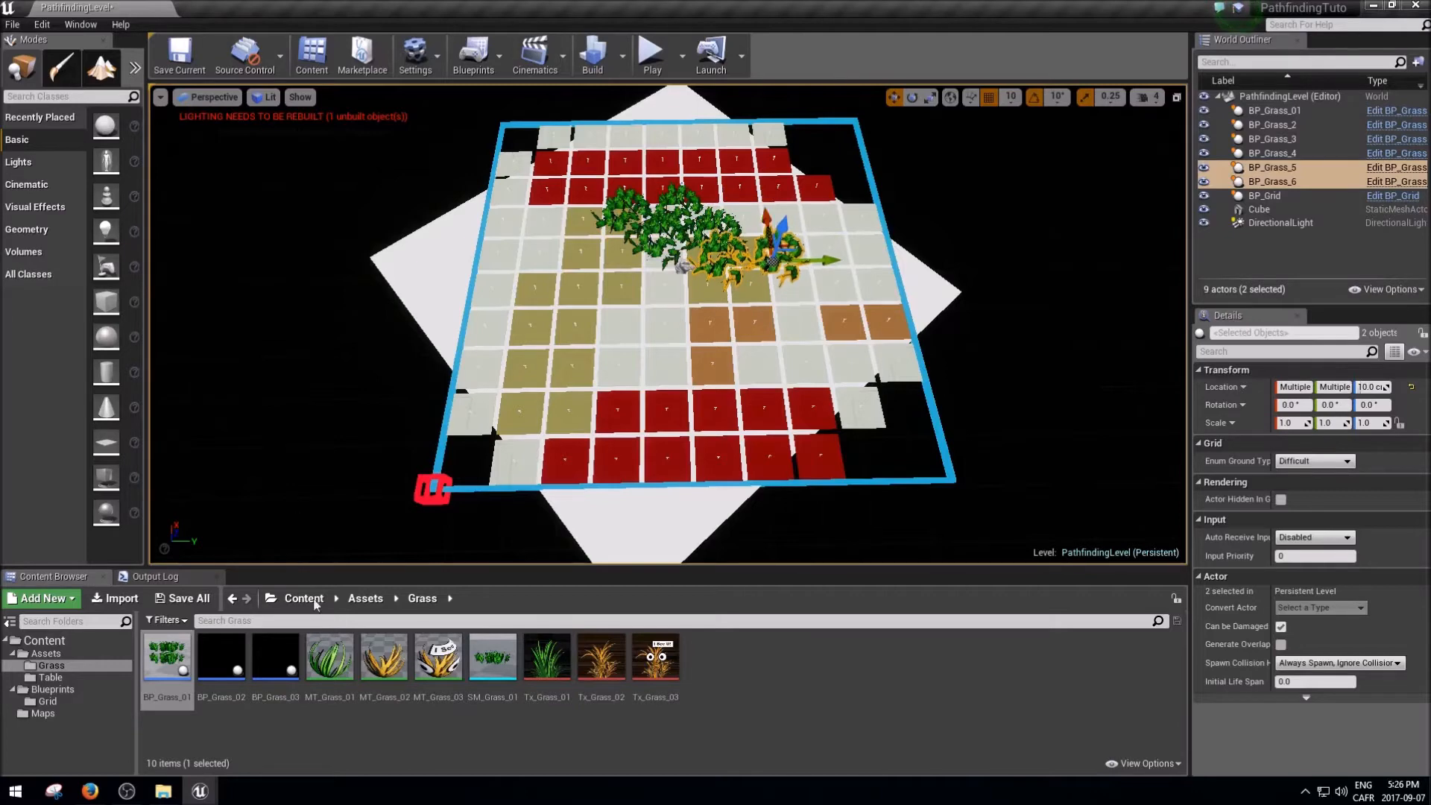
Step: Place BP_Grass_02 on the lower middle of the grid and duplicate it across neighbouring tiles
left_click_drag(221, 656, 677, 379)
key("ctrl+w")
key("ctrl+w")
Step: Place BP_Grass_03 on the lower right of the grid, duplicate it over the surrounding tiles, and open the Assets folder
left_click_drag(275, 655, 775, 412)
key("ctrl+w")
key("ctrl+w")
key("ctrl+w")
key("ctrl+w")
key("ctrl+w")
left_click(962, 430)
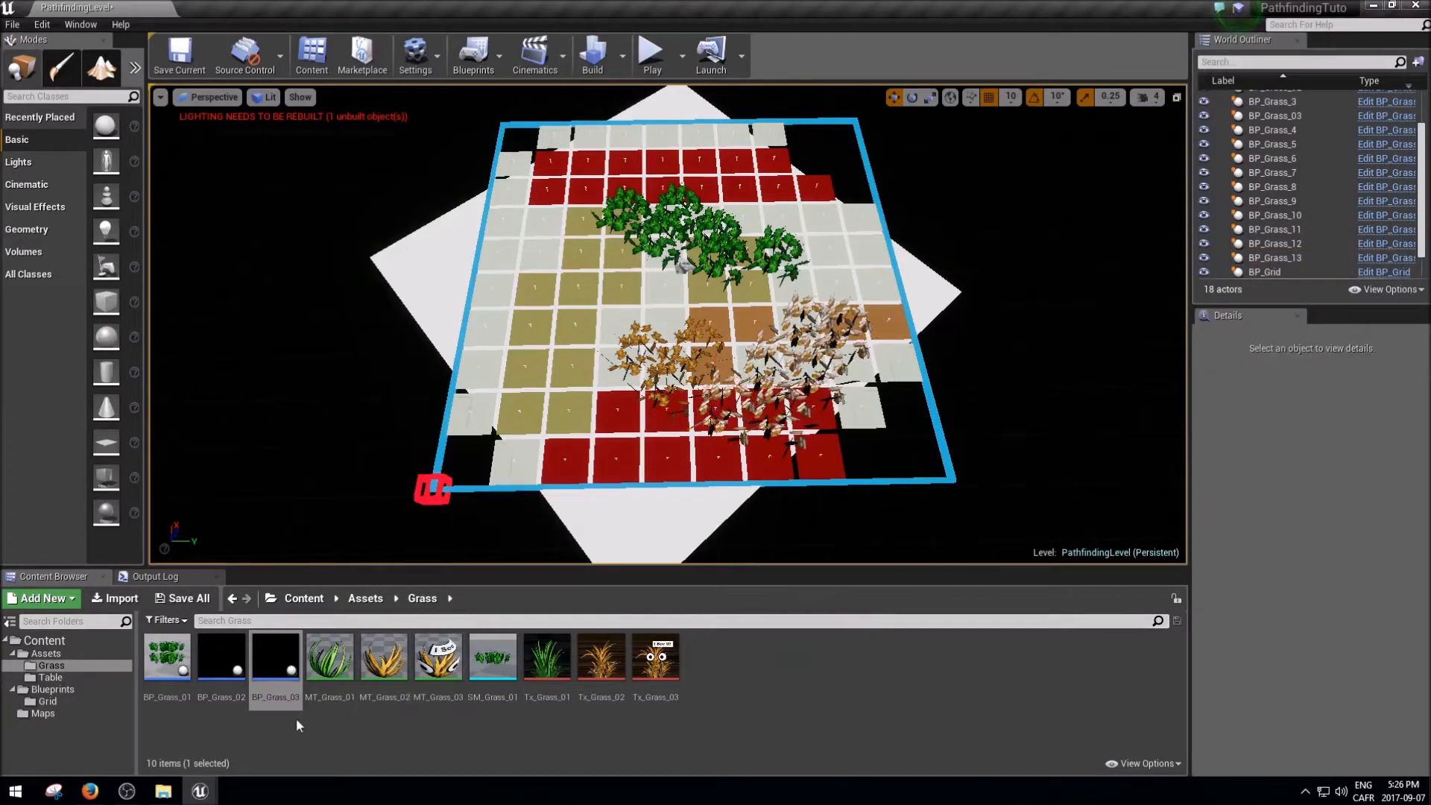
left_click(64, 654)
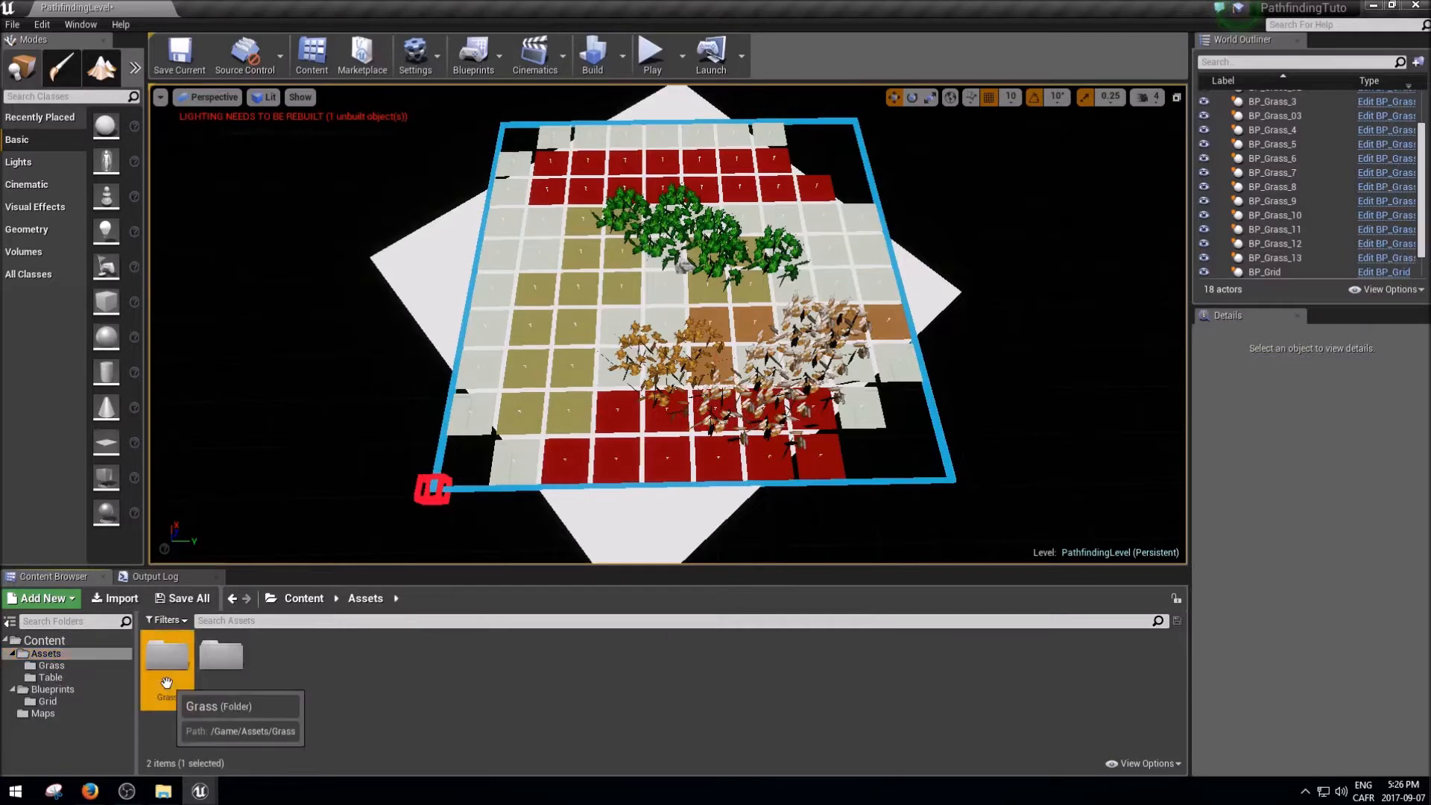
Step: Place BP_Table_01 from the Table assets on the west part of the grid and rotate it 20 degrees about Z
double_click(221, 656)
left_click_drag(221, 656, 538, 294)
key("e")
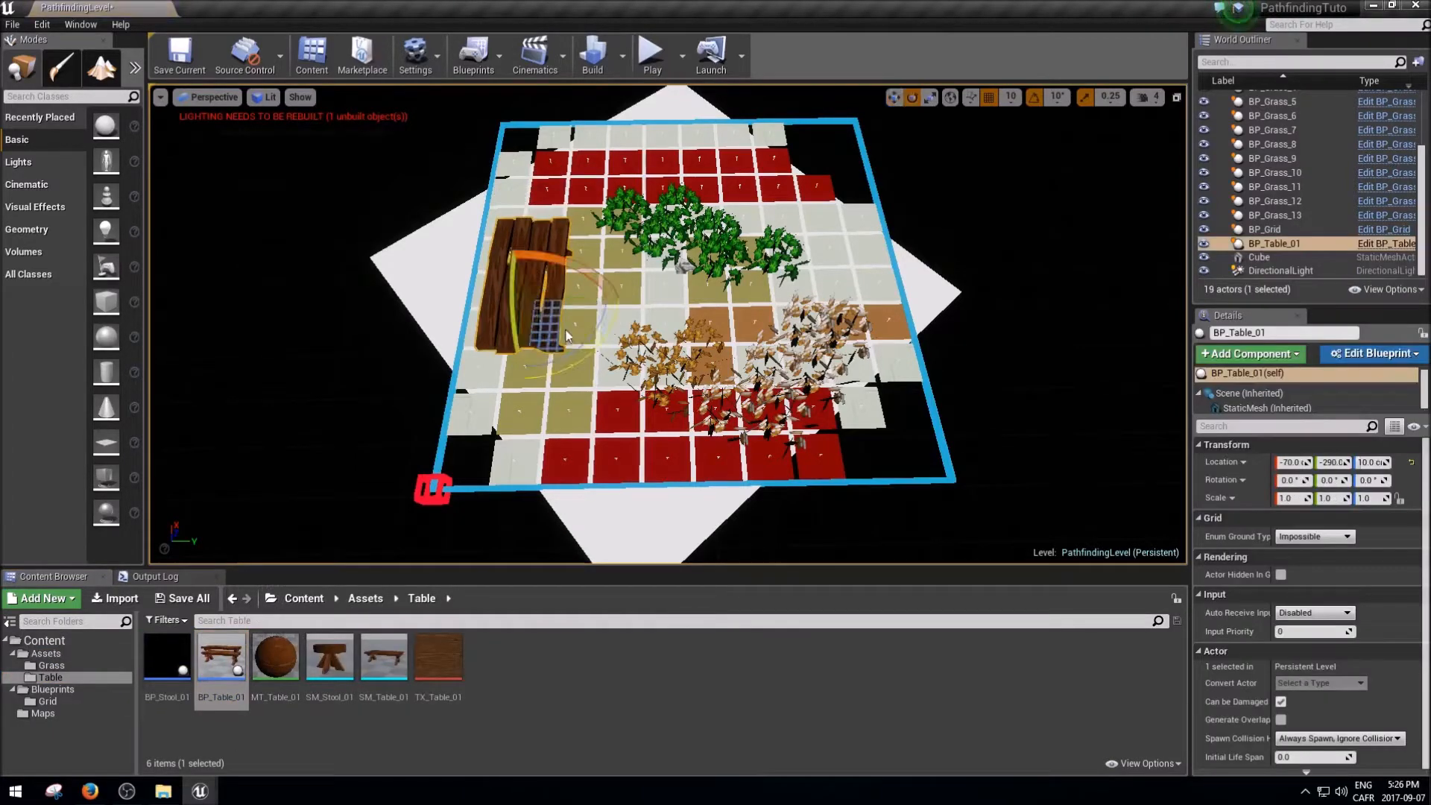
left_click_drag(562, 363, 540, 366)
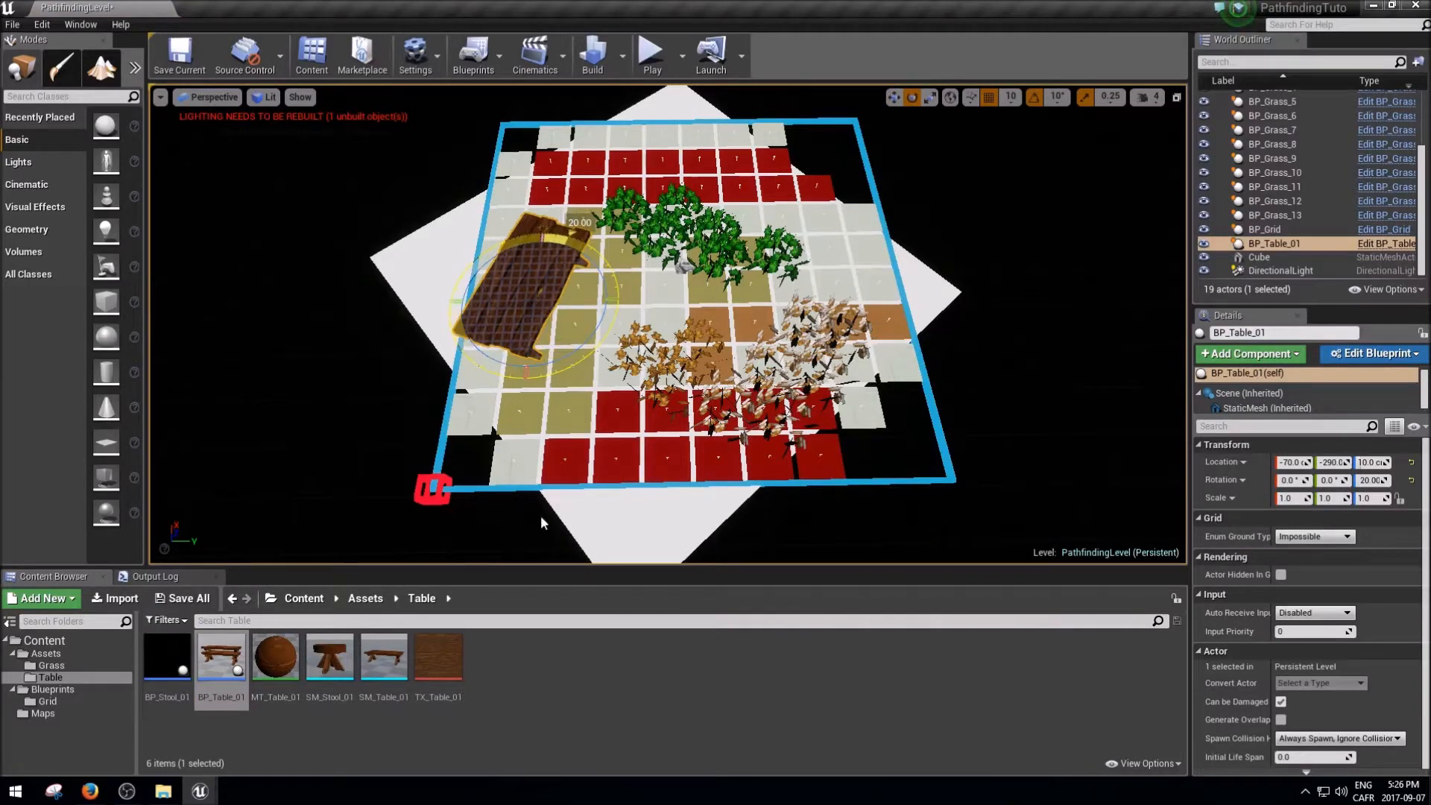
left_click_drag(542, 524, 521, 526)
Step: Place four BP_Stool_01 actors around the table, deleting the plain SM_Stool_01 mesh if placed by mistake
left_click_drag(330, 654, 509, 377)
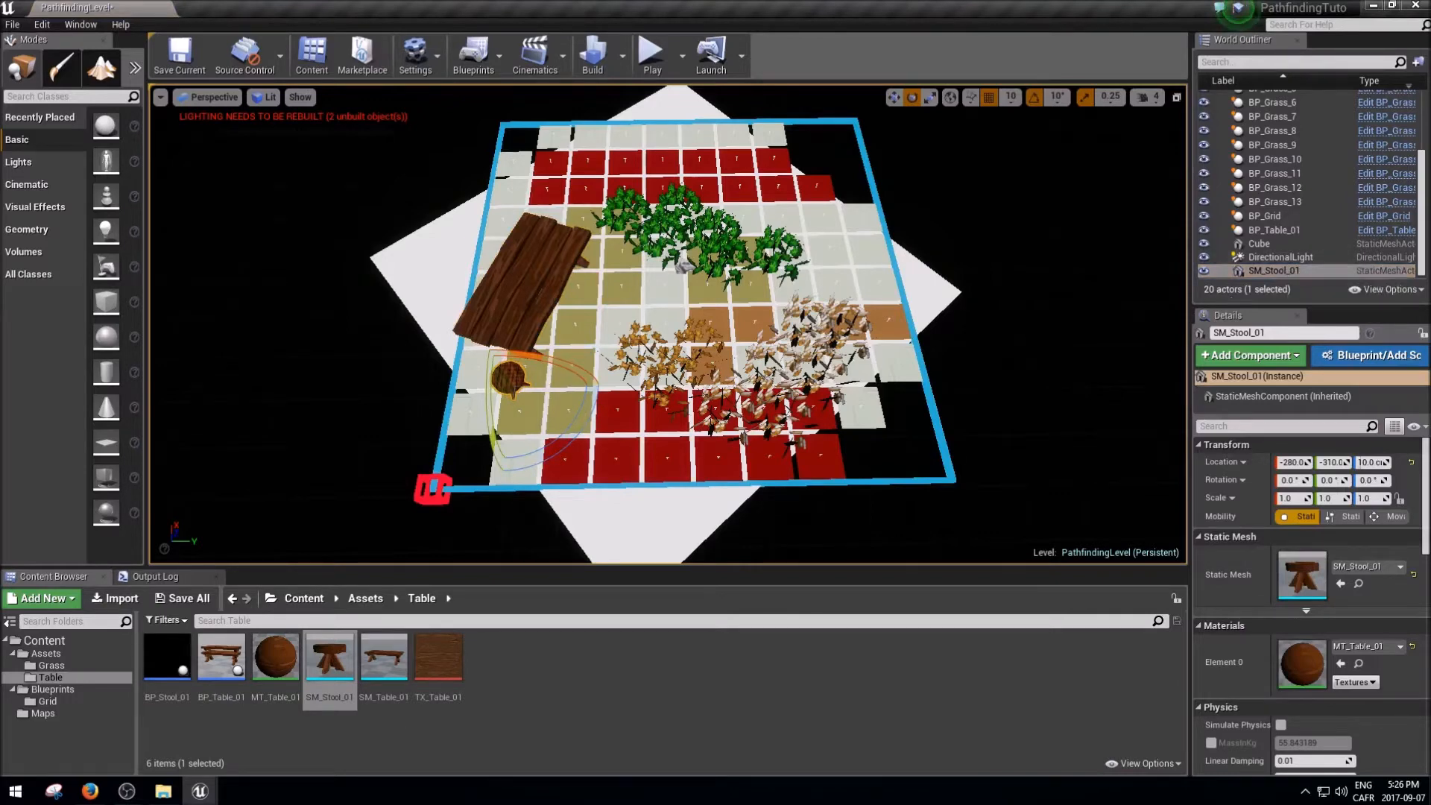
key("Delete")
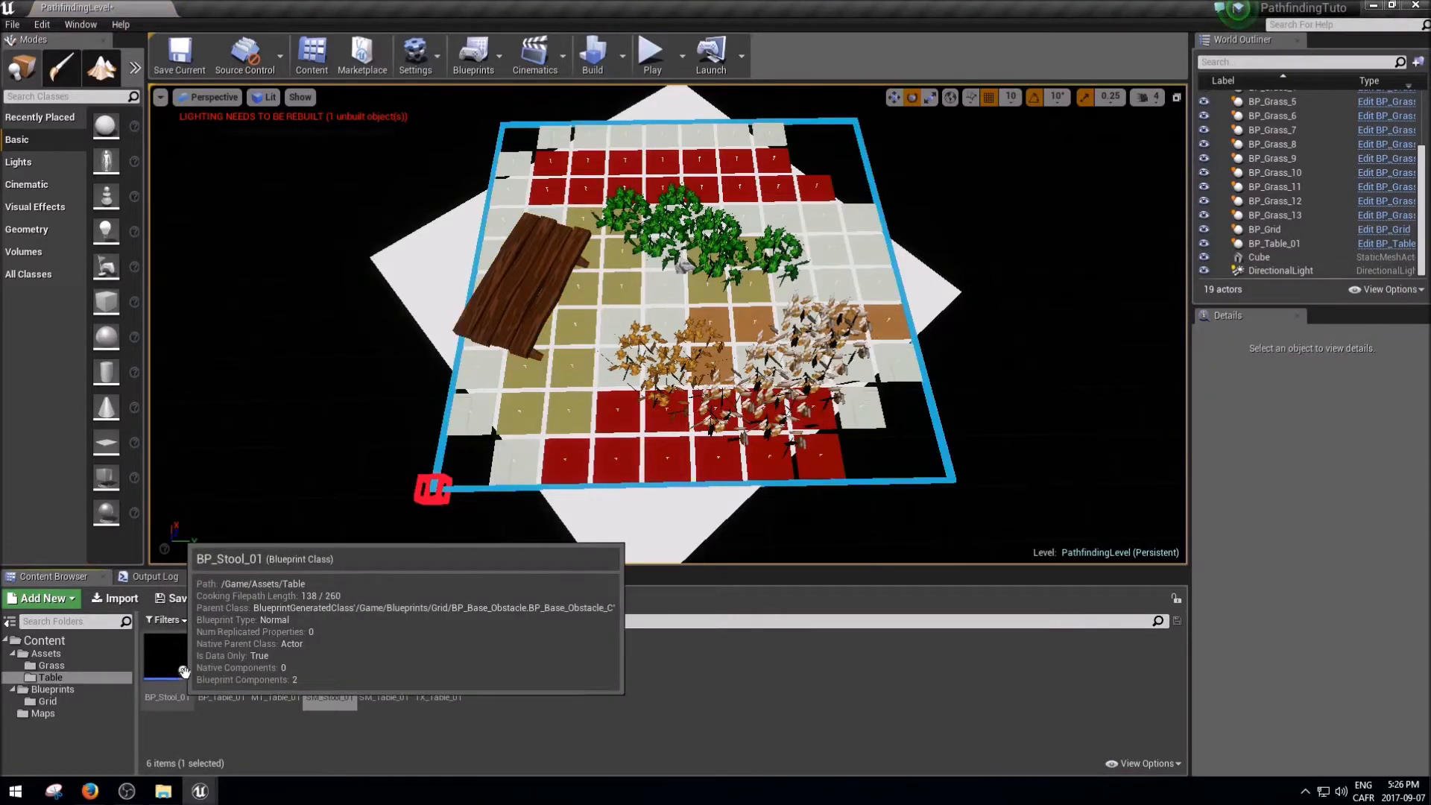
left_click_drag(160, 669, 531, 396)
left_click_drag(164, 663, 626, 277)
left_click_drag(163, 659, 508, 203)
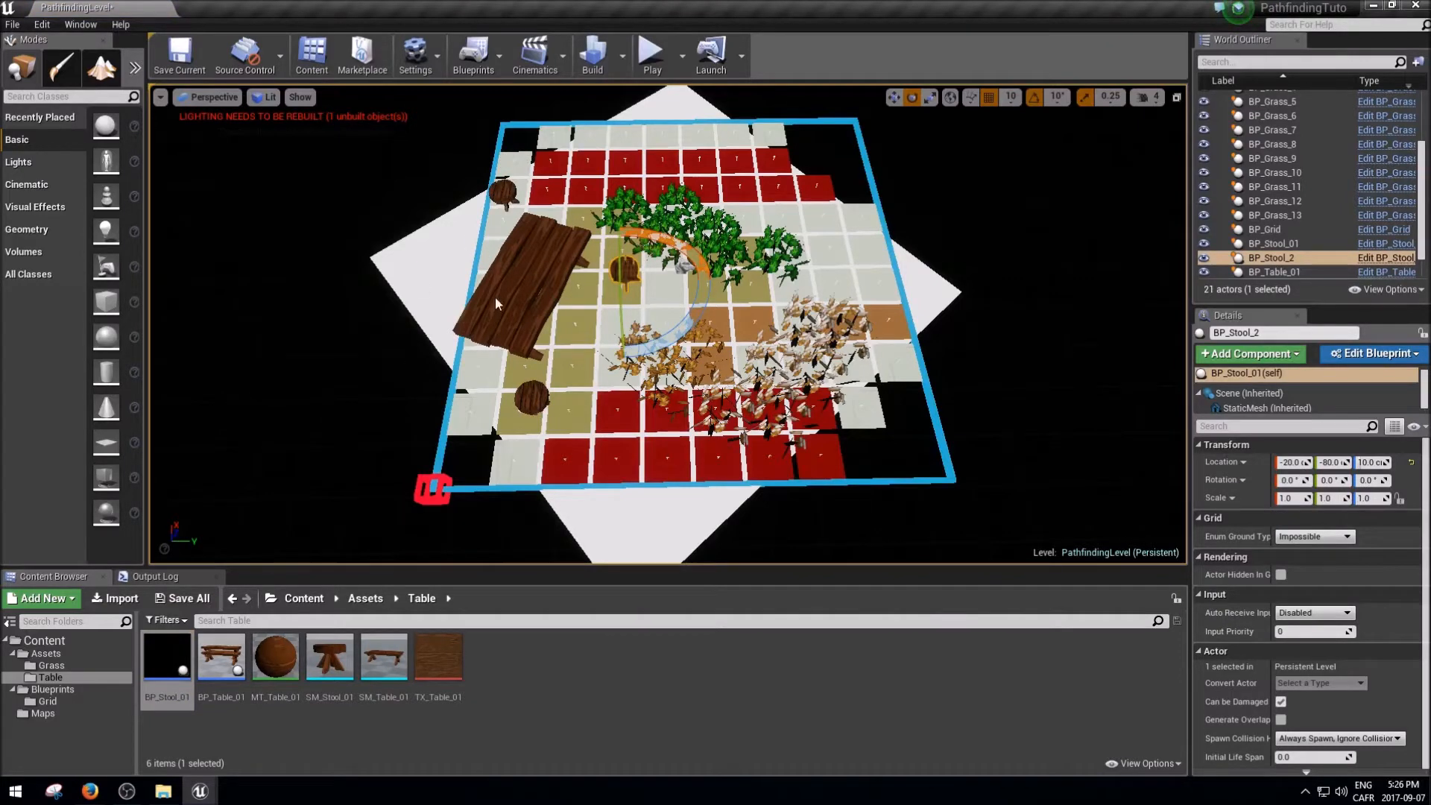
left_click_drag(167, 660, 435, 271)
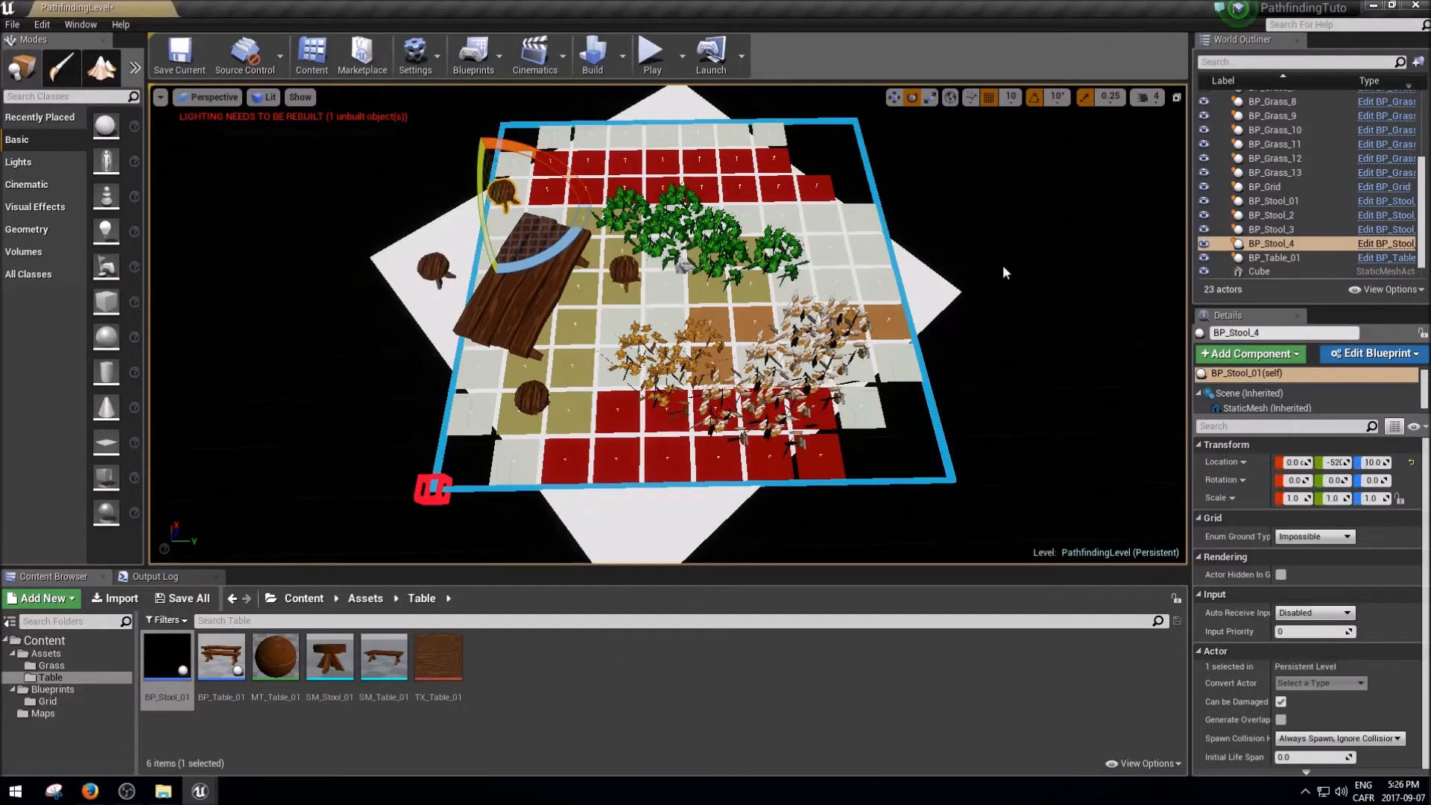
left_click(999, 403)
right_click_drag(999, 402, 1044, 381)
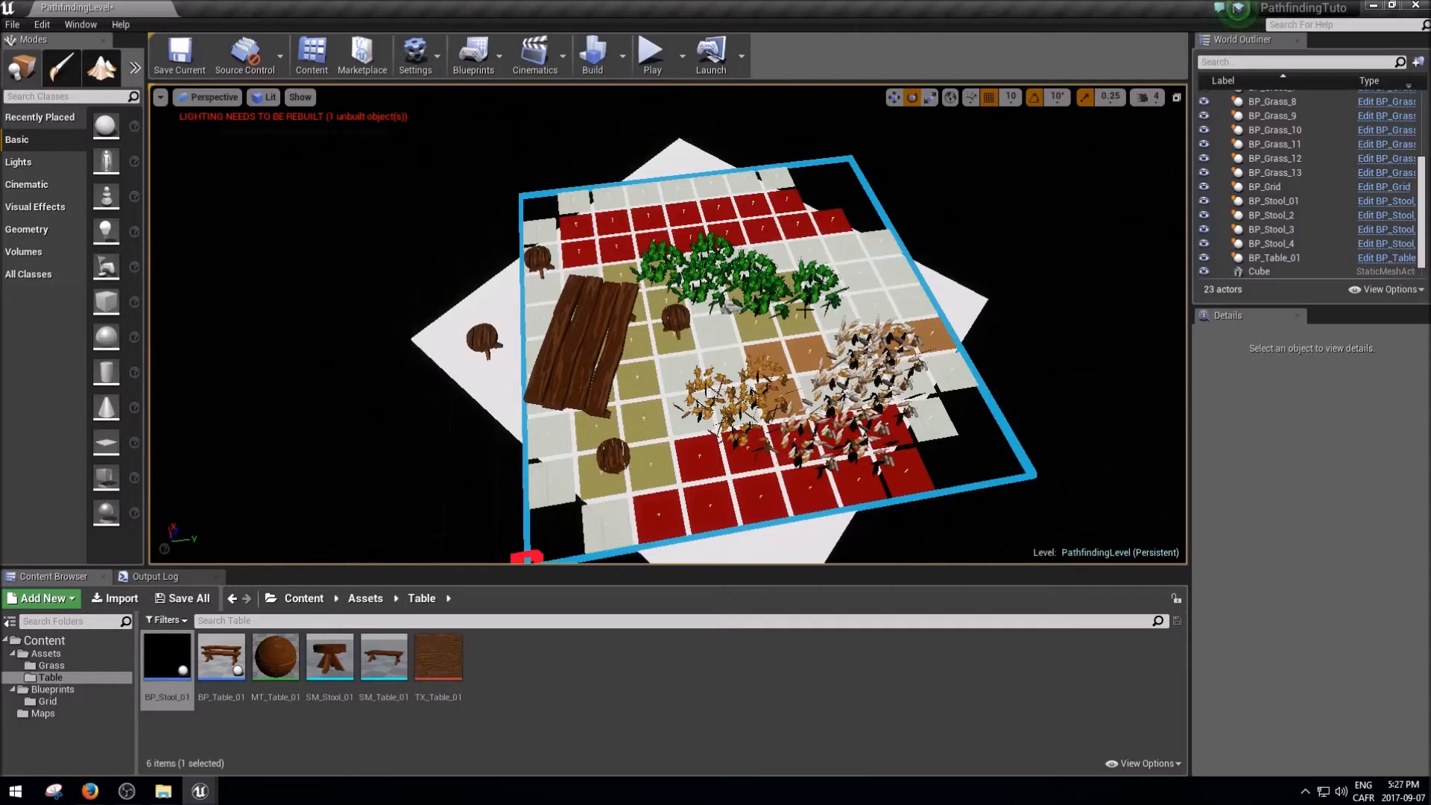
right_click_drag(819, 336, 824, 353)
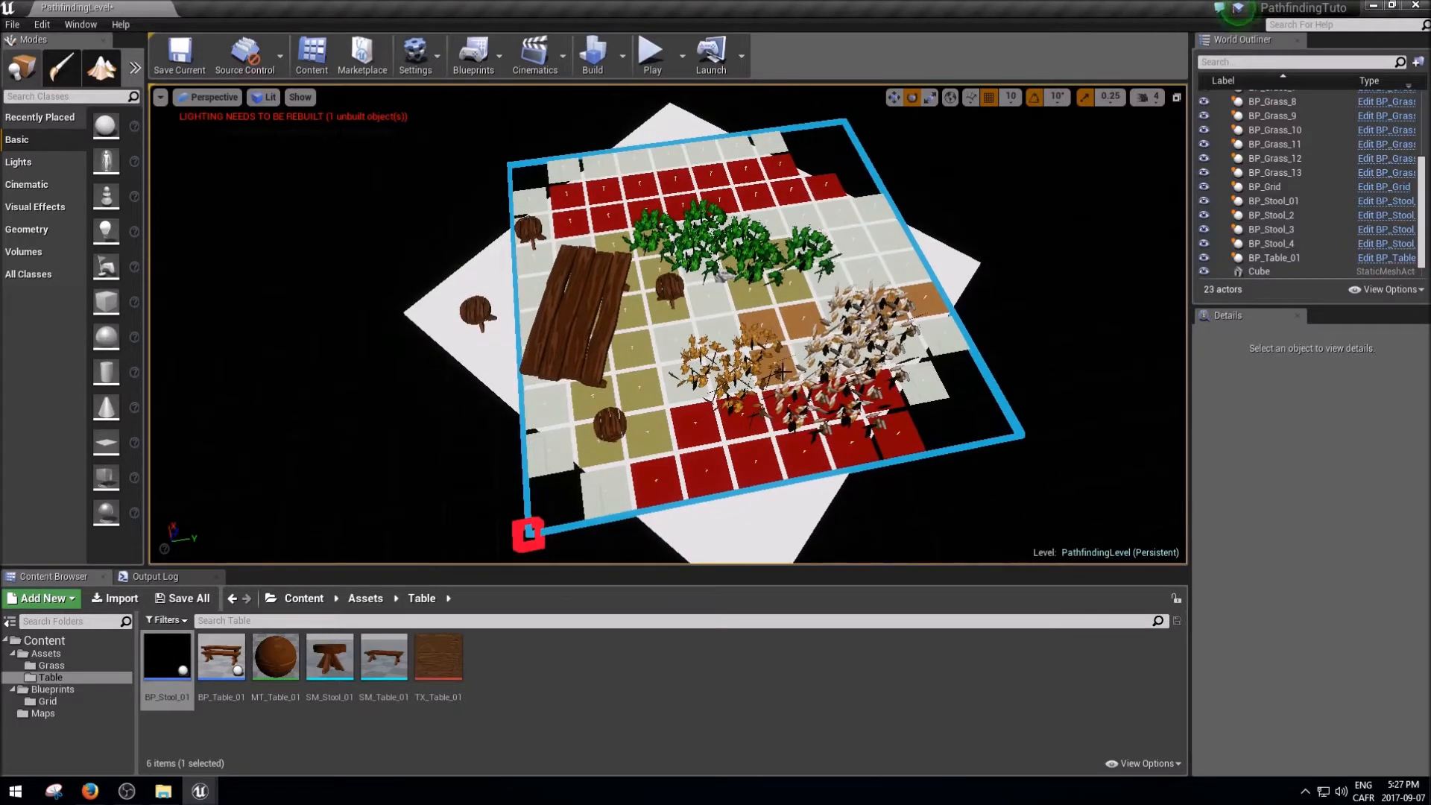
Step: Open the SM_Table_01 mesh in its own docked editor and display its simple collision
left_click(413, 750)
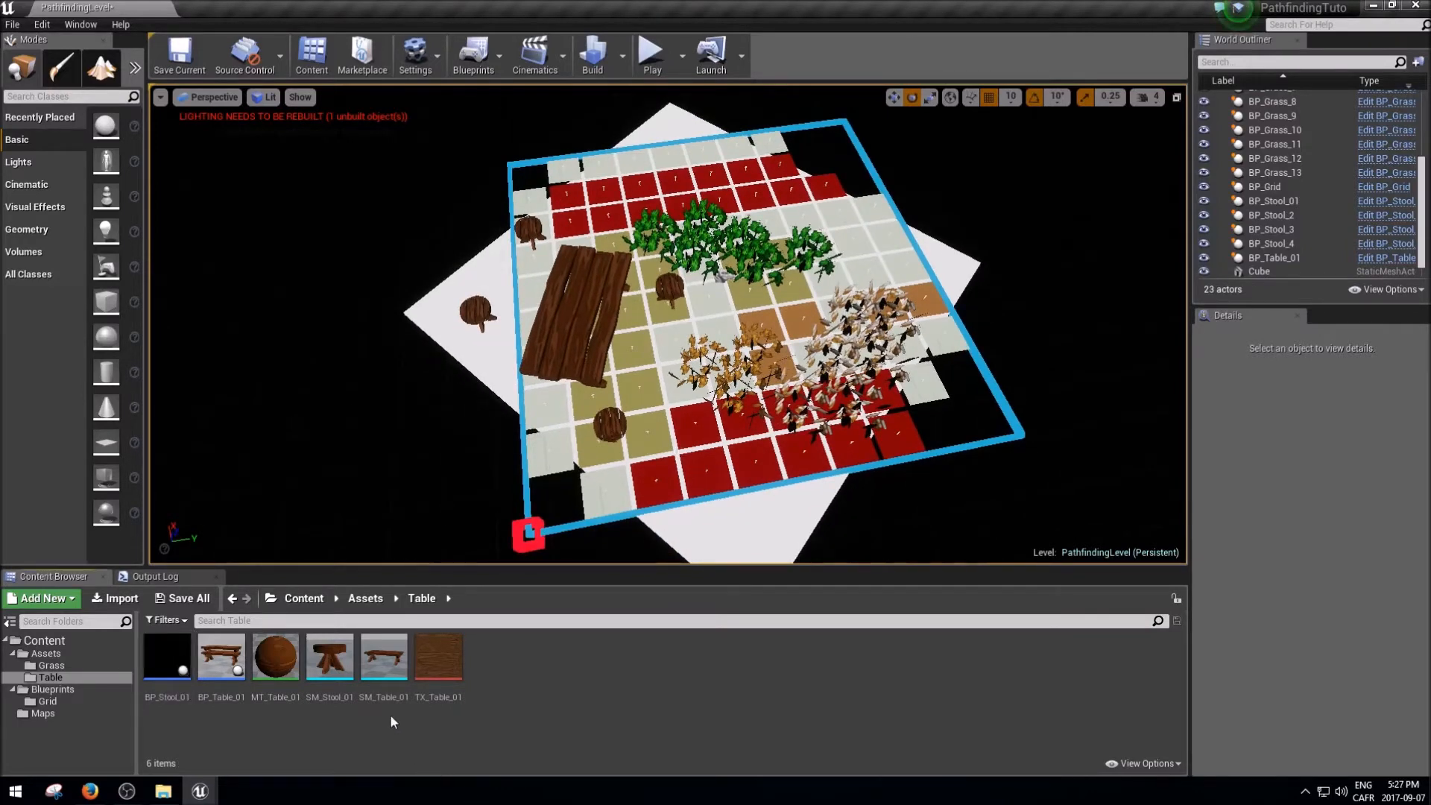
double_click(384, 667)
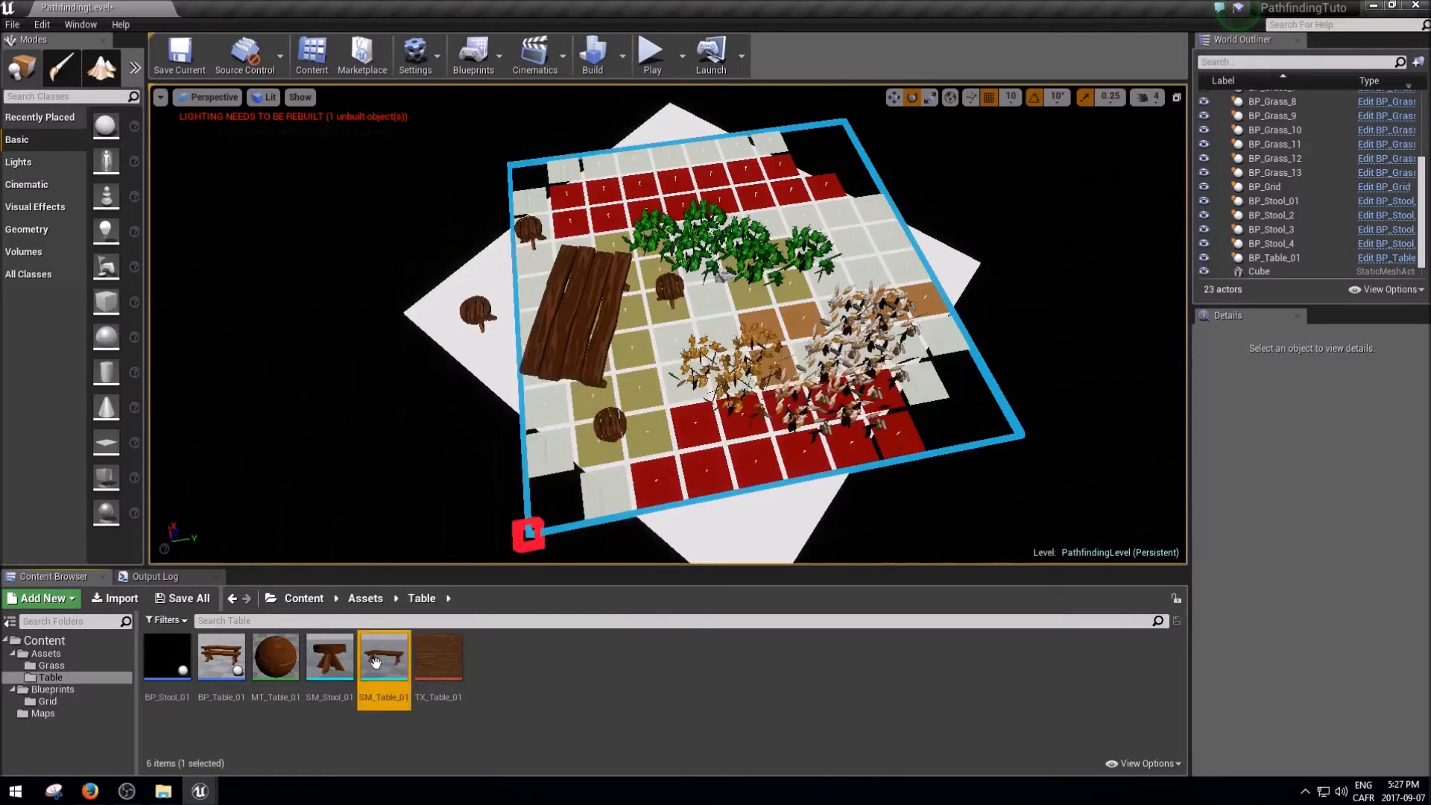
left_click_drag(166, 49, 224, 7)
left_click(415, 59)
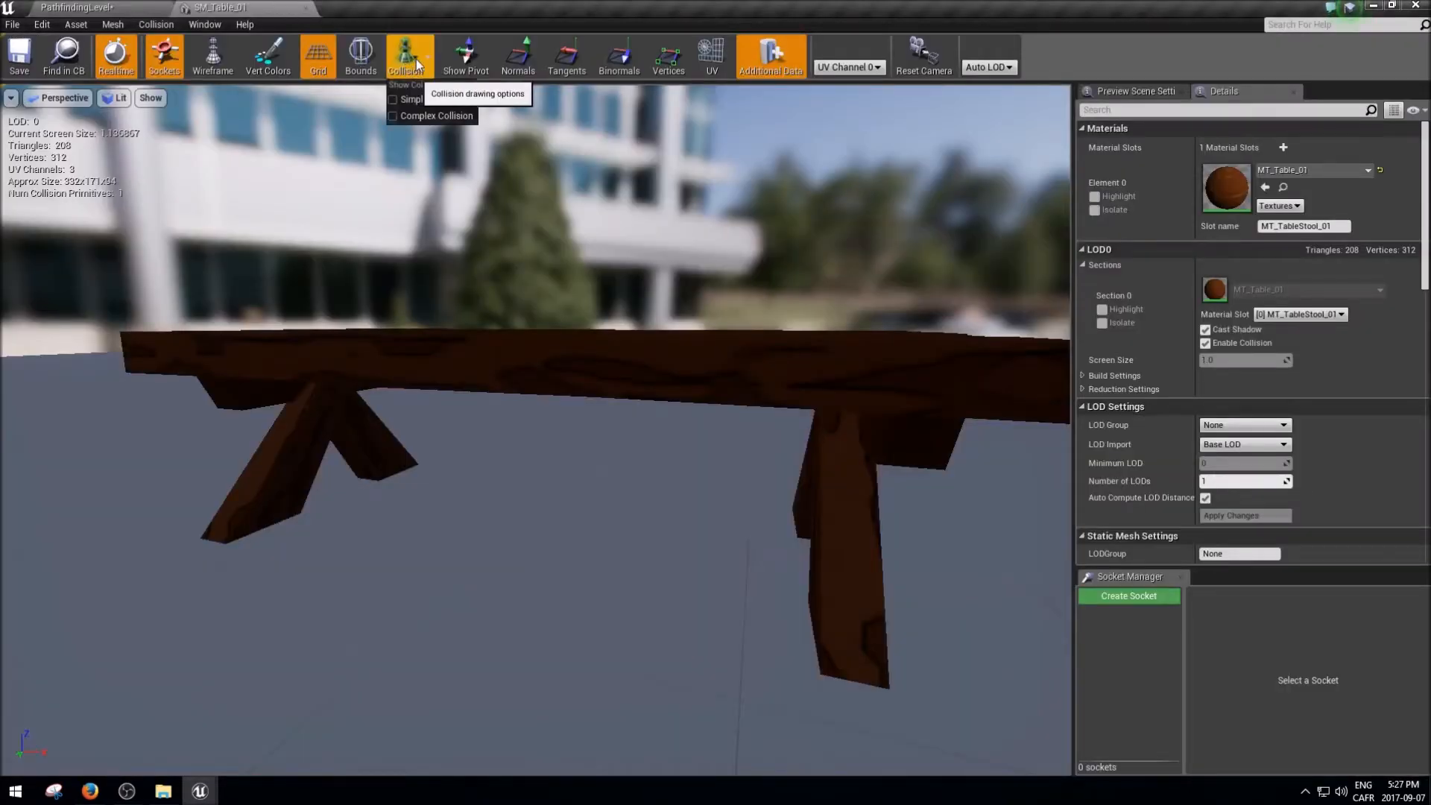
left_click(397, 102)
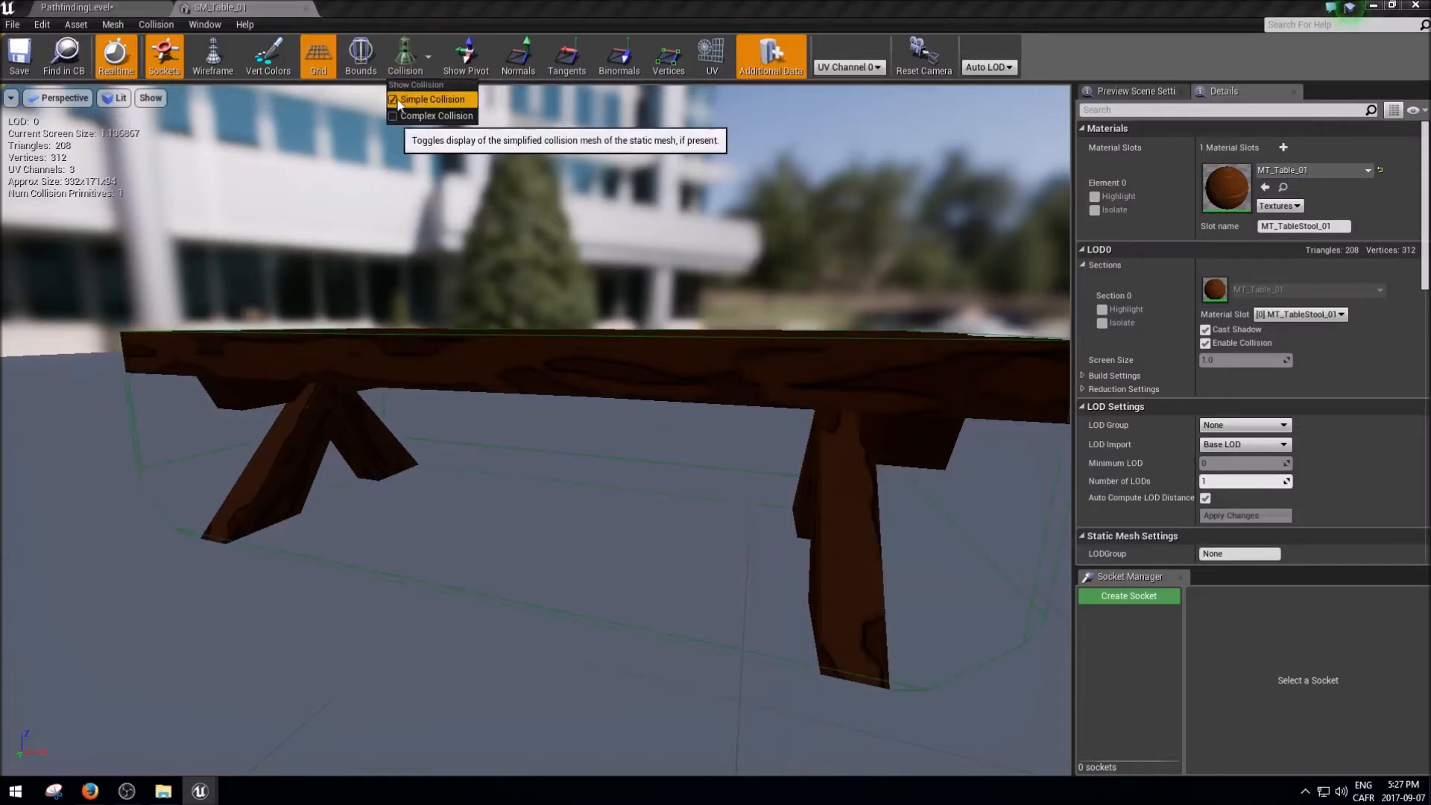
Step: Examine the table's simple collision hull from its end and from above
key("a")
right_click_drag(537, 417, 674, 432)
key("d")
key("w")
key("s")
key("w")
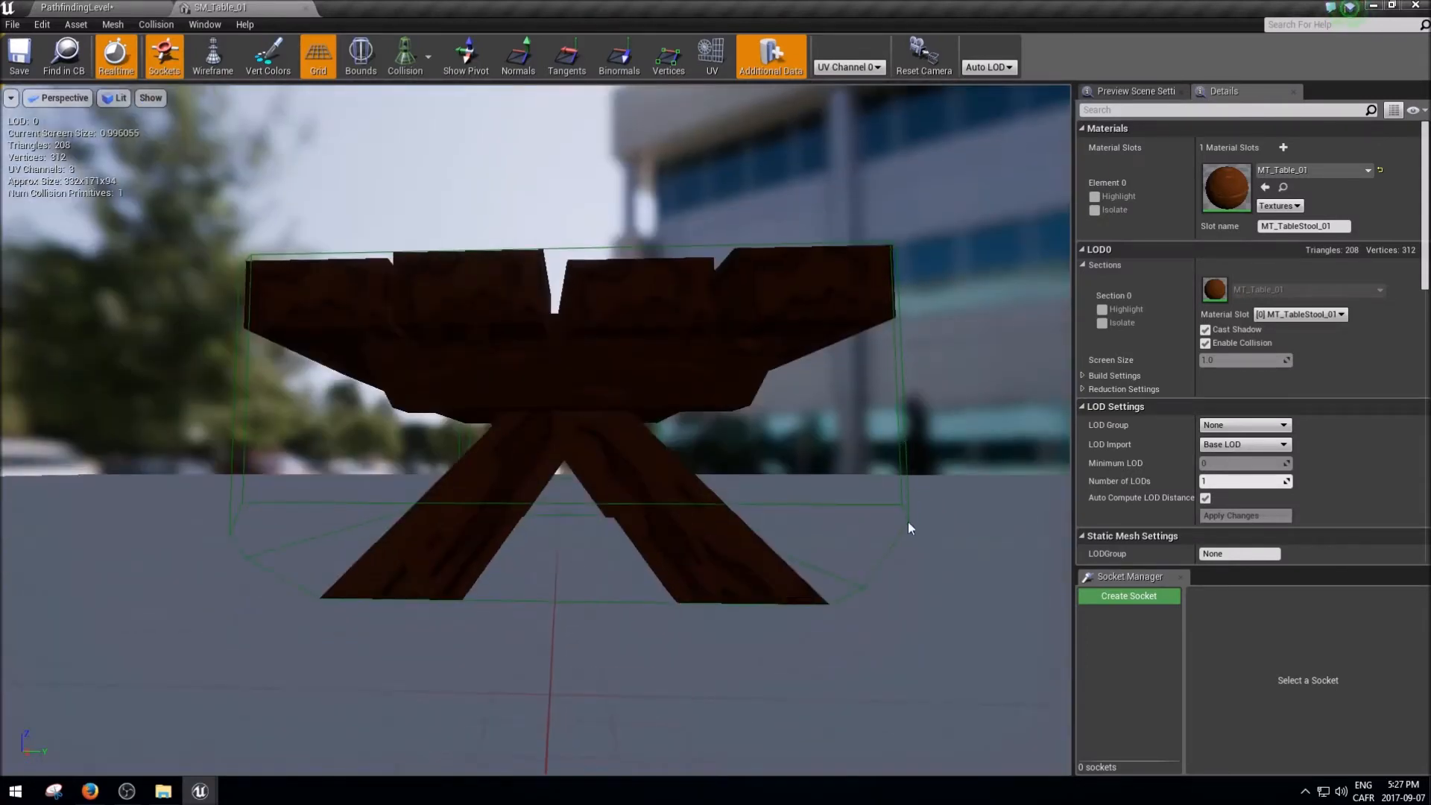
key("a")
right_click_drag(243, 278, 656, 380)
key("w")
key("s")
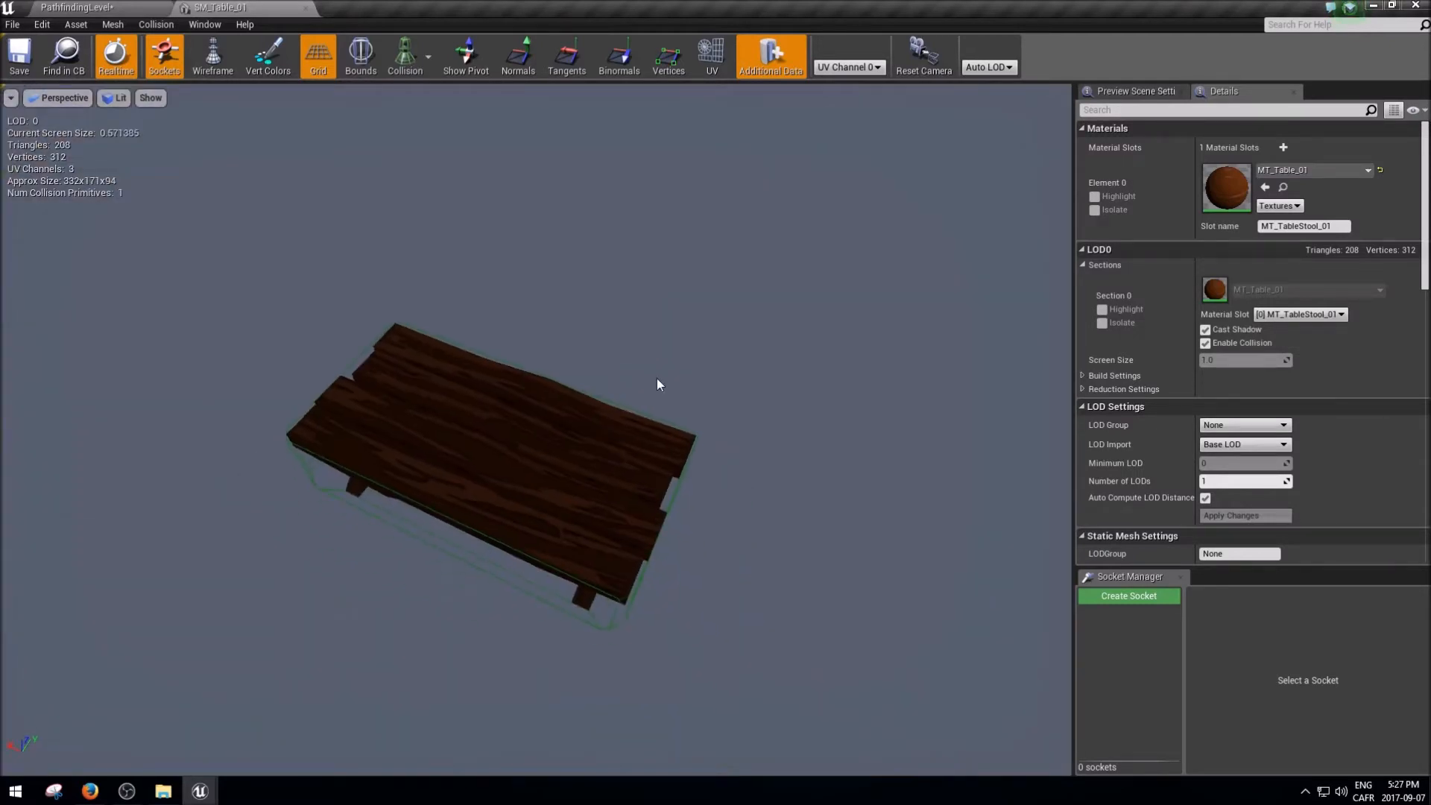
Step: Open the SM_Stool_01 mesh, examine its simple collision hull from several angles, and close both mesh editors
left_click(137, 6)
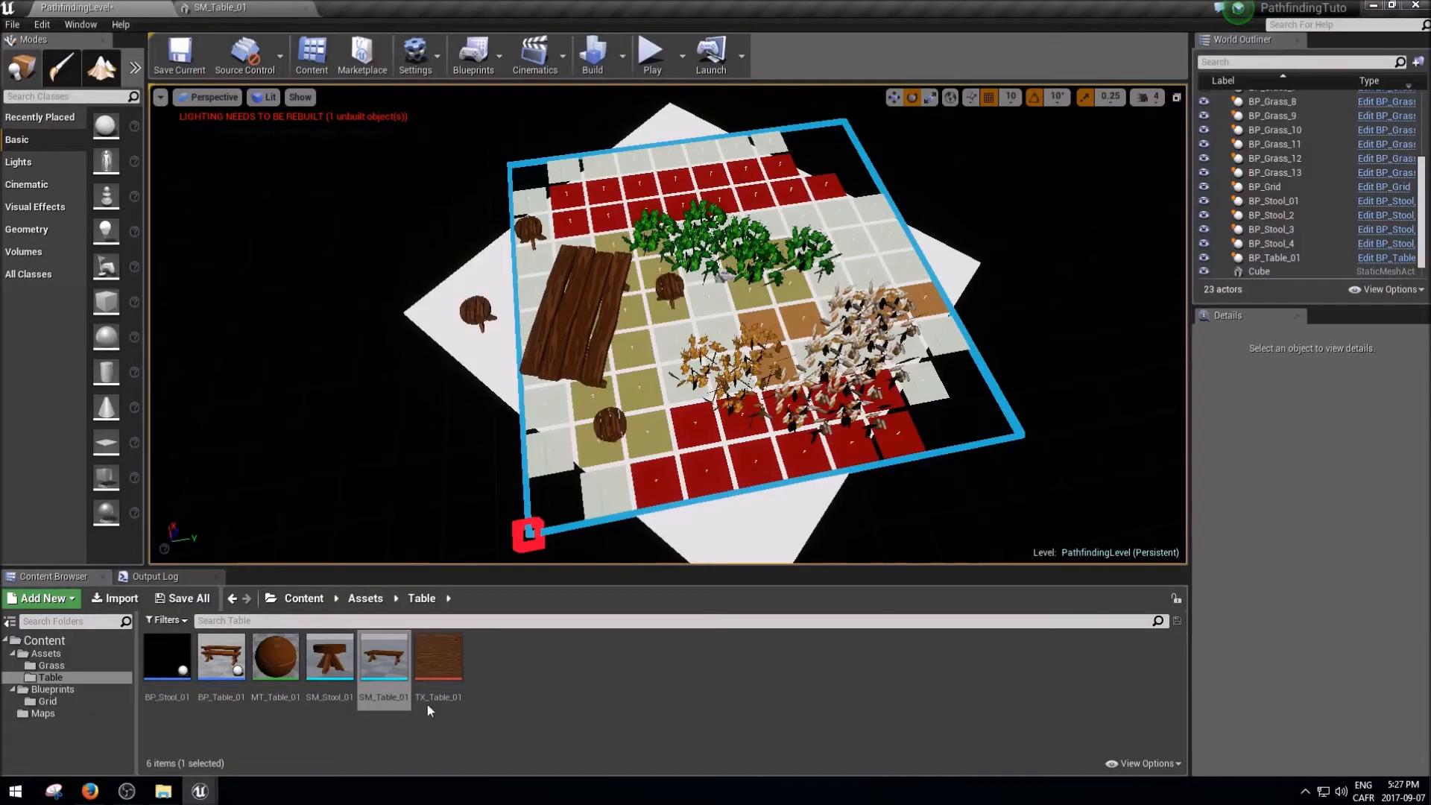
double_click(327, 672)
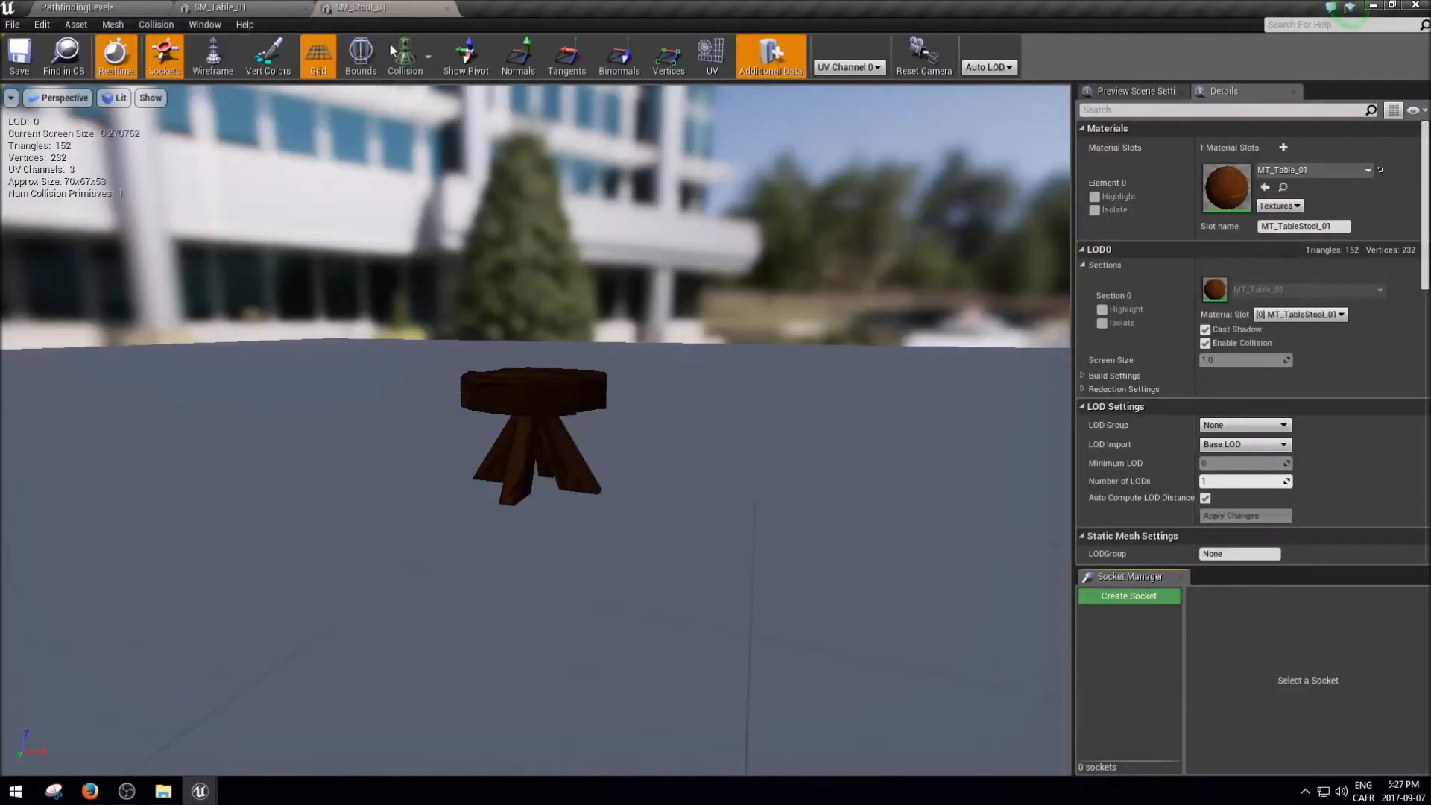
left_click(405, 56)
left_click(411, 100)
key("d")
right_click_drag(537, 432, 298, 414)
key("w")
right_click_drag(633, 429, 650, 456)
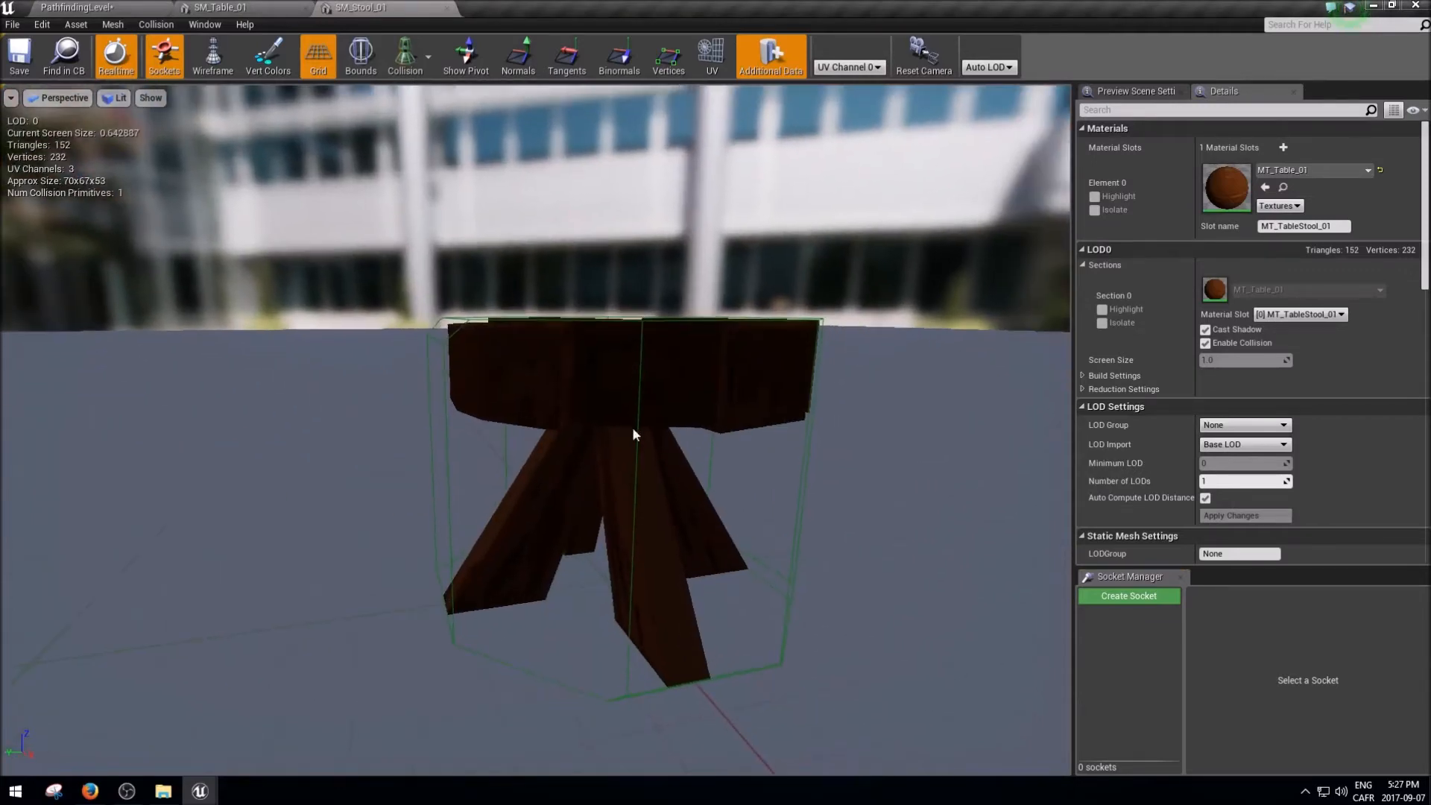
right_click_drag(749, 587, 779, 626)
key("s")
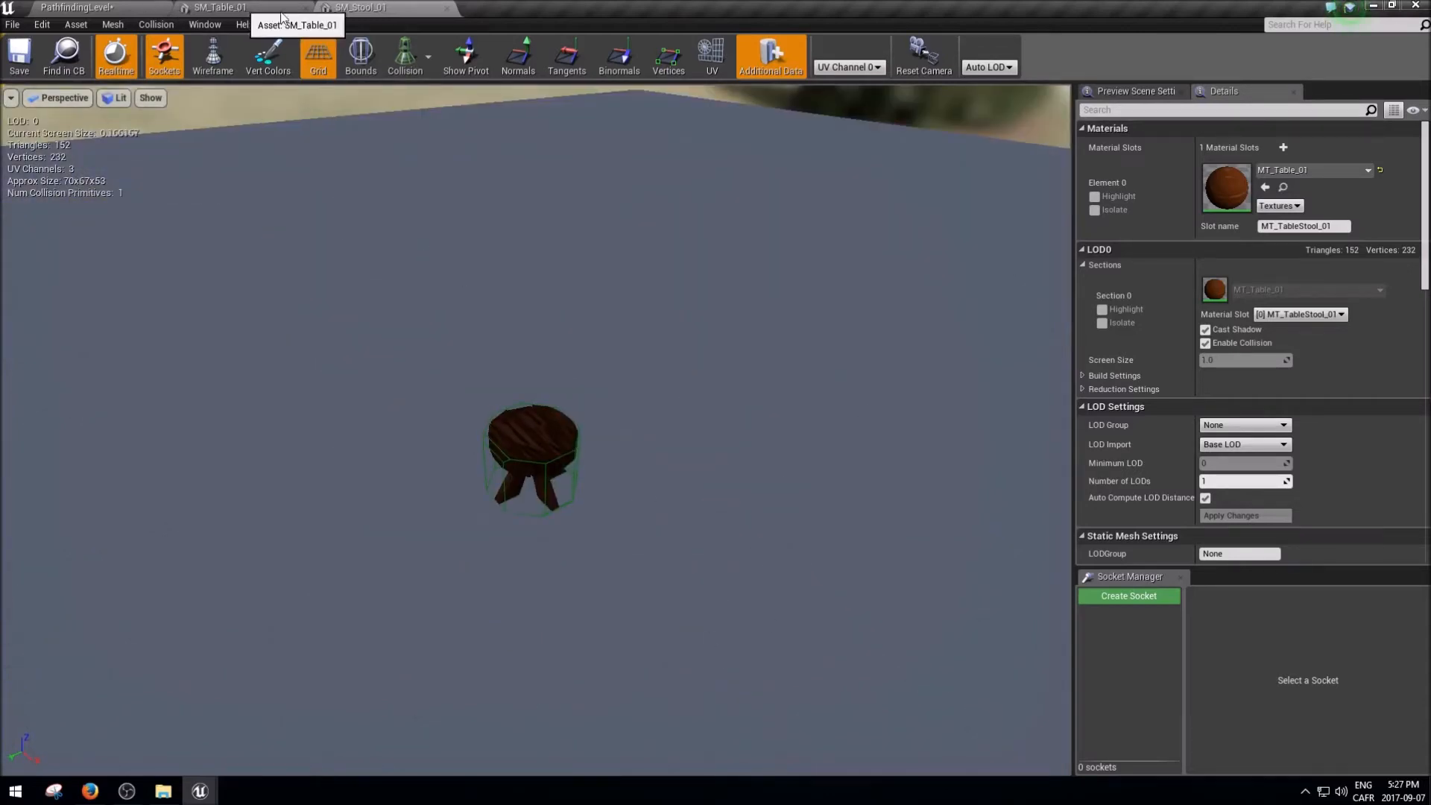
middle_click(227, 13)
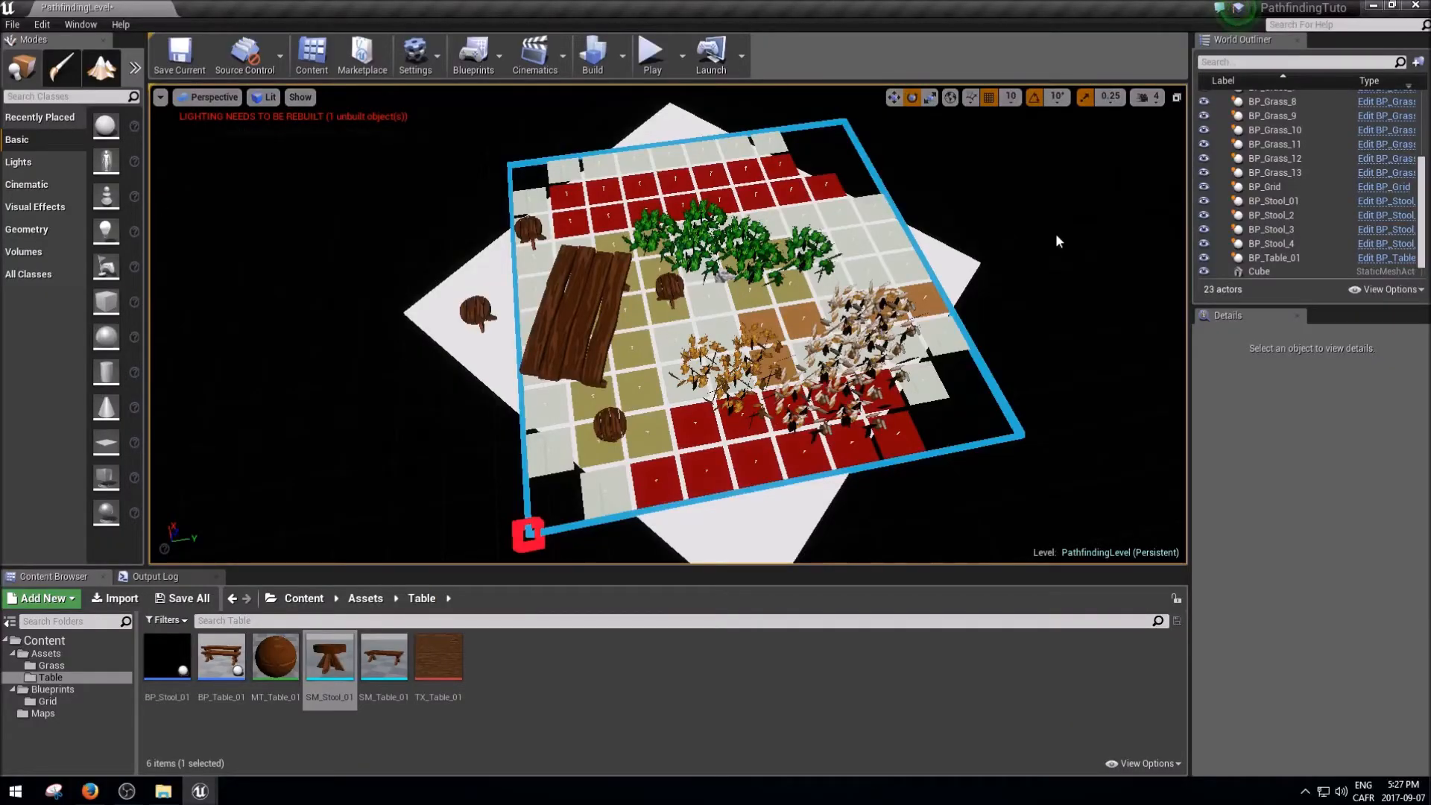
Step: Move BP_Grid along the Y axis to -90 cm so it covers the table and all the stools
mouse_move(1425, 186)
left_mouse_down()
mouse_move(1426, 125)
mouse_move(1425, 196)
left_mouse_up()
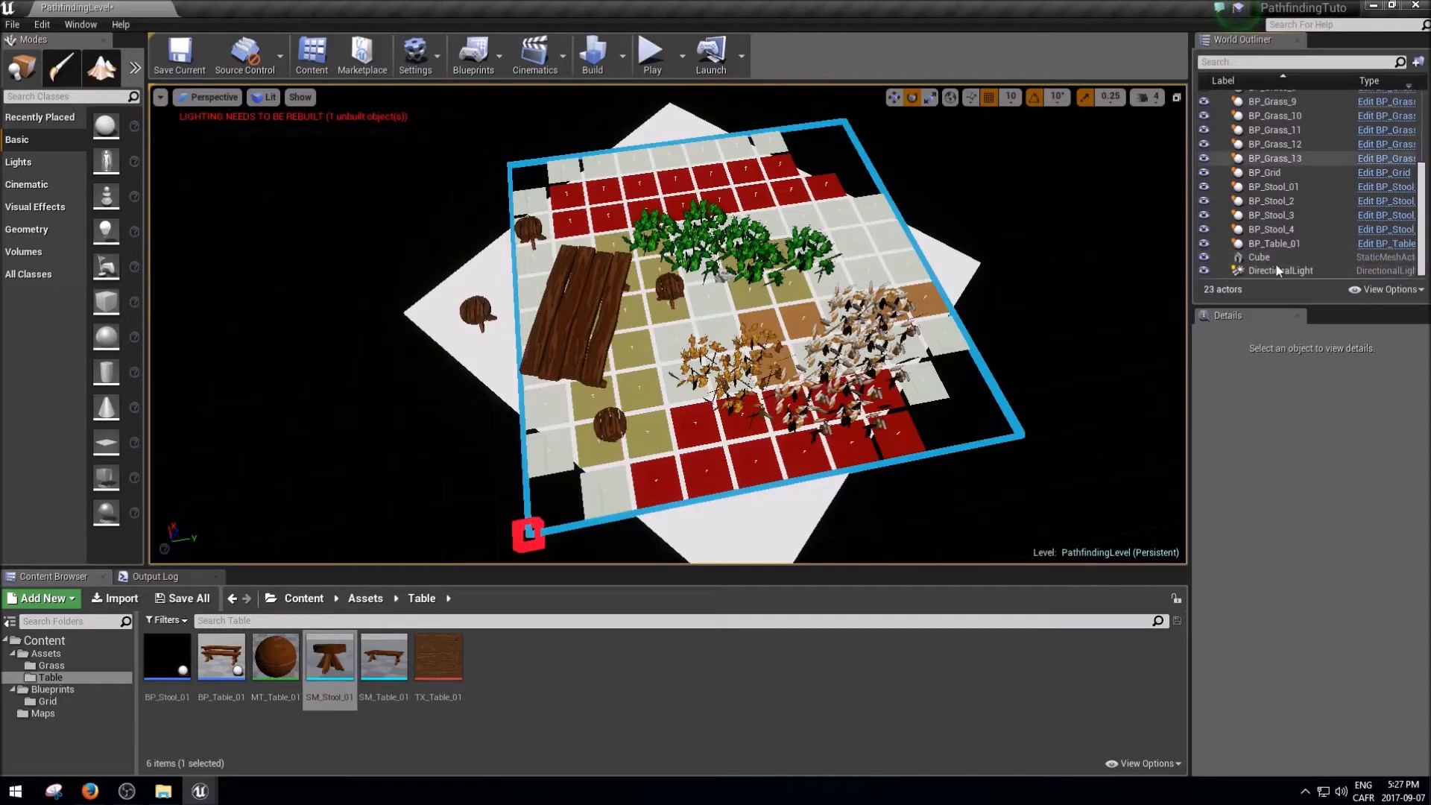
left_click(1283, 171)
key("w")
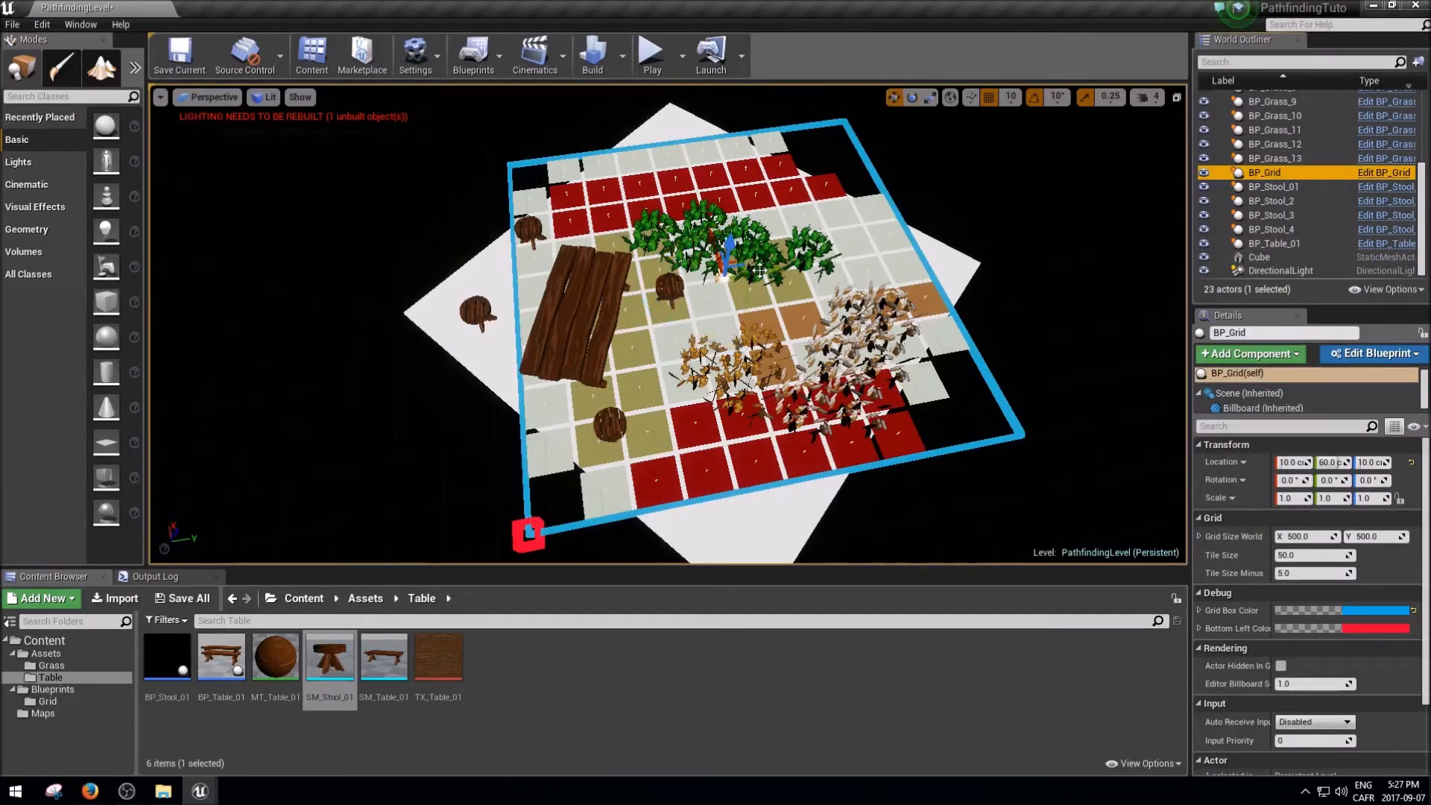
mouse_move(767, 271)
left_mouse_down()
mouse_move(725, 273)
mouse_move(746, 282)
left_mouse_up()
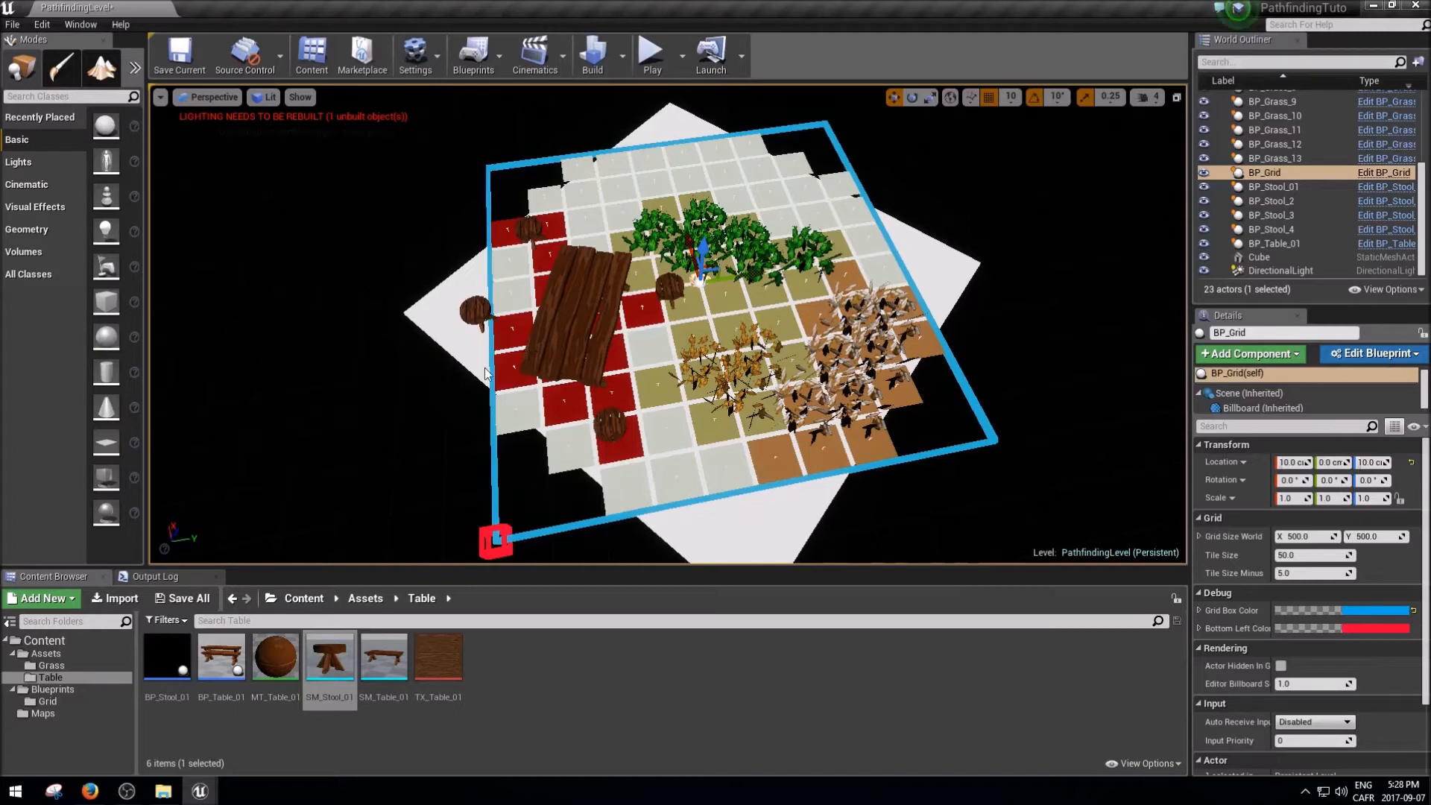
left_click_drag(735, 279, 705, 321)
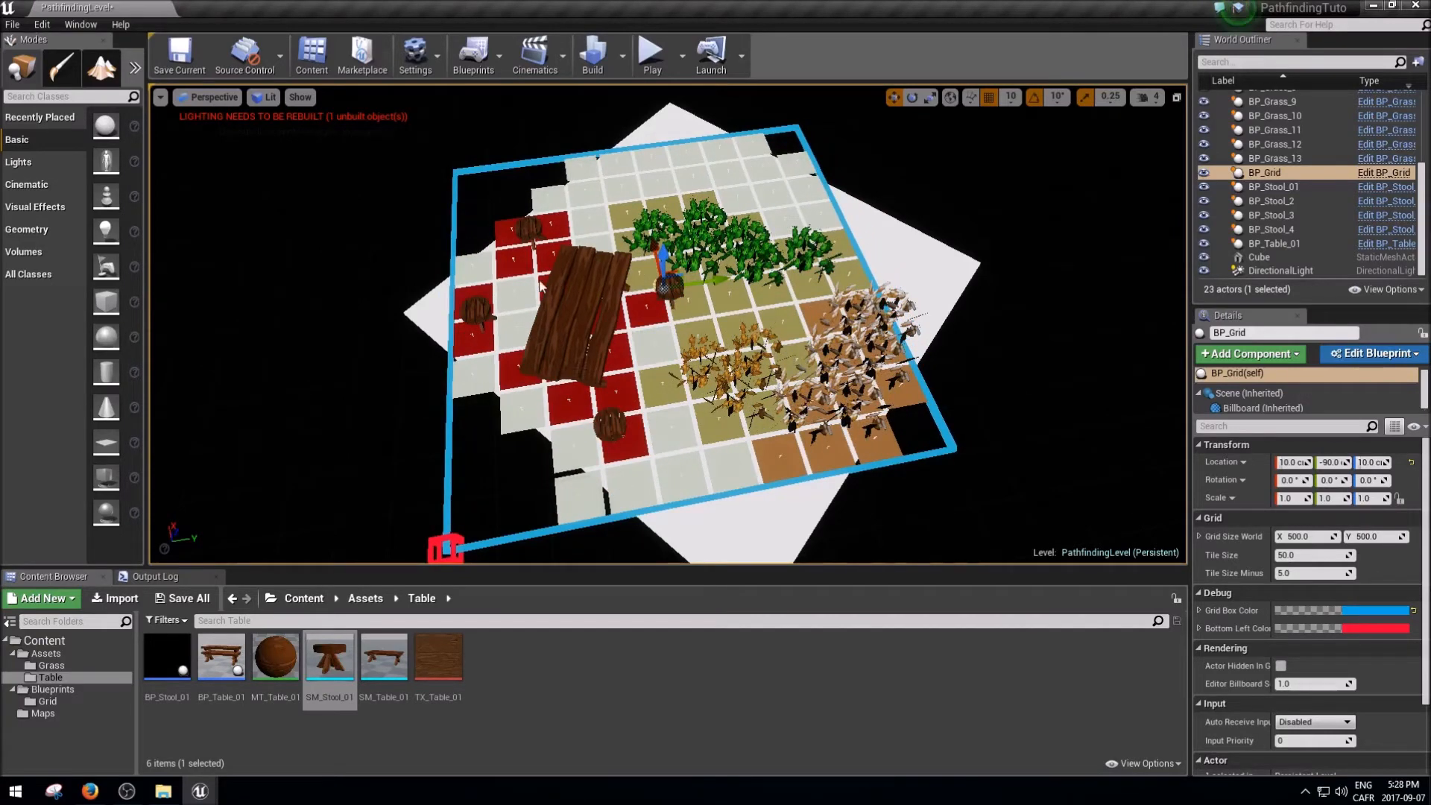
Step: Set position snapping to 100 and shift BP_Grid along Y to 10 cm and back to -90 cm
left_click(1010, 97)
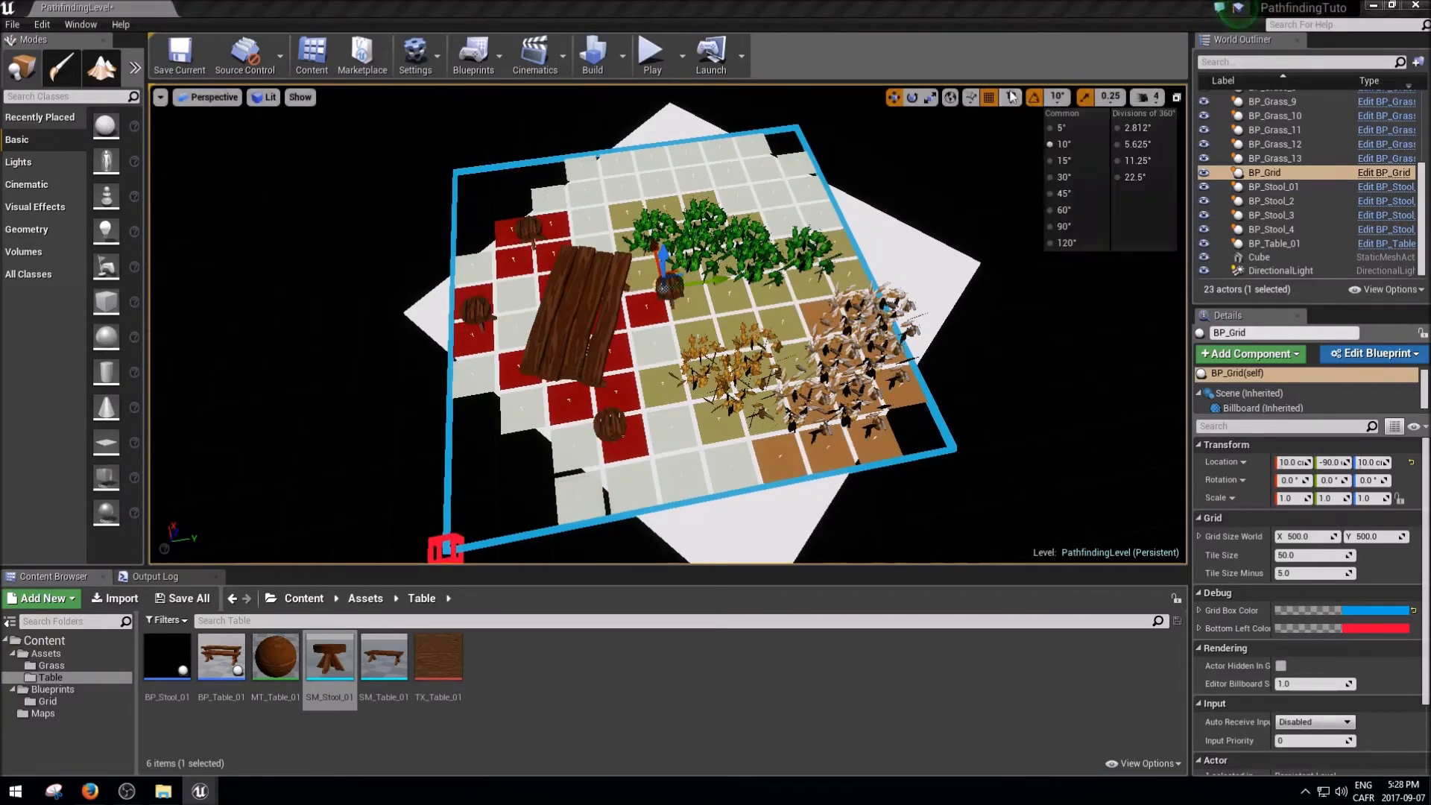
left_click(1018, 194)
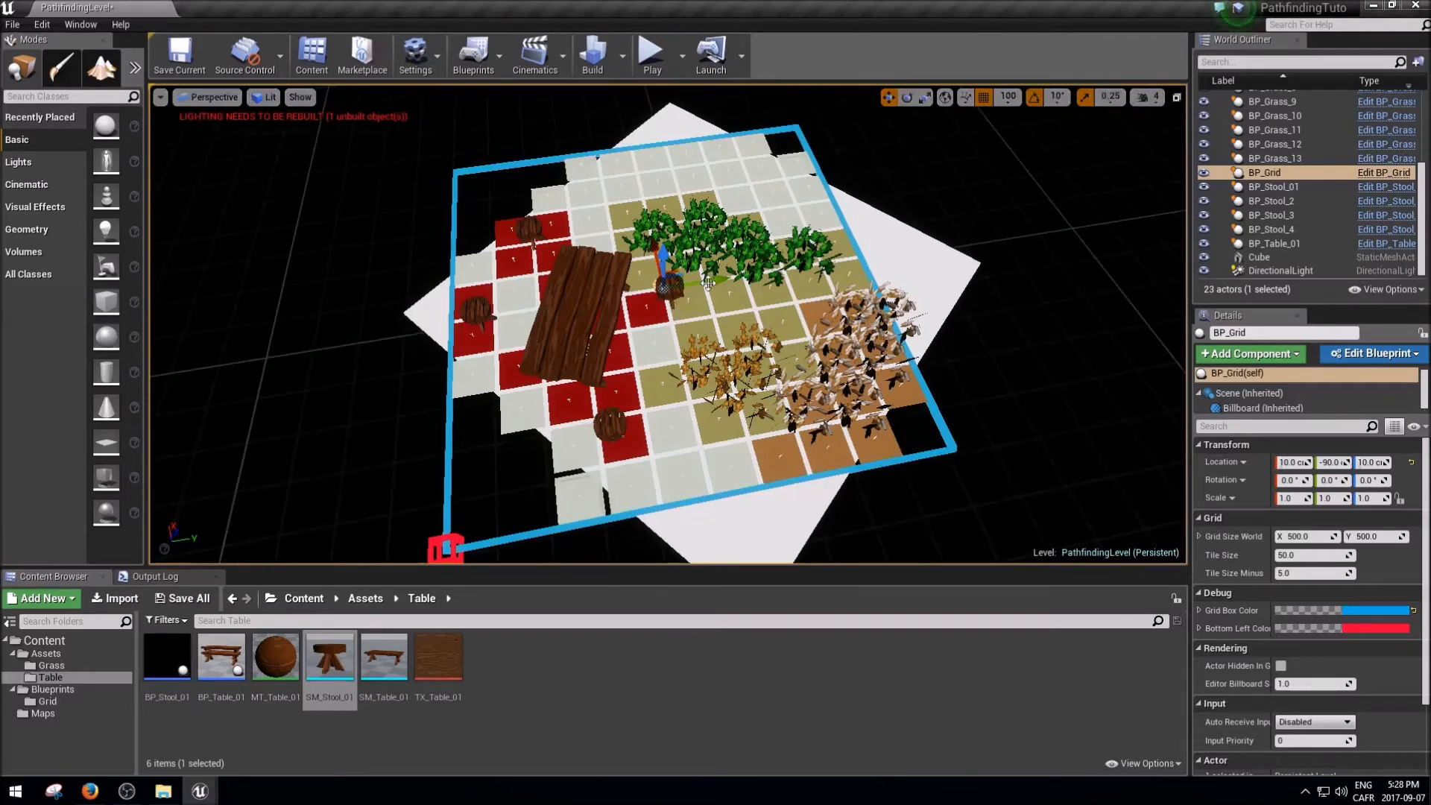
left_click_drag(732, 281, 731, 314)
mouse_move(653, 247)
left_mouse_down()
mouse_move(680, 351)
mouse_move(655, 240)
left_mouse_up()
left_click_drag(713, 284, 742, 278)
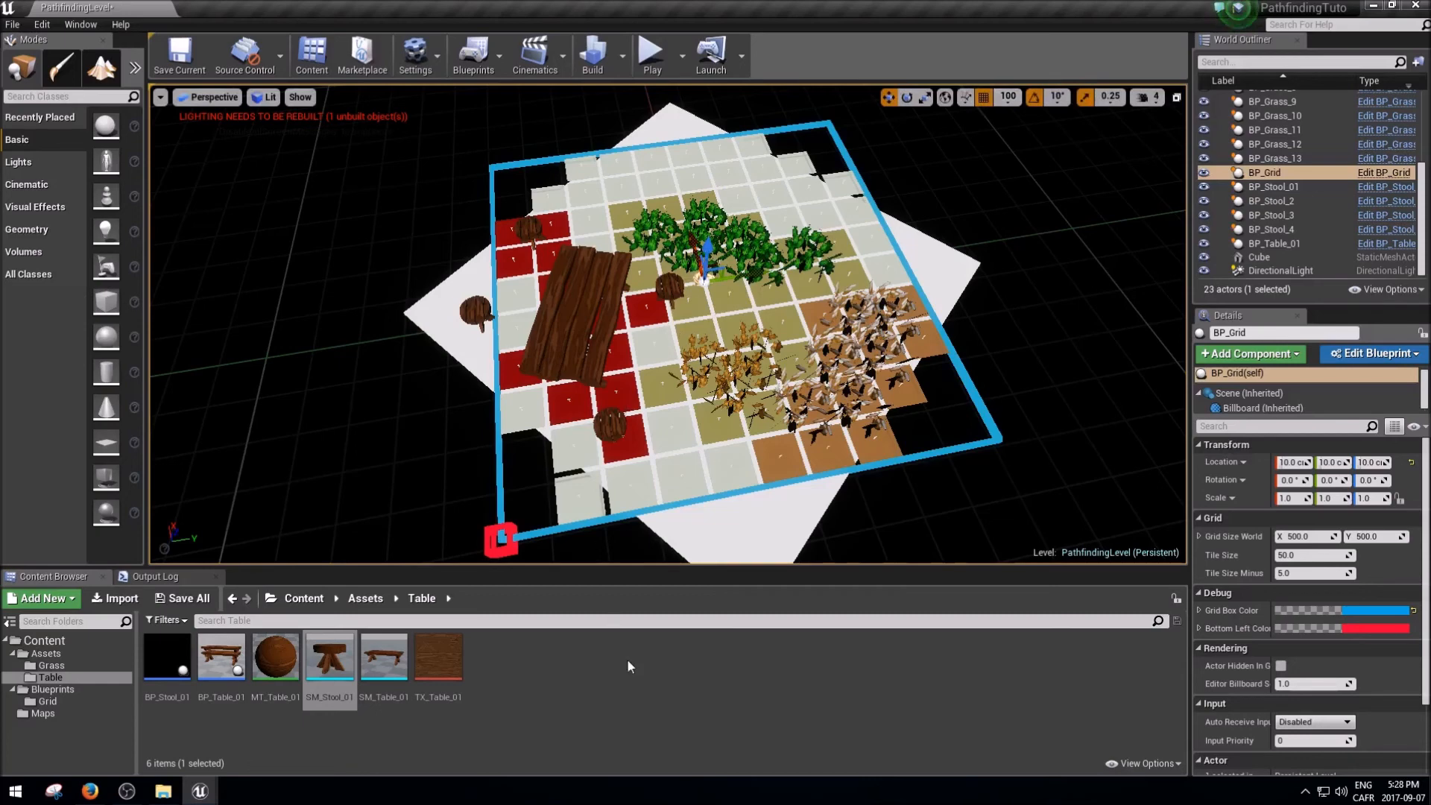
left_click(647, 698)
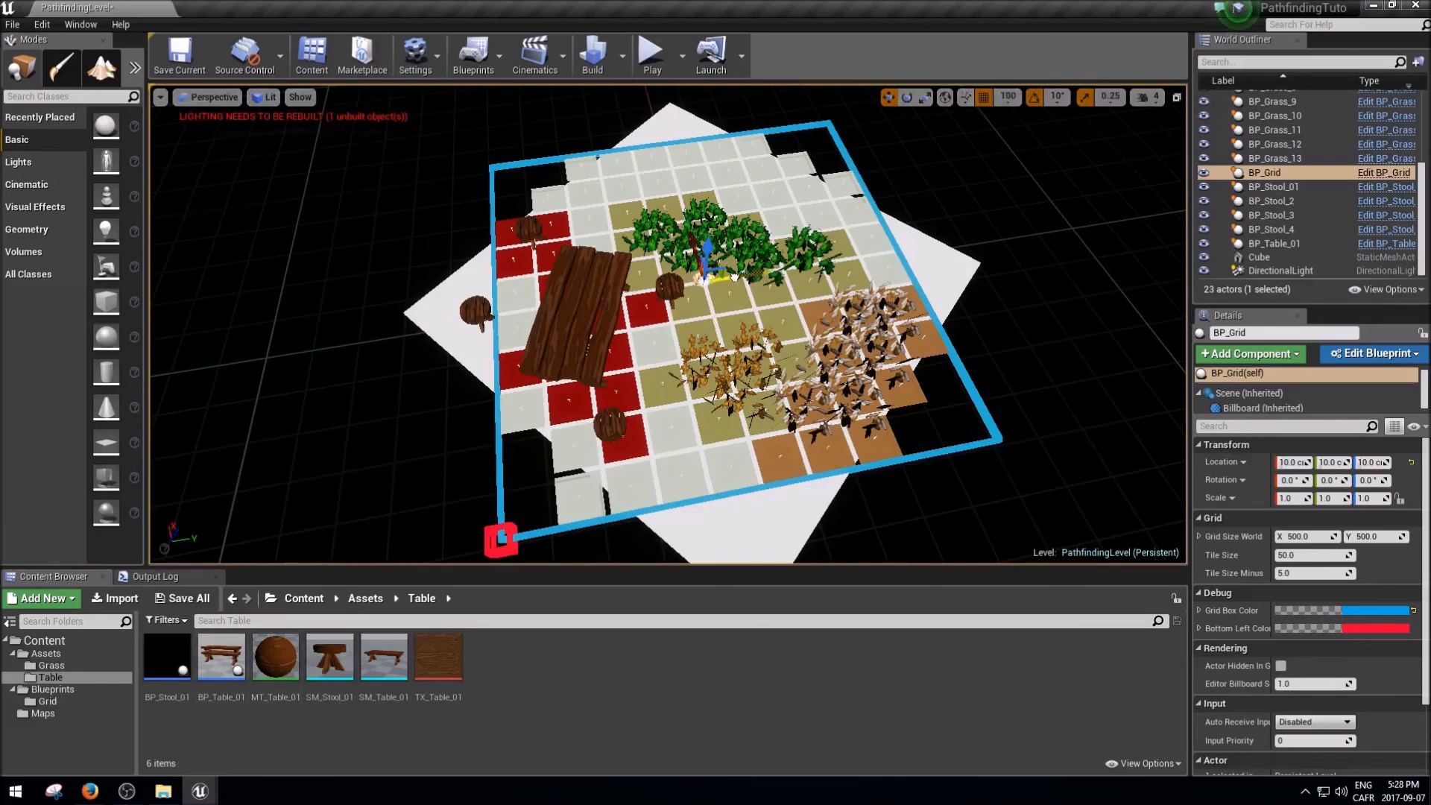
left_click_drag(734, 277, 694, 280)
mouse_move(730, 271)
right_mouse_down()
mouse_move(725, 312)
mouse_move(730, 268)
right_mouse_up()
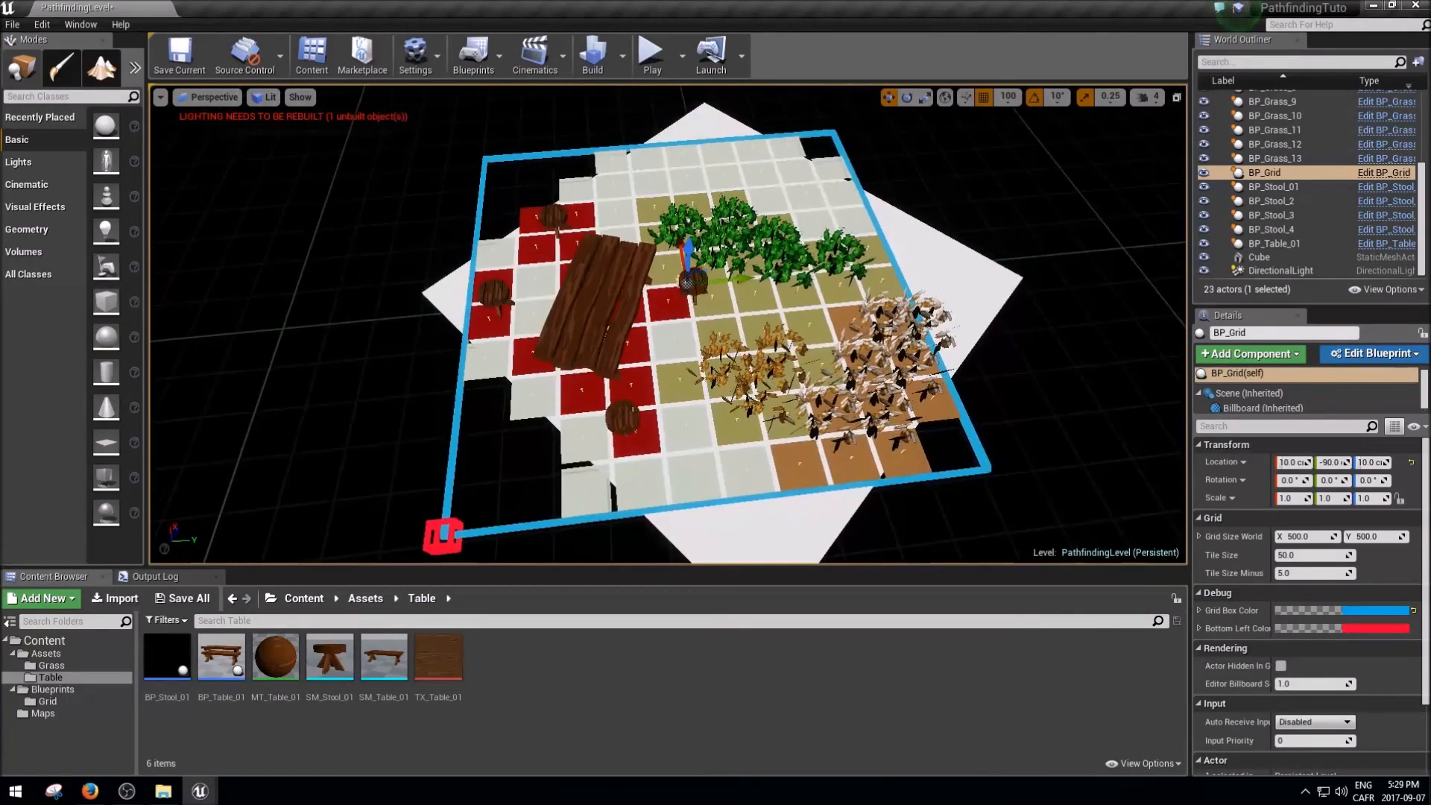
left_click(1048, 310)
mouse_move(995, 498)
right_mouse_down()
mouse_move(1156, 495)
mouse_move(931, 497)
mouse_move(996, 494)
right_mouse_up()
key("a")
key("w")
key("d")
key("s")
key("a")
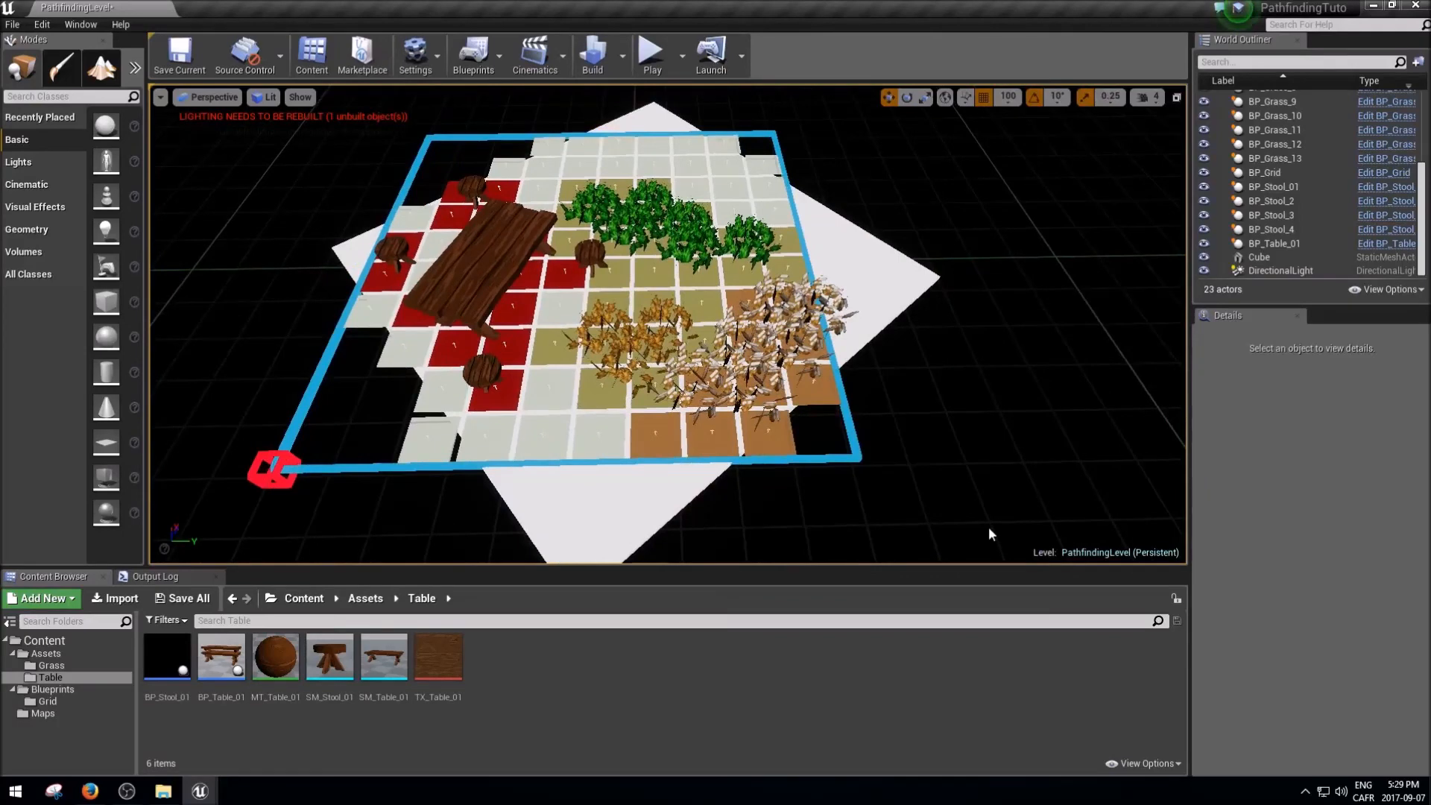